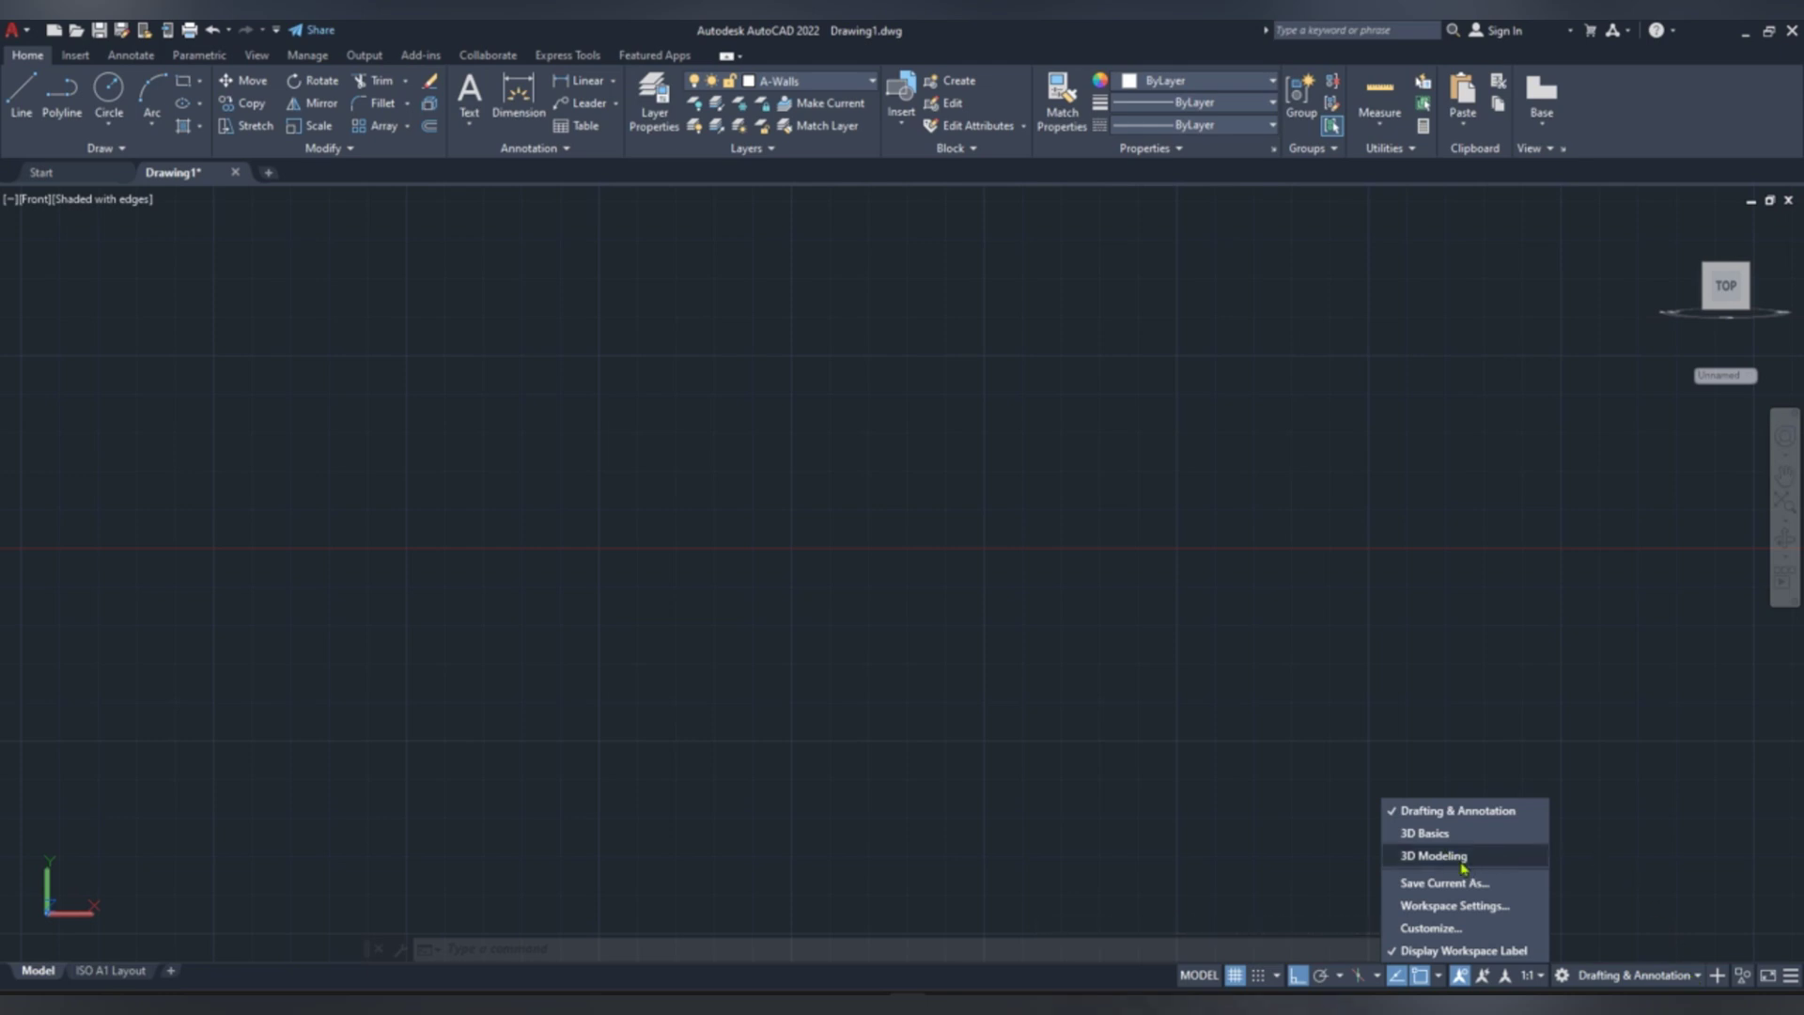
- Switch to the 3D Modeling workspace and set the preset view to Front
click(1457, 861)
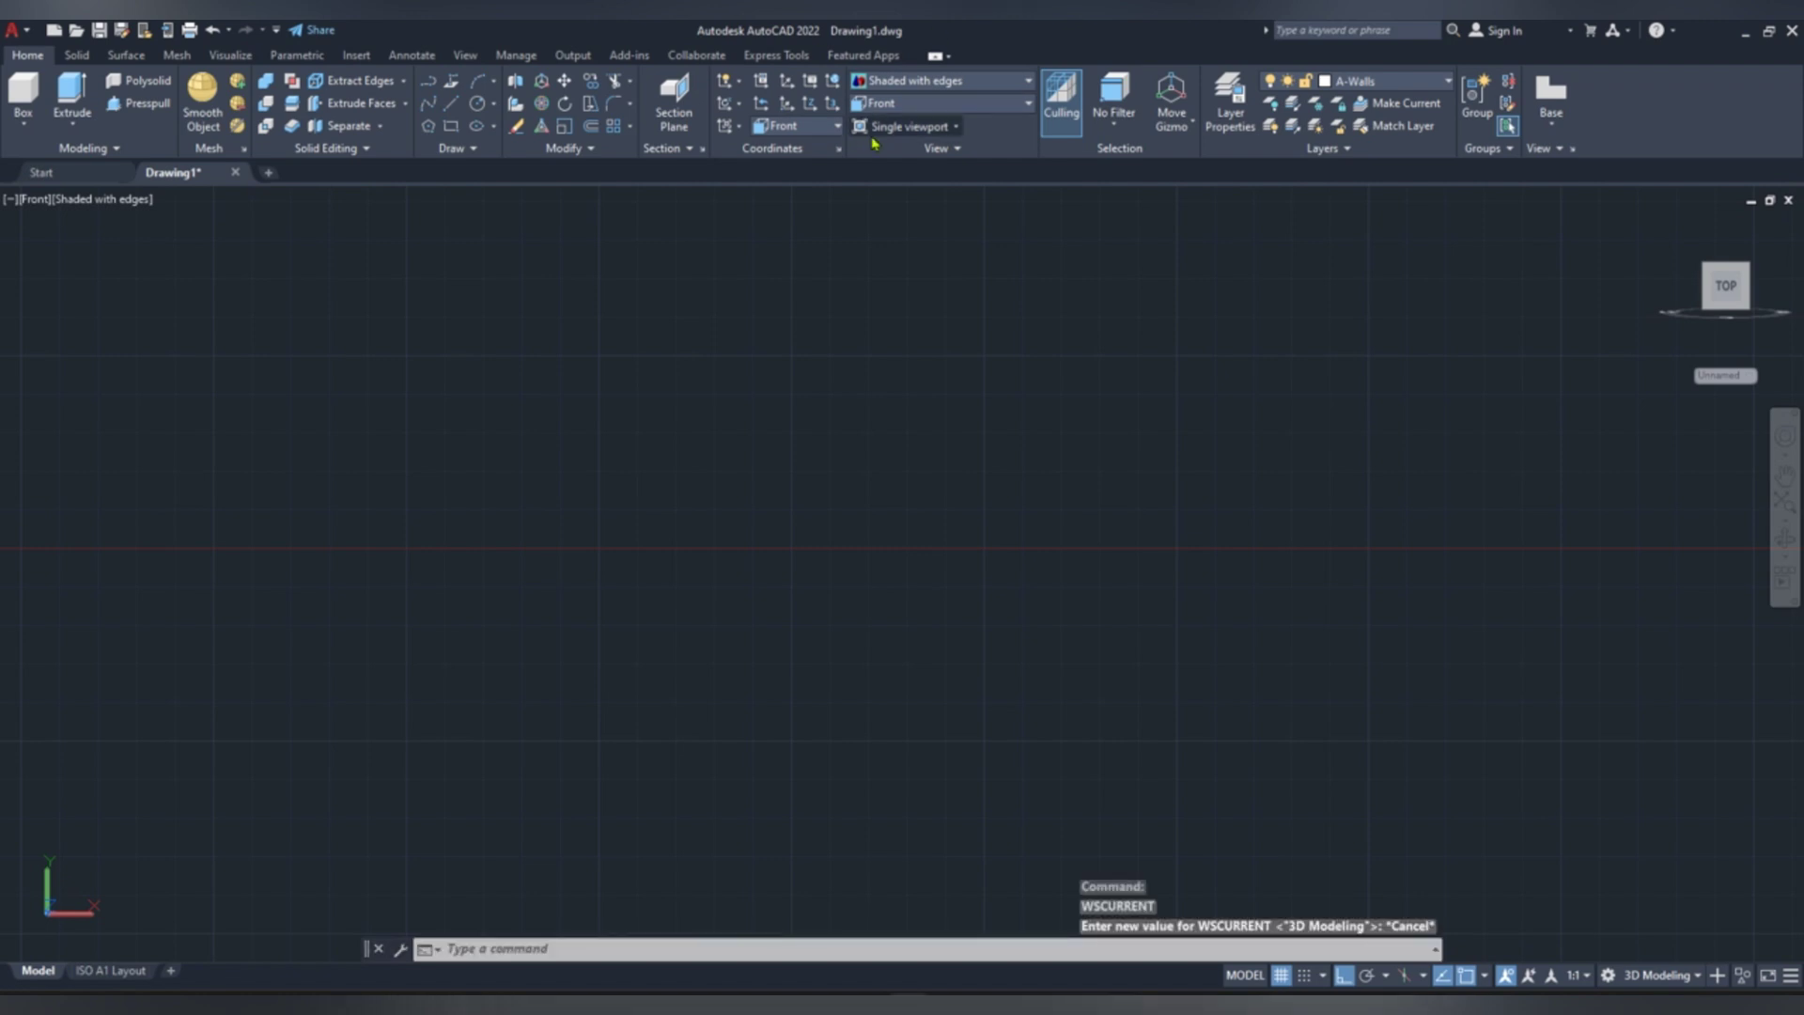
click(1024, 106)
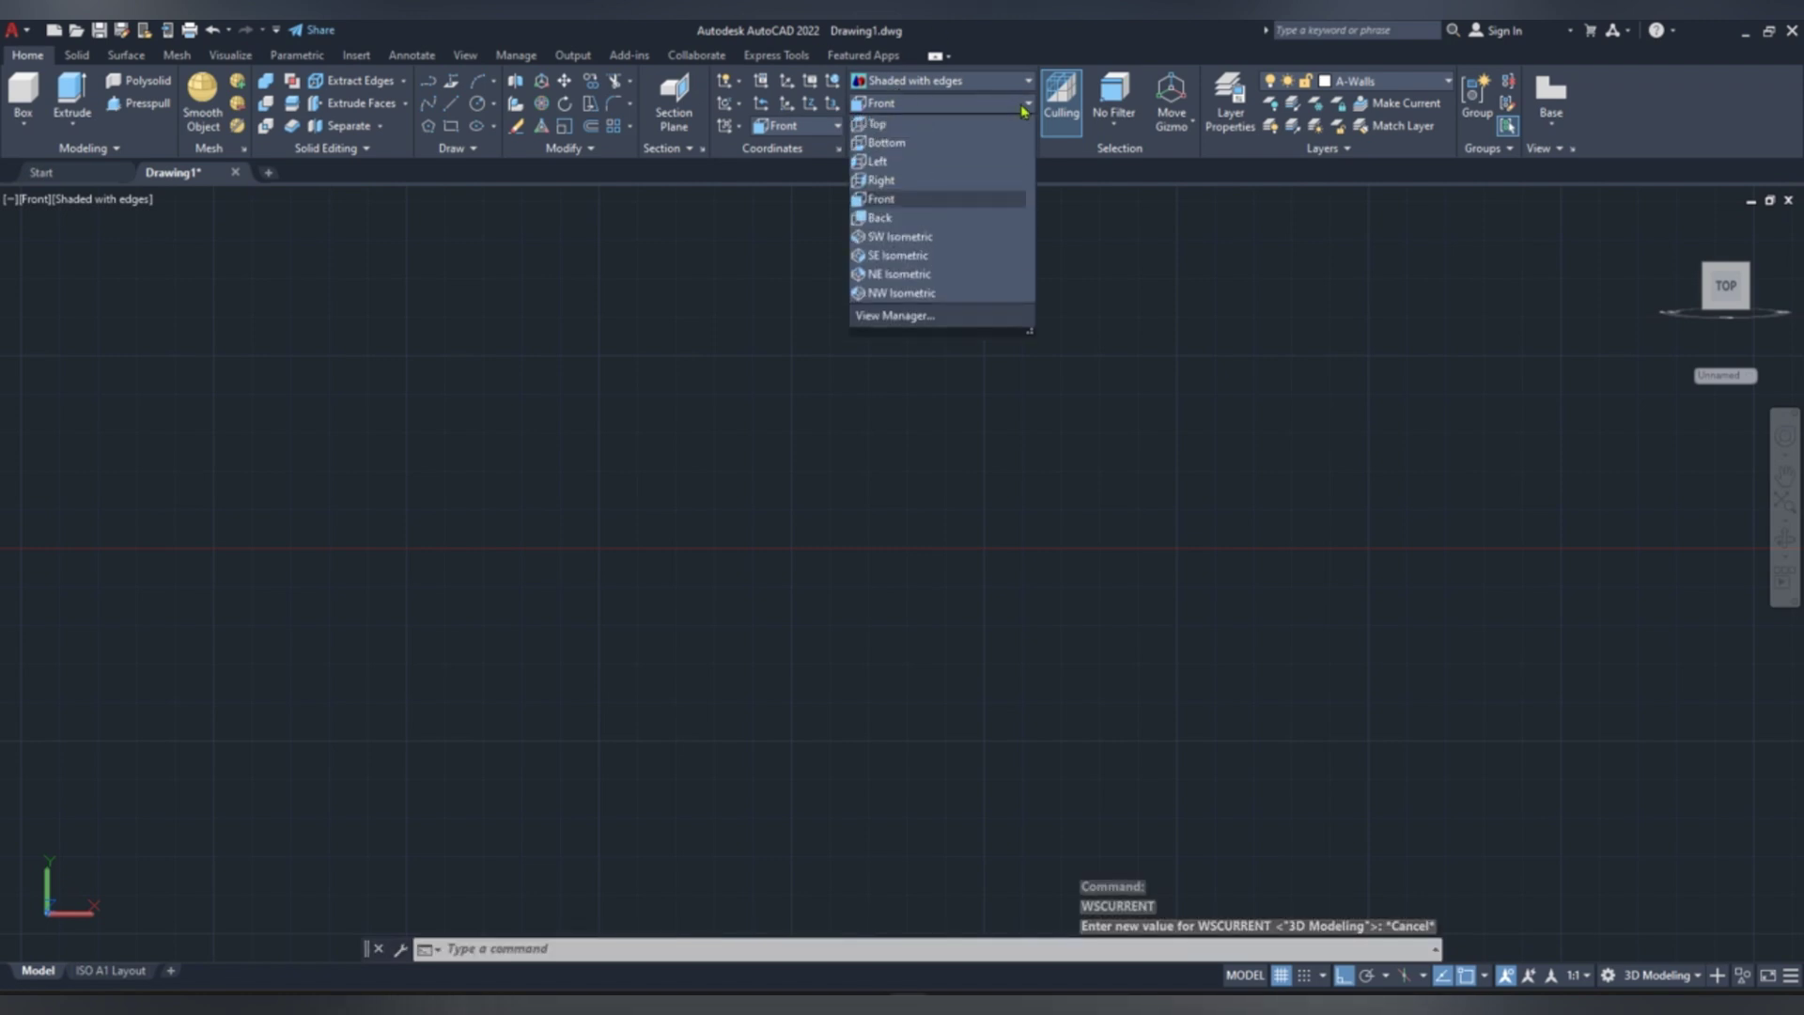
click(887, 200)
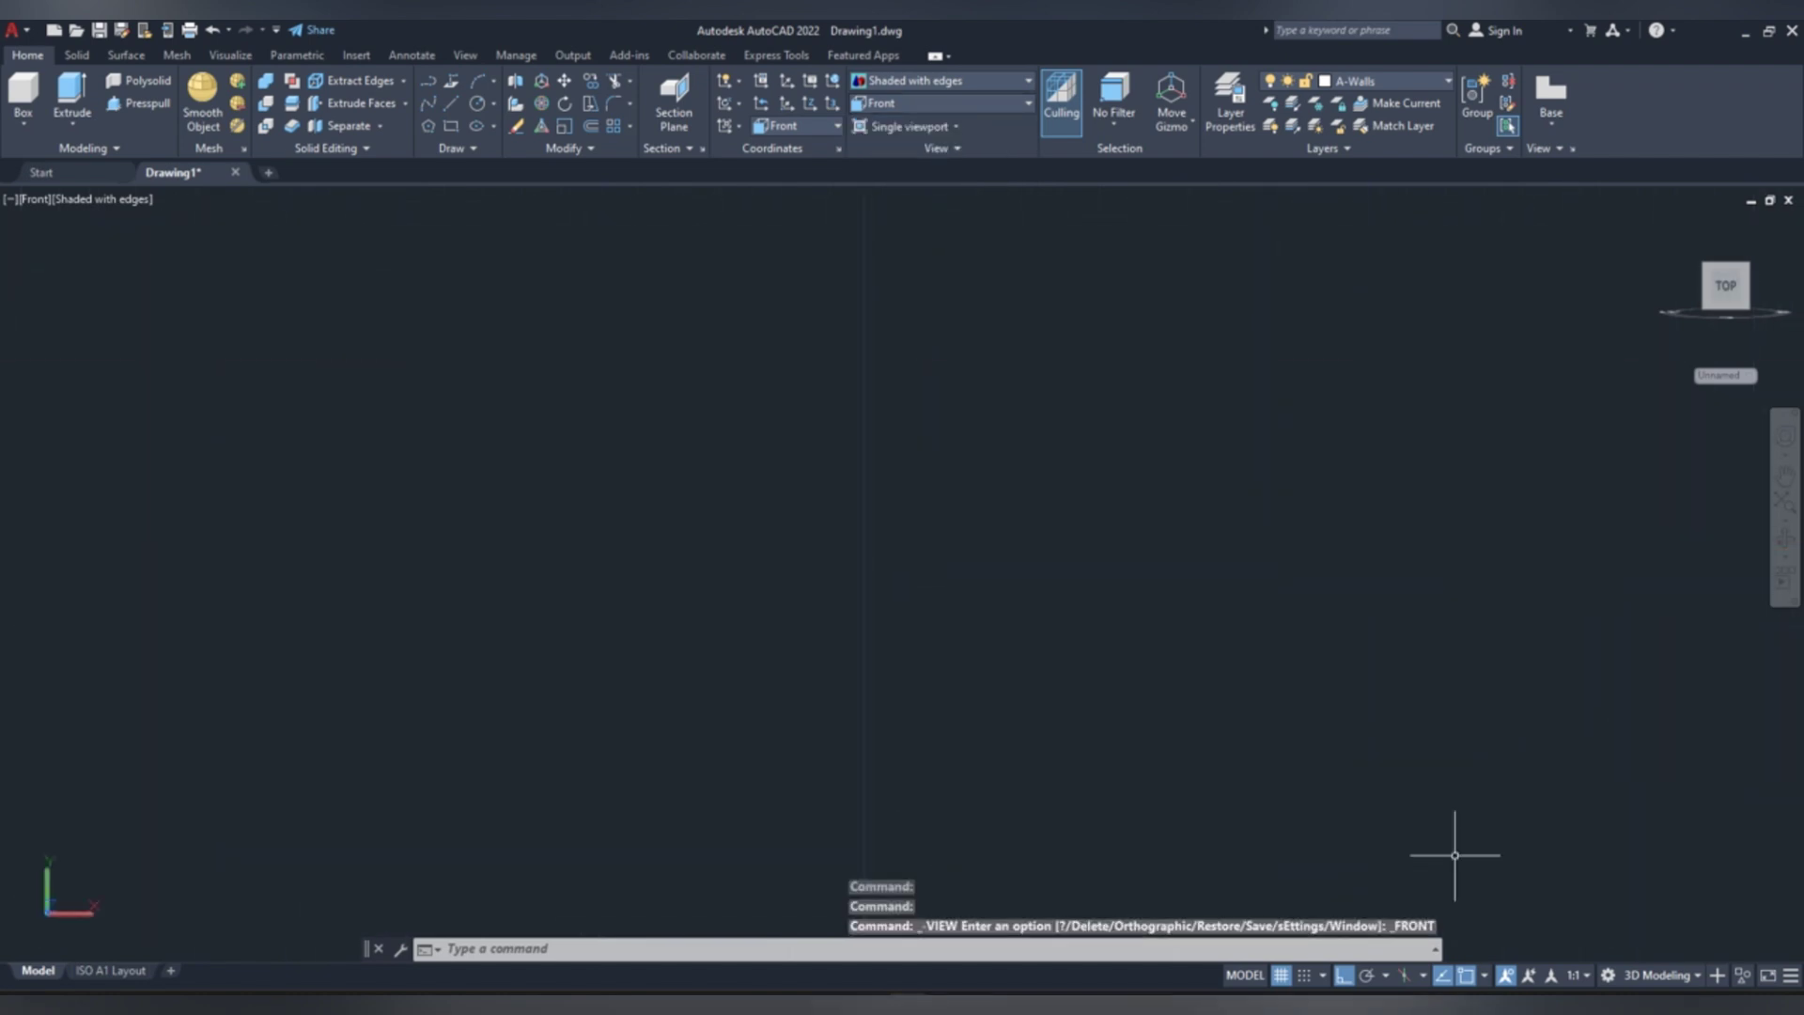
- Start the profile with lines of 80 left, 32 up and 20 right
click(451, 105)
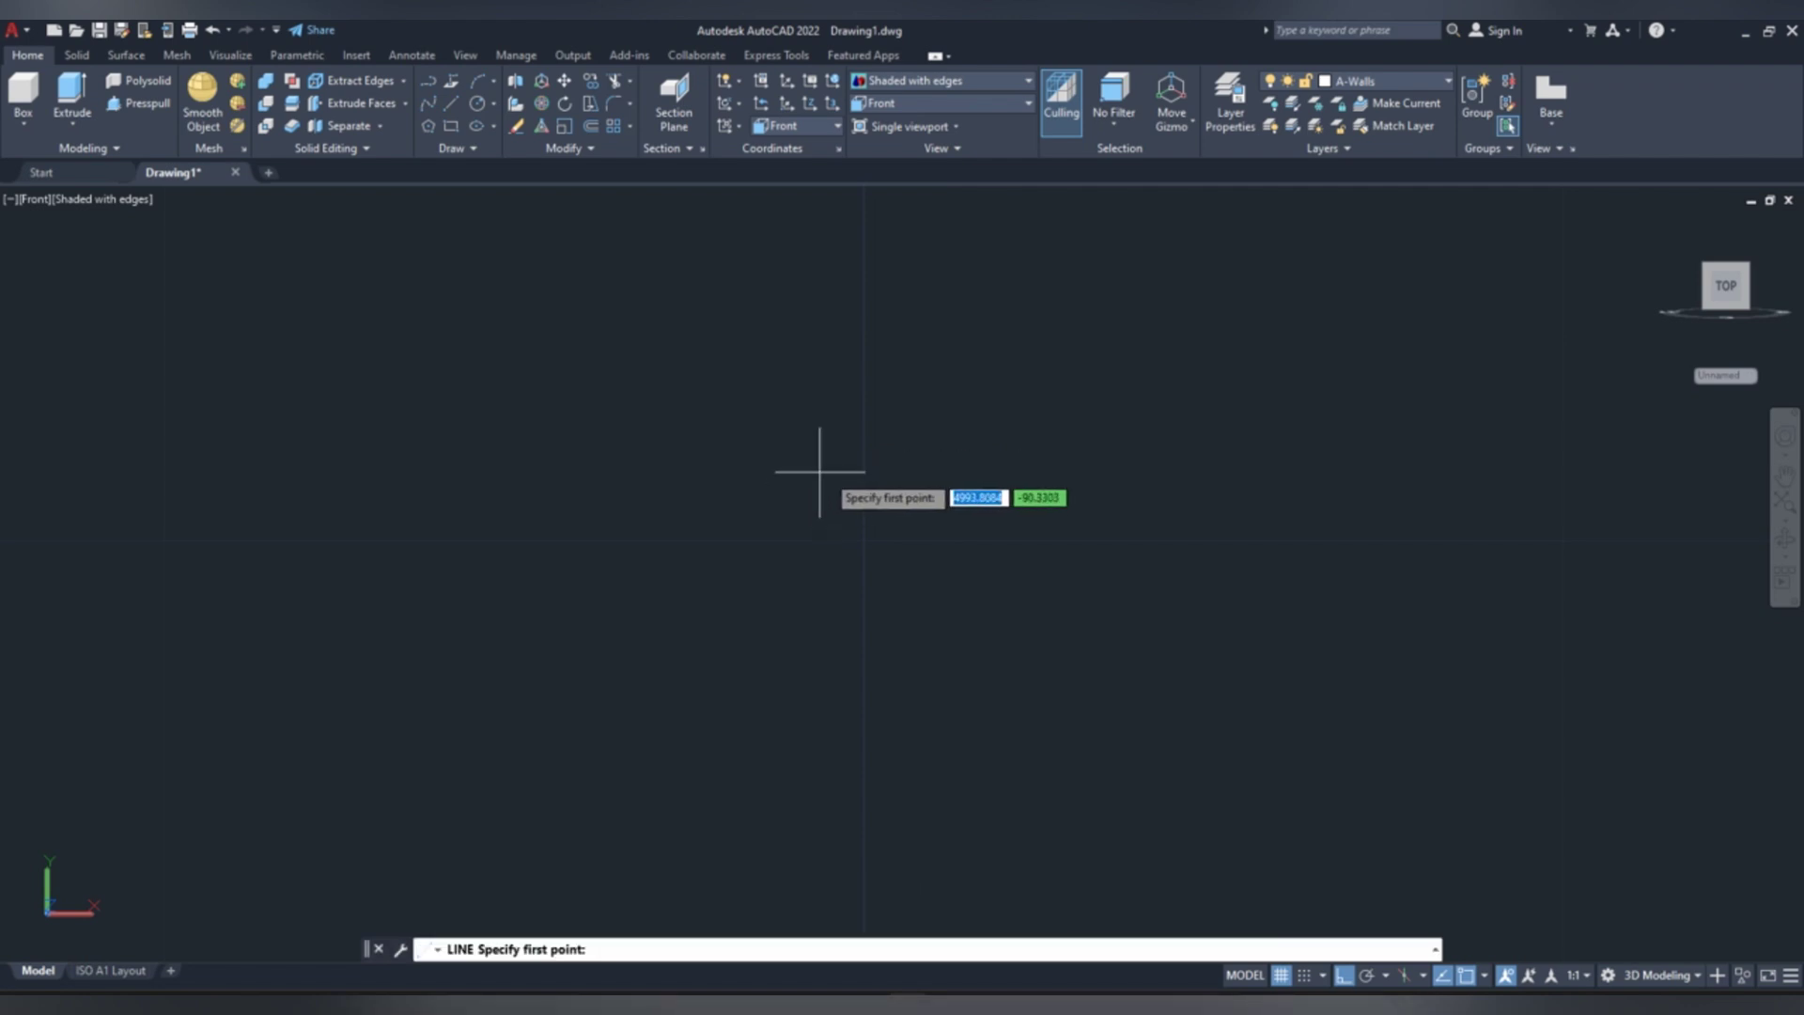
click(848, 474)
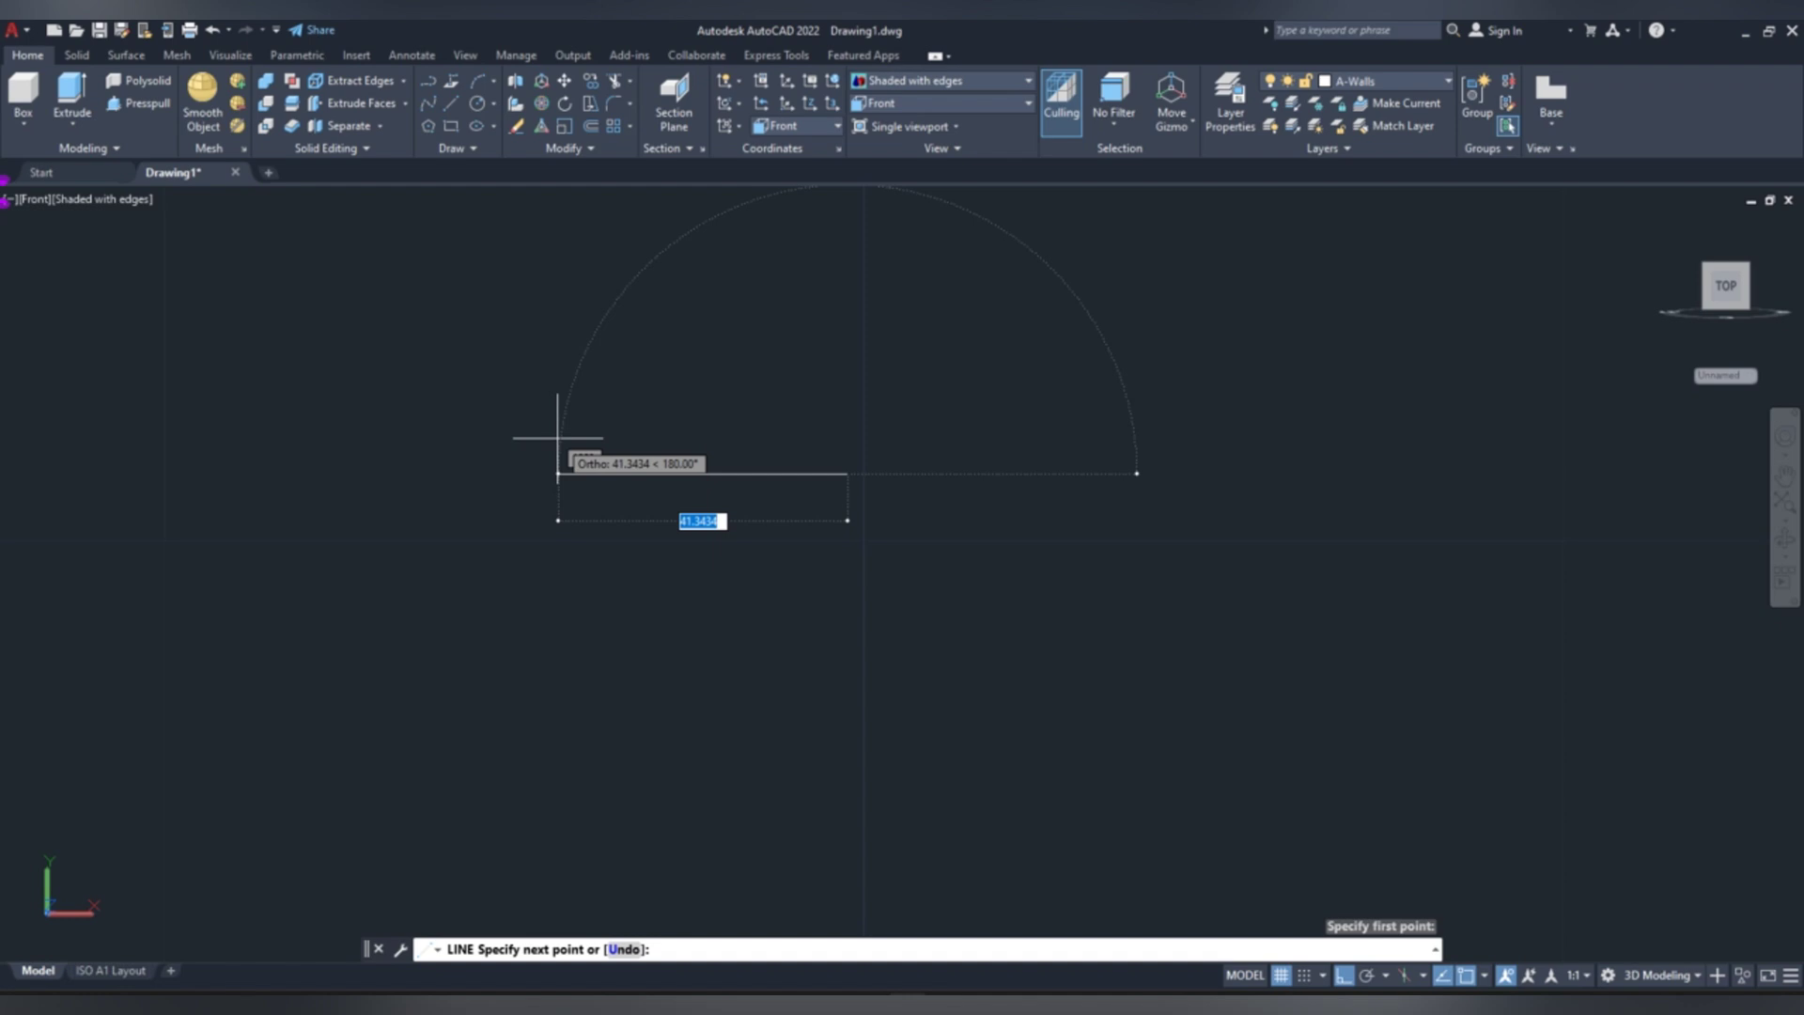
text(80)
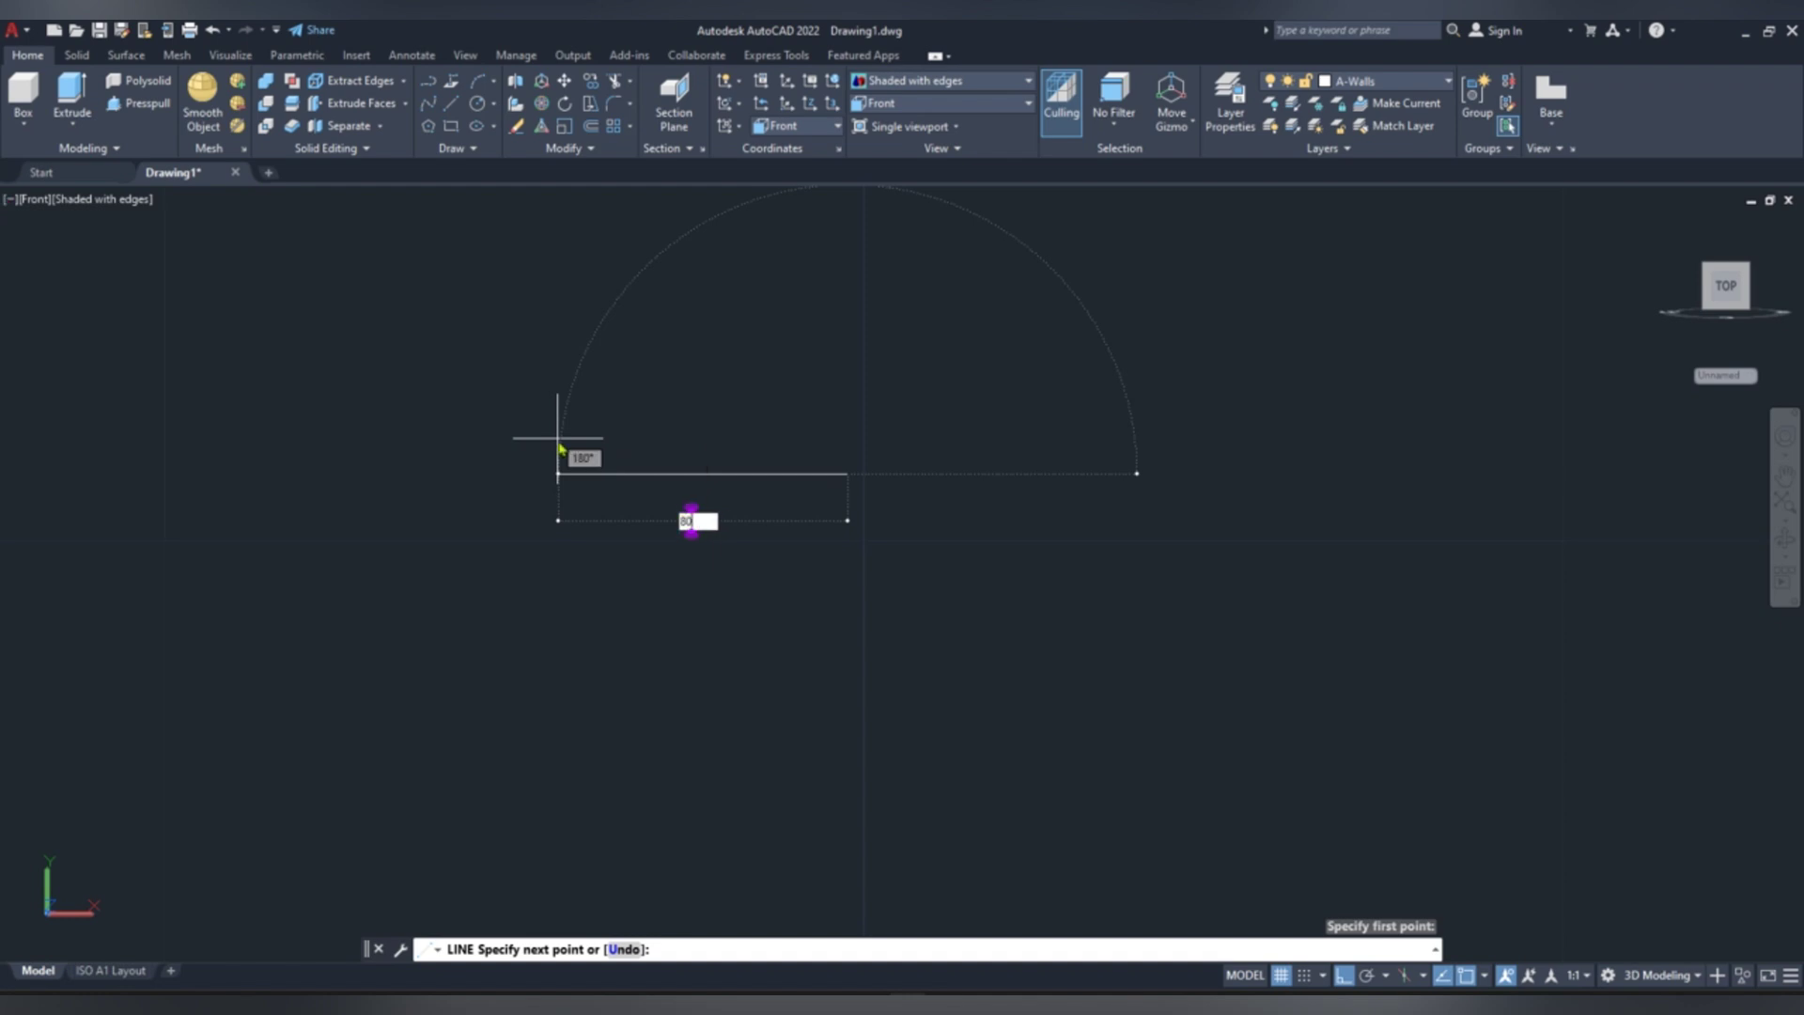
key(Return)
scroll(556, 376, down, 5)
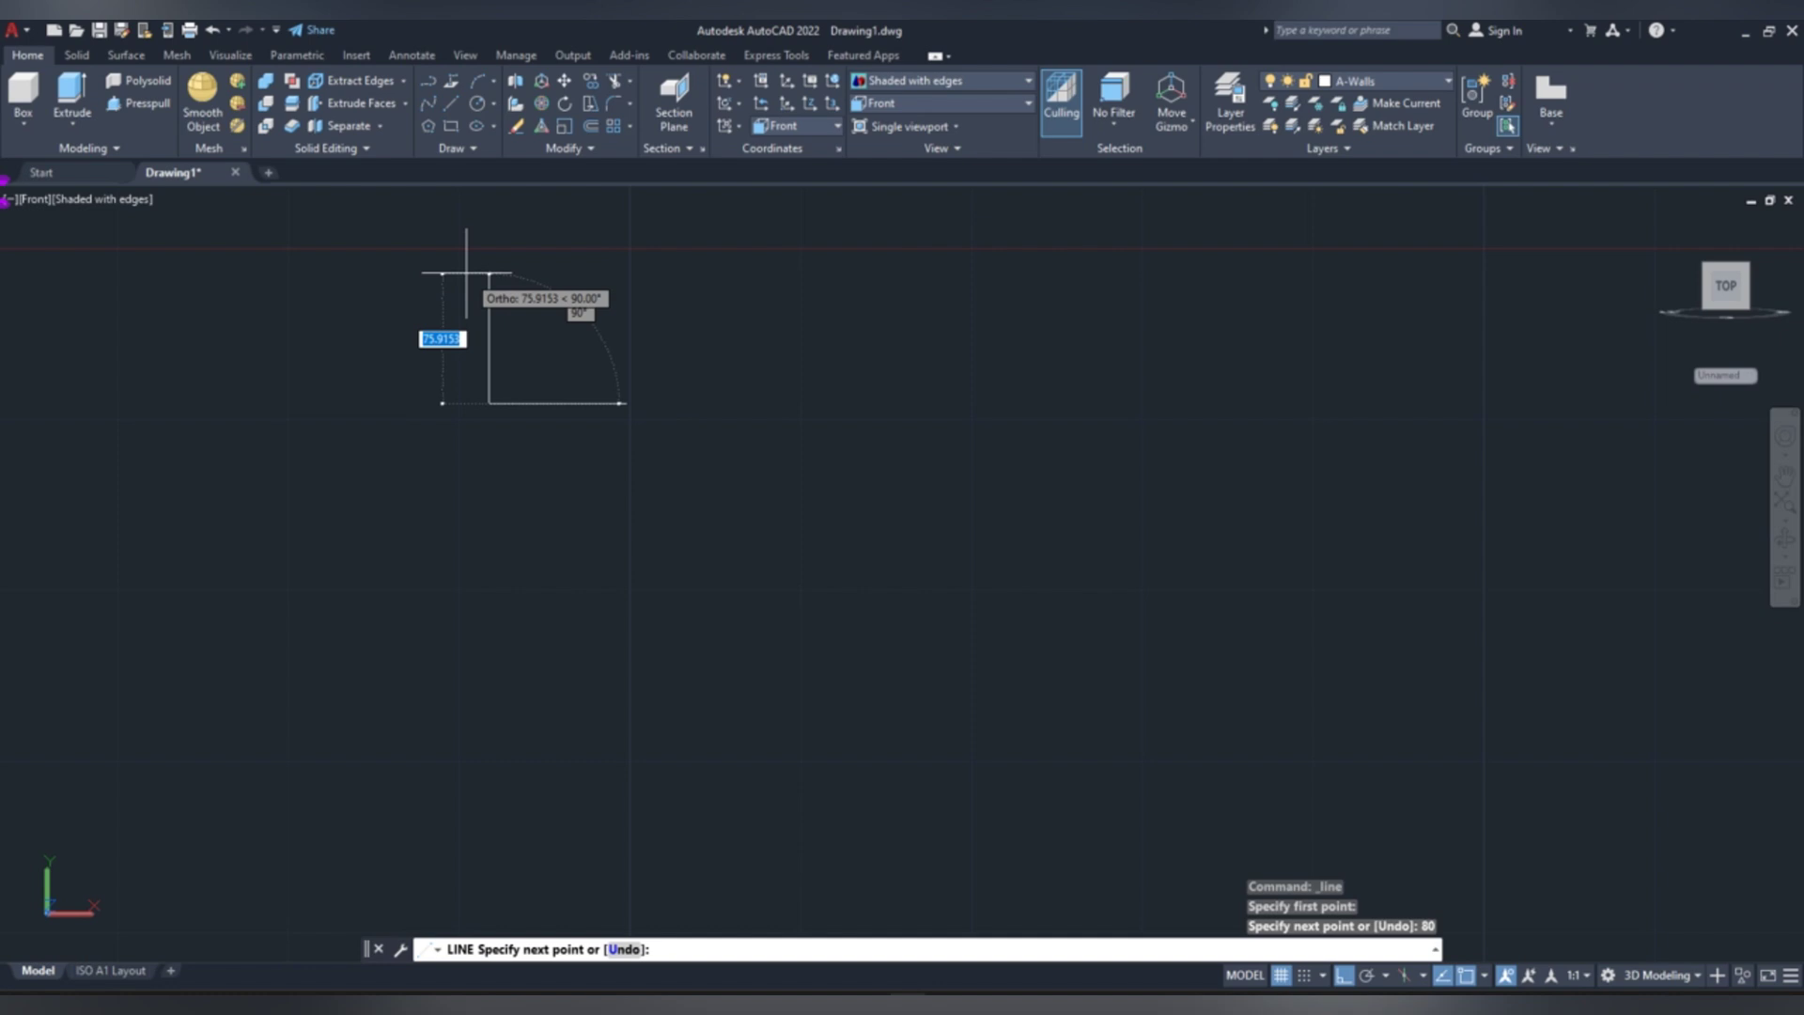
text(32)
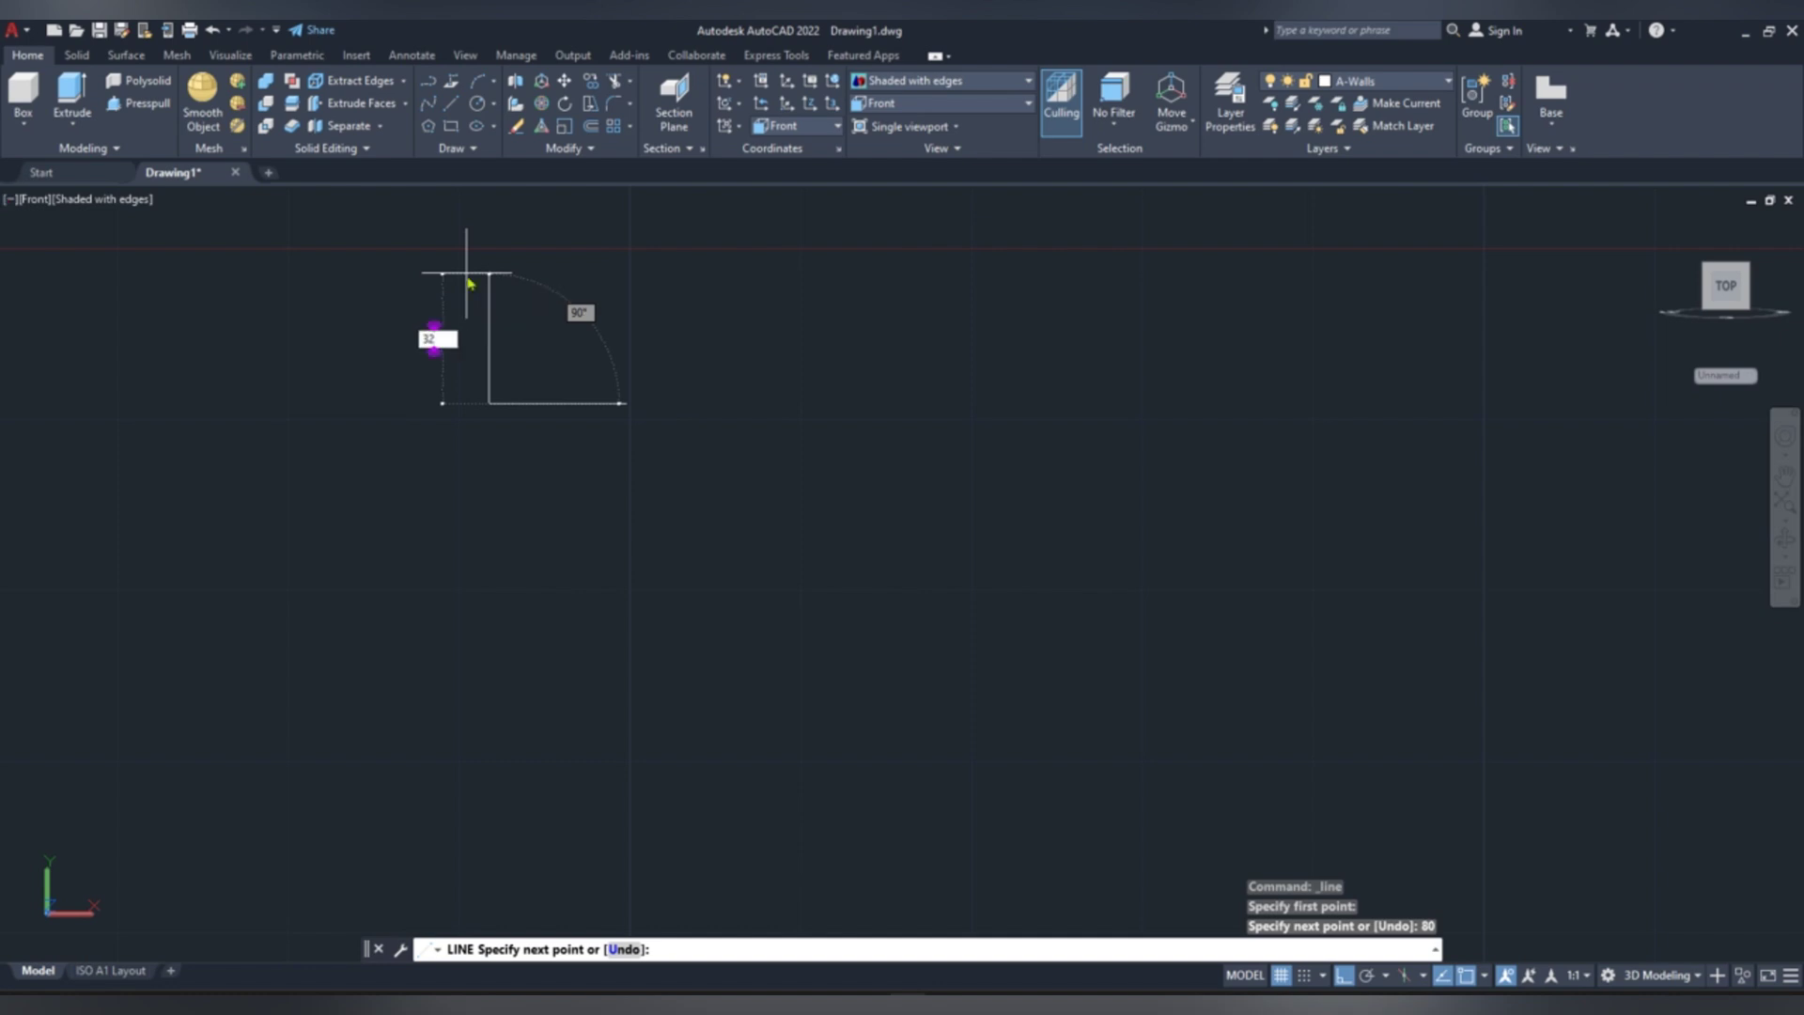
key(Return)
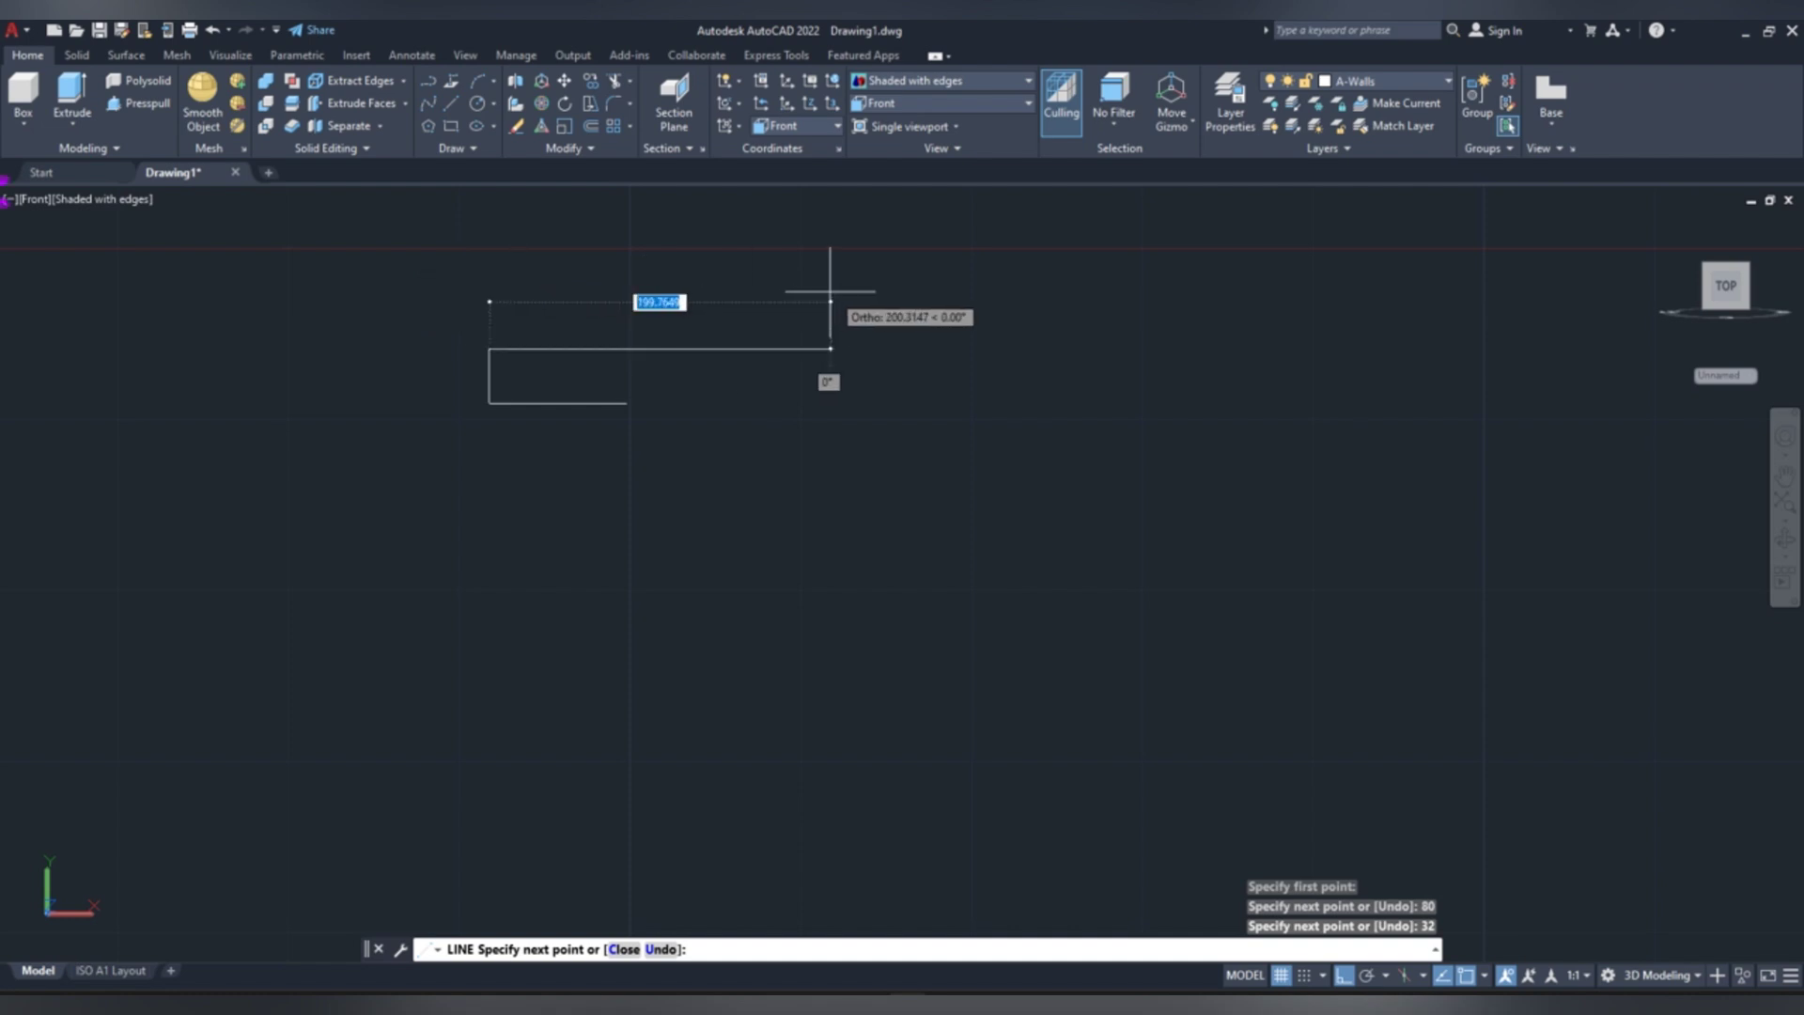
text(20)
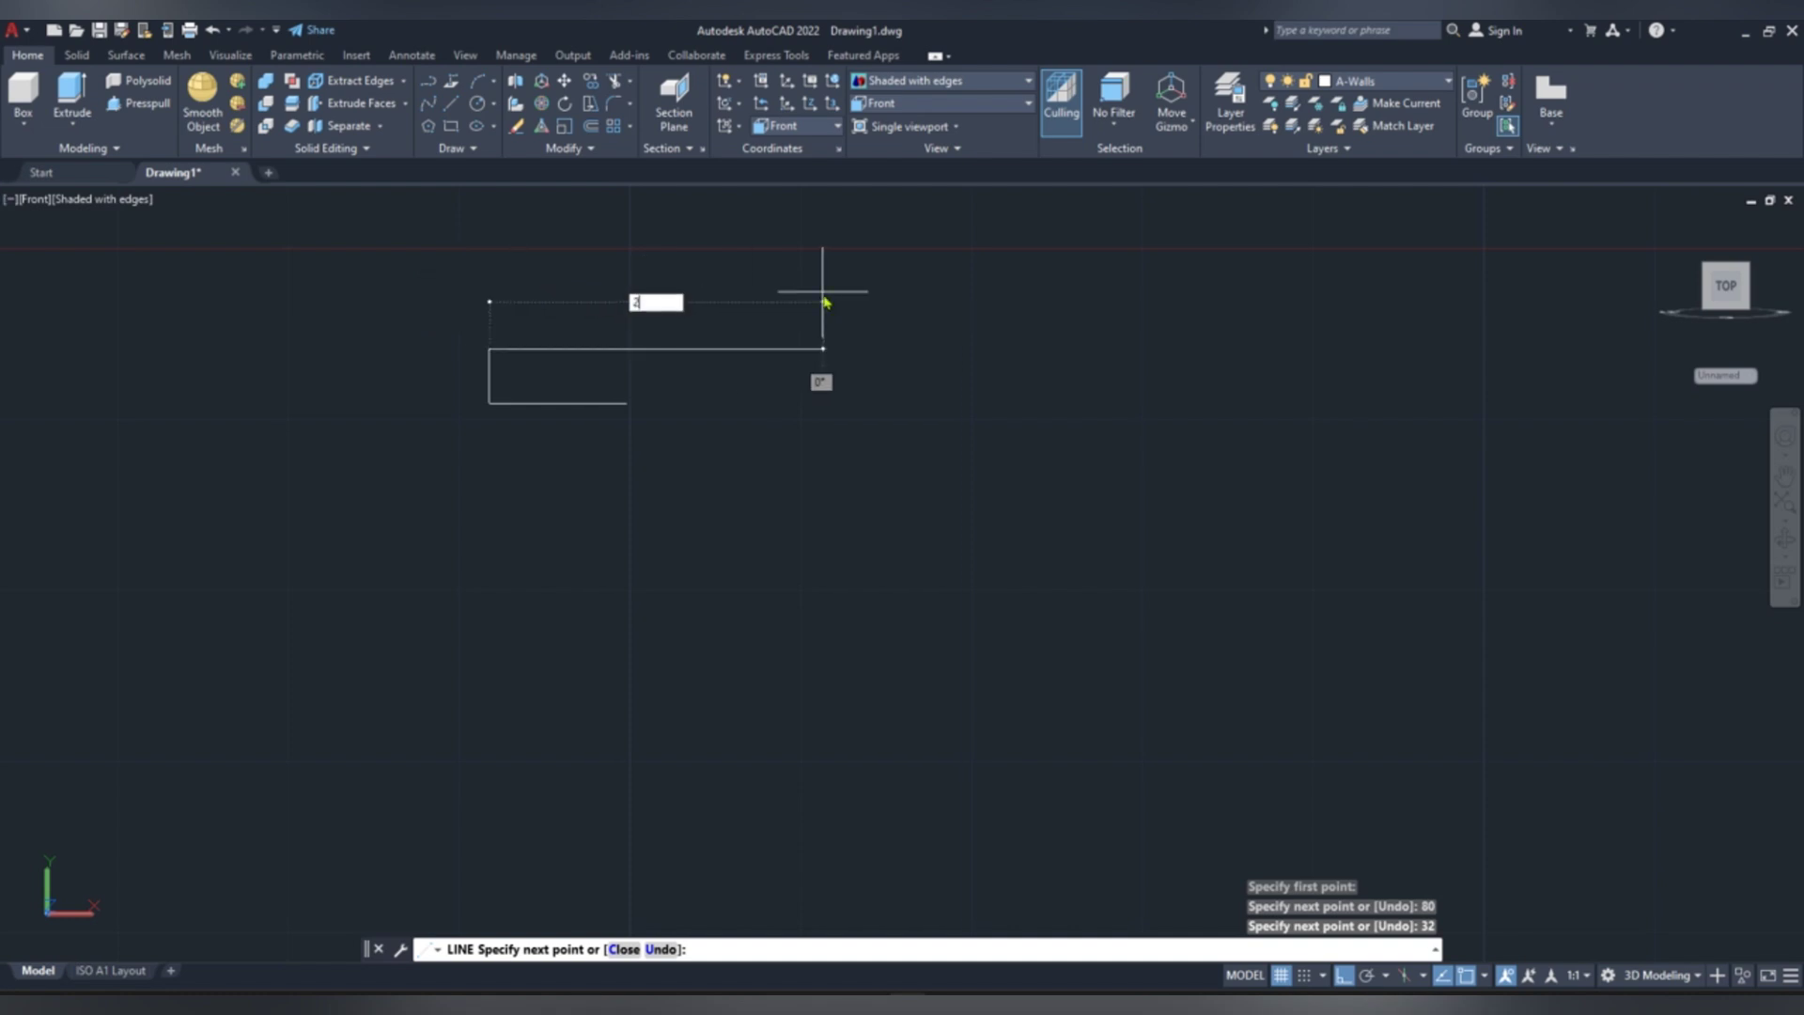
key(Return)
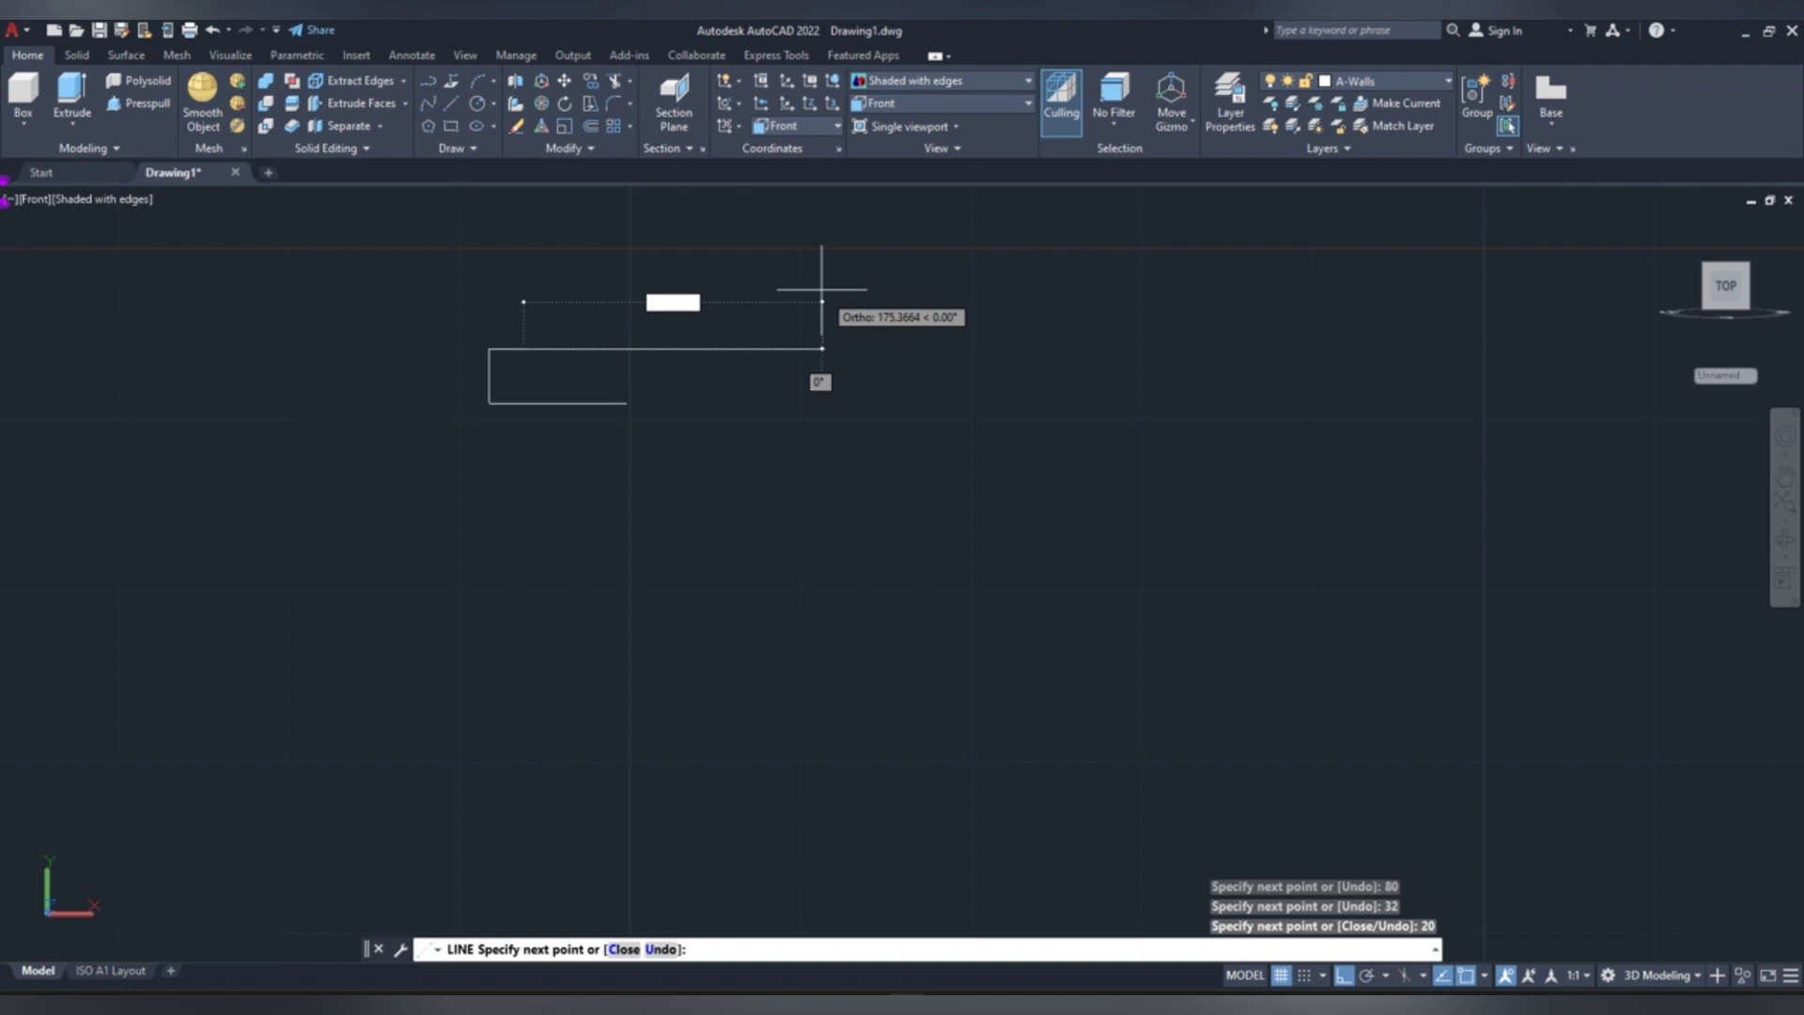
scroll(808, 202, down, 5)
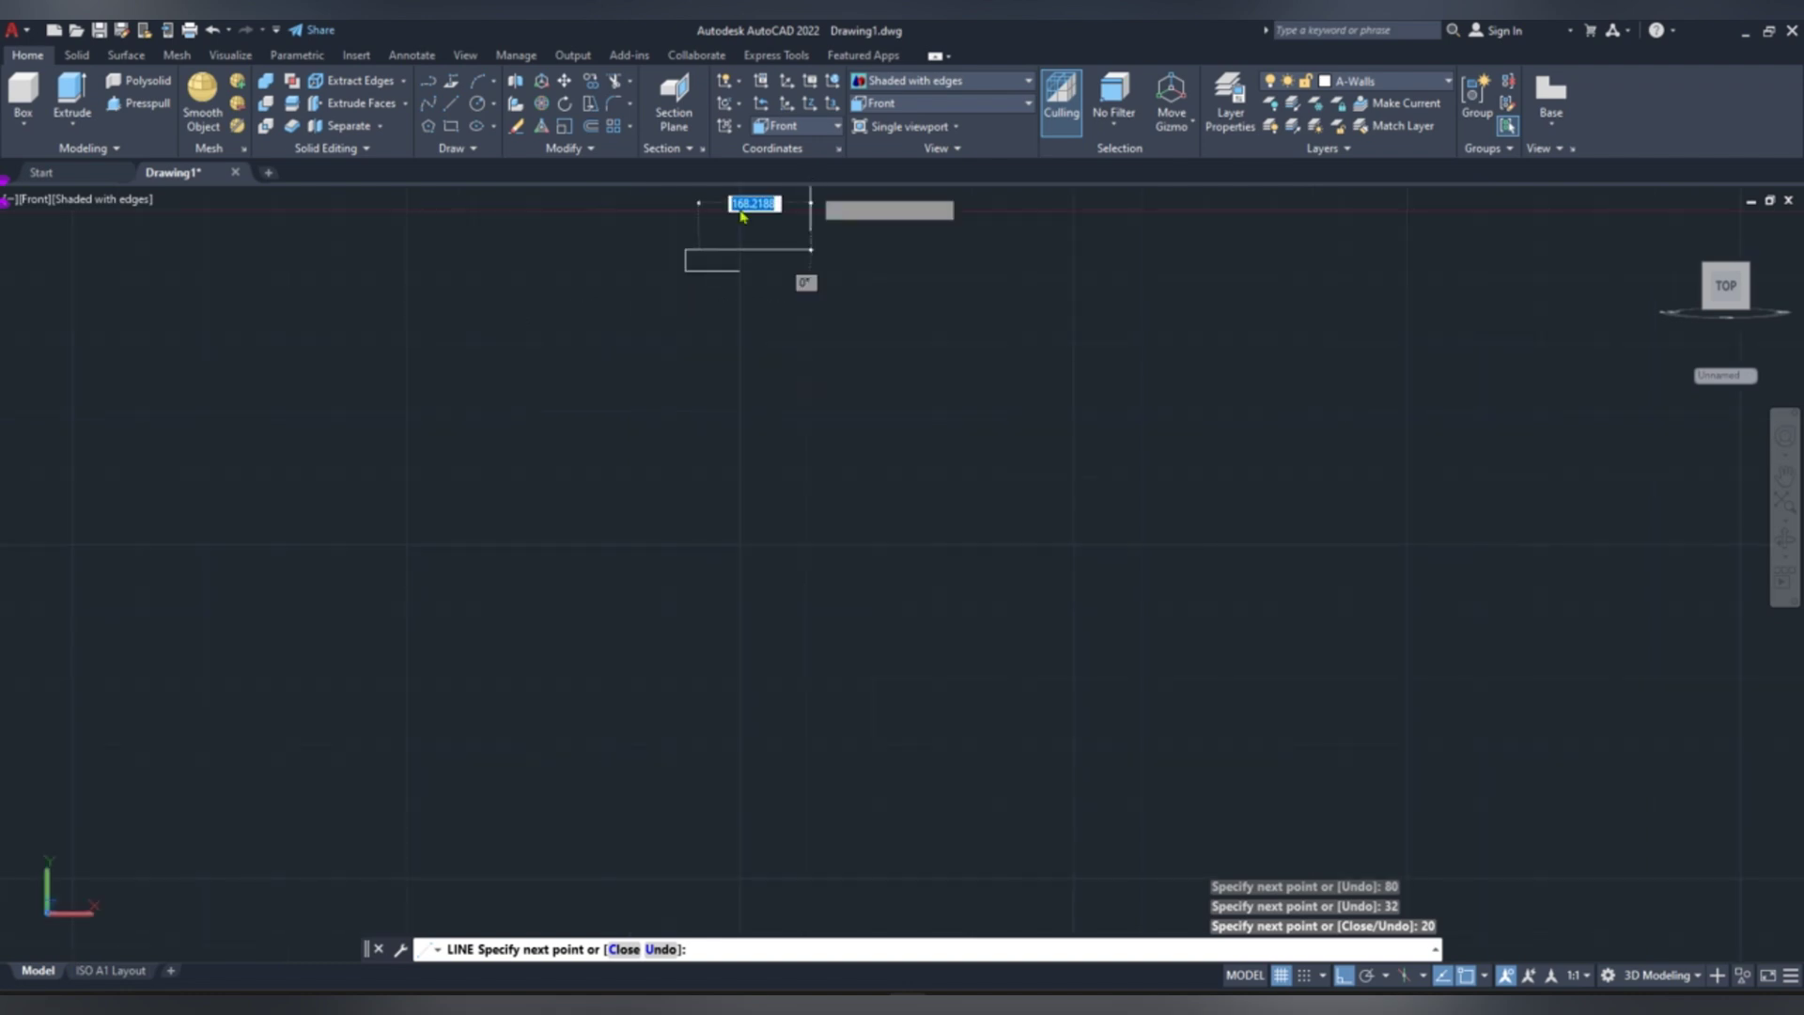
middle_drag(711, 226, 683, 425)
scroll(683, 426, up, 8)
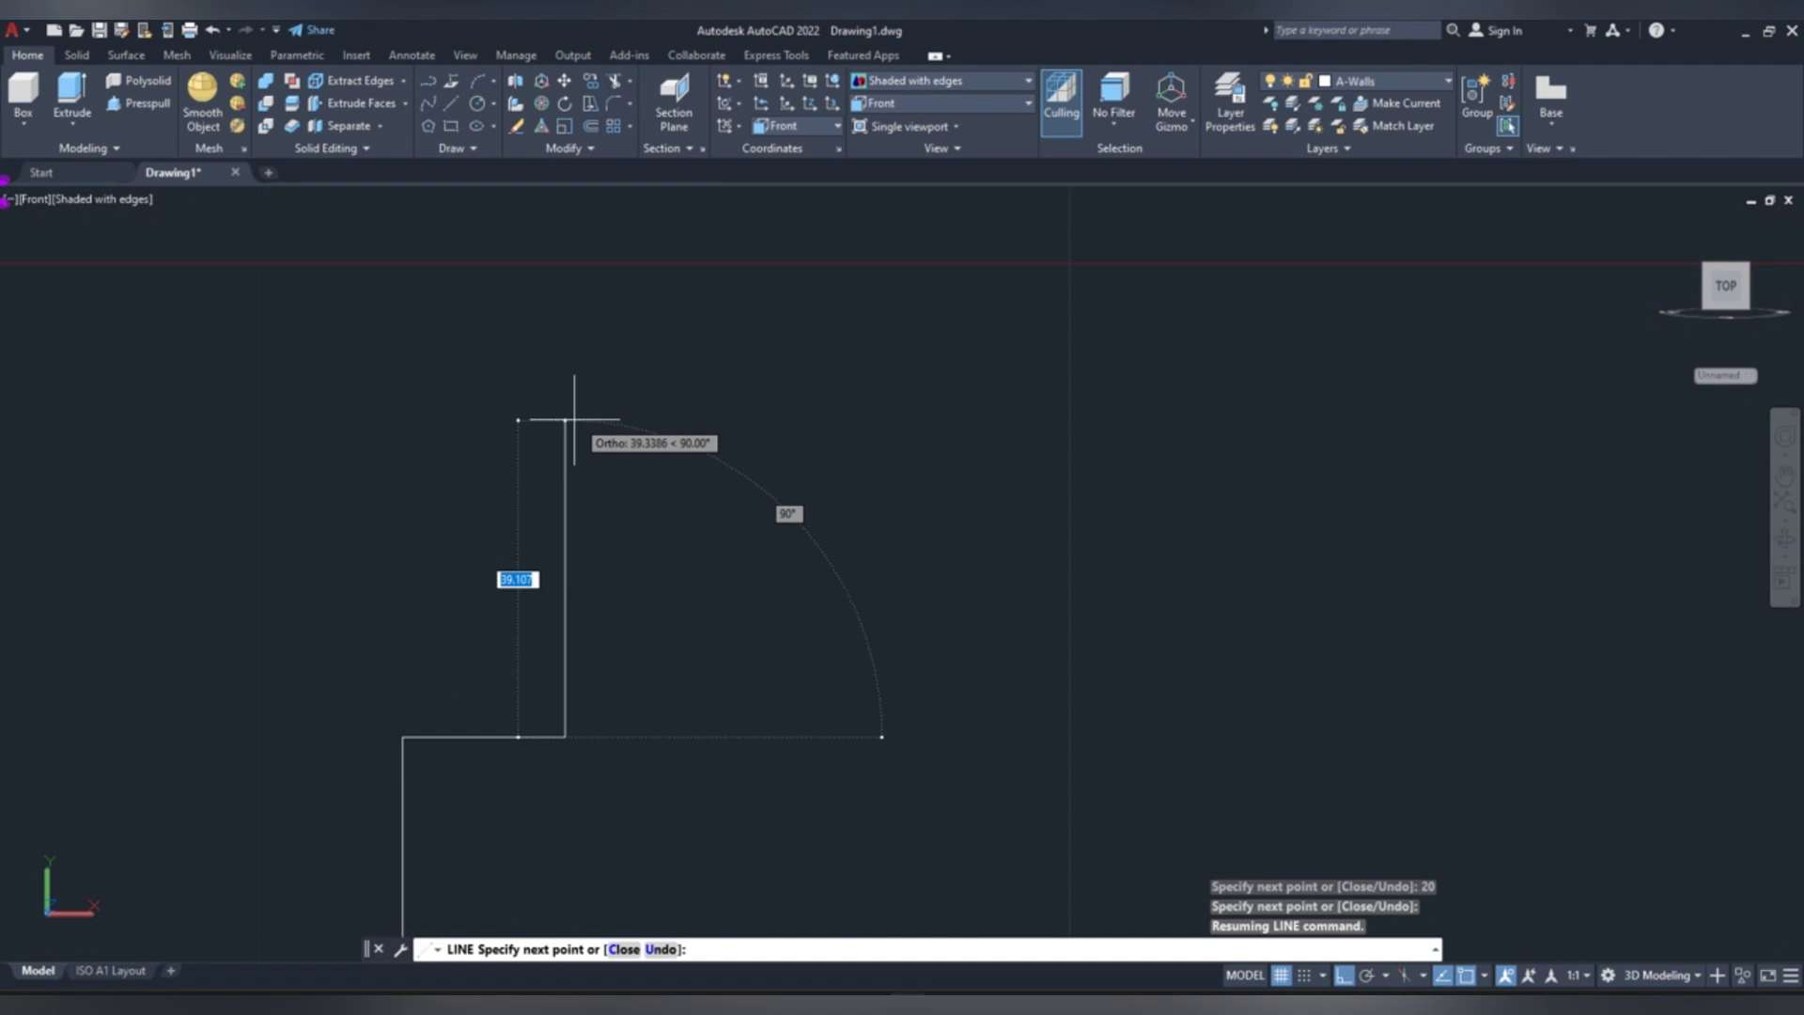
scroll(564, 394, down, 4)
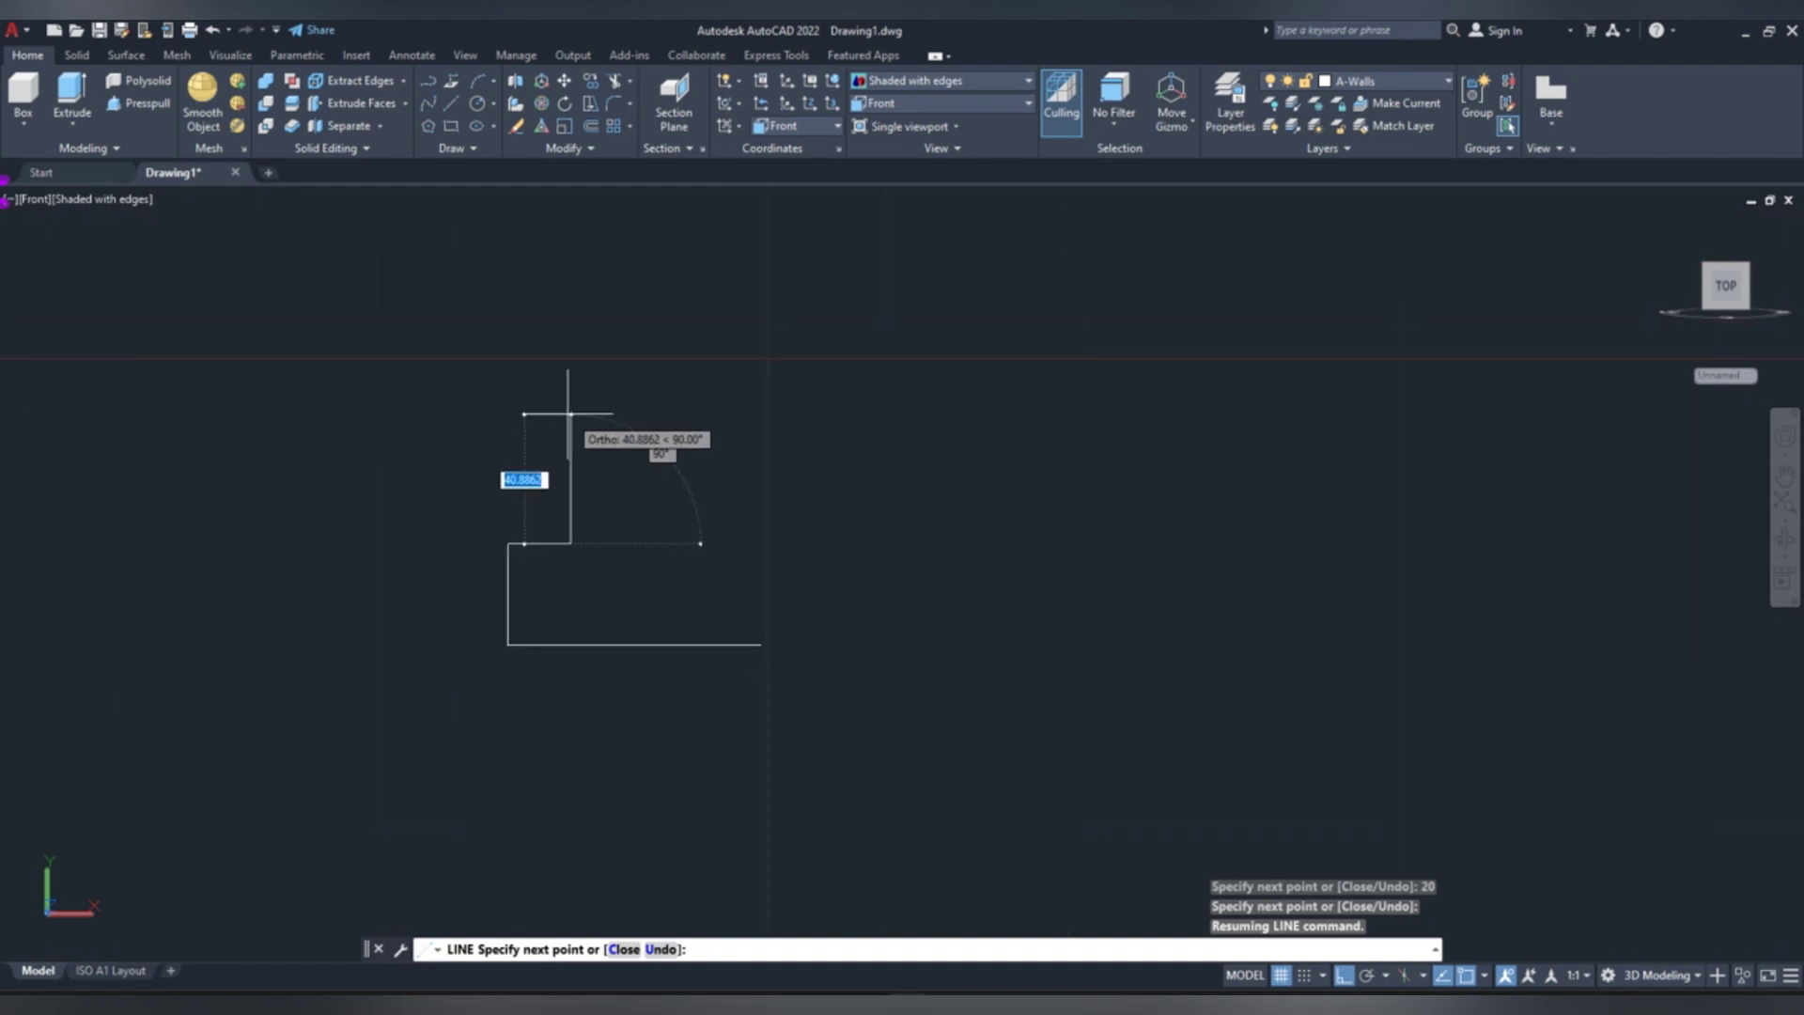
- Continue with segments of 28, 36, 82, 24, 28 and a 160 base, then end the line
text(28)
key(Return)
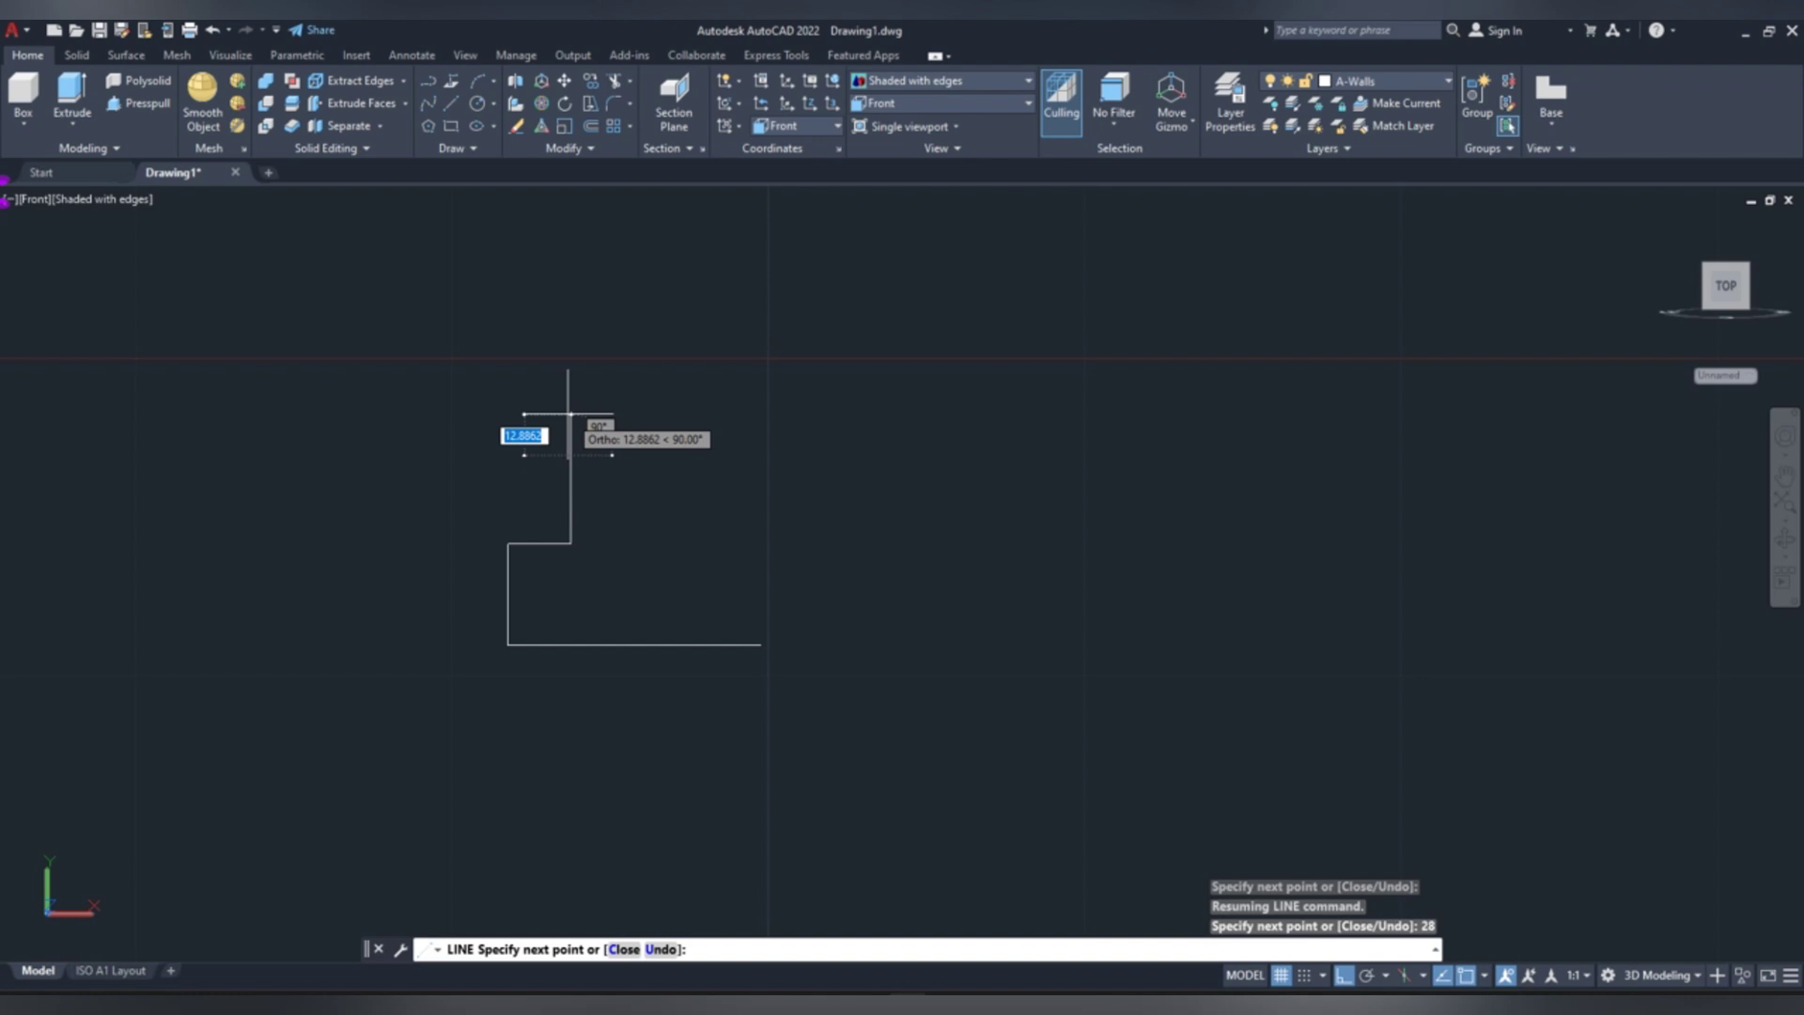
text(36)
key(Return)
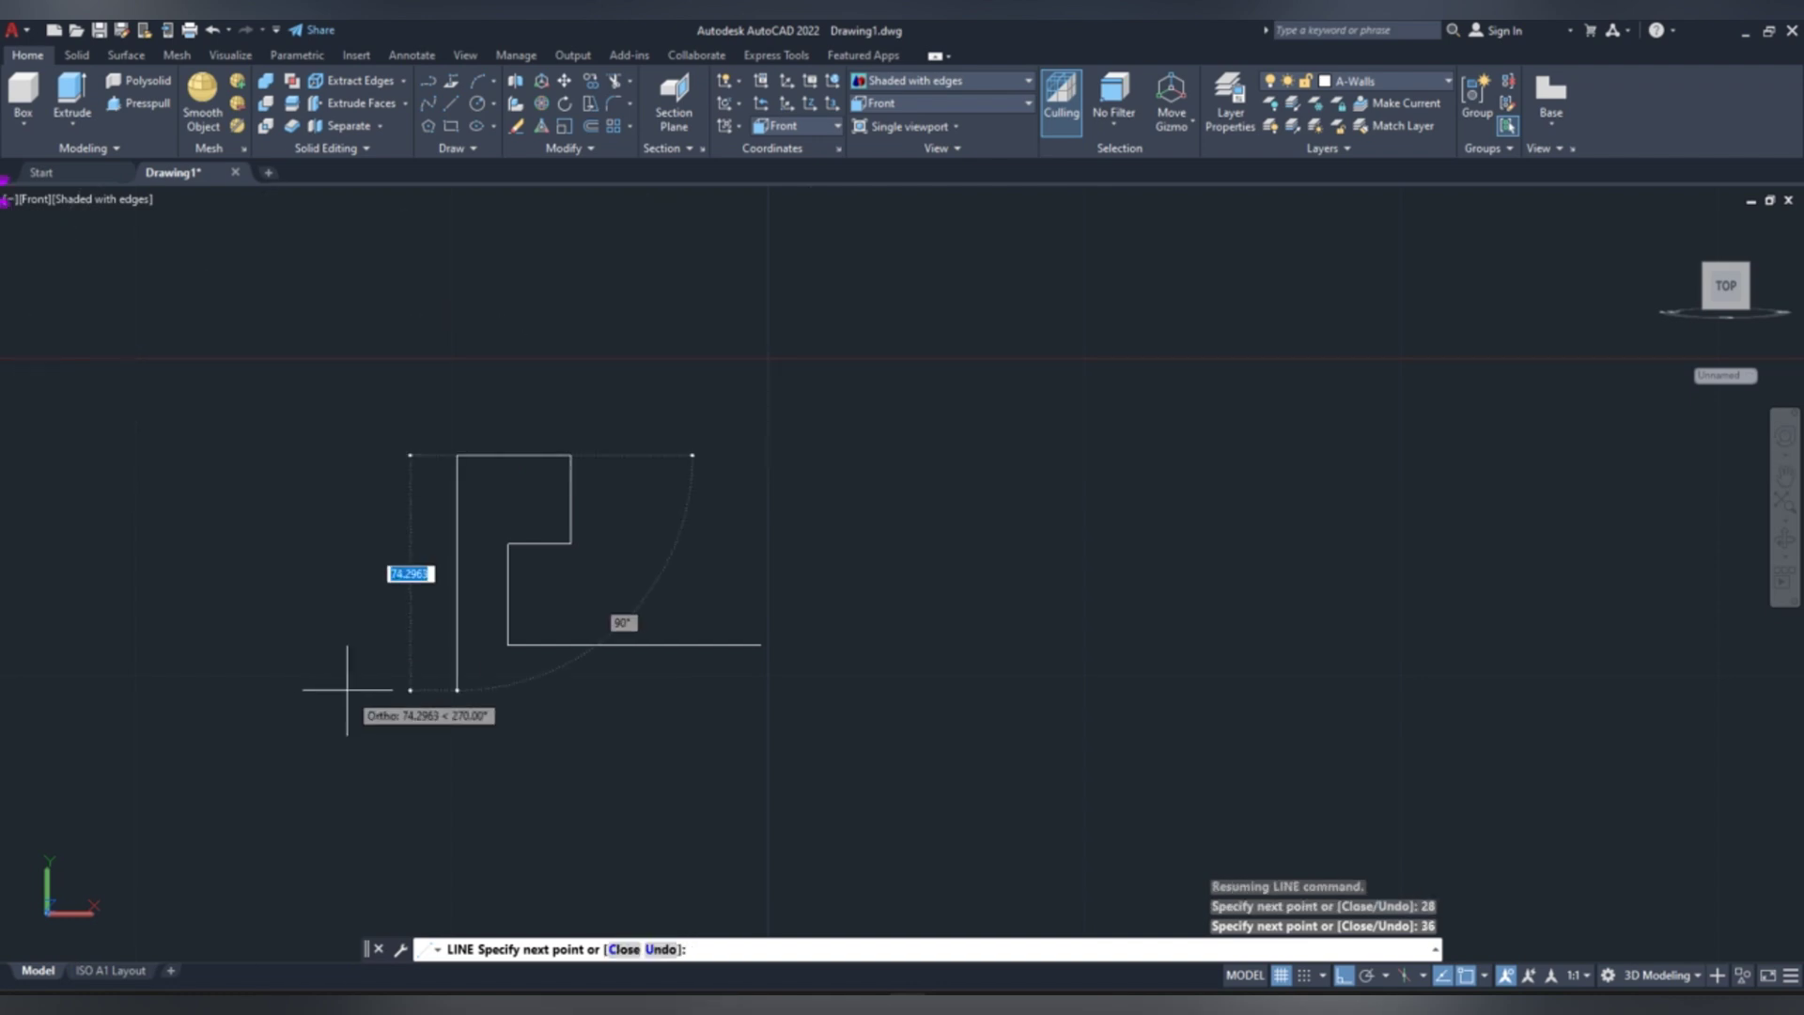
text(82)
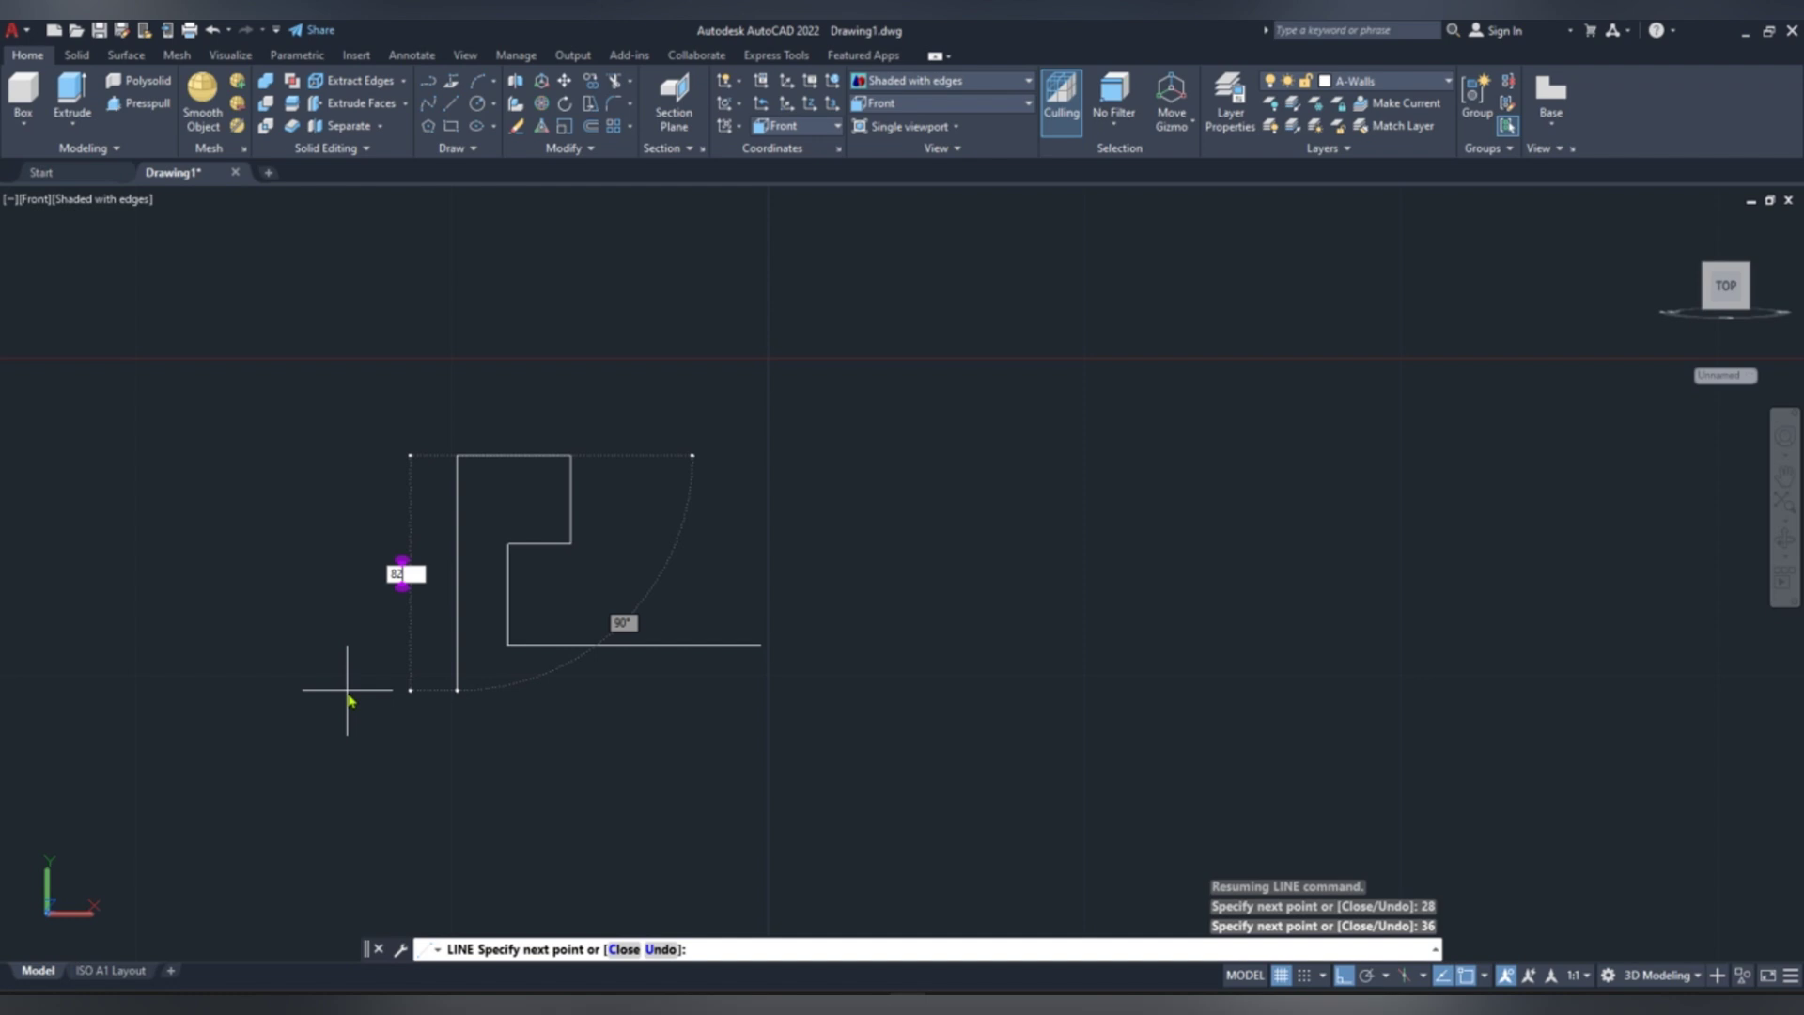
key(Return)
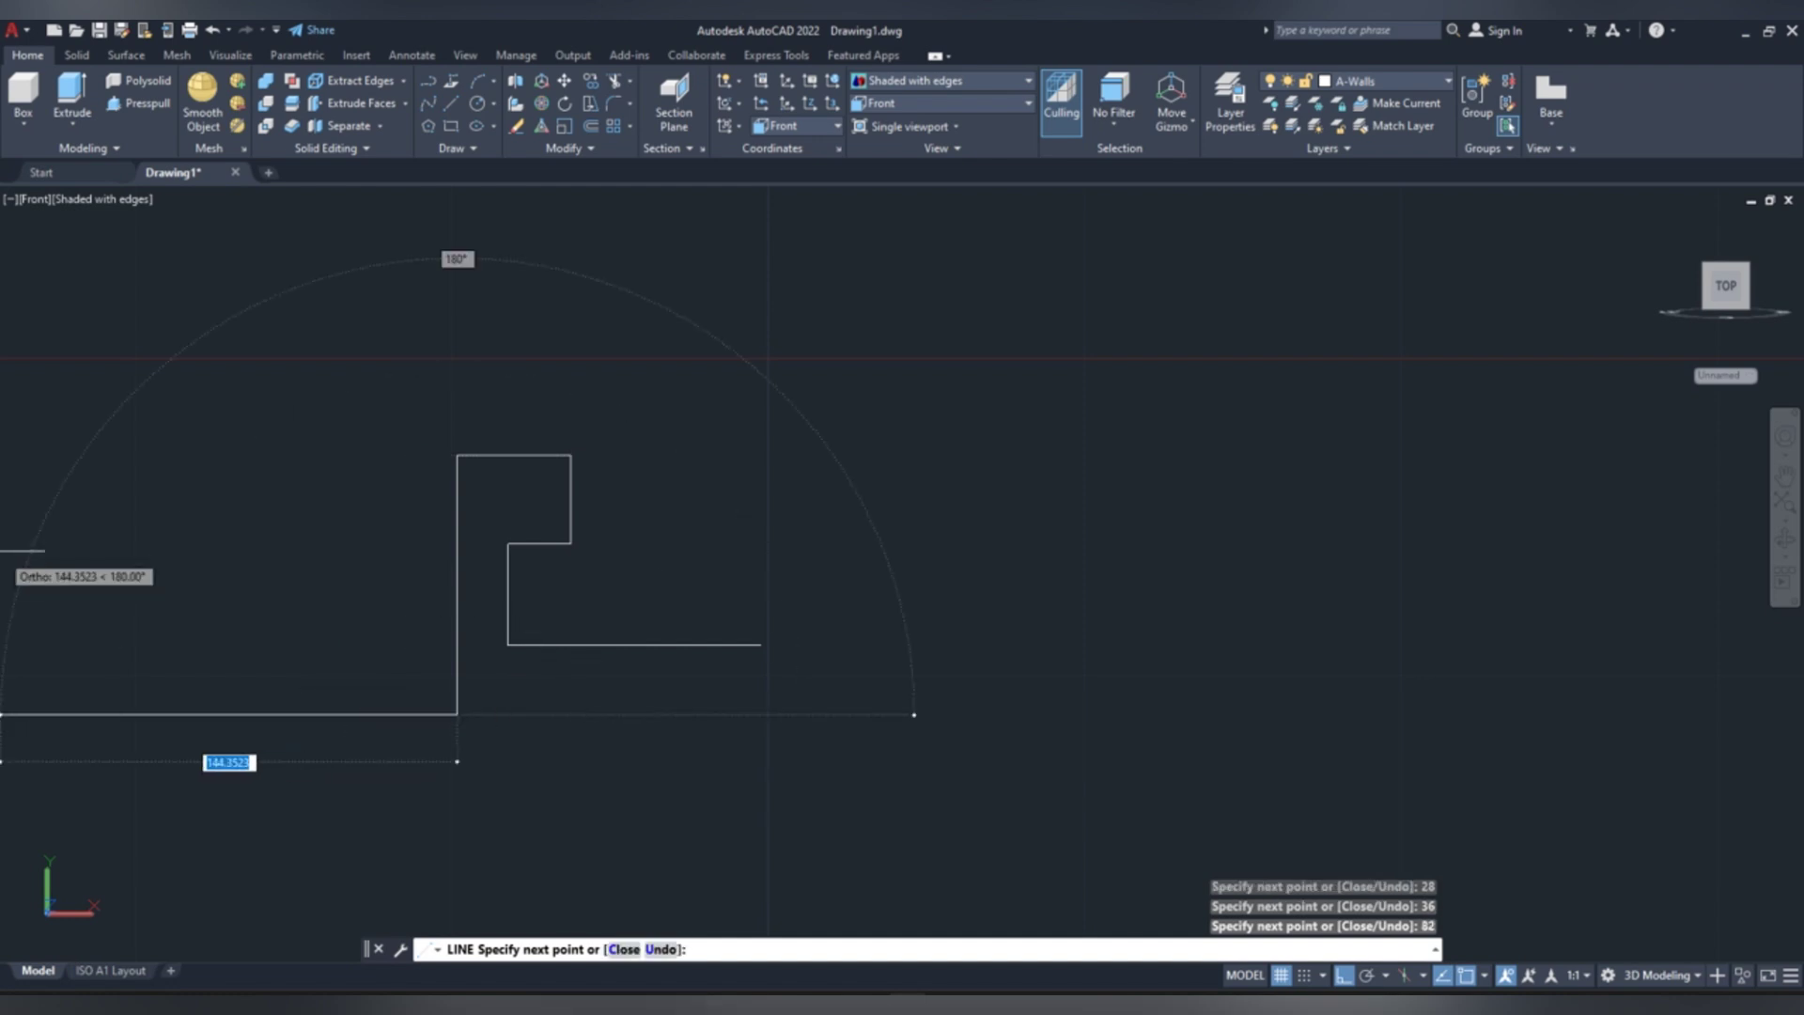
text(2)
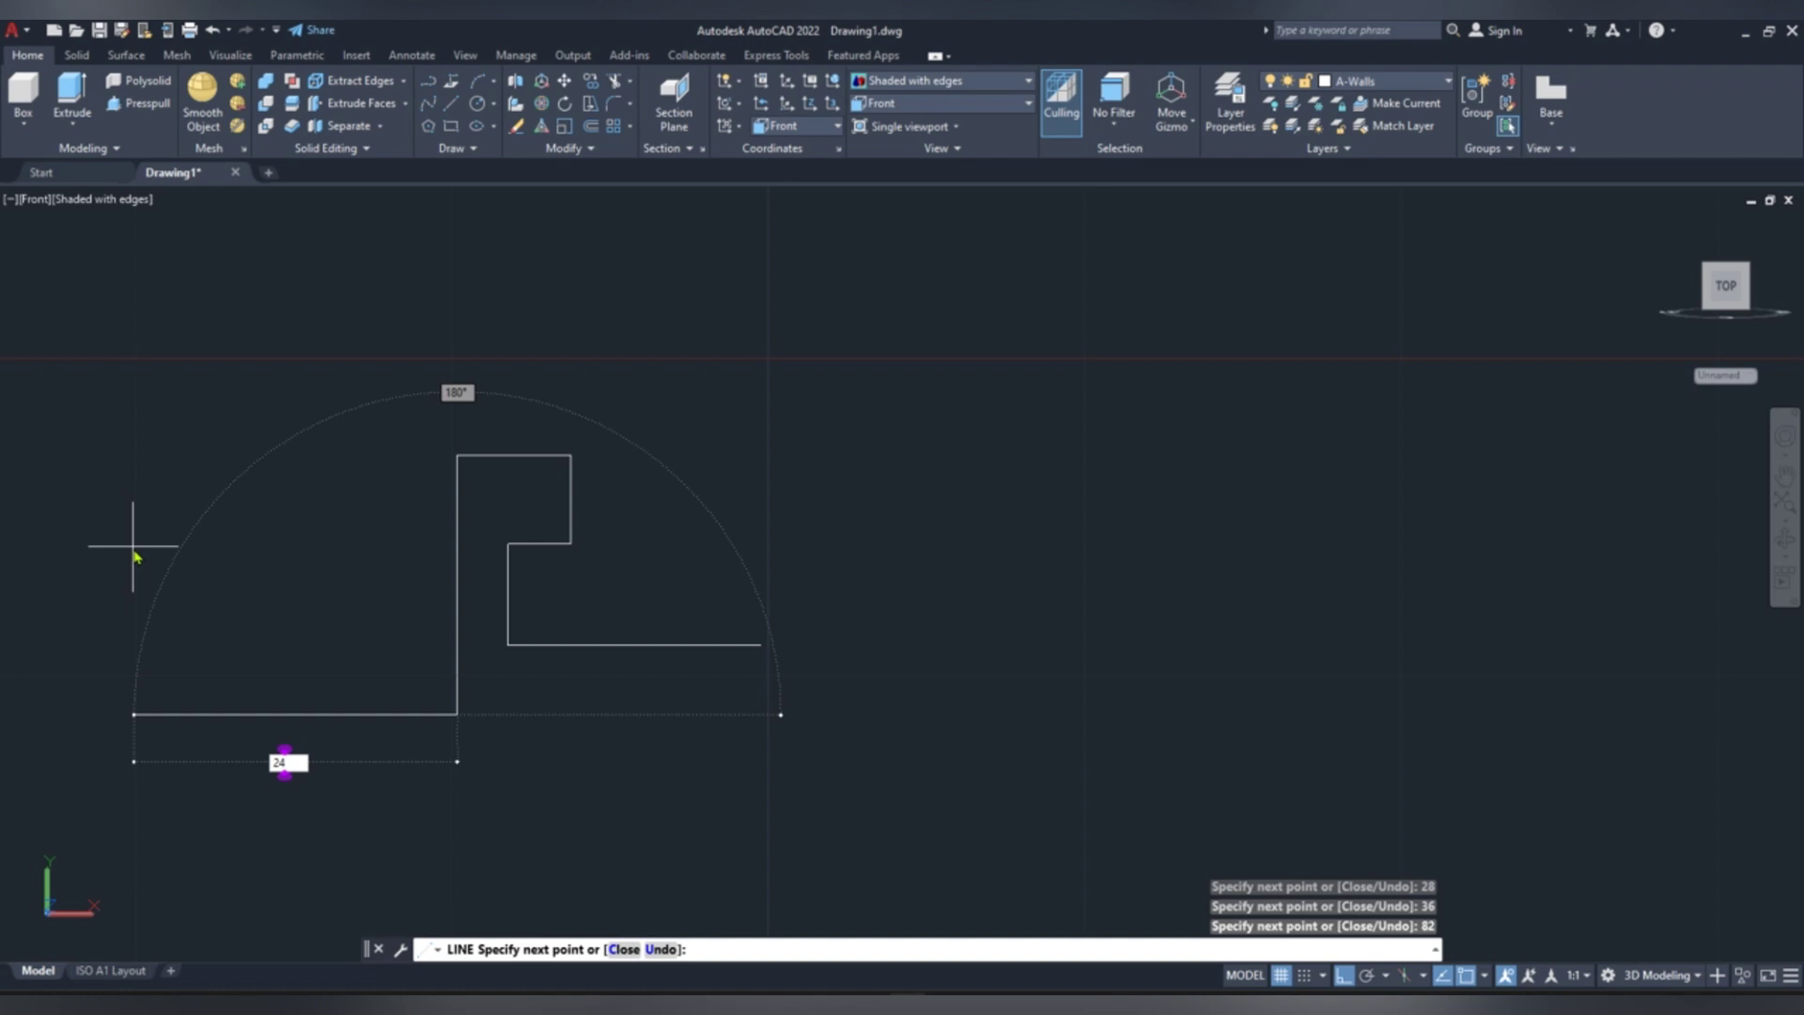
text(4)
key(Return)
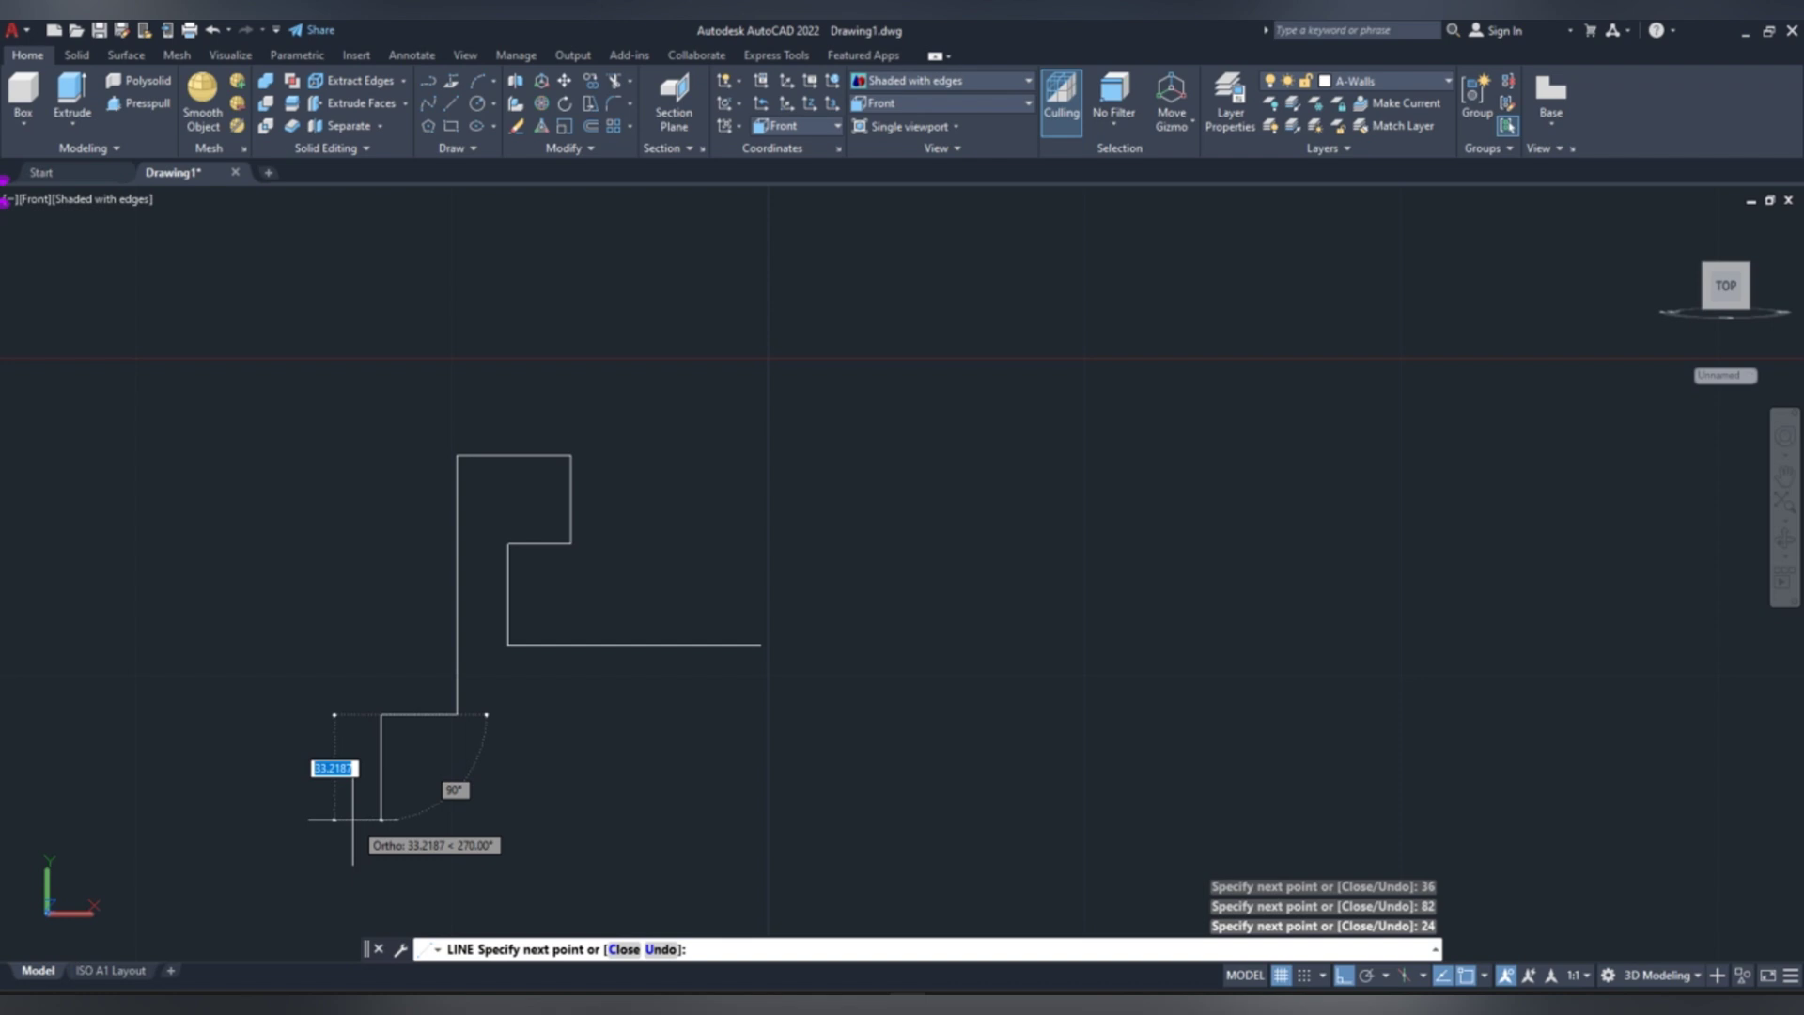
text(28)
key(Return)
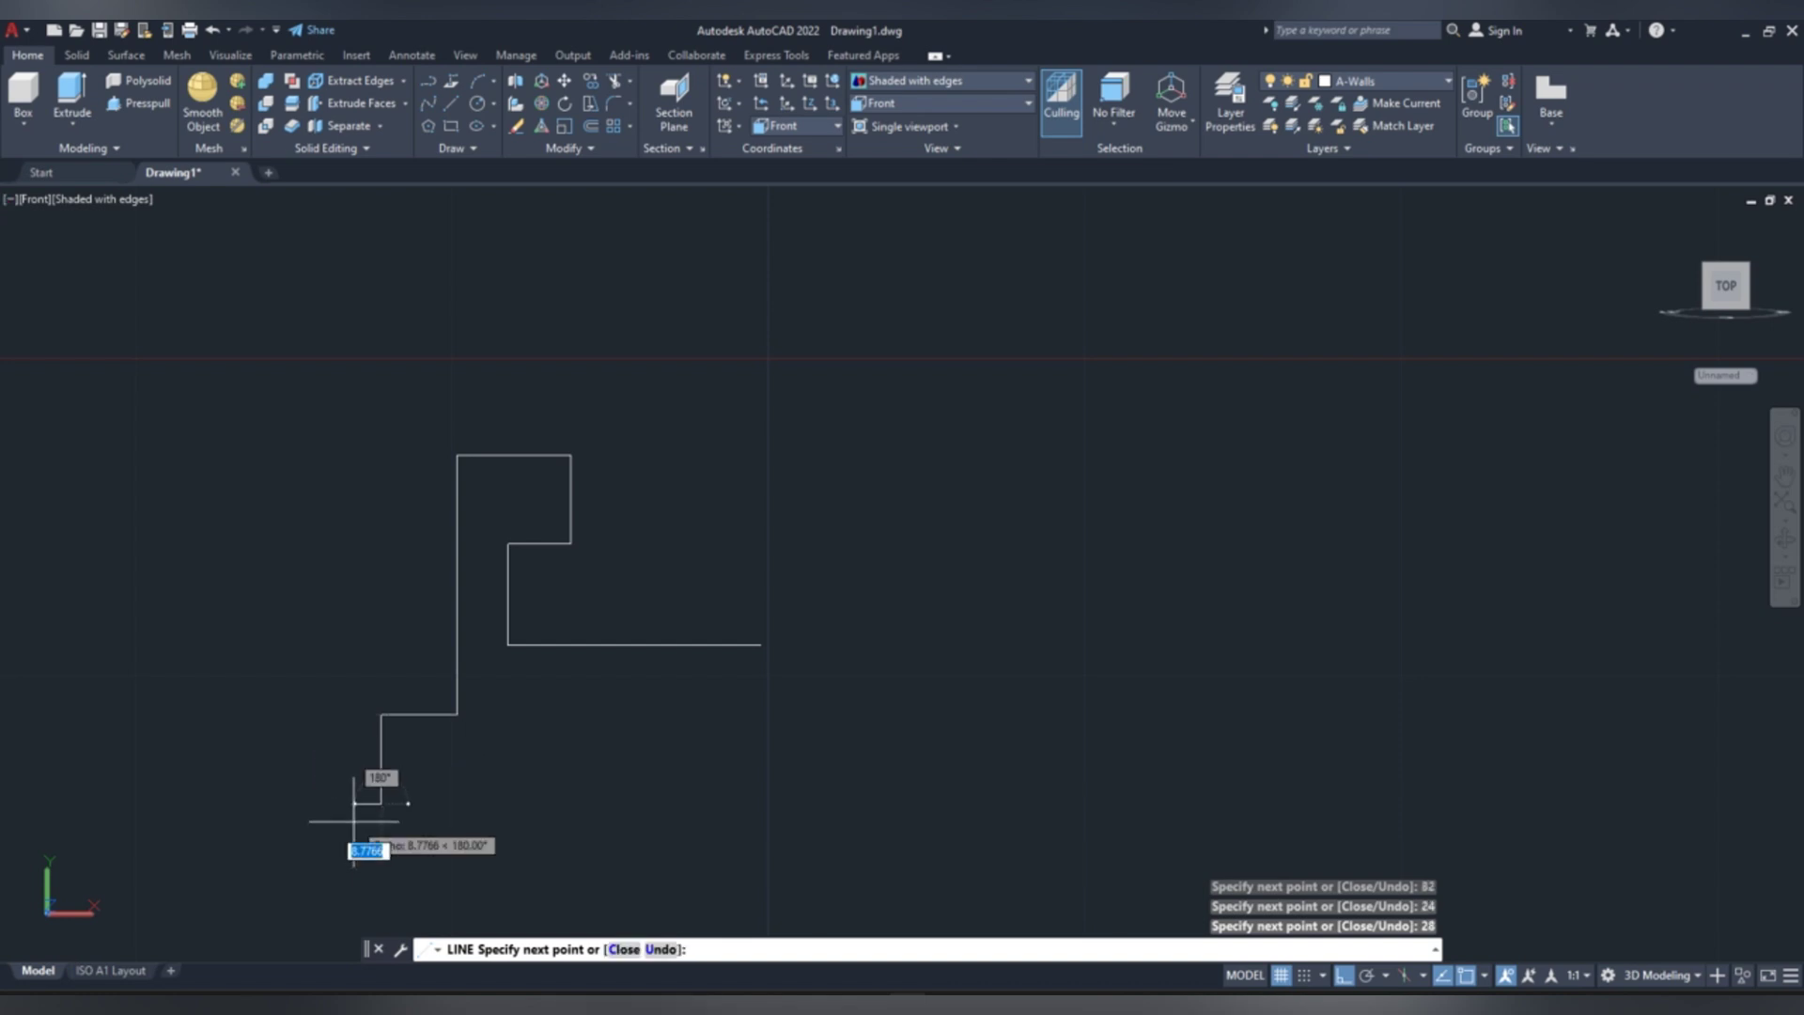
text(1)
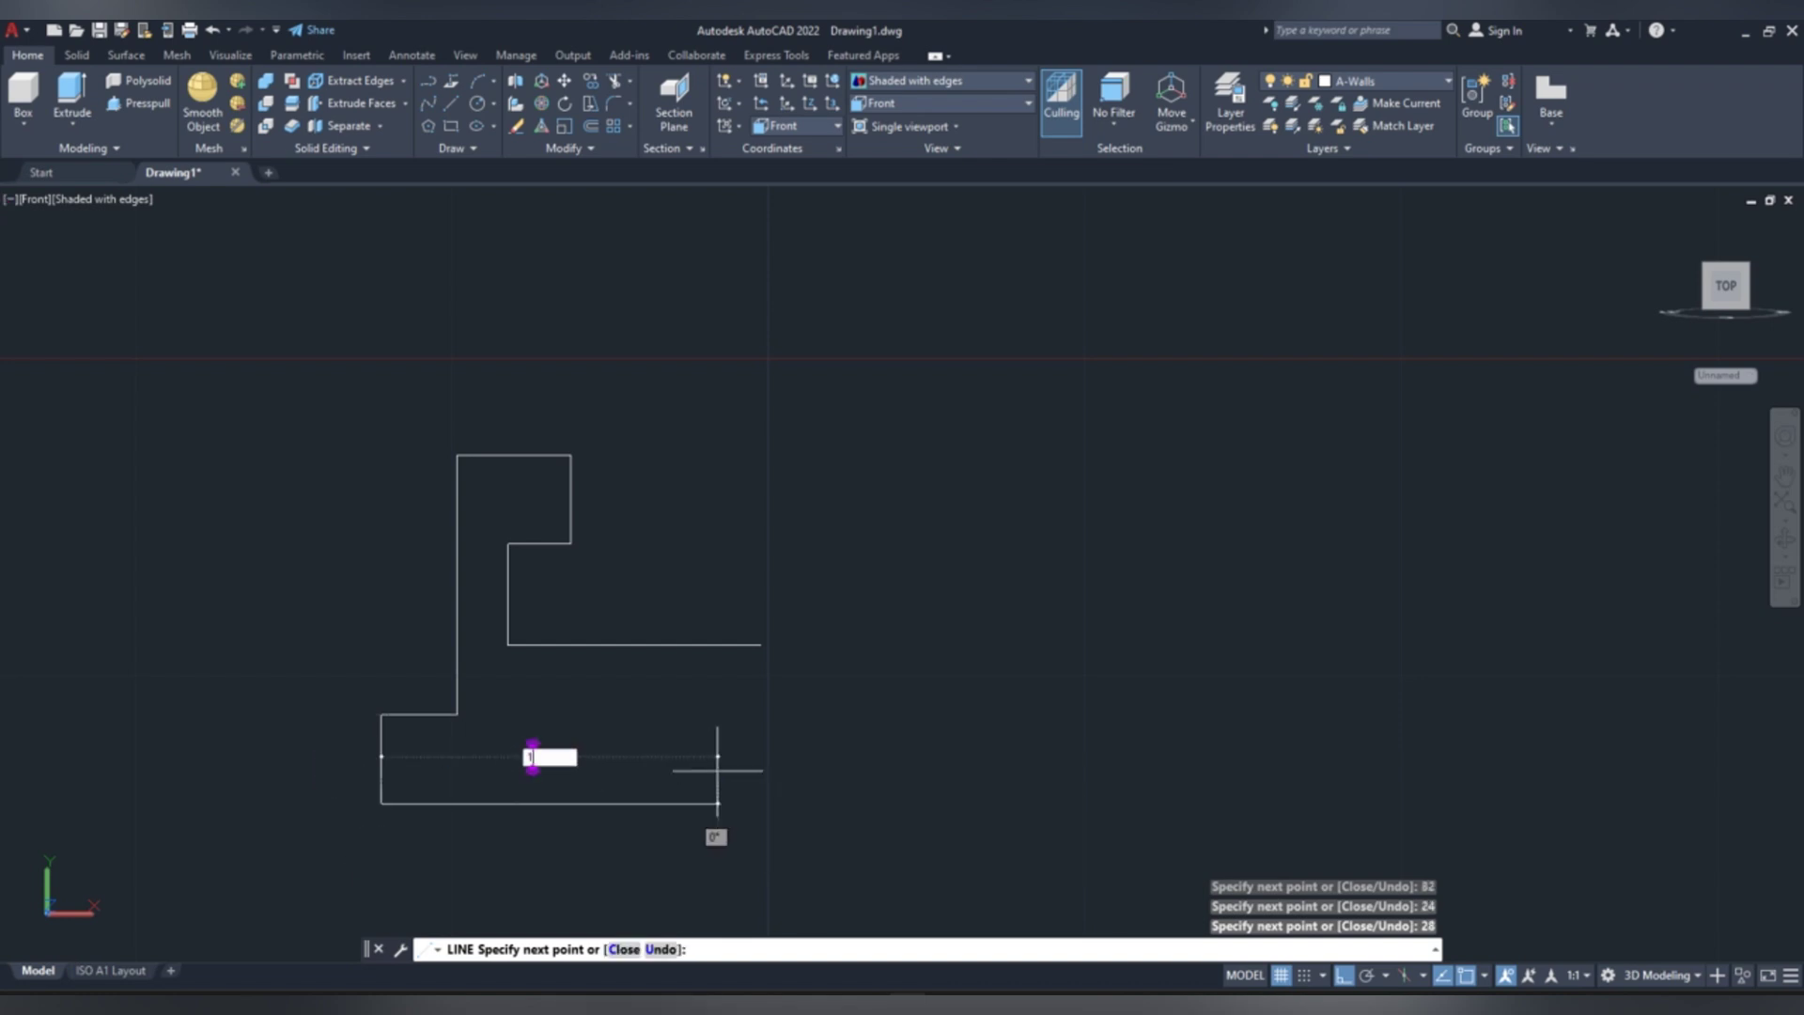
text(60)
key(Return)
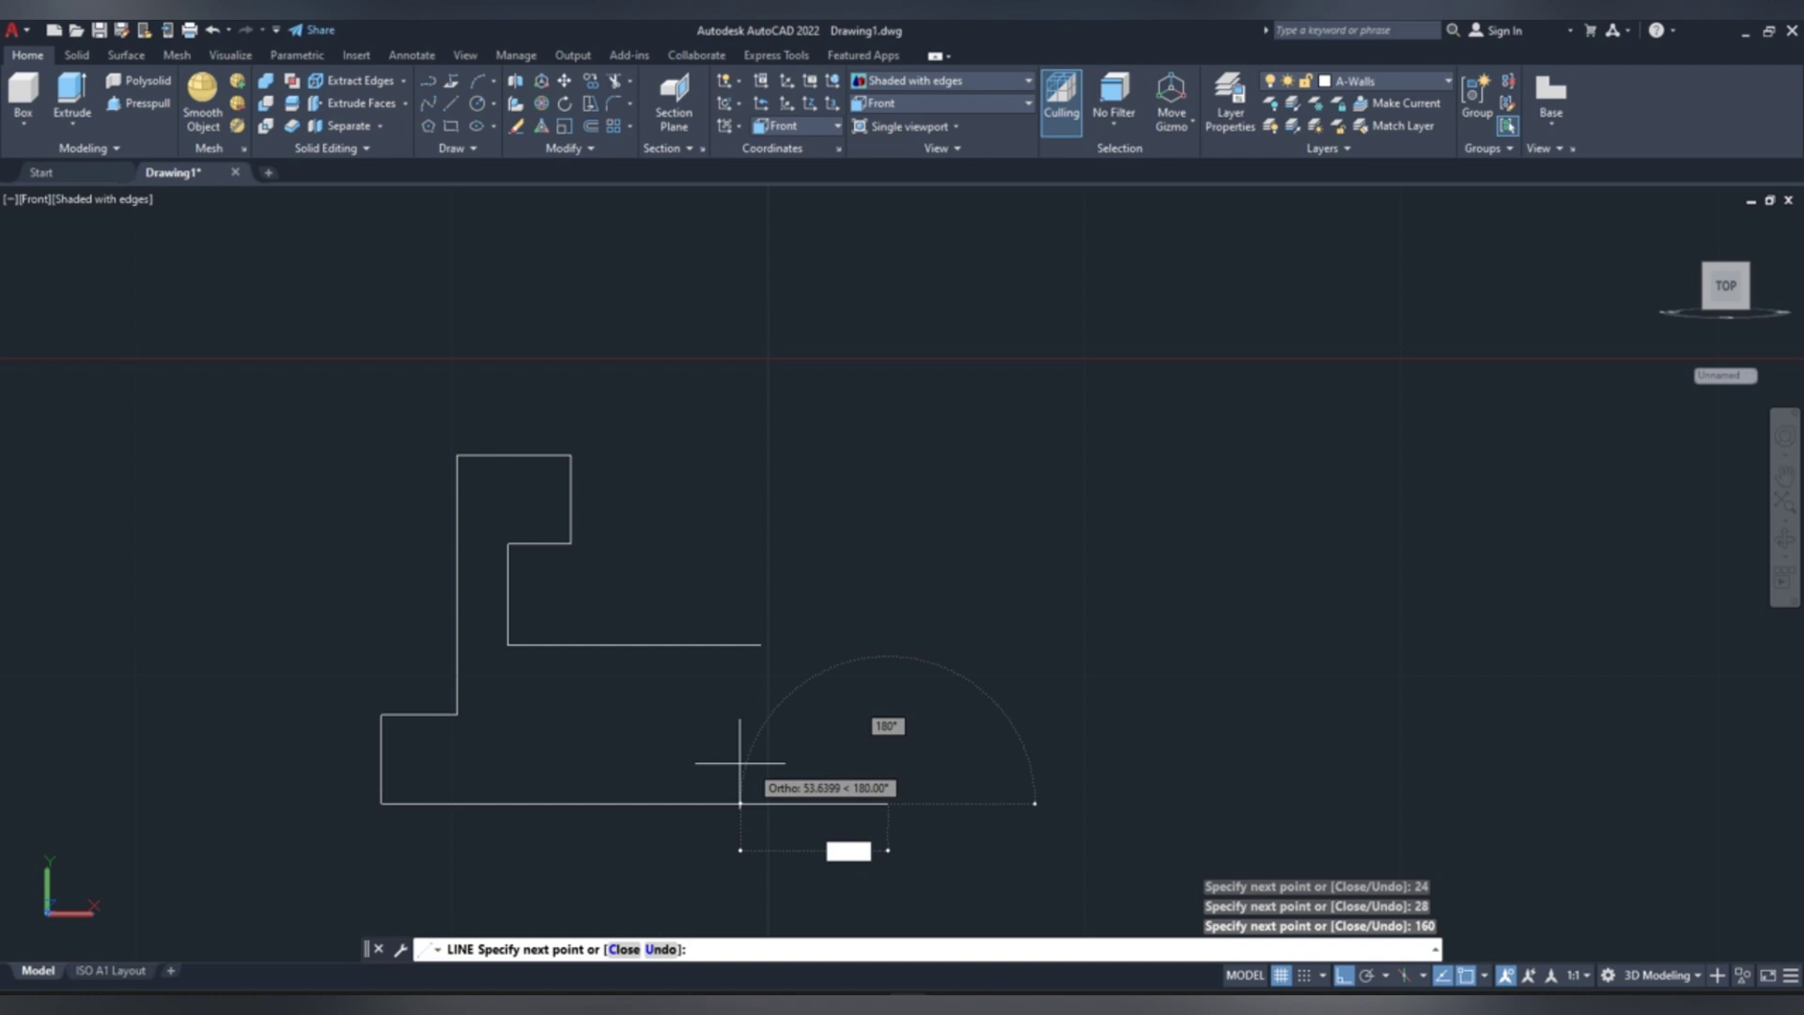
right_click(887, 656)
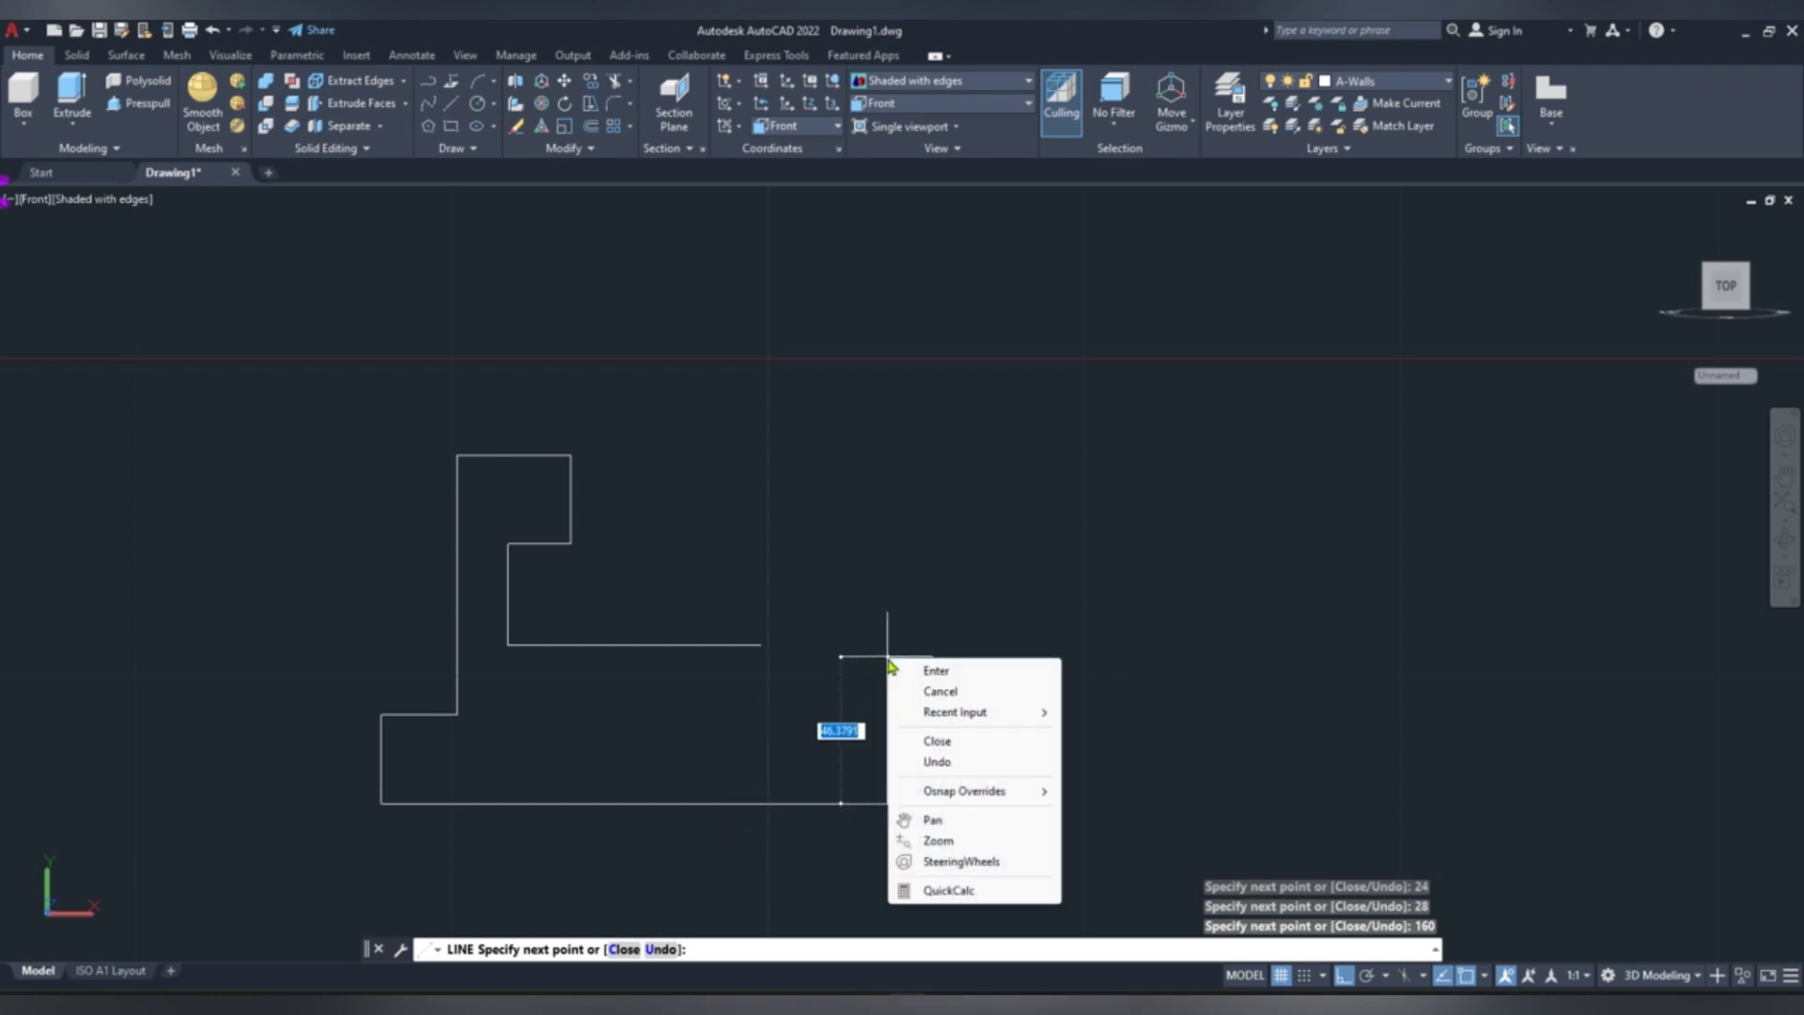
click(937, 671)
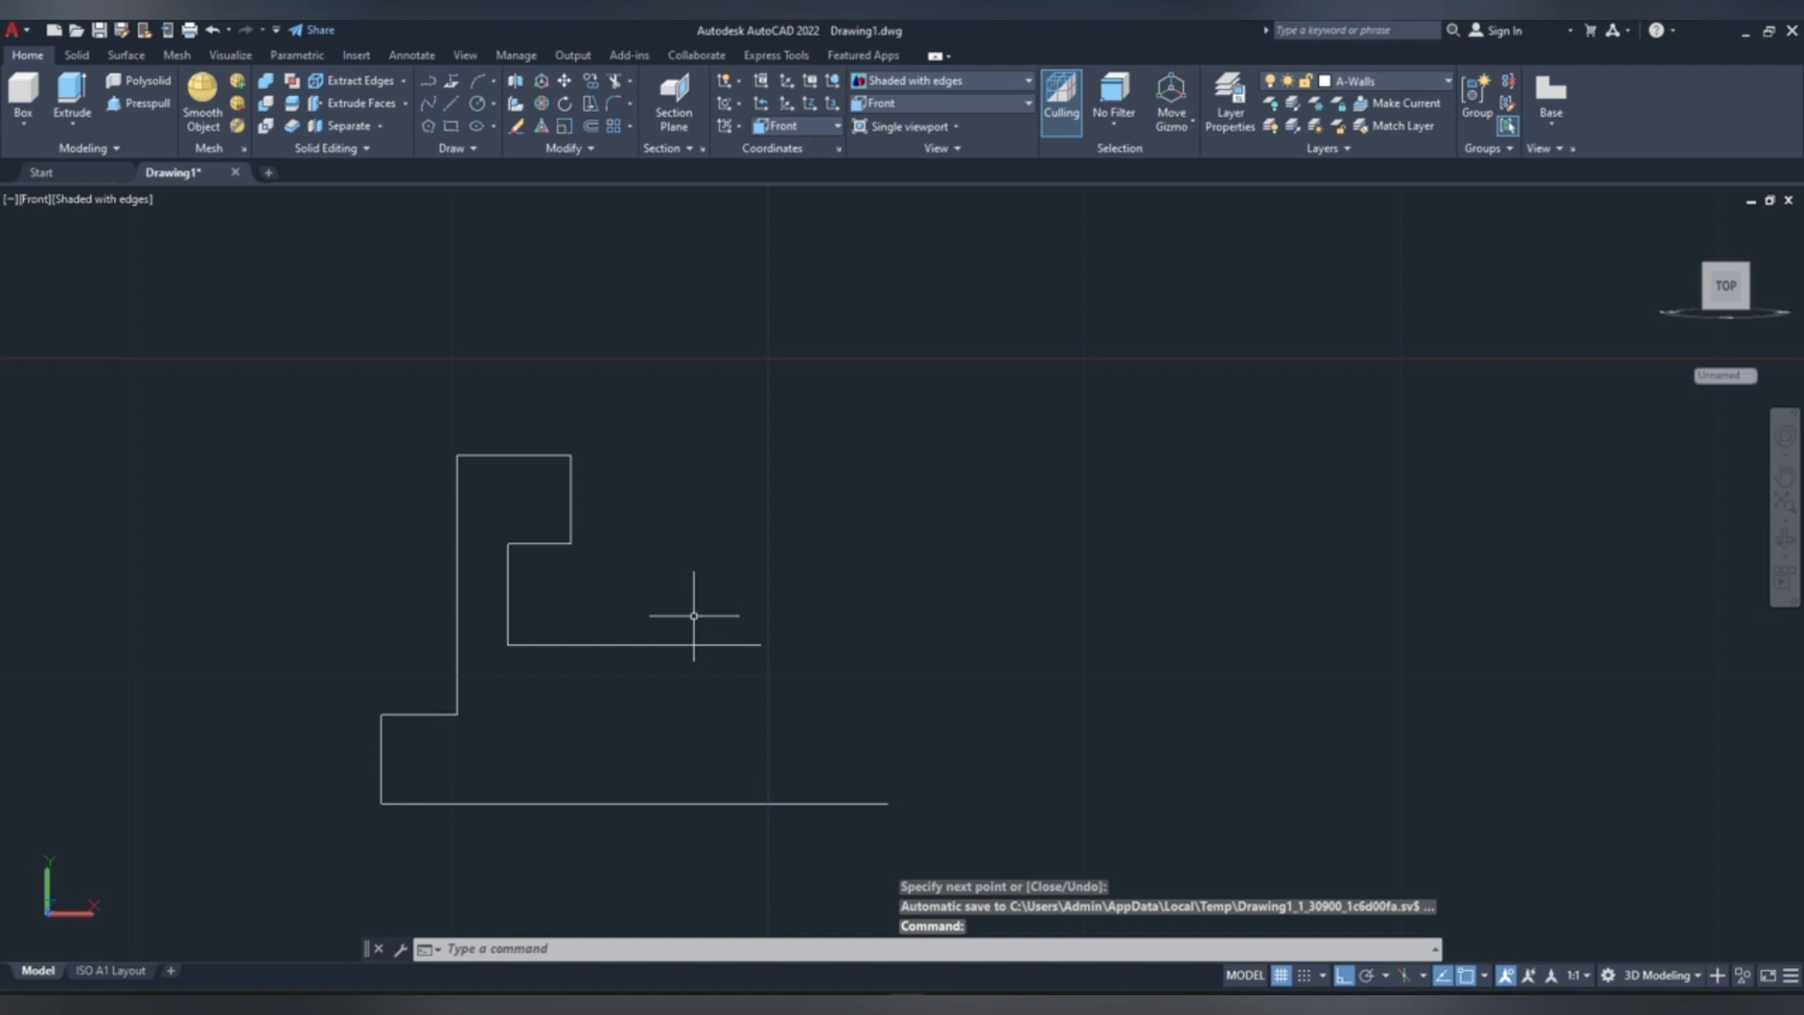
- Mirror the half-profile about a vertical line through the bottom midpoint, keeping the original
click(608, 428)
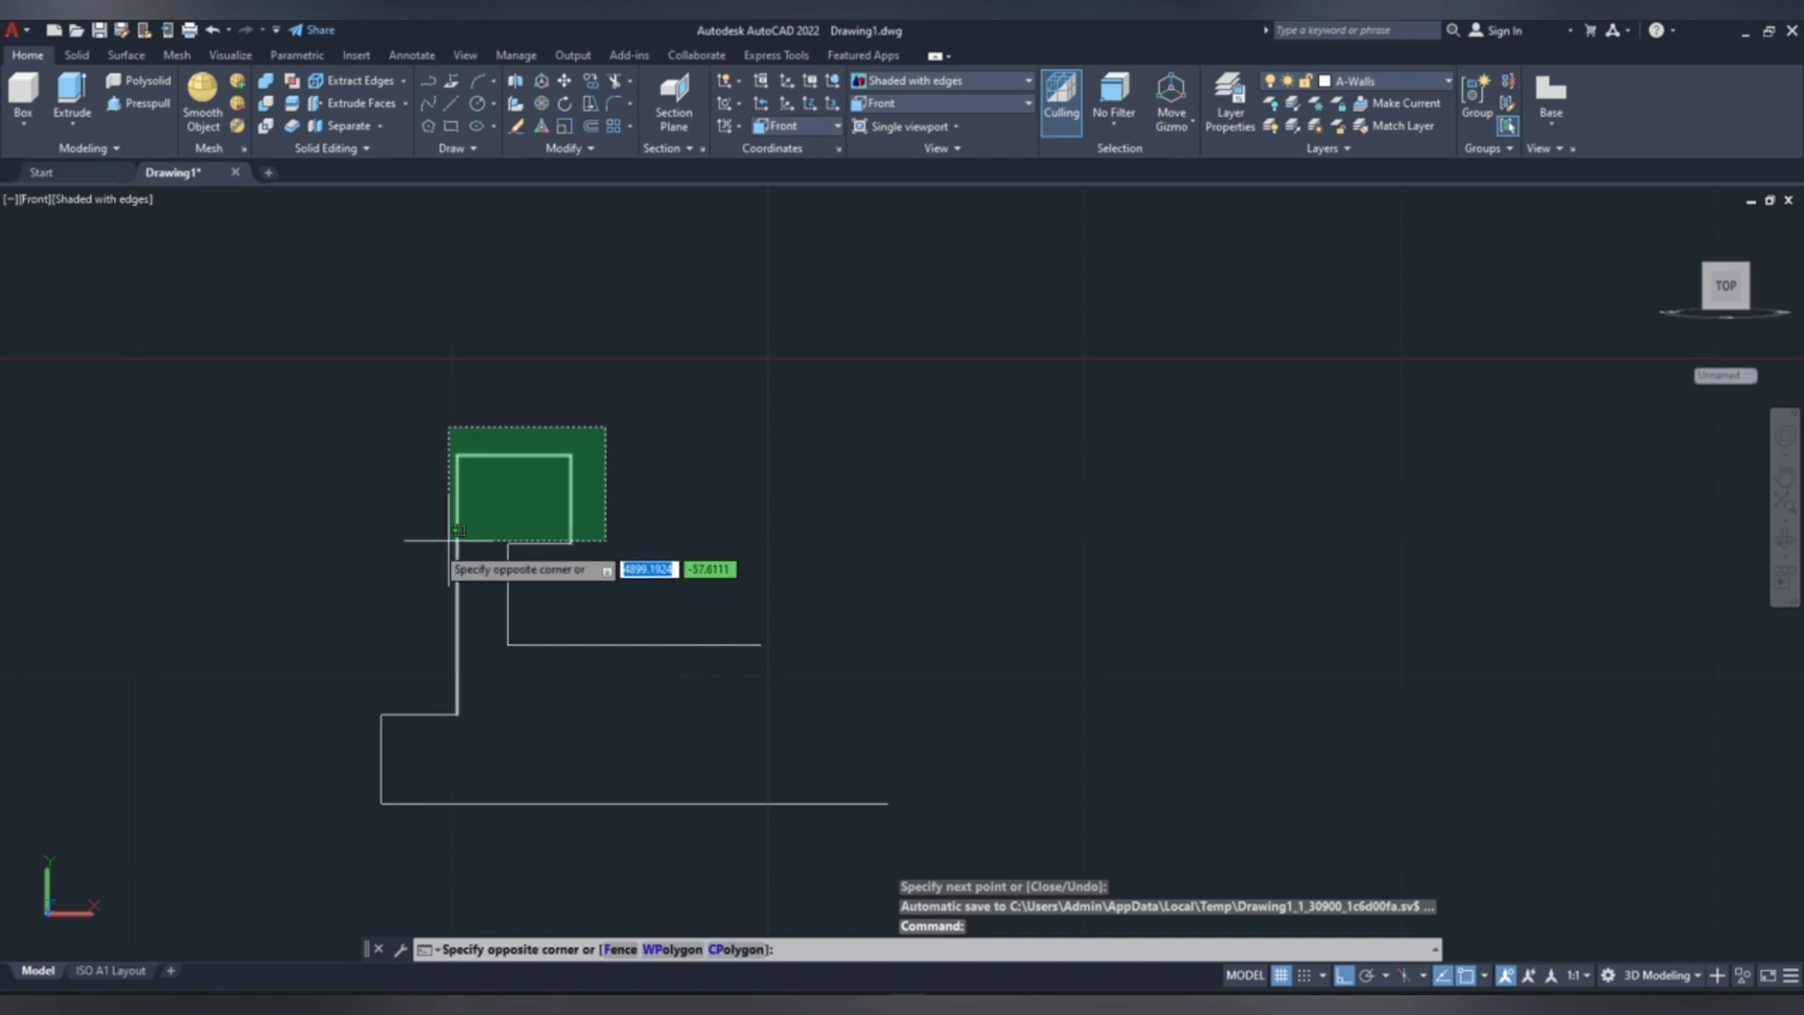
click(415, 620)
click(419, 638)
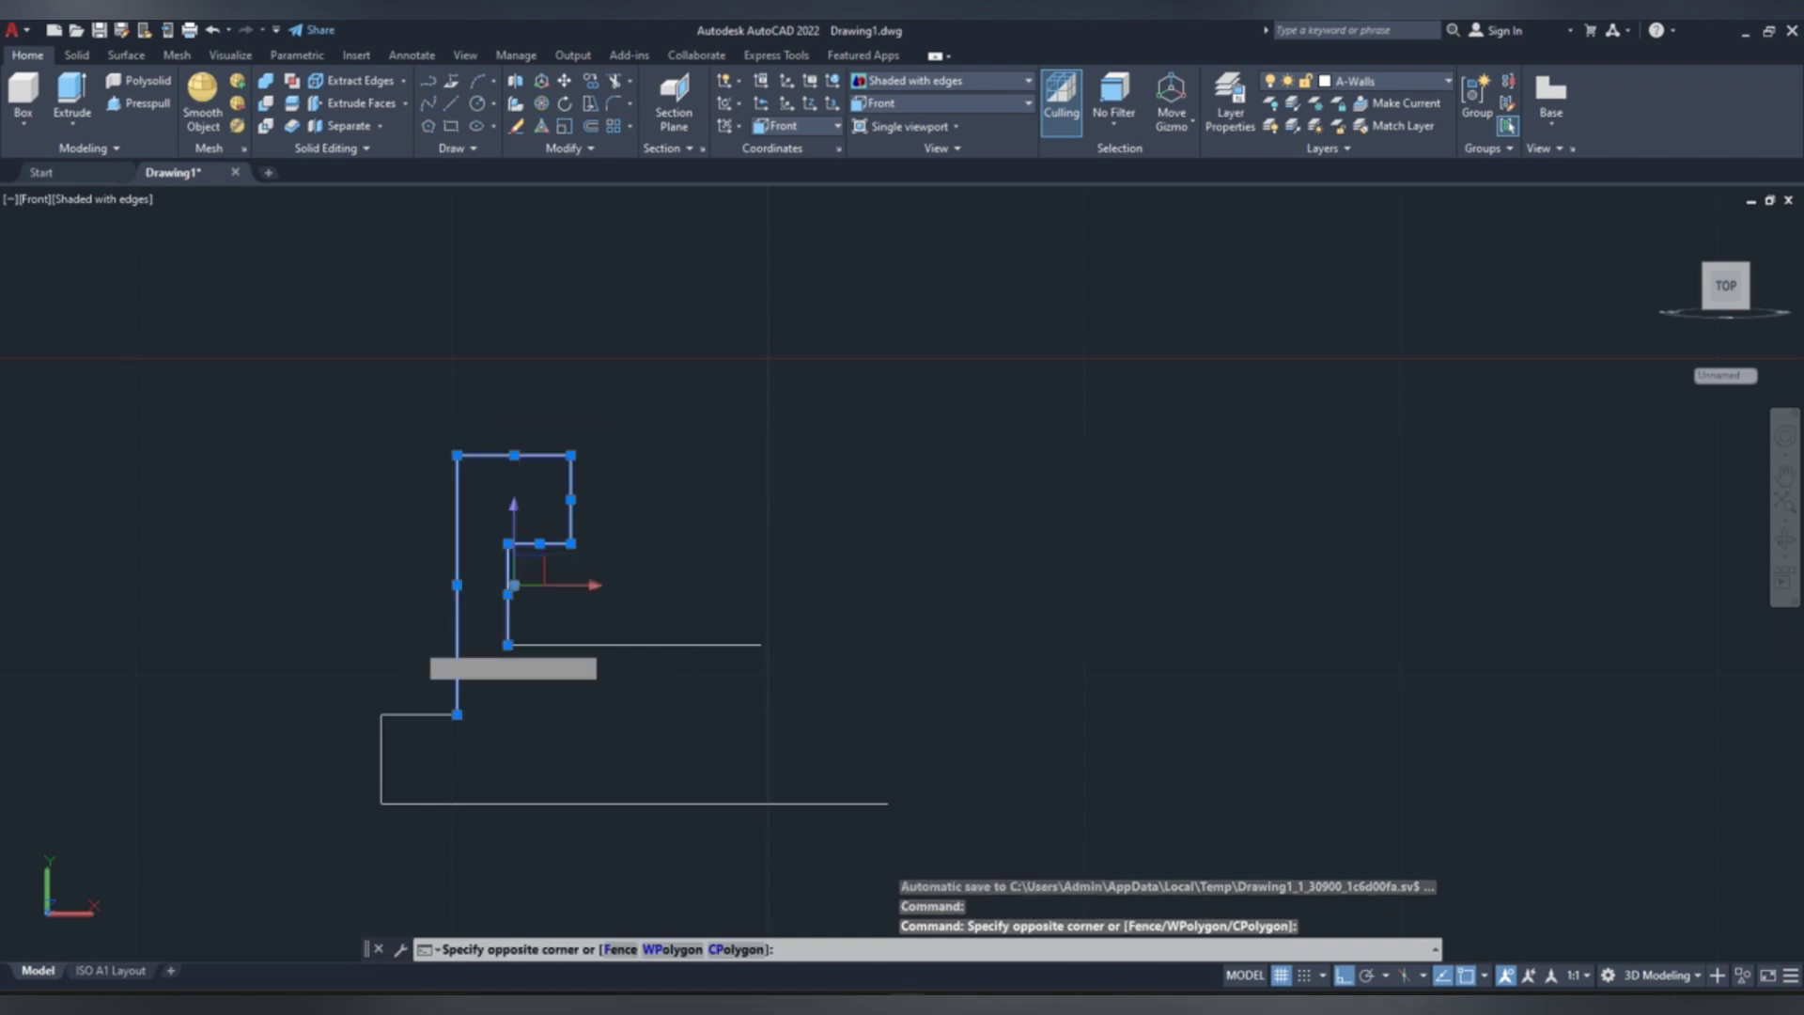
click(338, 757)
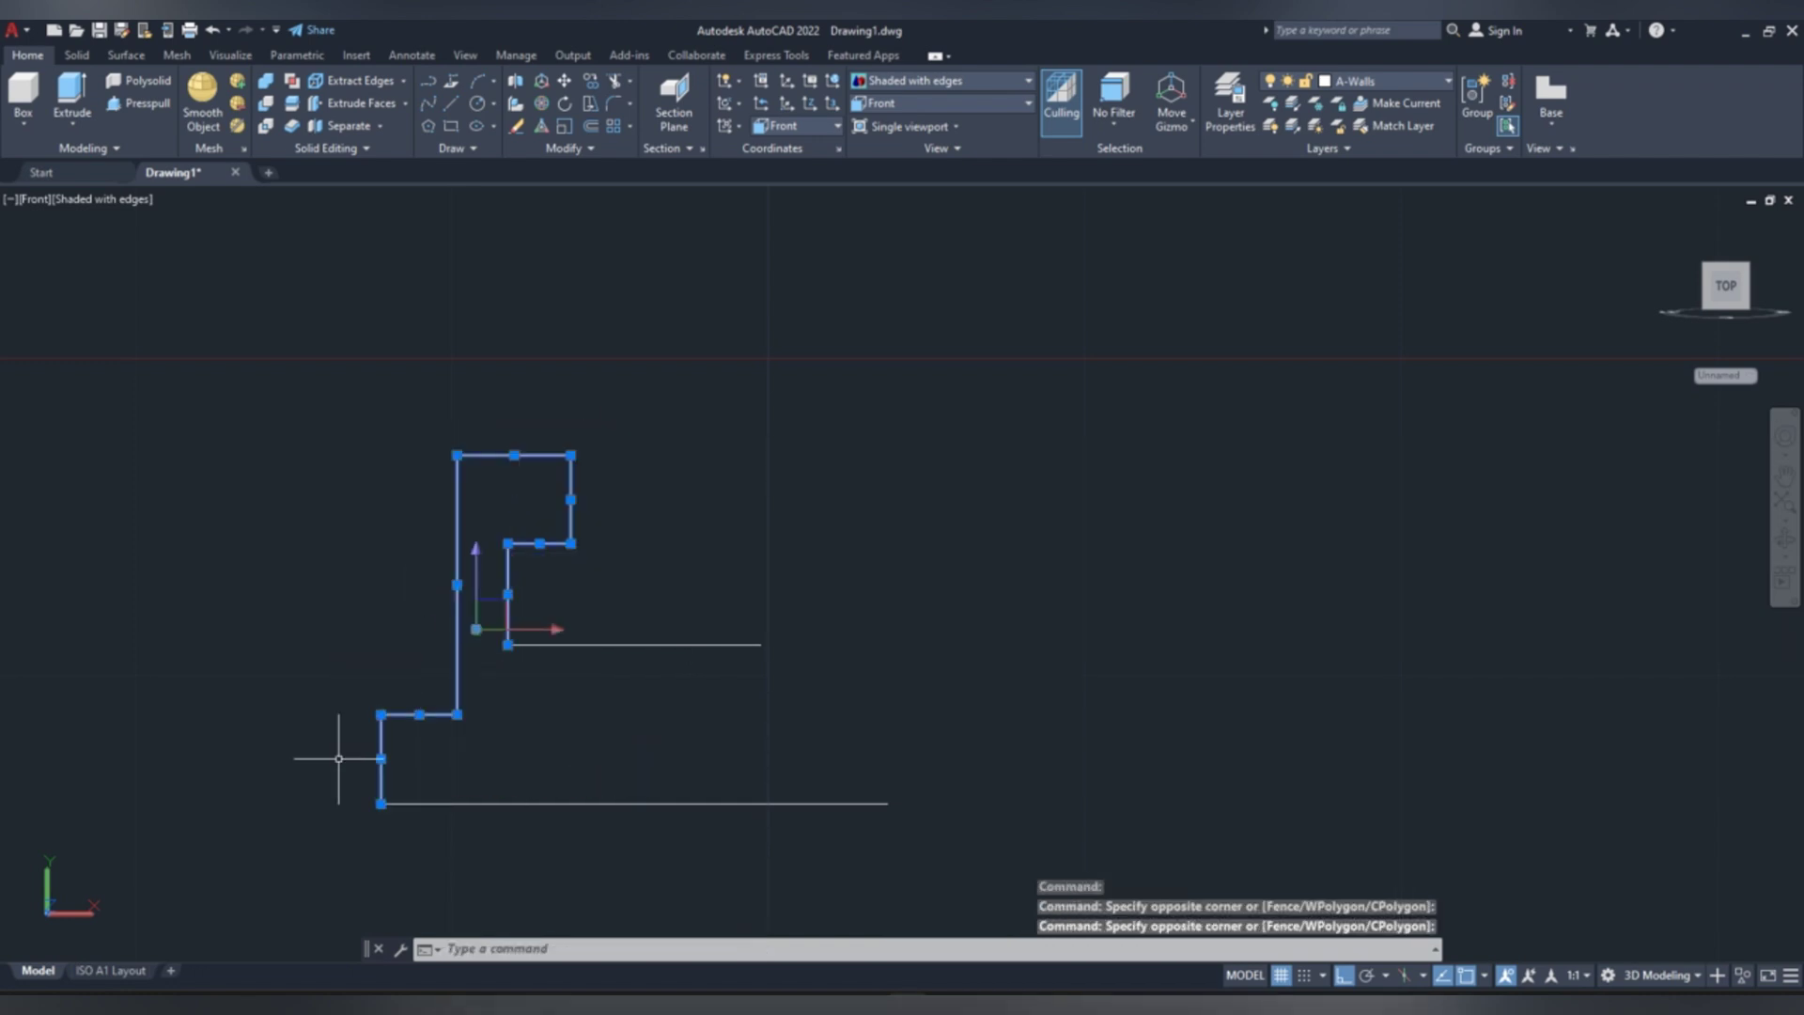
click(595, 151)
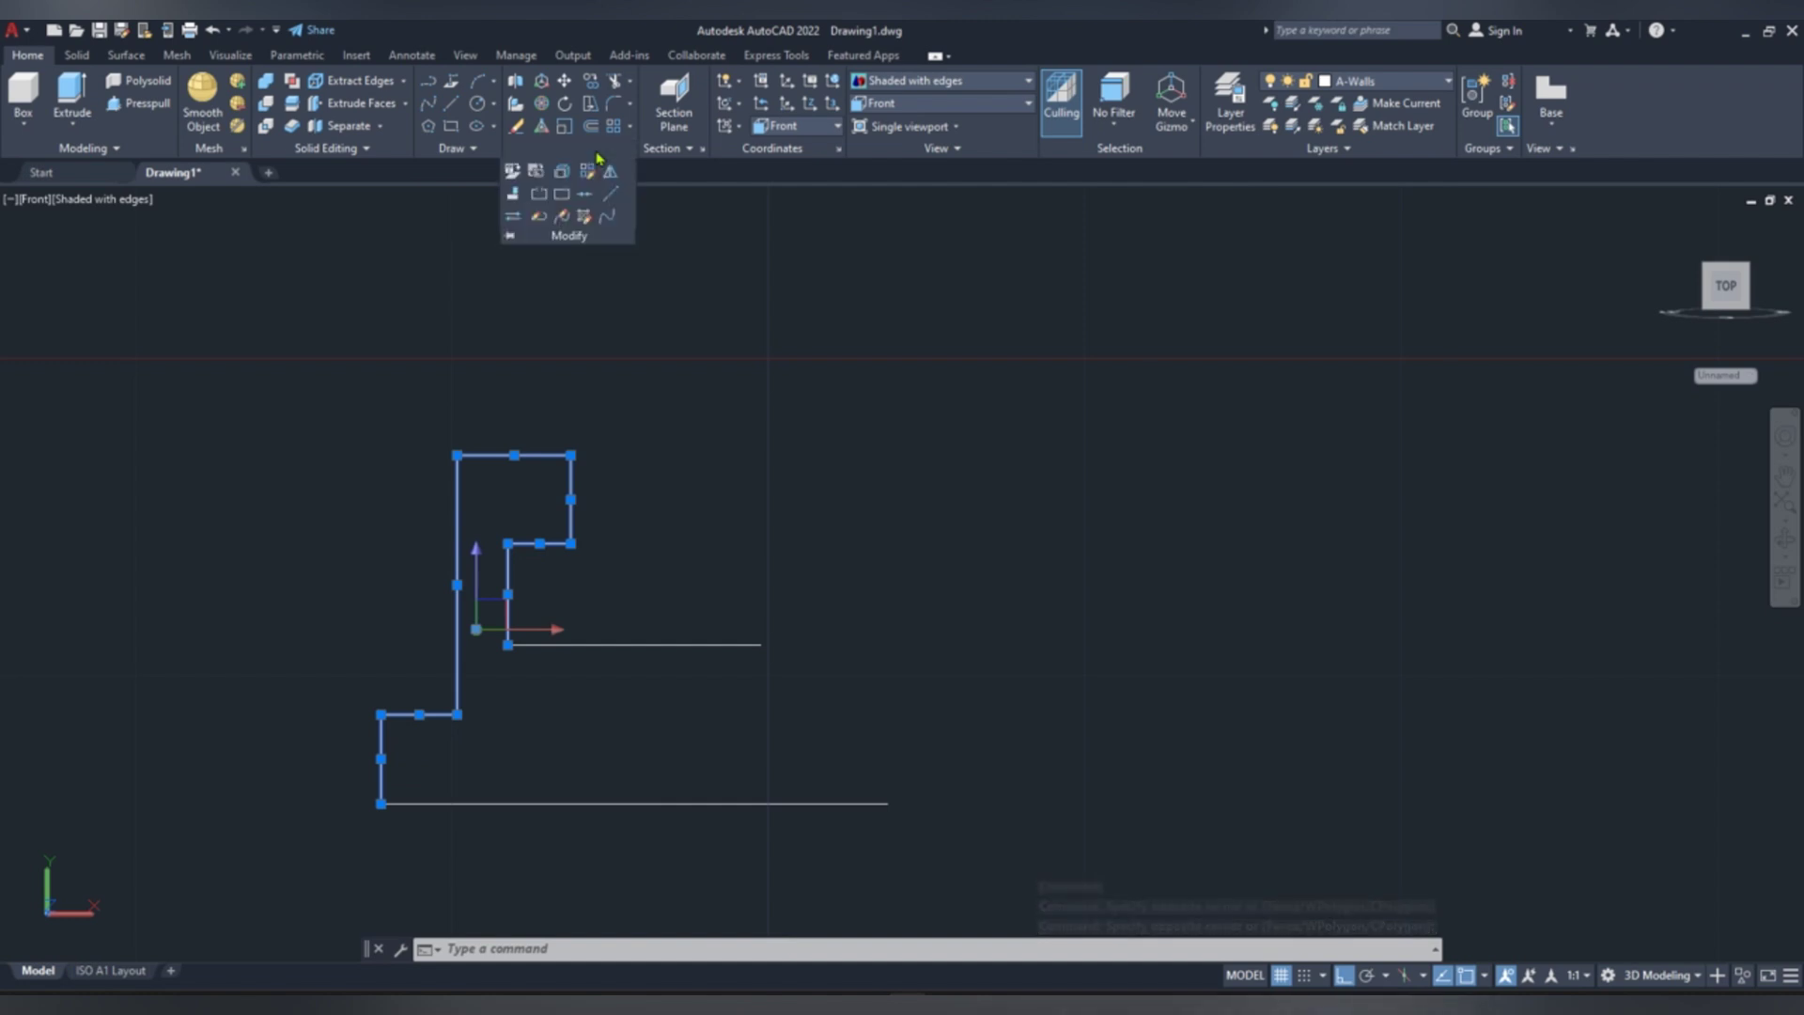
click(610, 172)
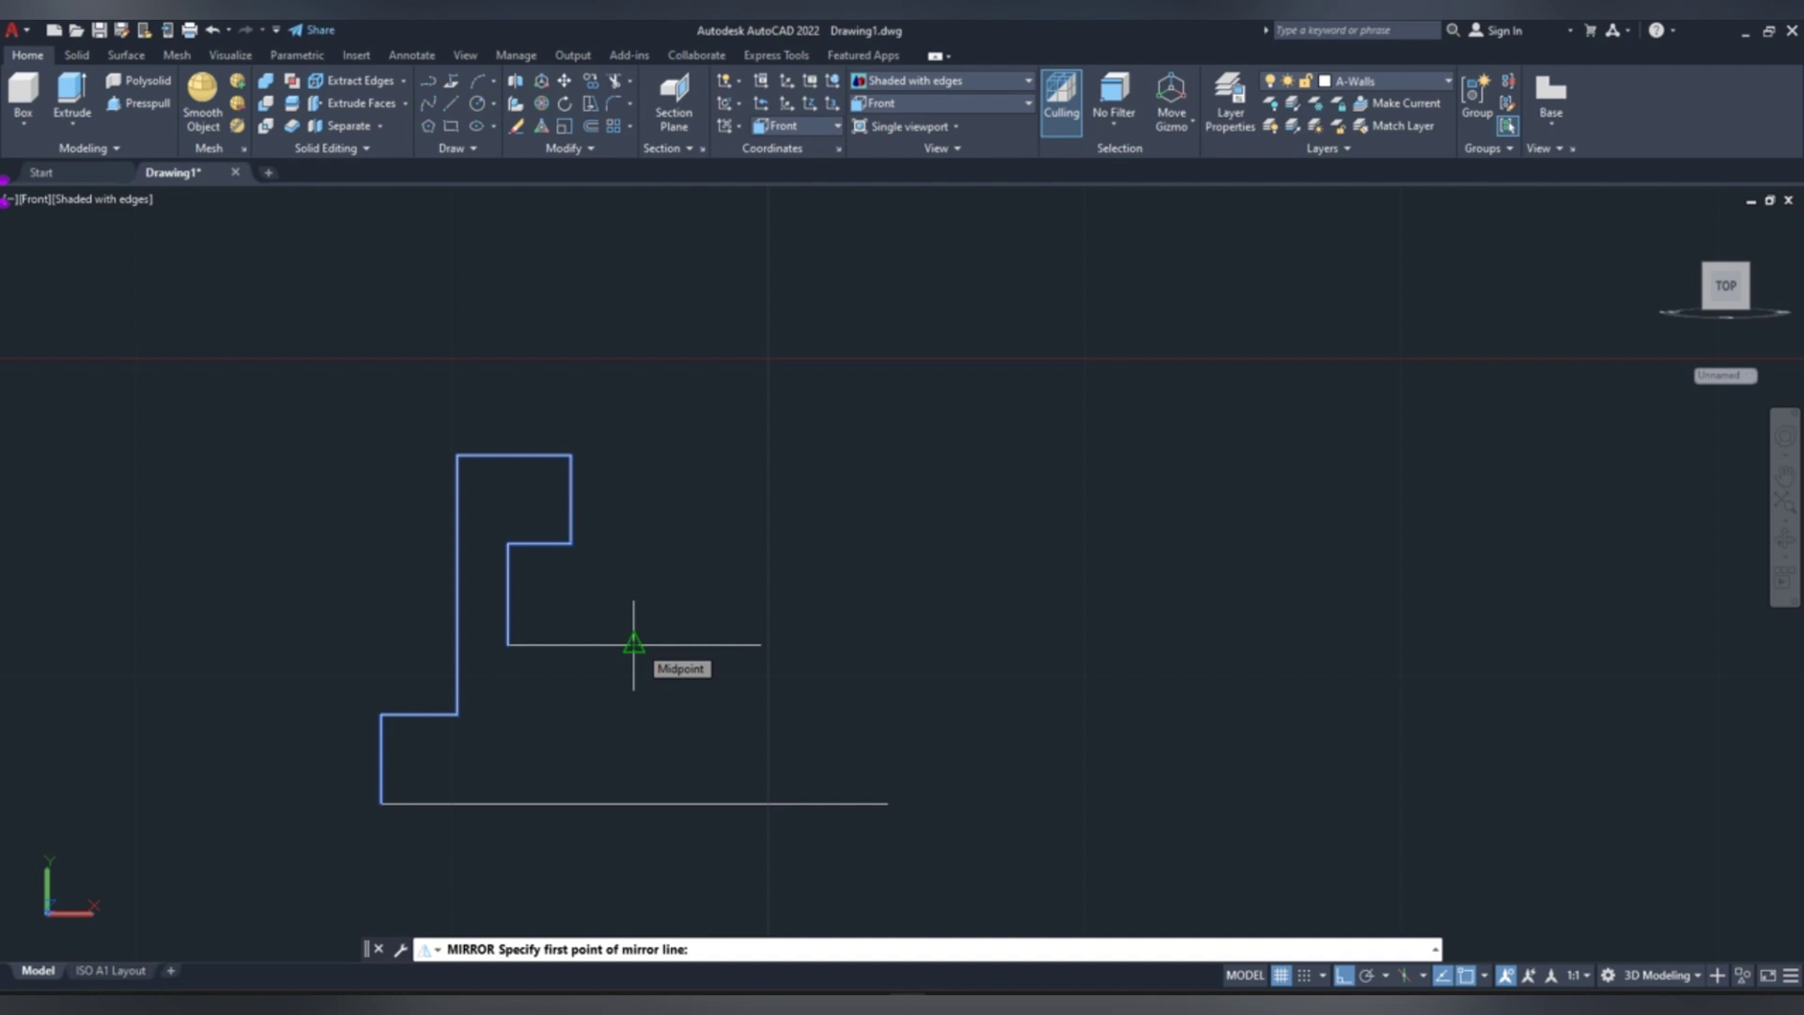
click(635, 645)
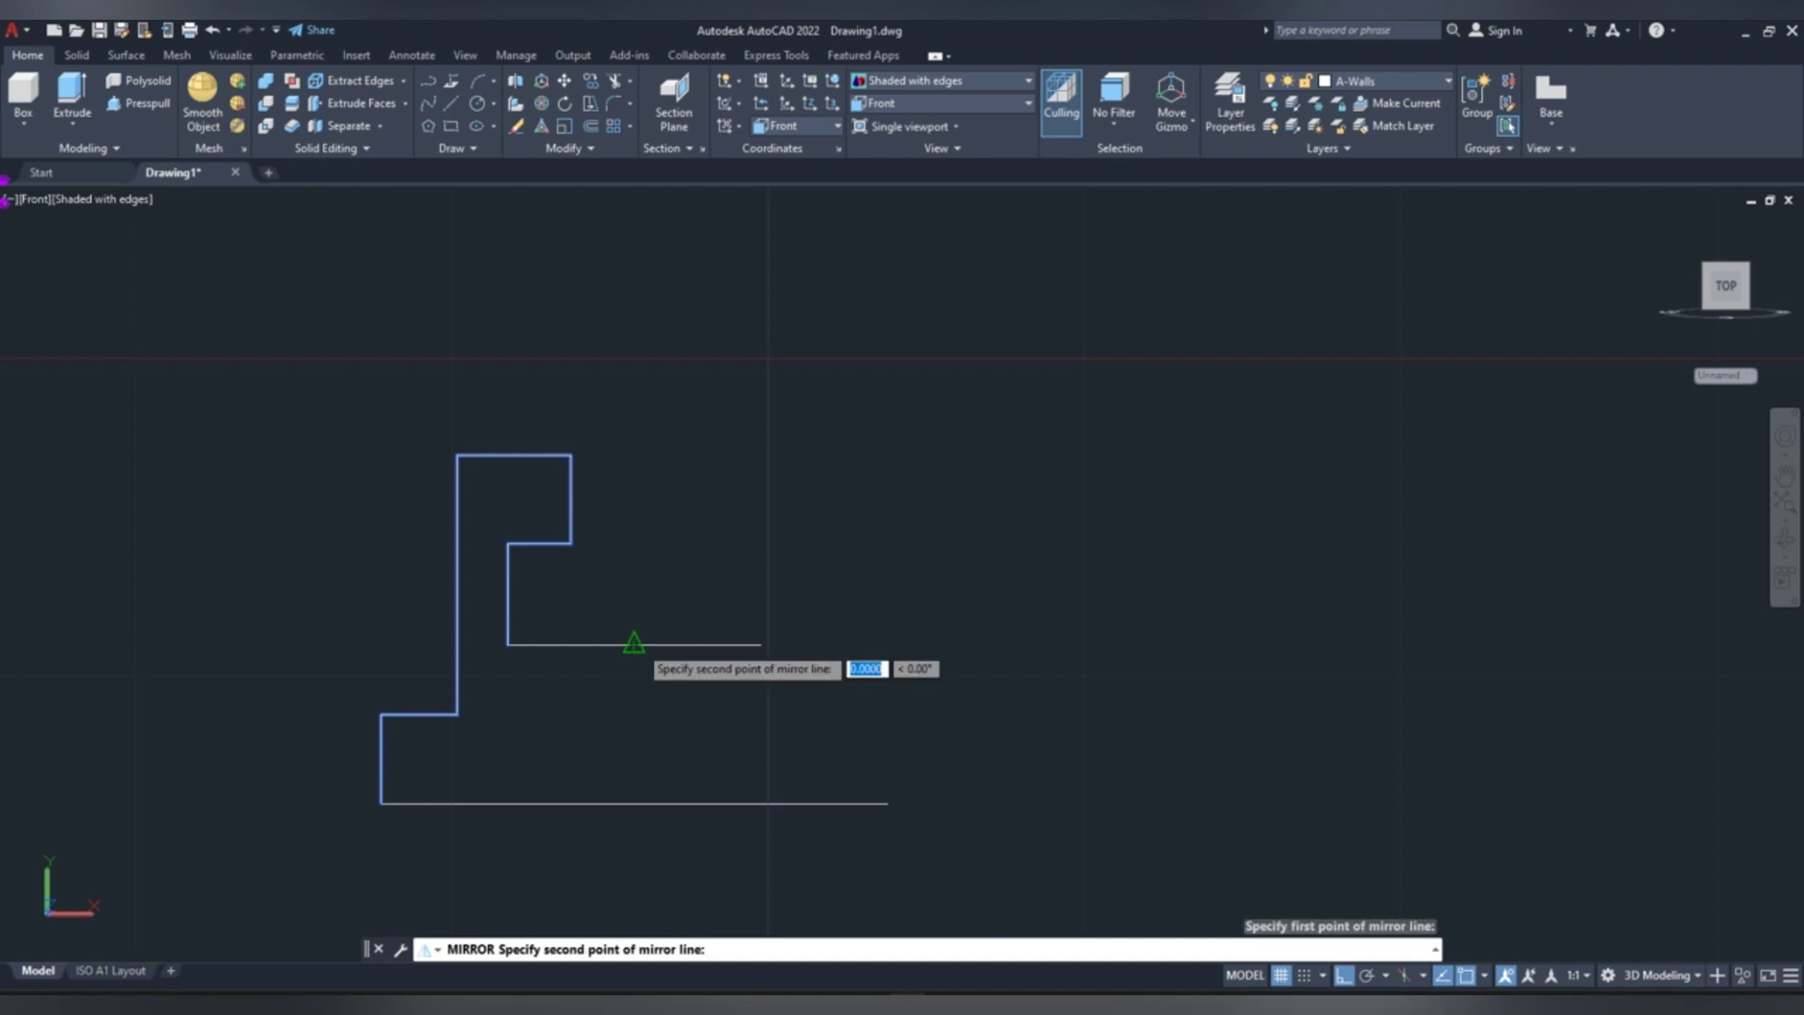
click(641, 546)
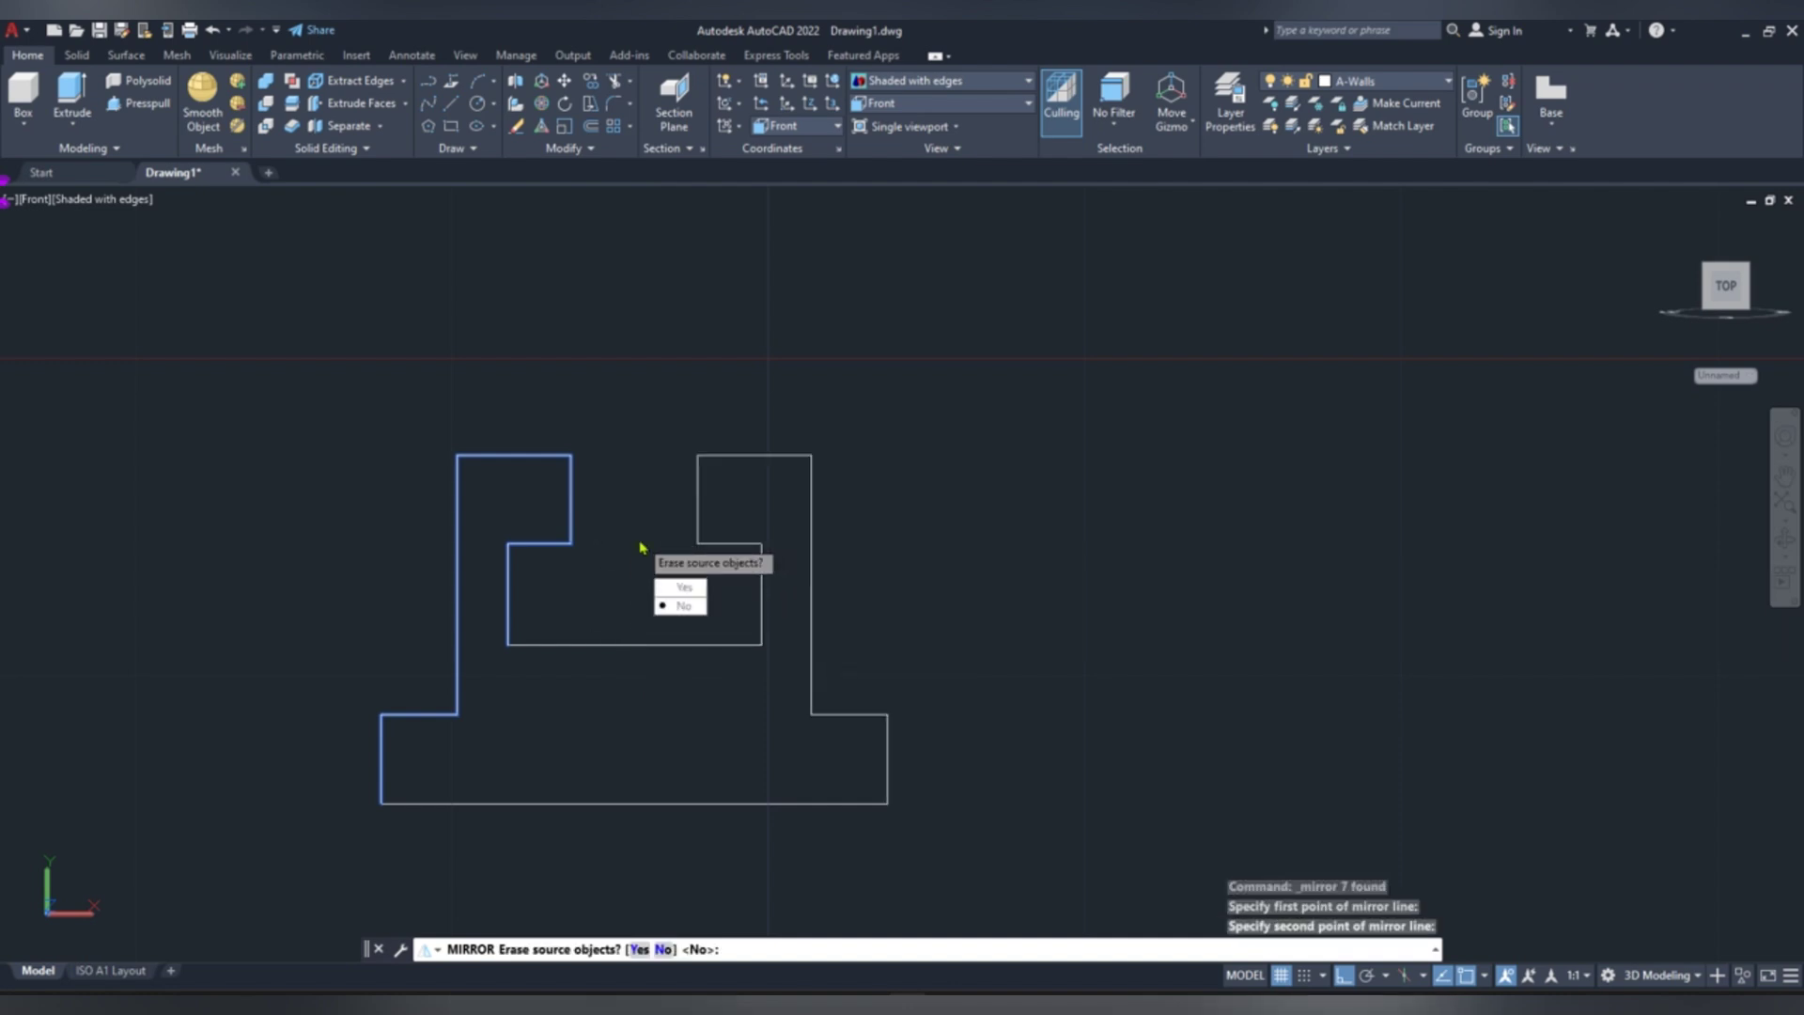
click(683, 606)
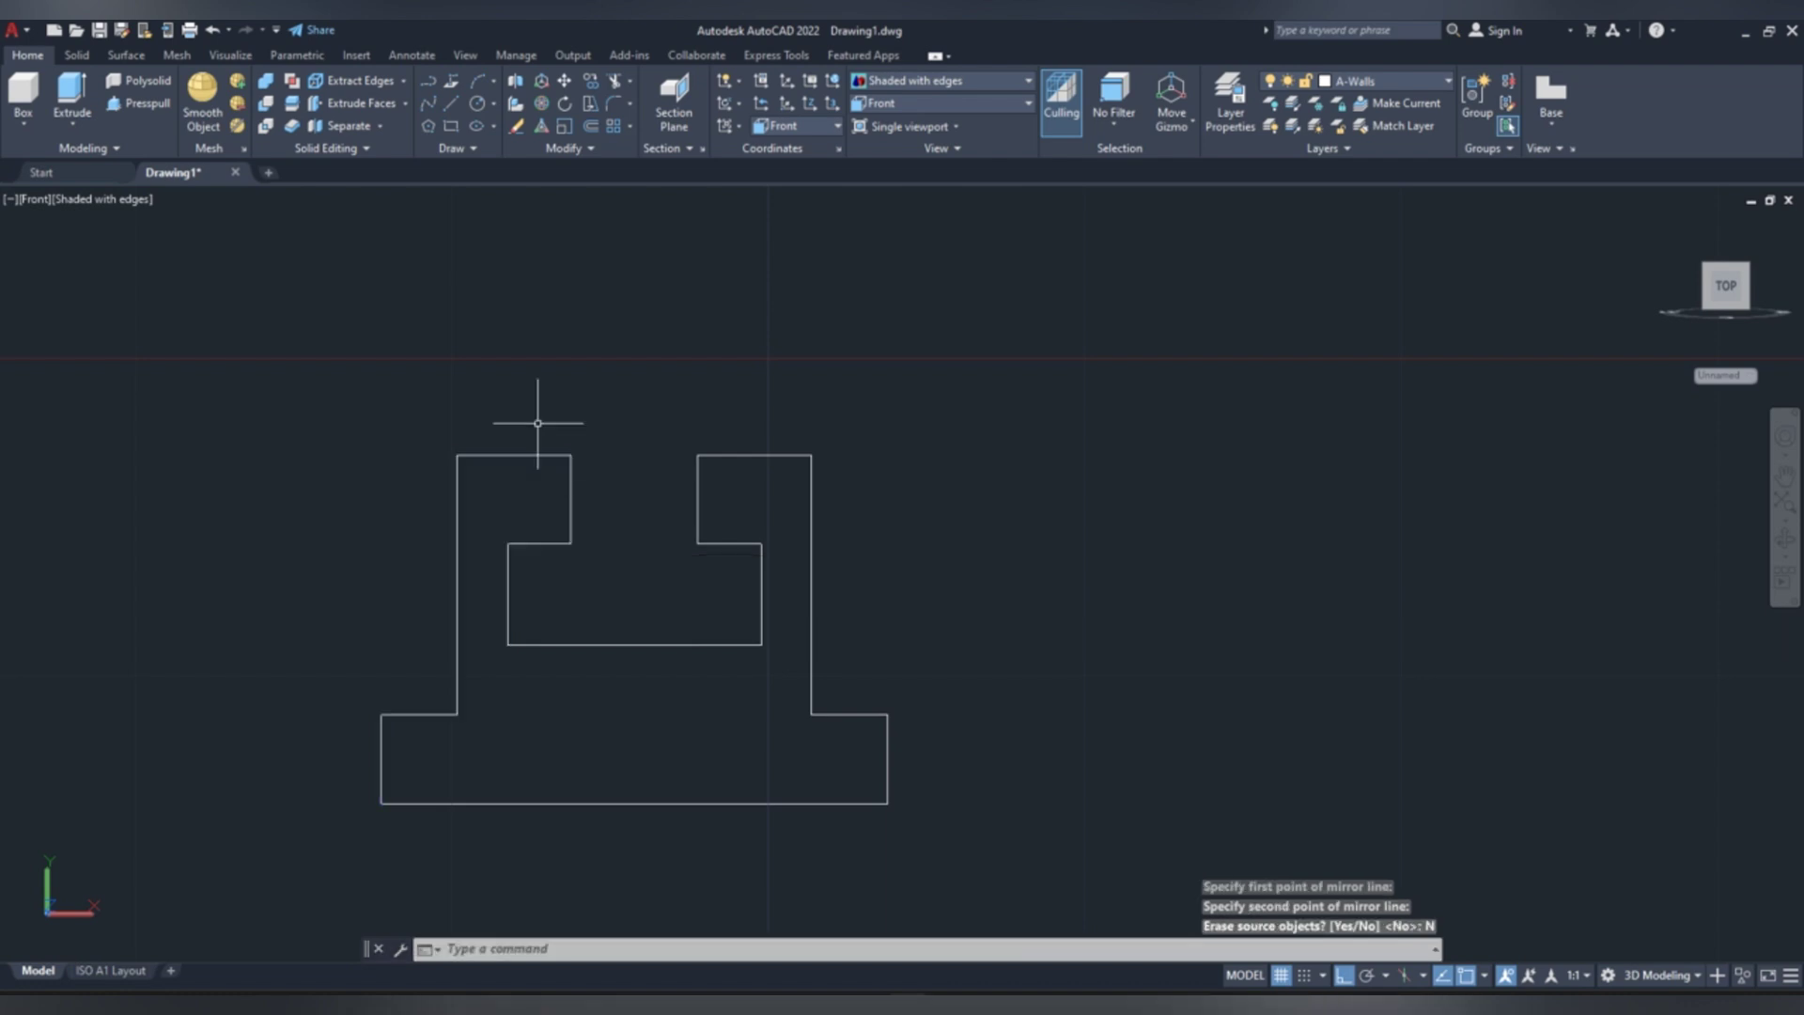
- Draw a radius 40 circle centred on the bottom edge's midpoint
click(479, 106)
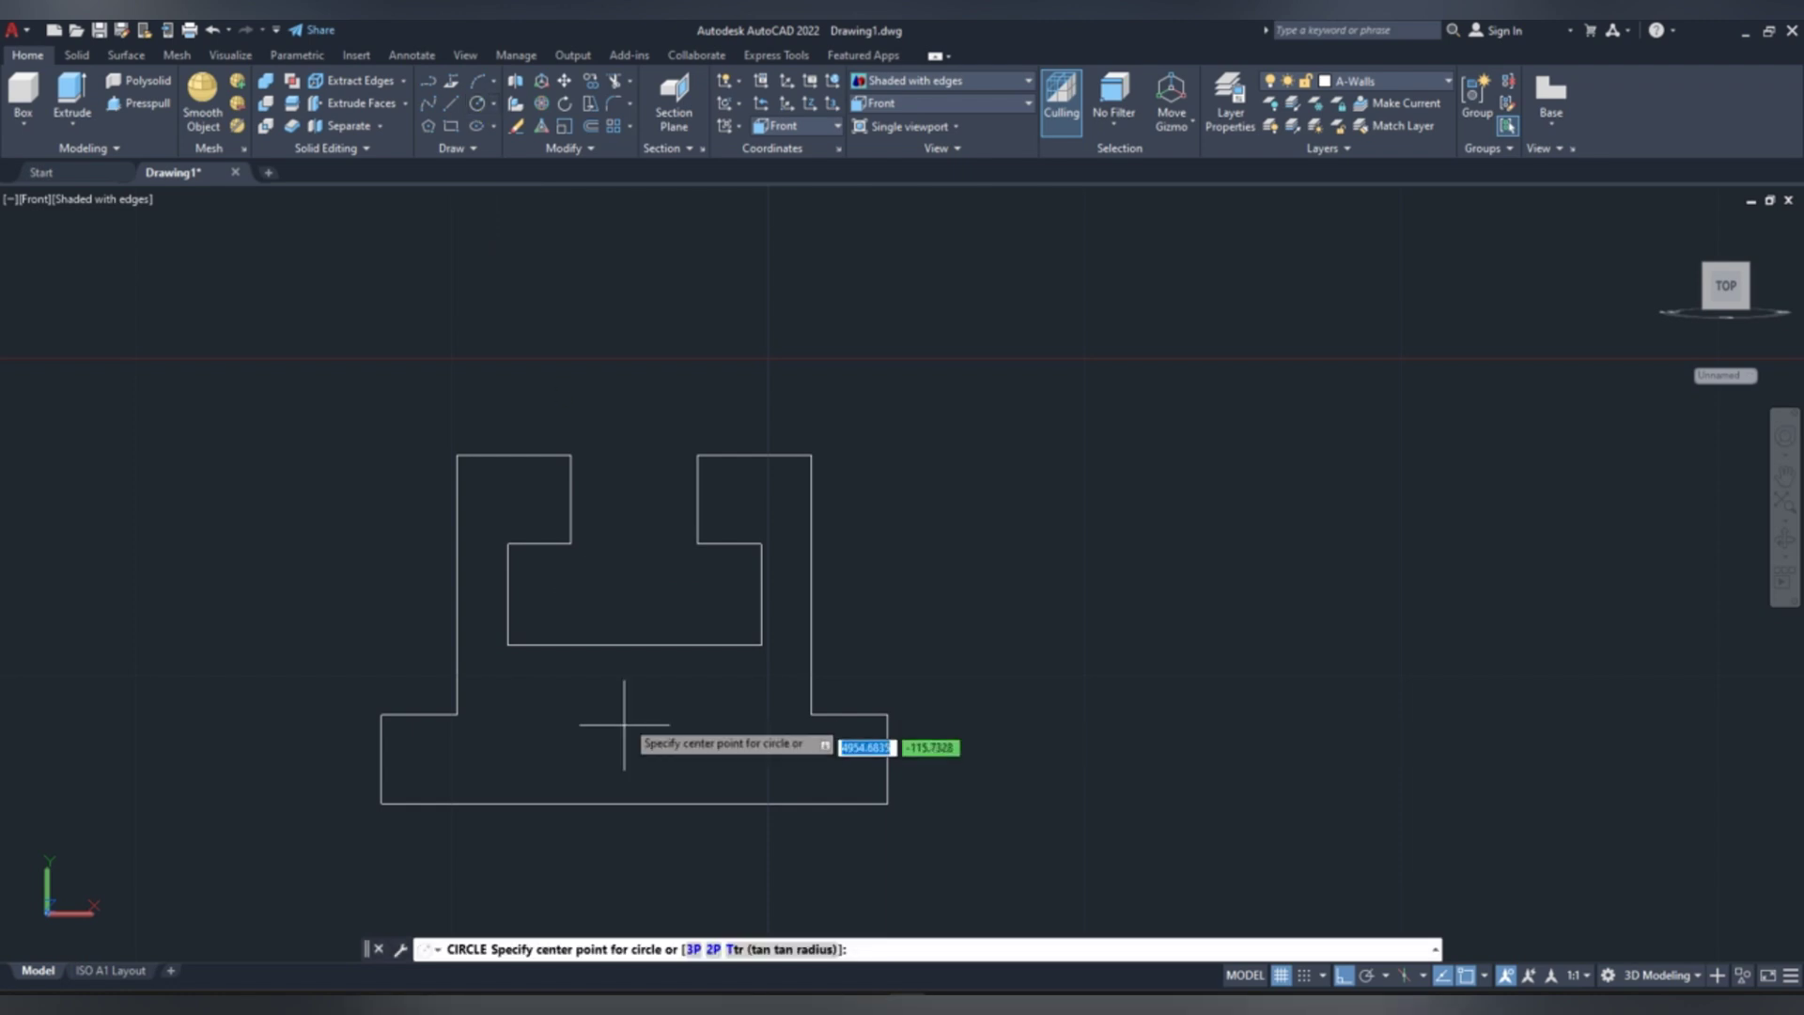
click(633, 801)
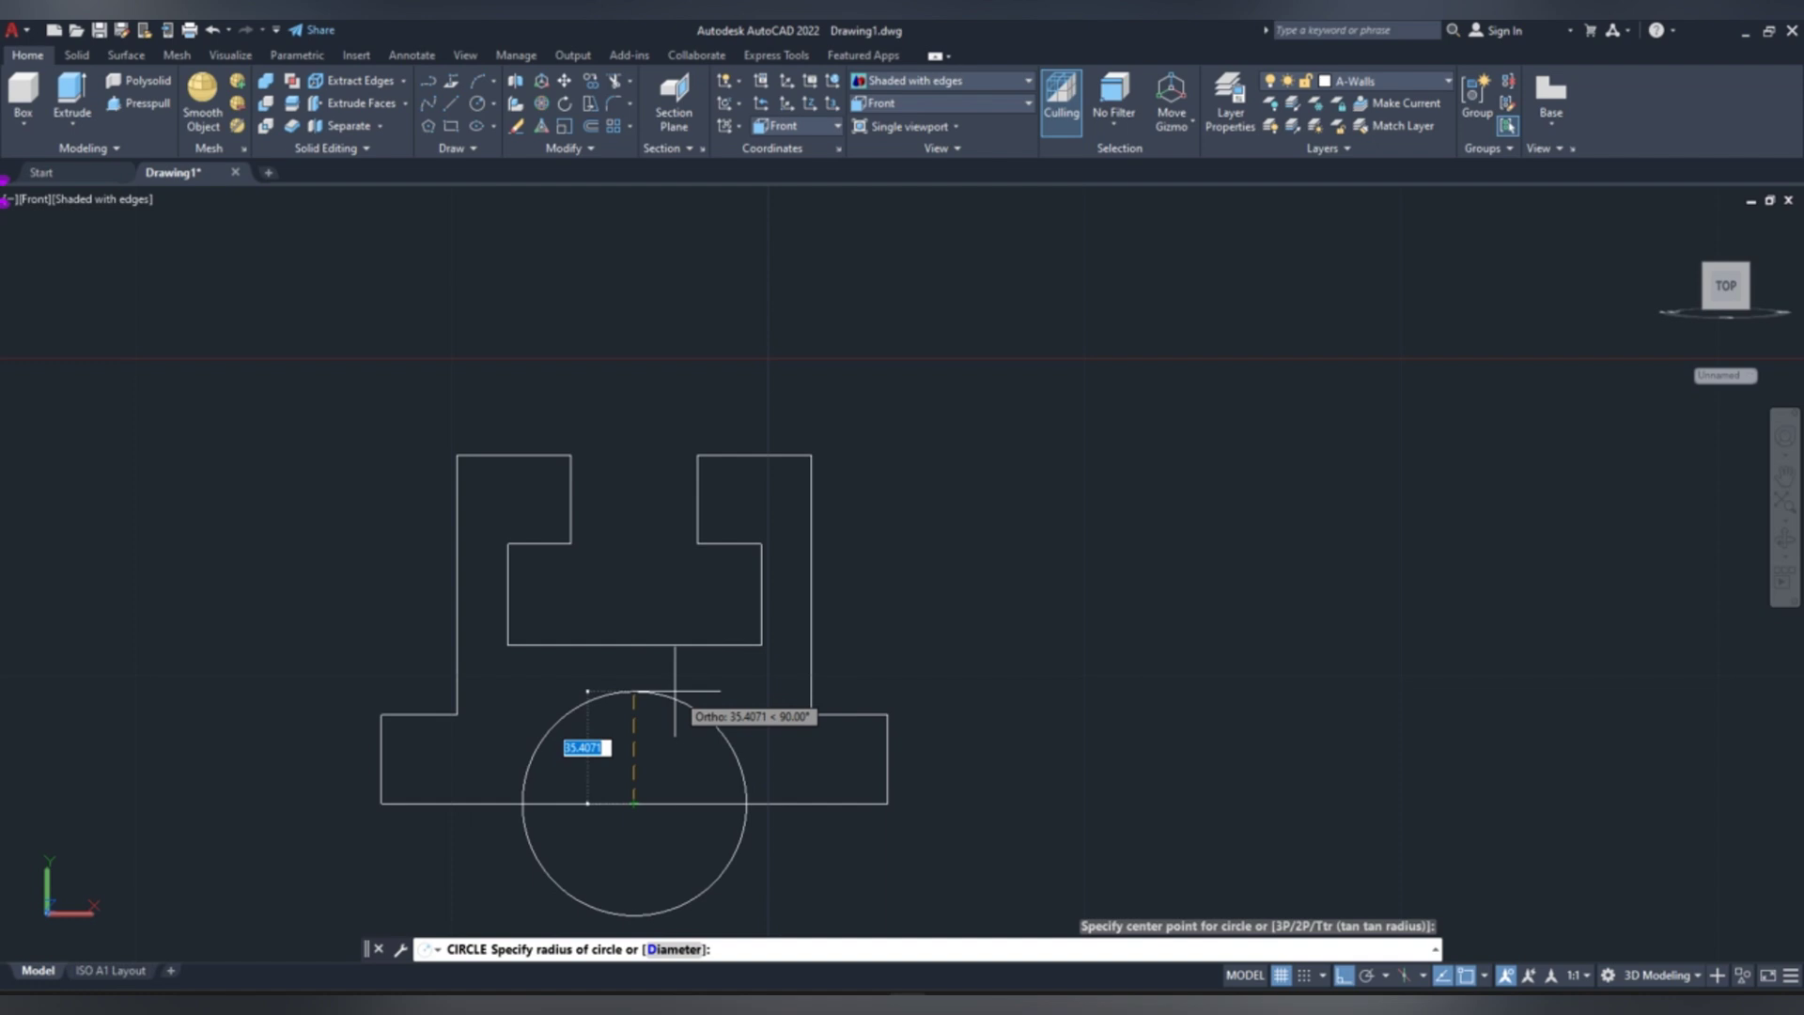
text(40)
key(Return)
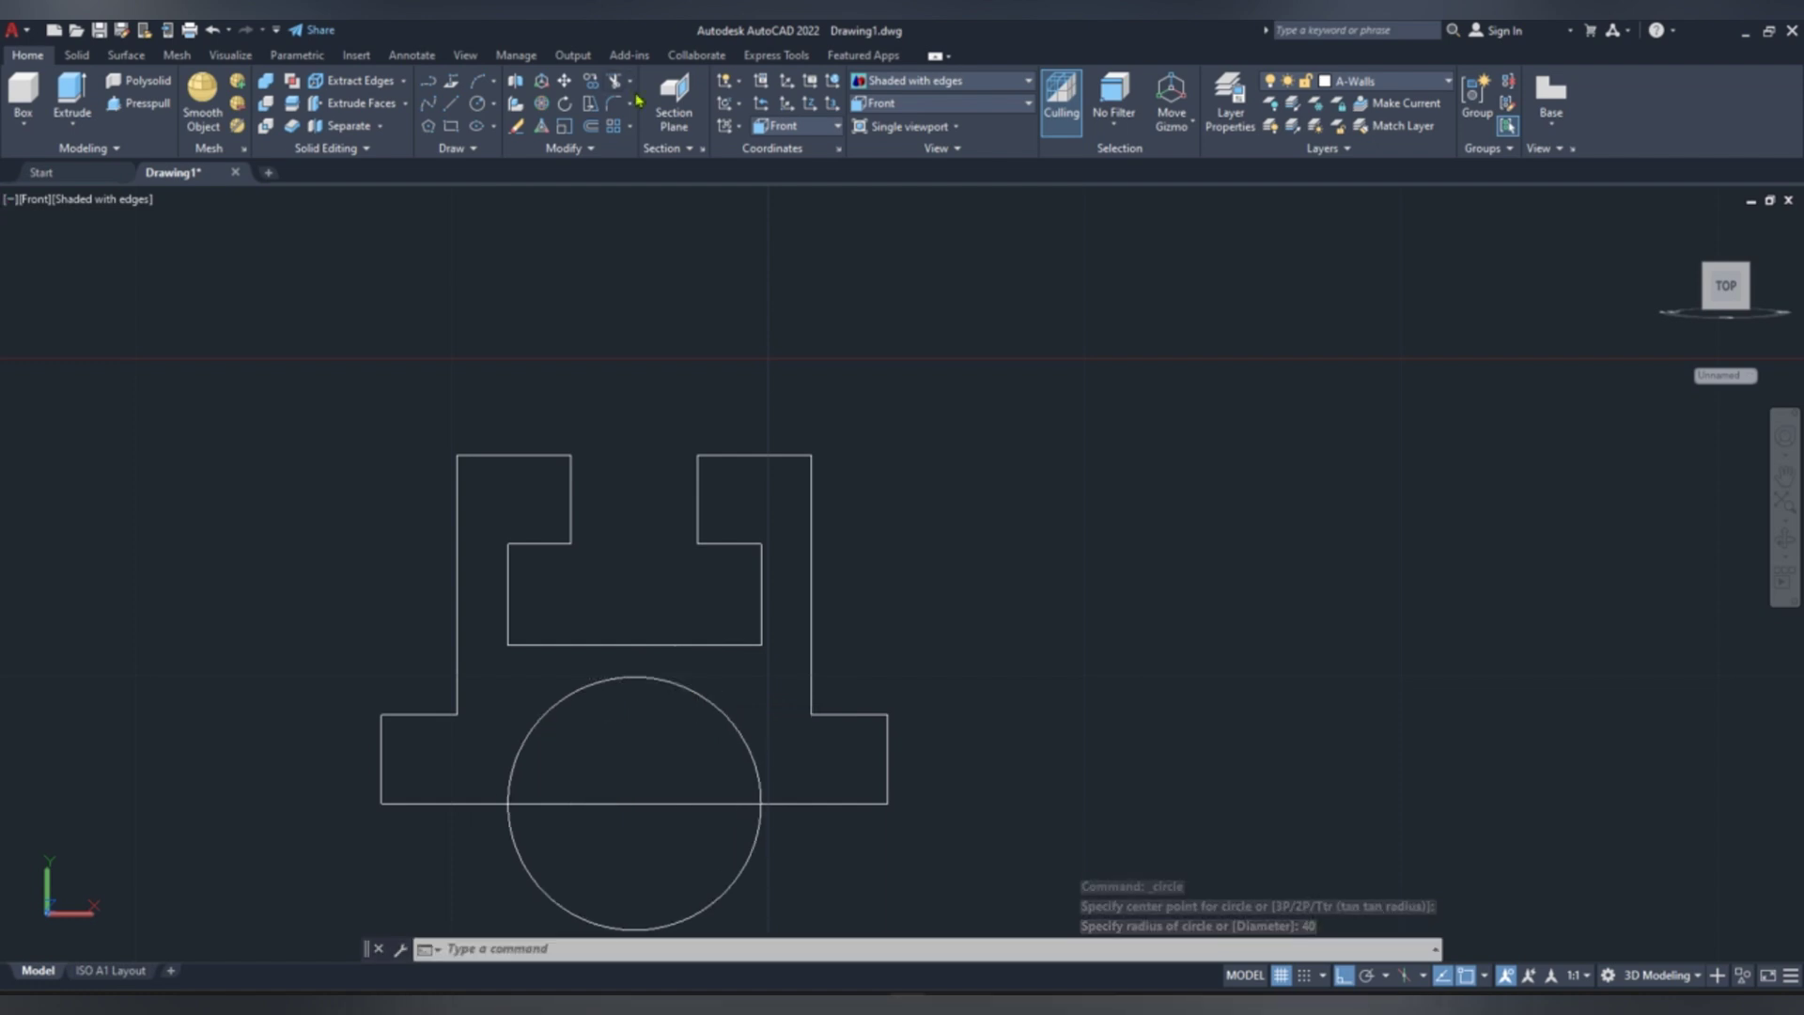
- Trim the circle's lower arc and the enclosed base line with a fence to form the arch
click(633, 89)
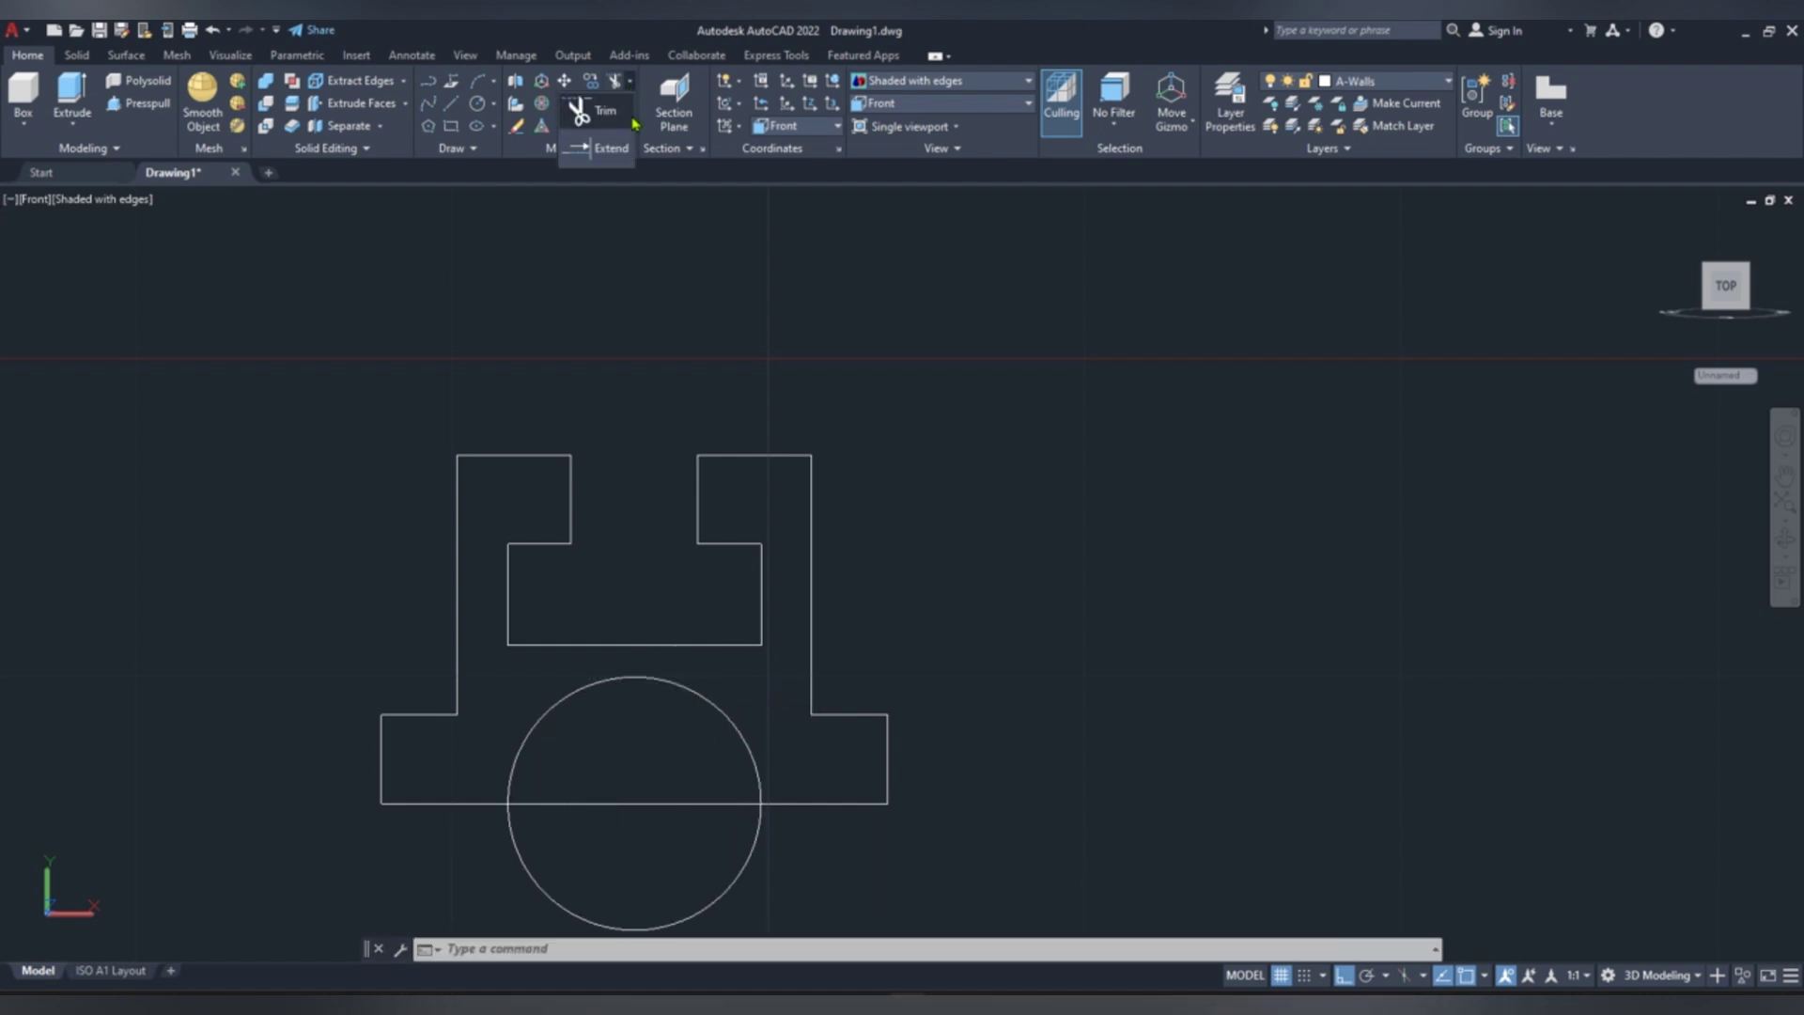
click(611, 120)
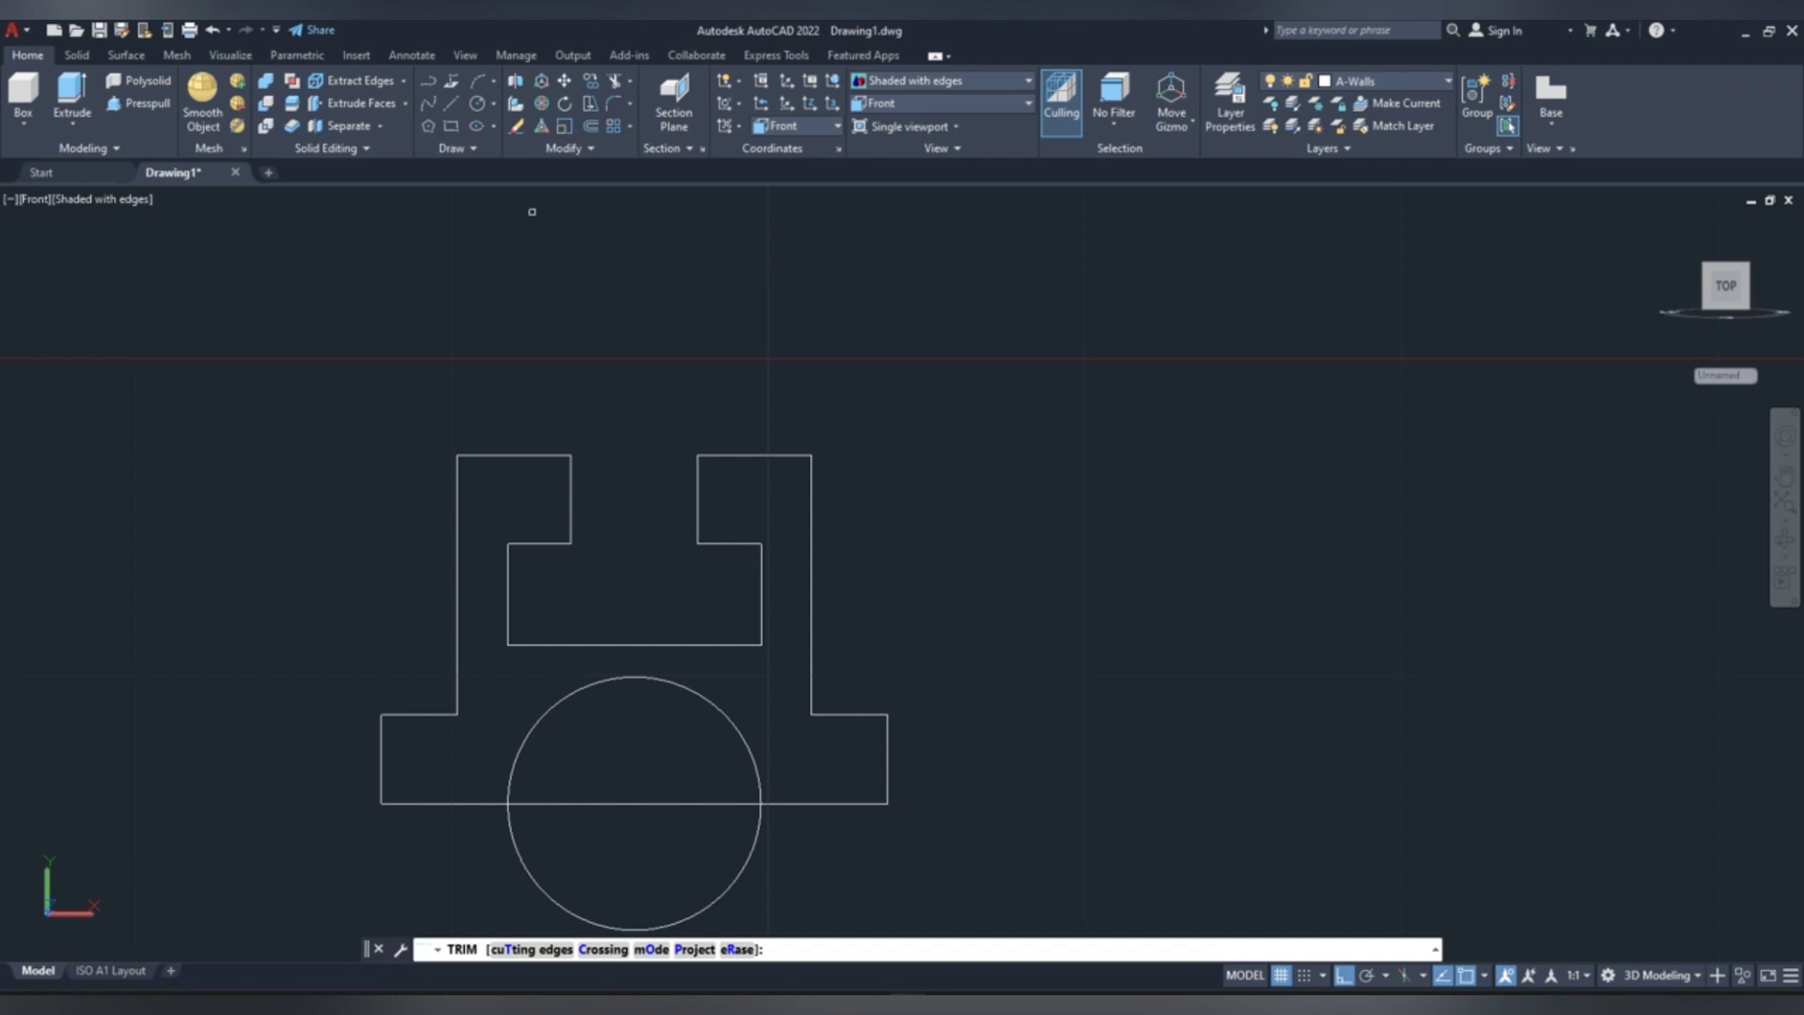
scroll(641, 298, down, 5)
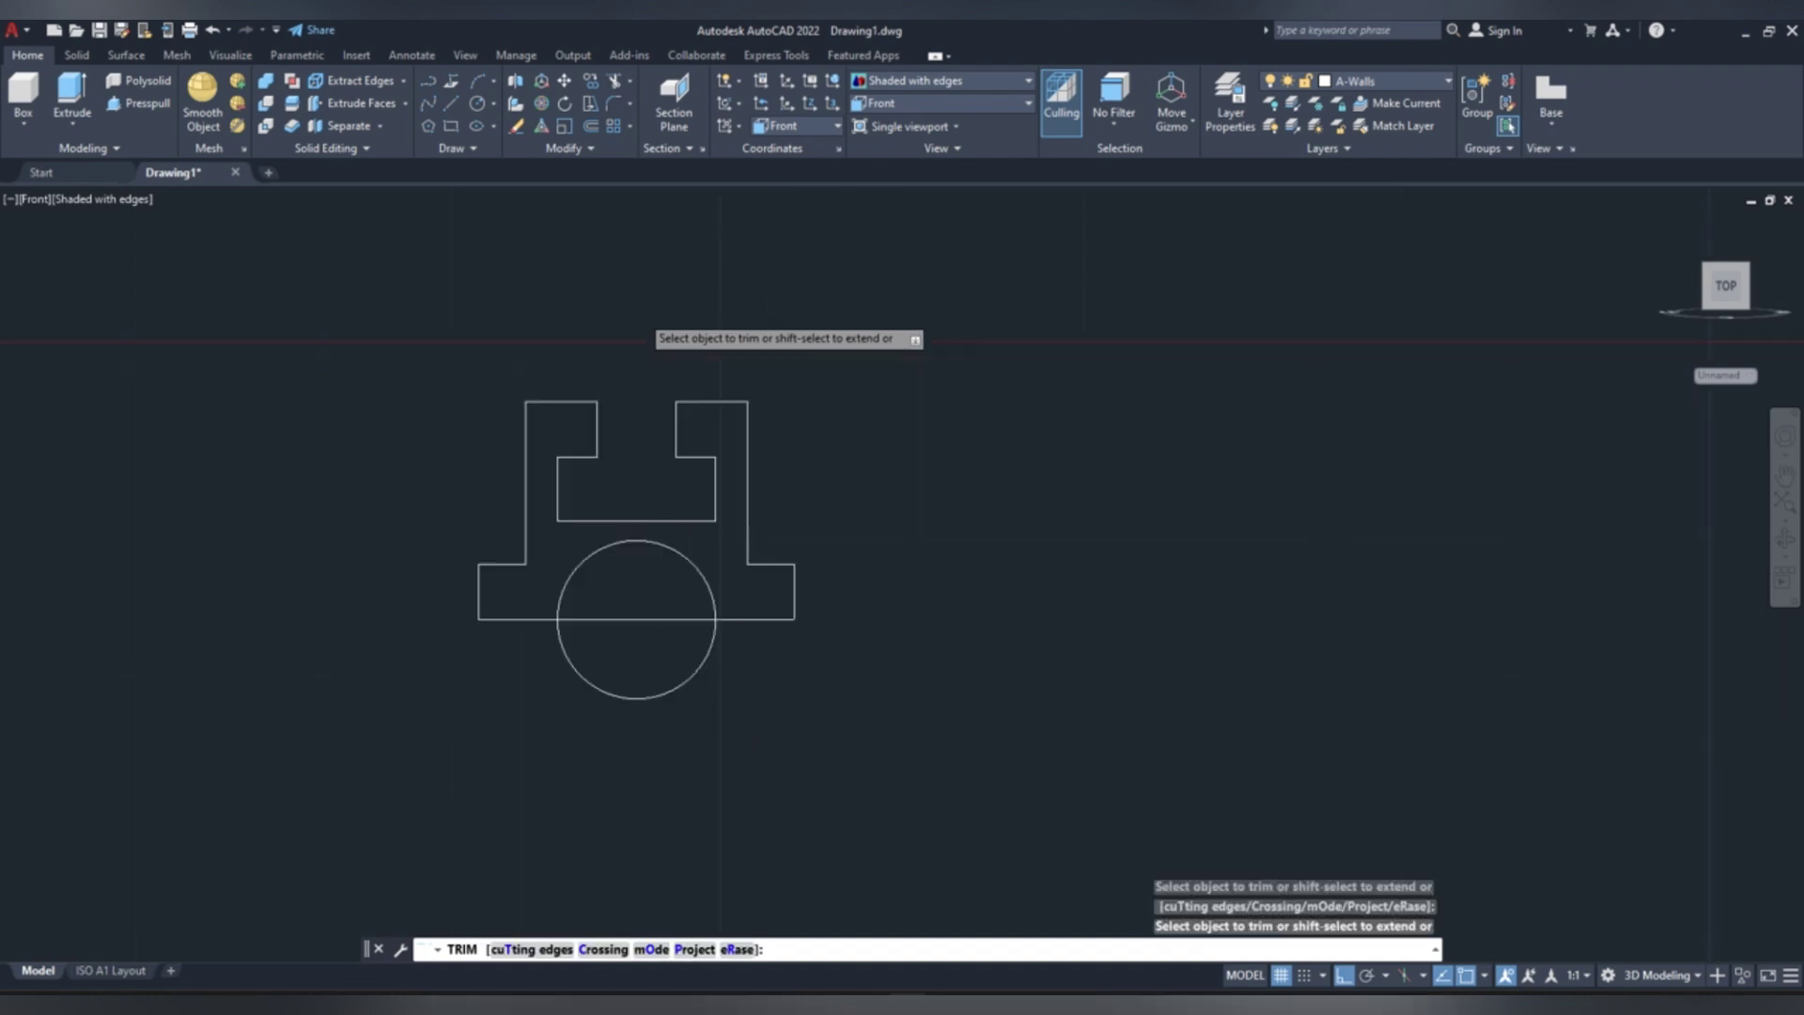
scroll(612, 535, up, 3)
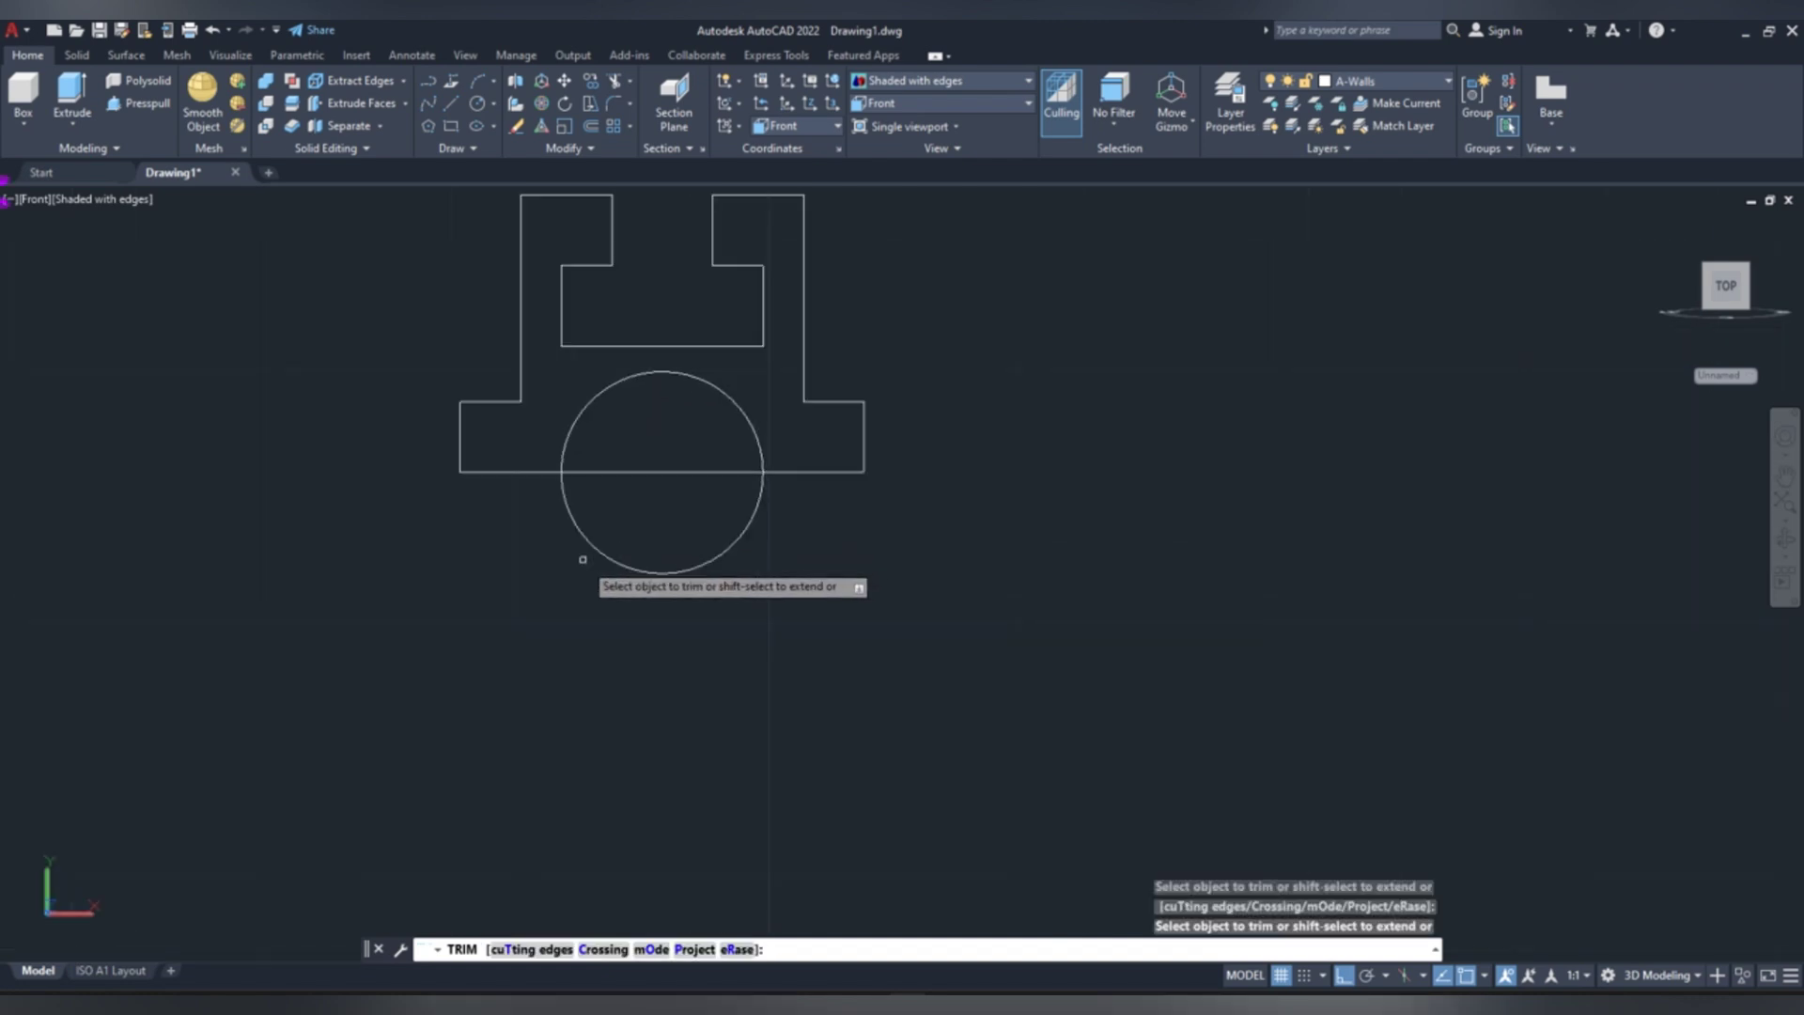
click(583, 561)
click(668, 391)
key(Return)
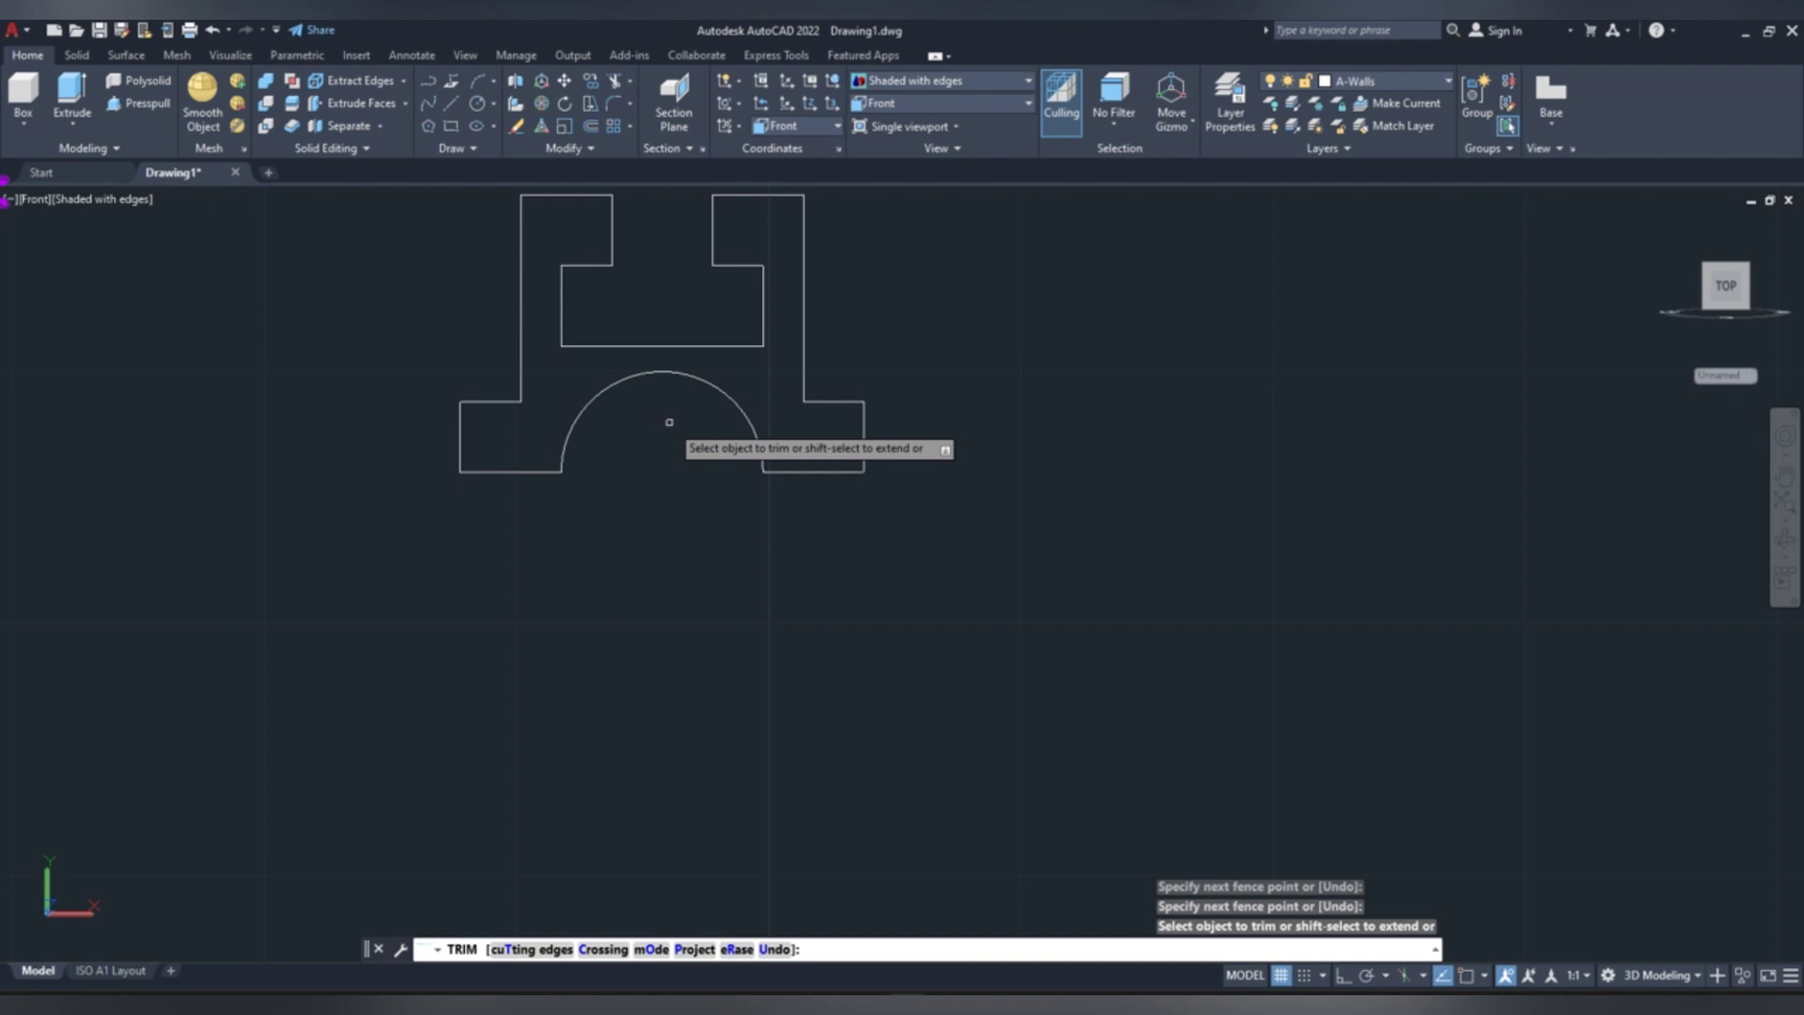
scroll(670, 514, down, 4)
key(Escape)
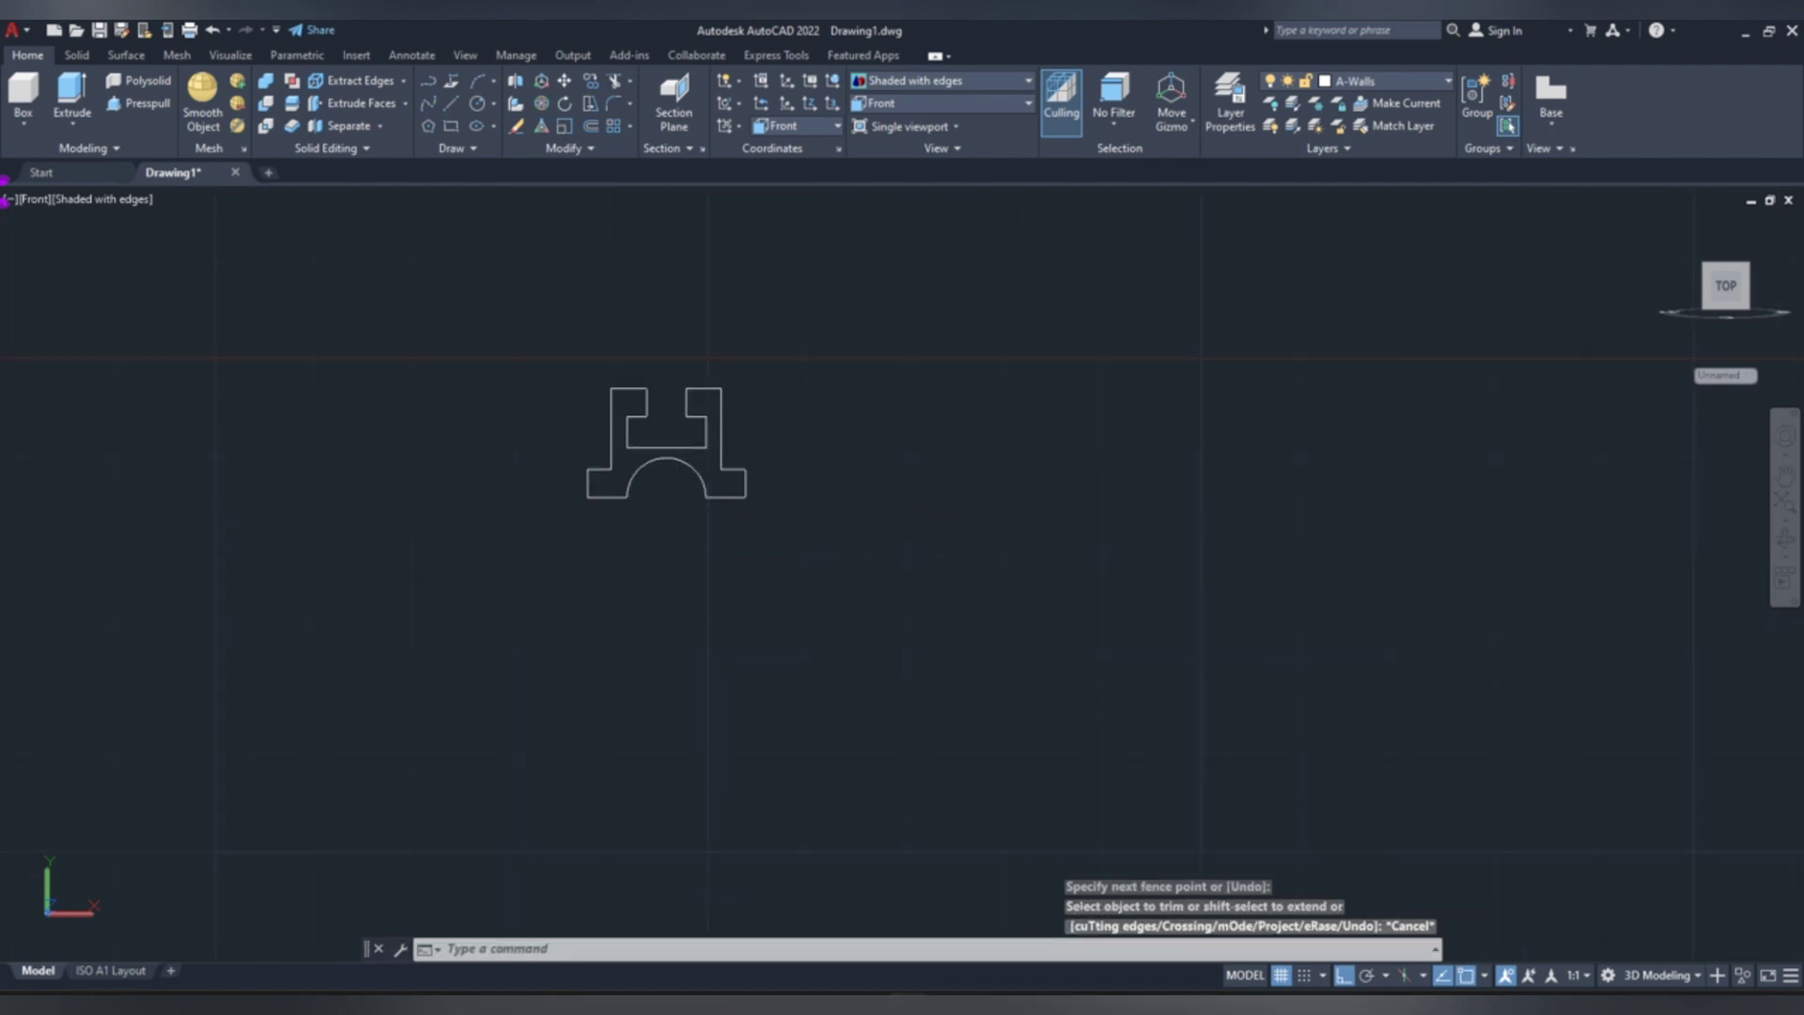
click(798, 348)
- Join all 18 outline pieces into one closed polyline and verify it selects as one
click(504, 549)
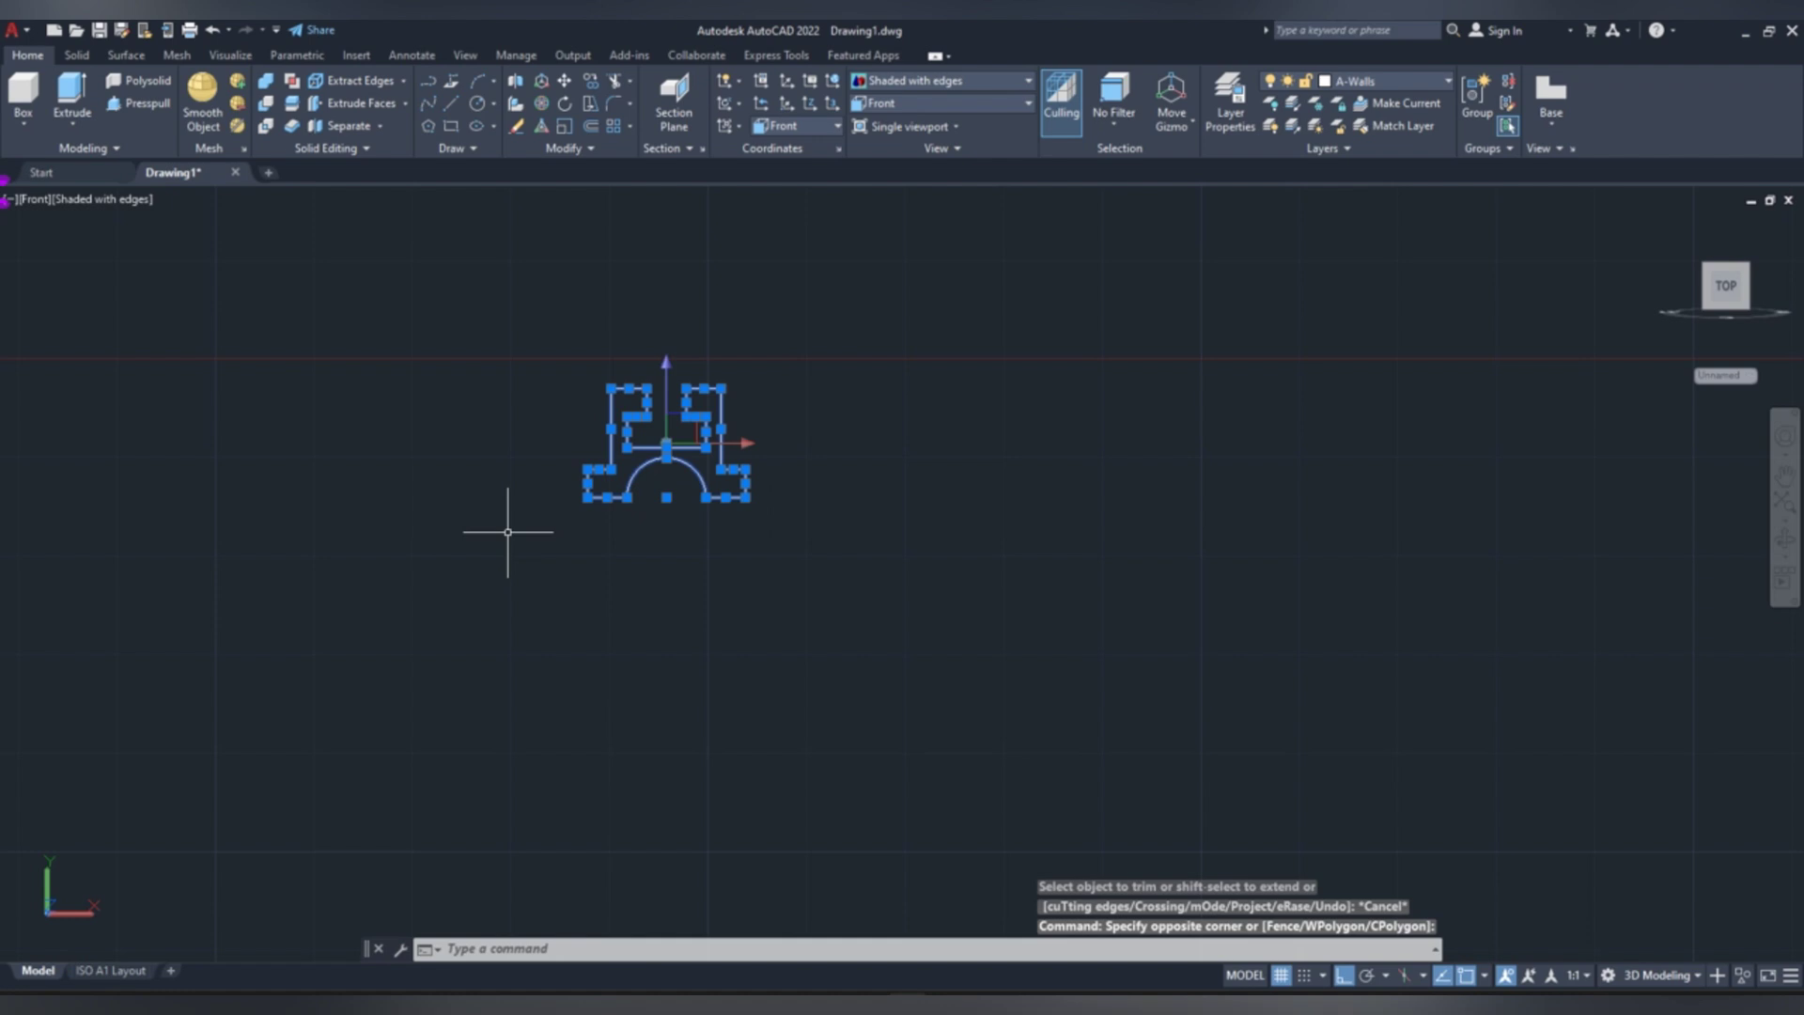
click(601, 151)
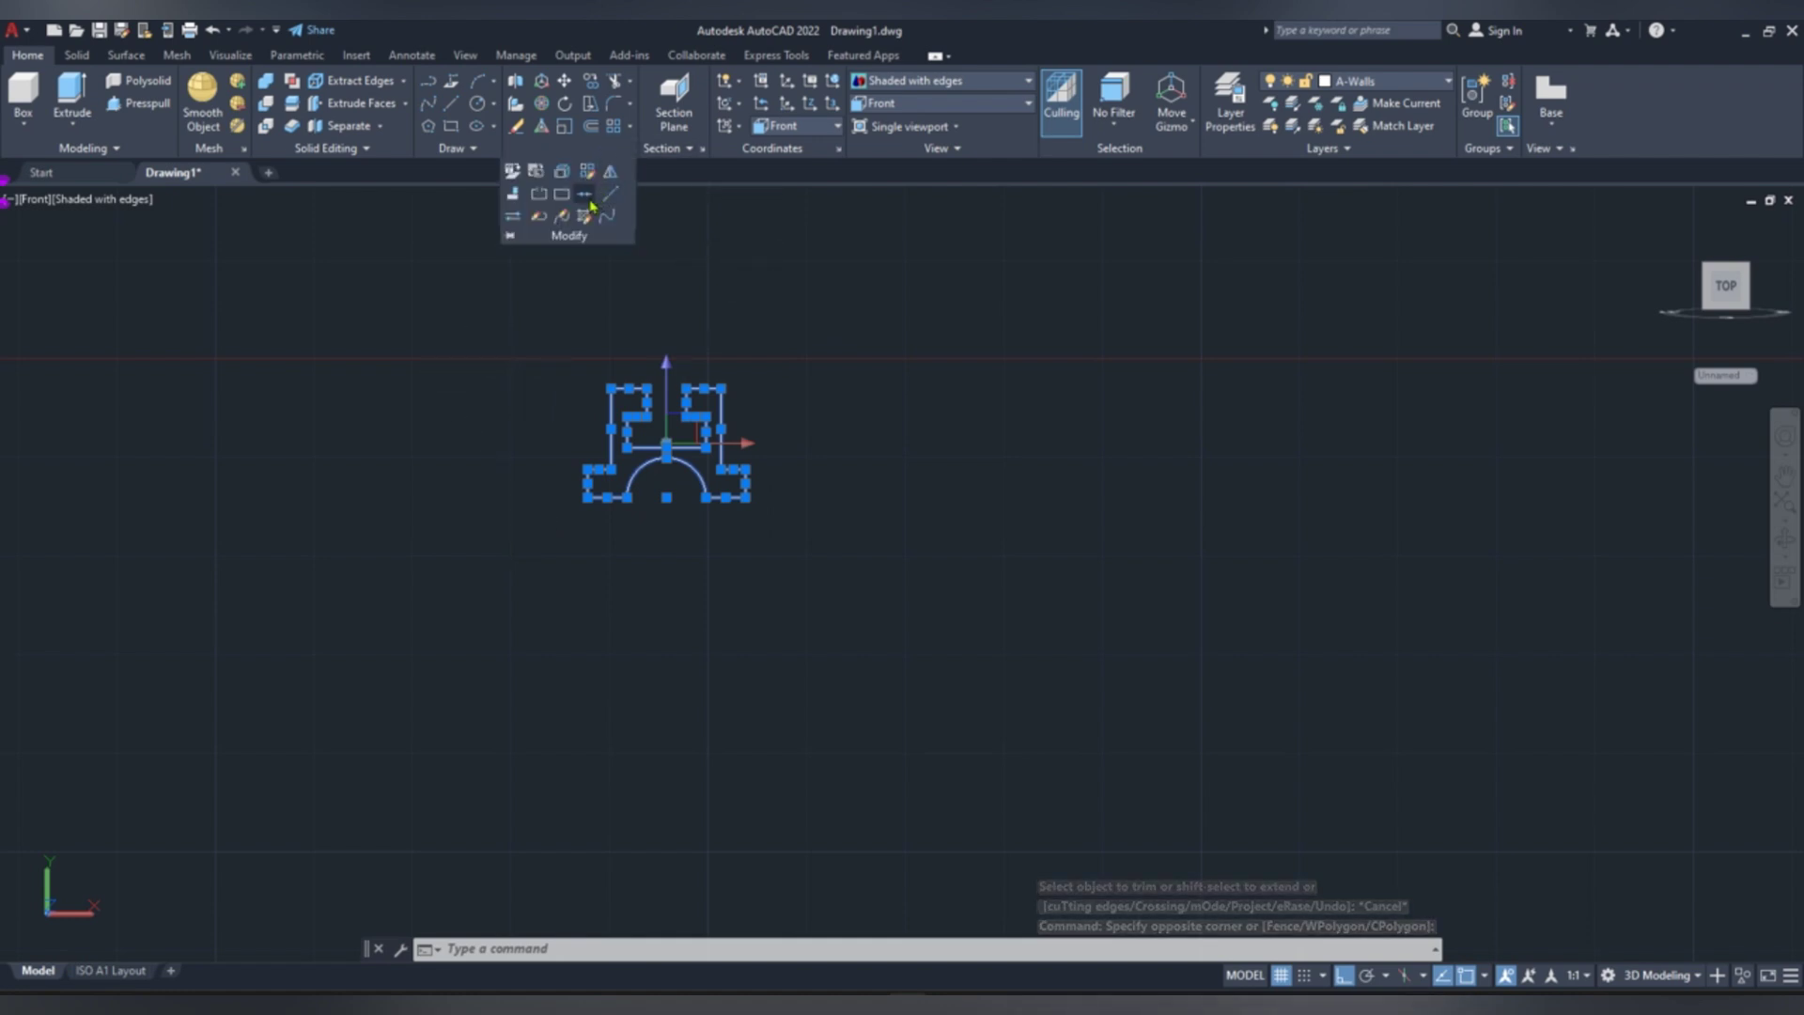
click(585, 200)
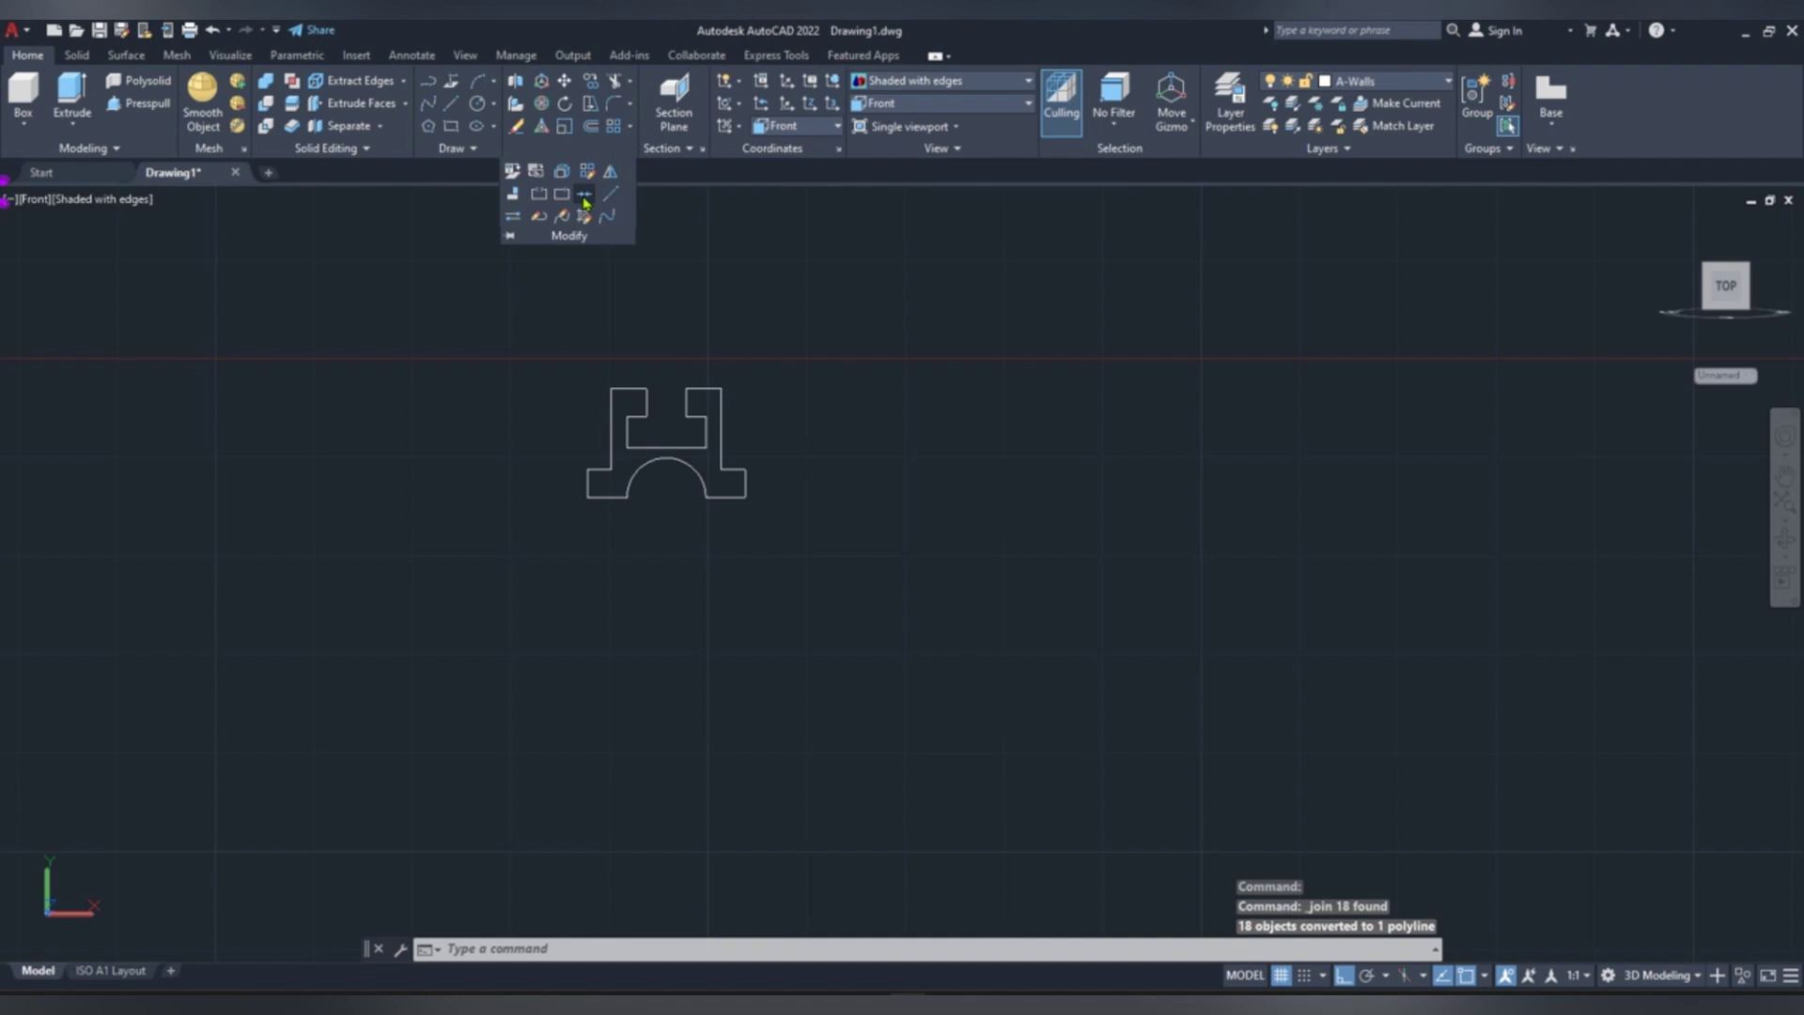
click(656, 329)
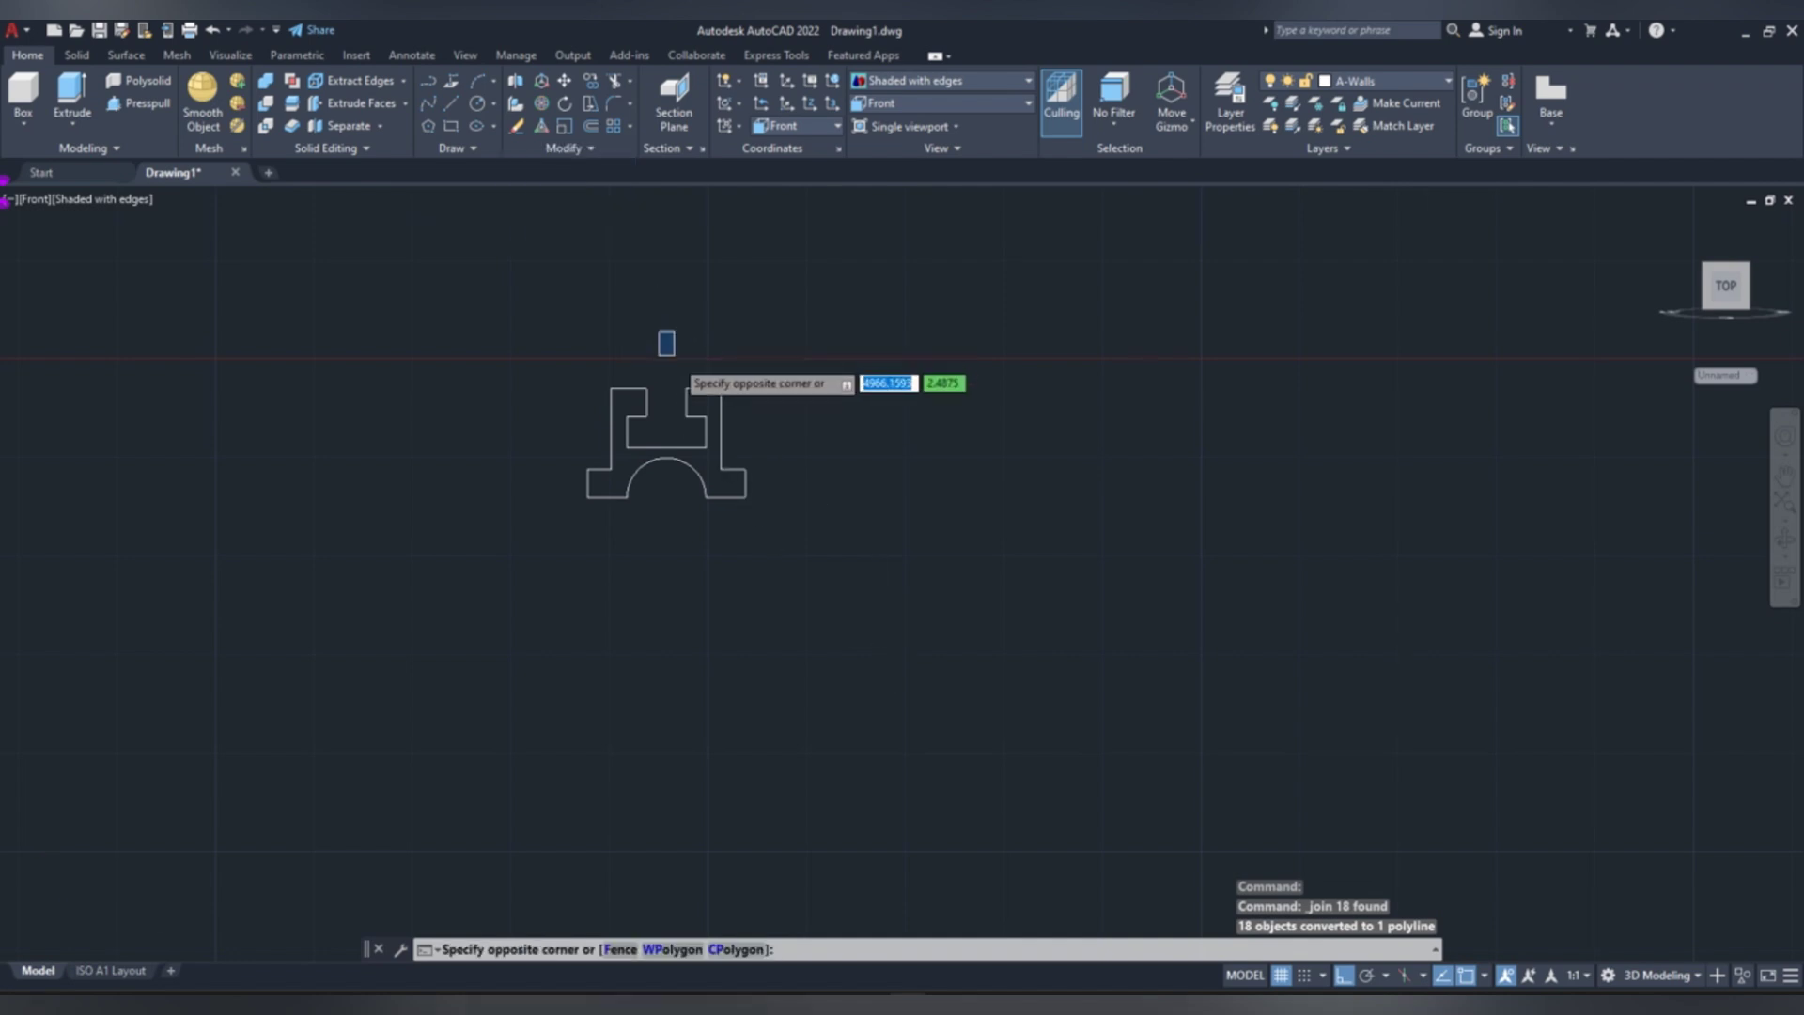
scroll(673, 357, up, 3)
click(674, 357)
click(722, 422)
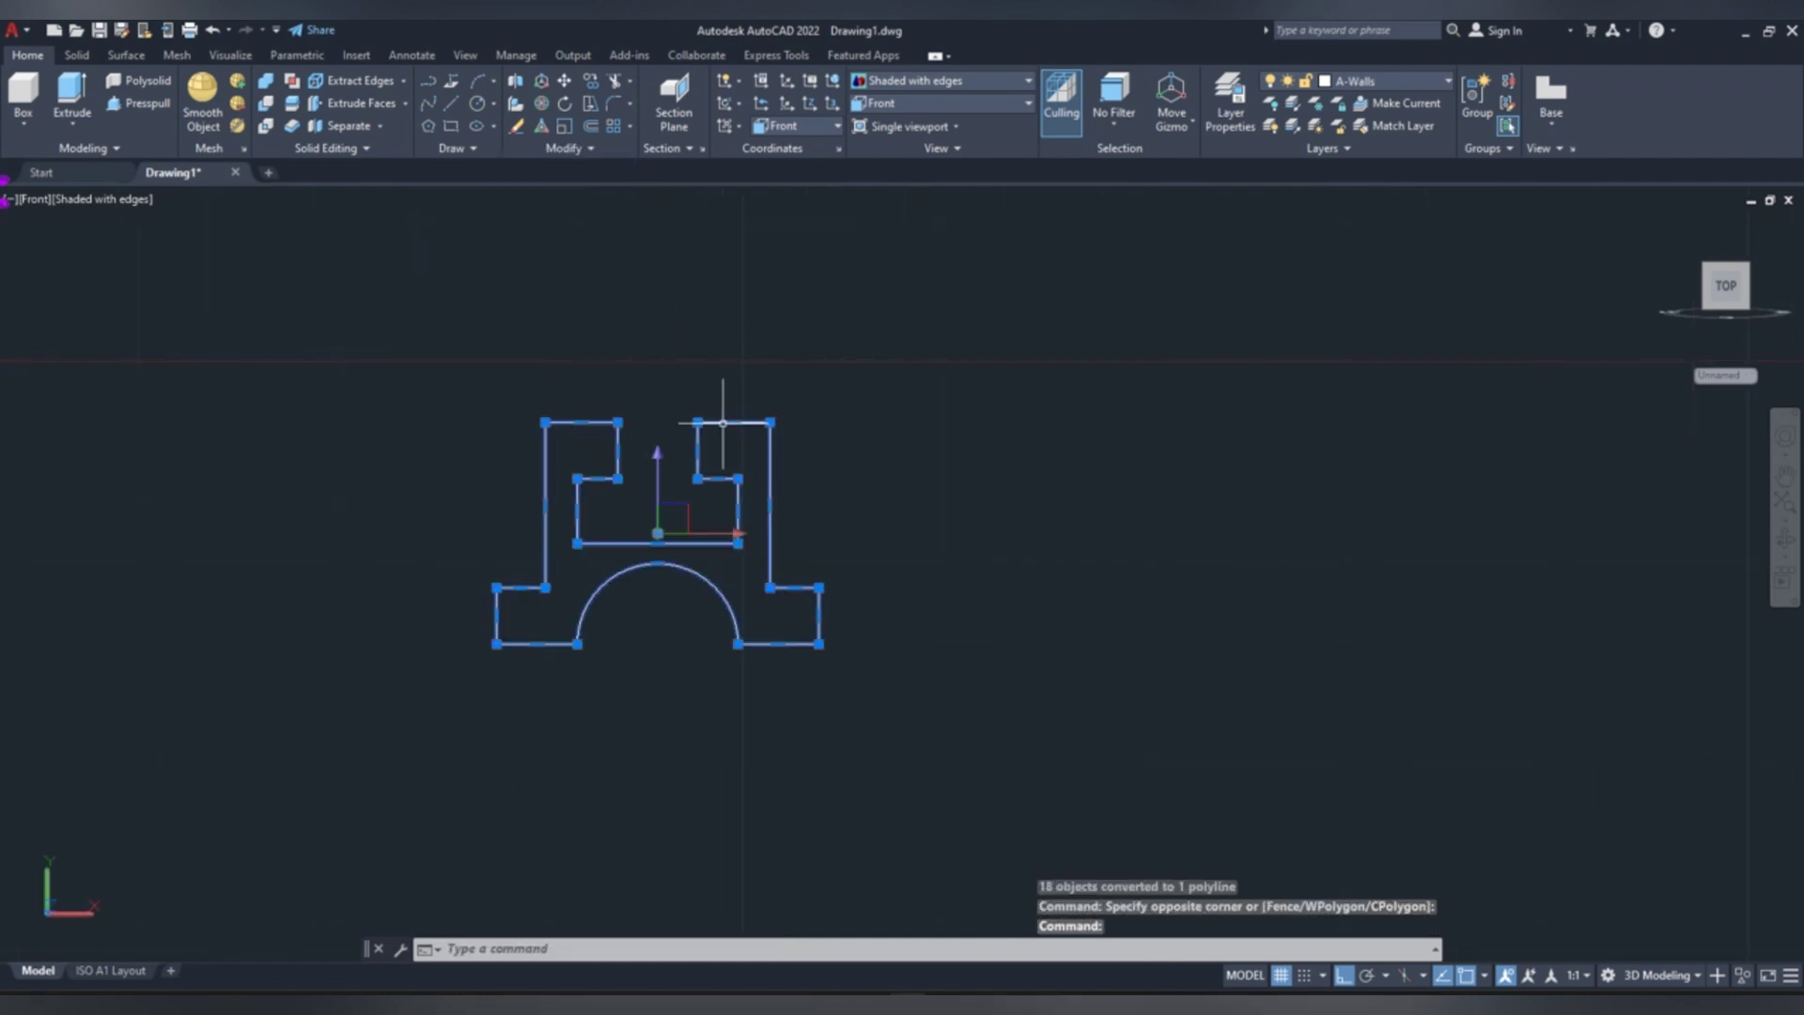
key(Escape)
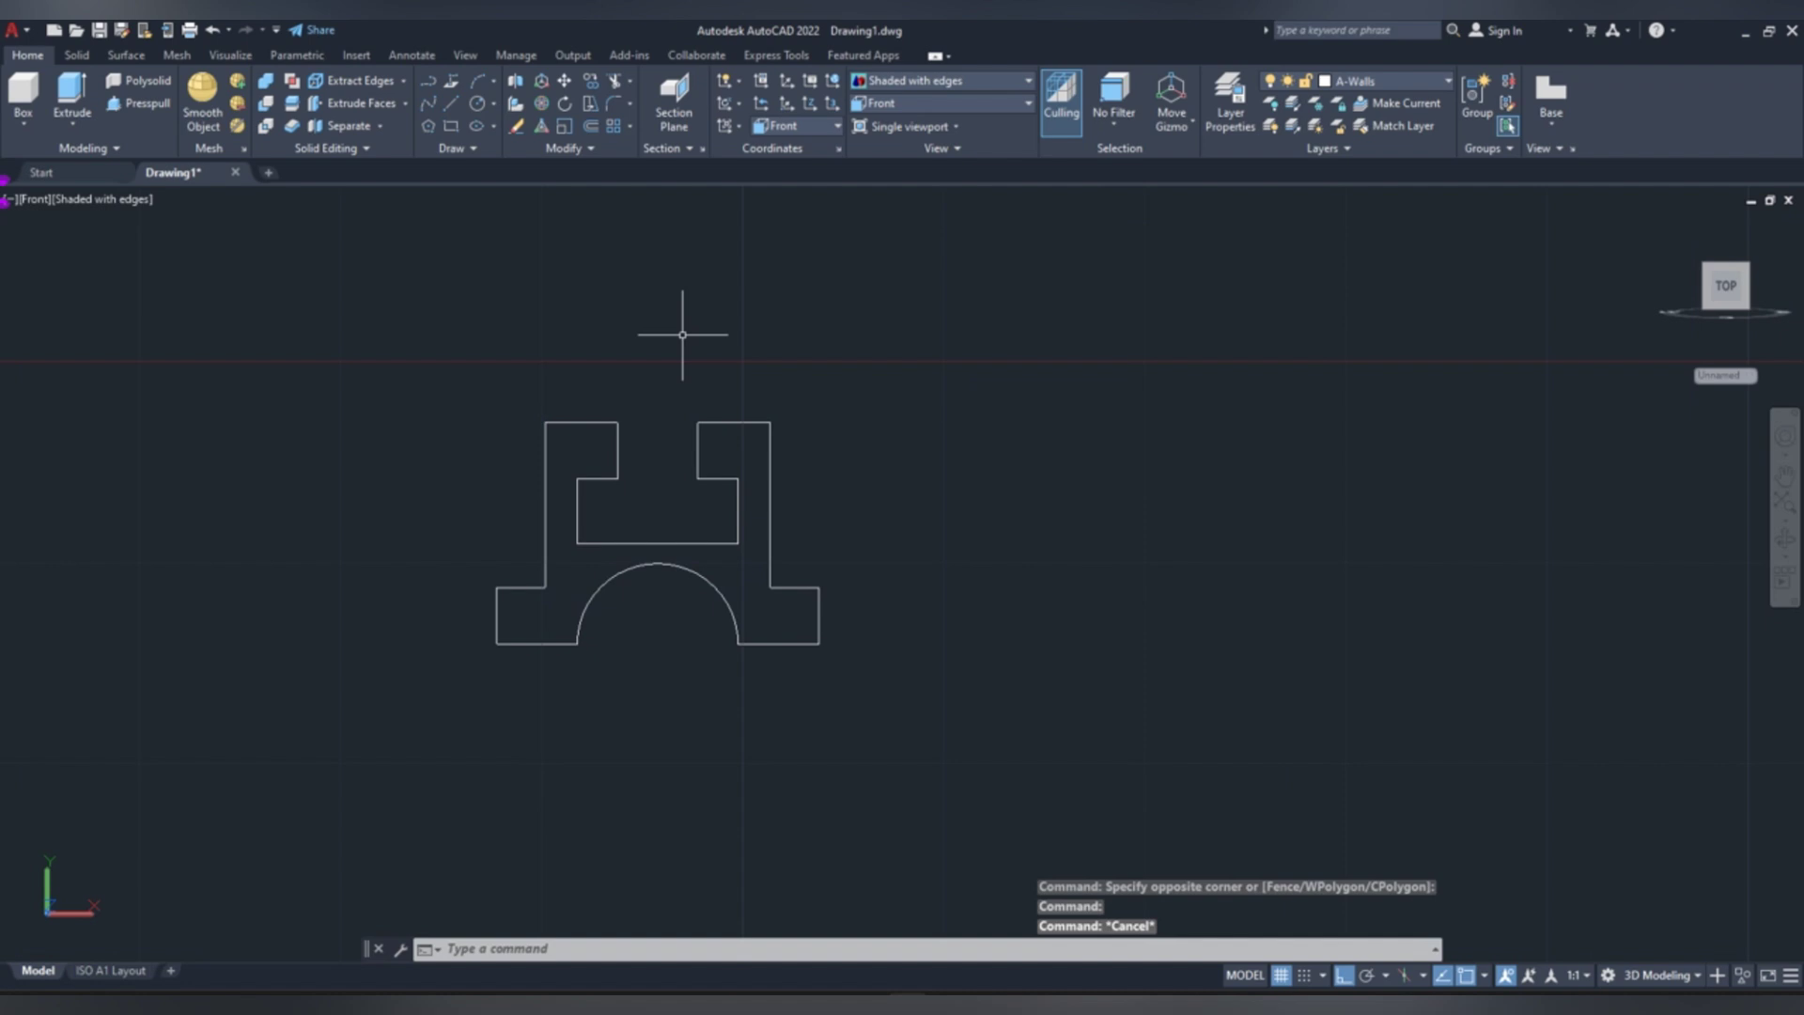
- Change the preset view from Front to SE Isometric
click(908, 106)
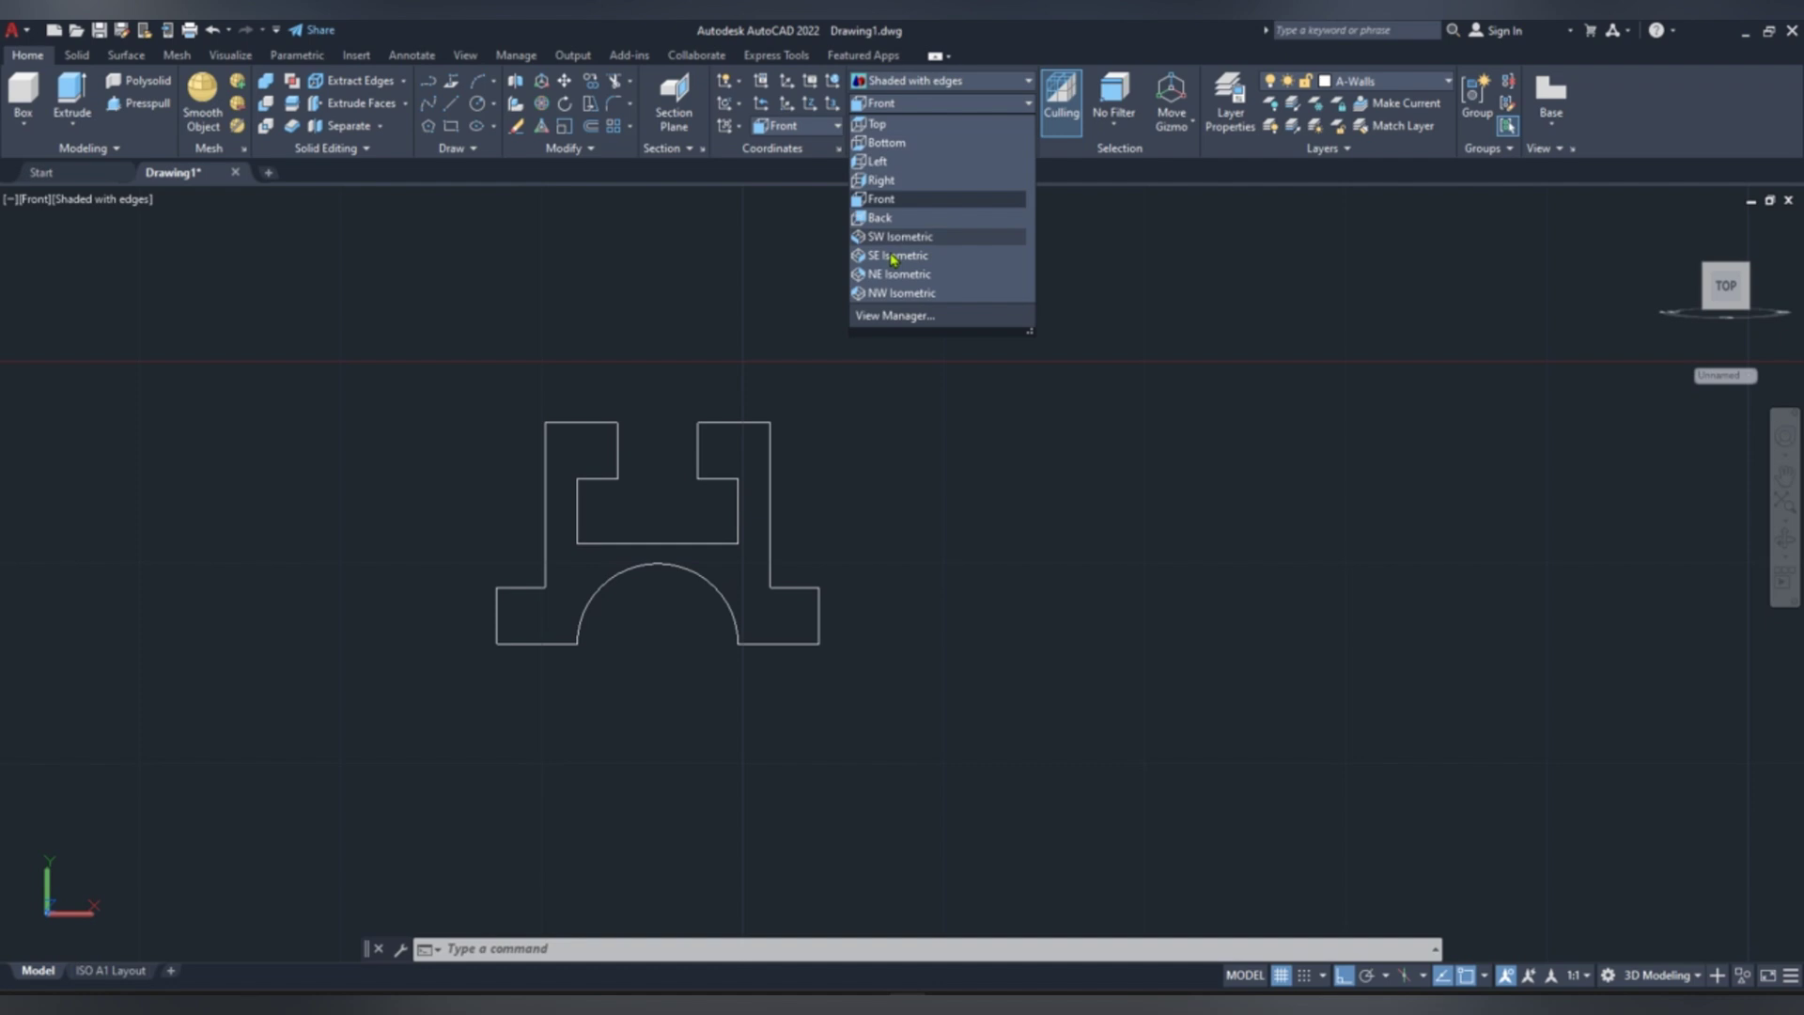
click(892, 256)
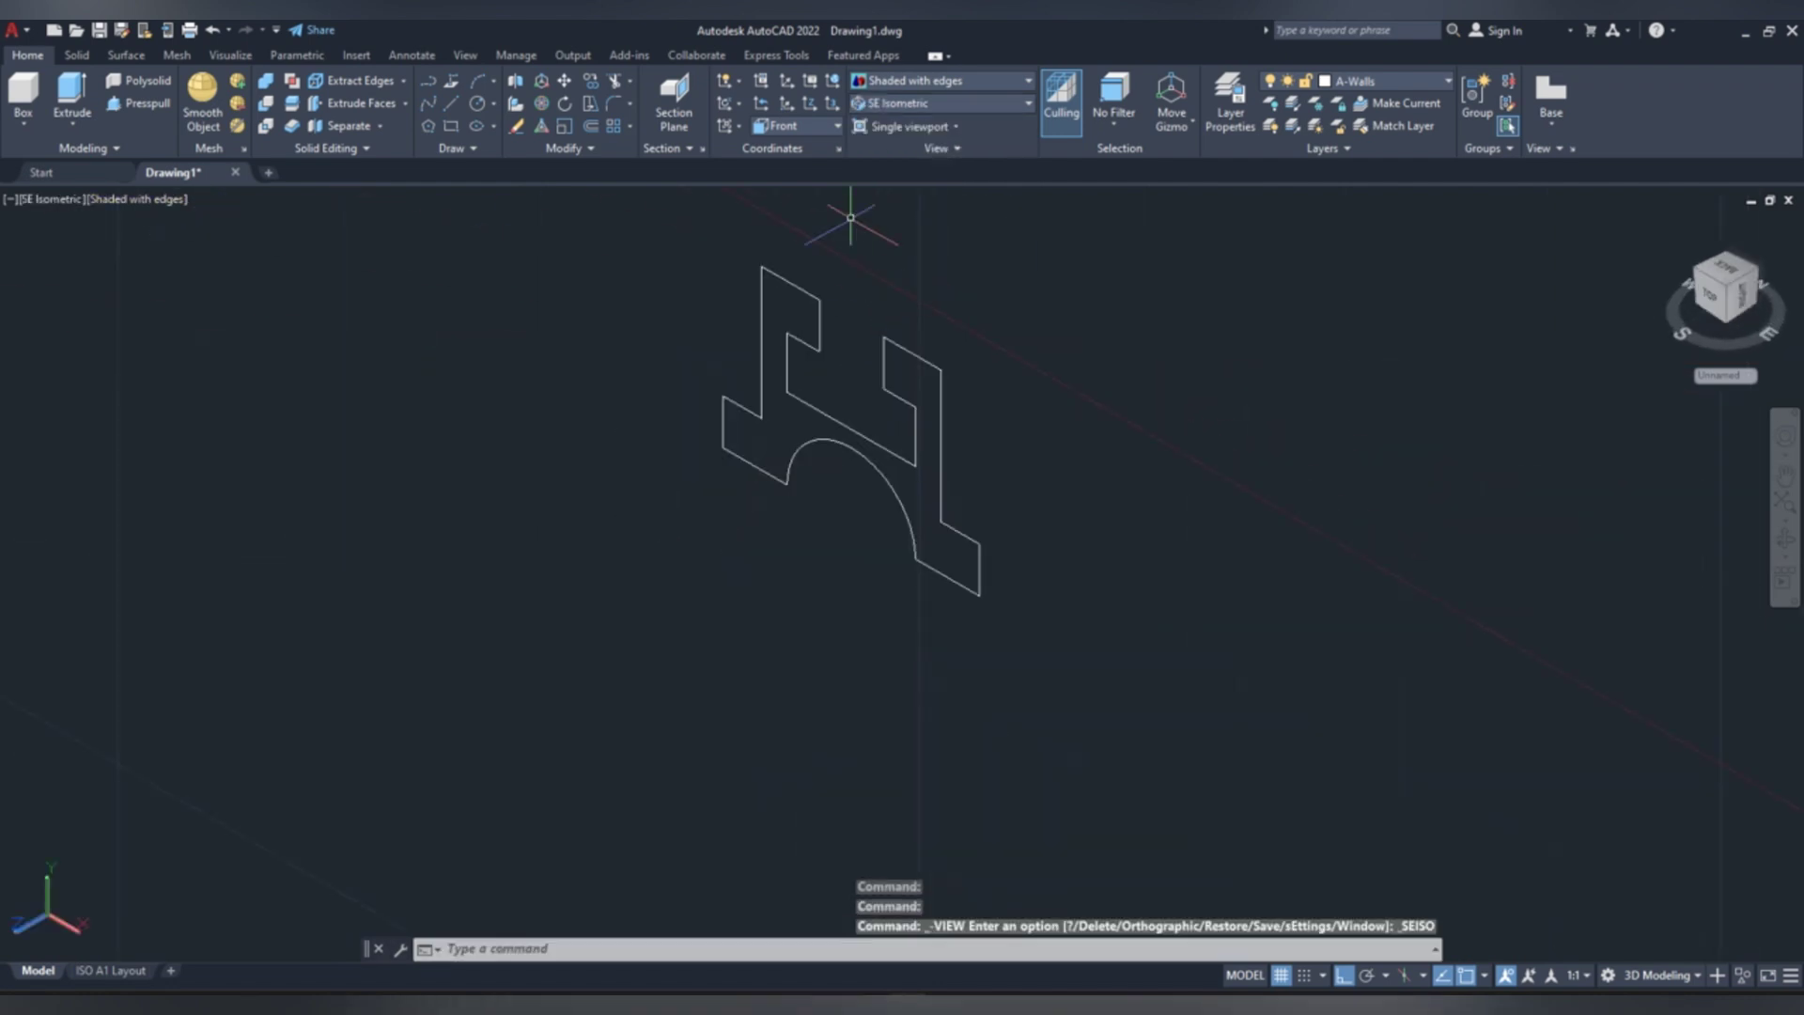
- Extrude the arched bracket polyline to a height of 64
click(74, 103)
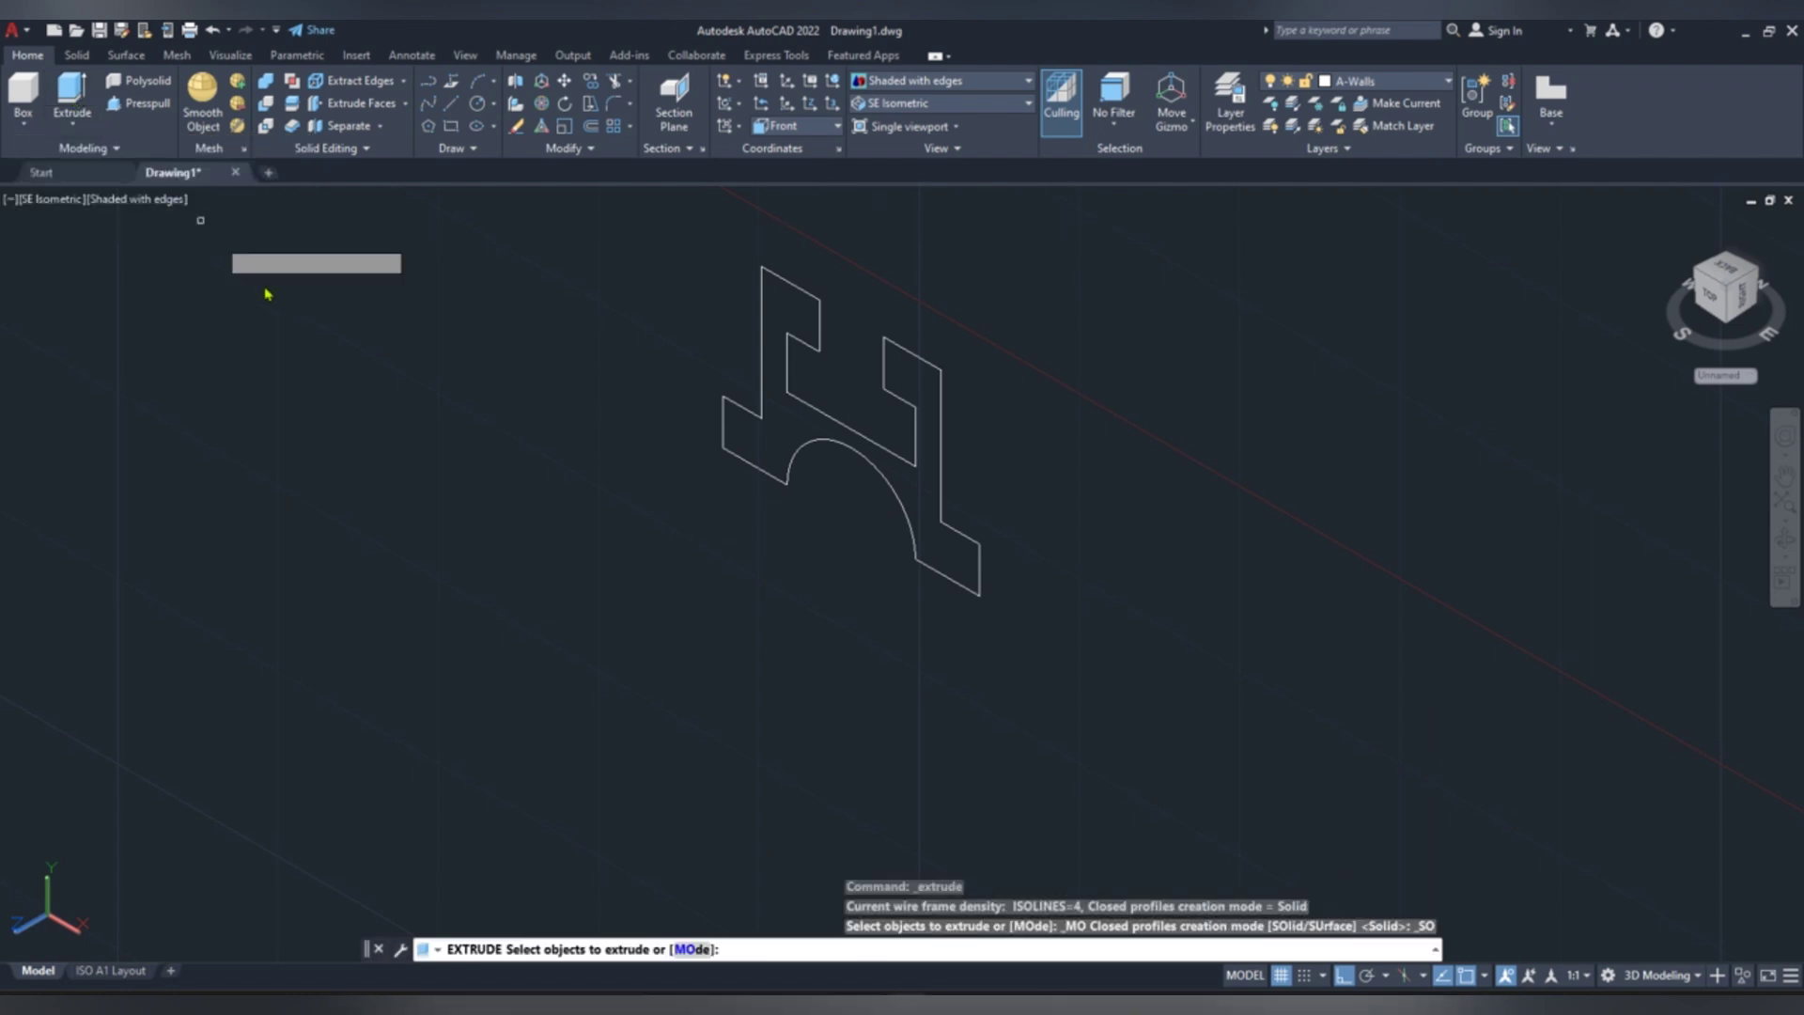
click(804, 292)
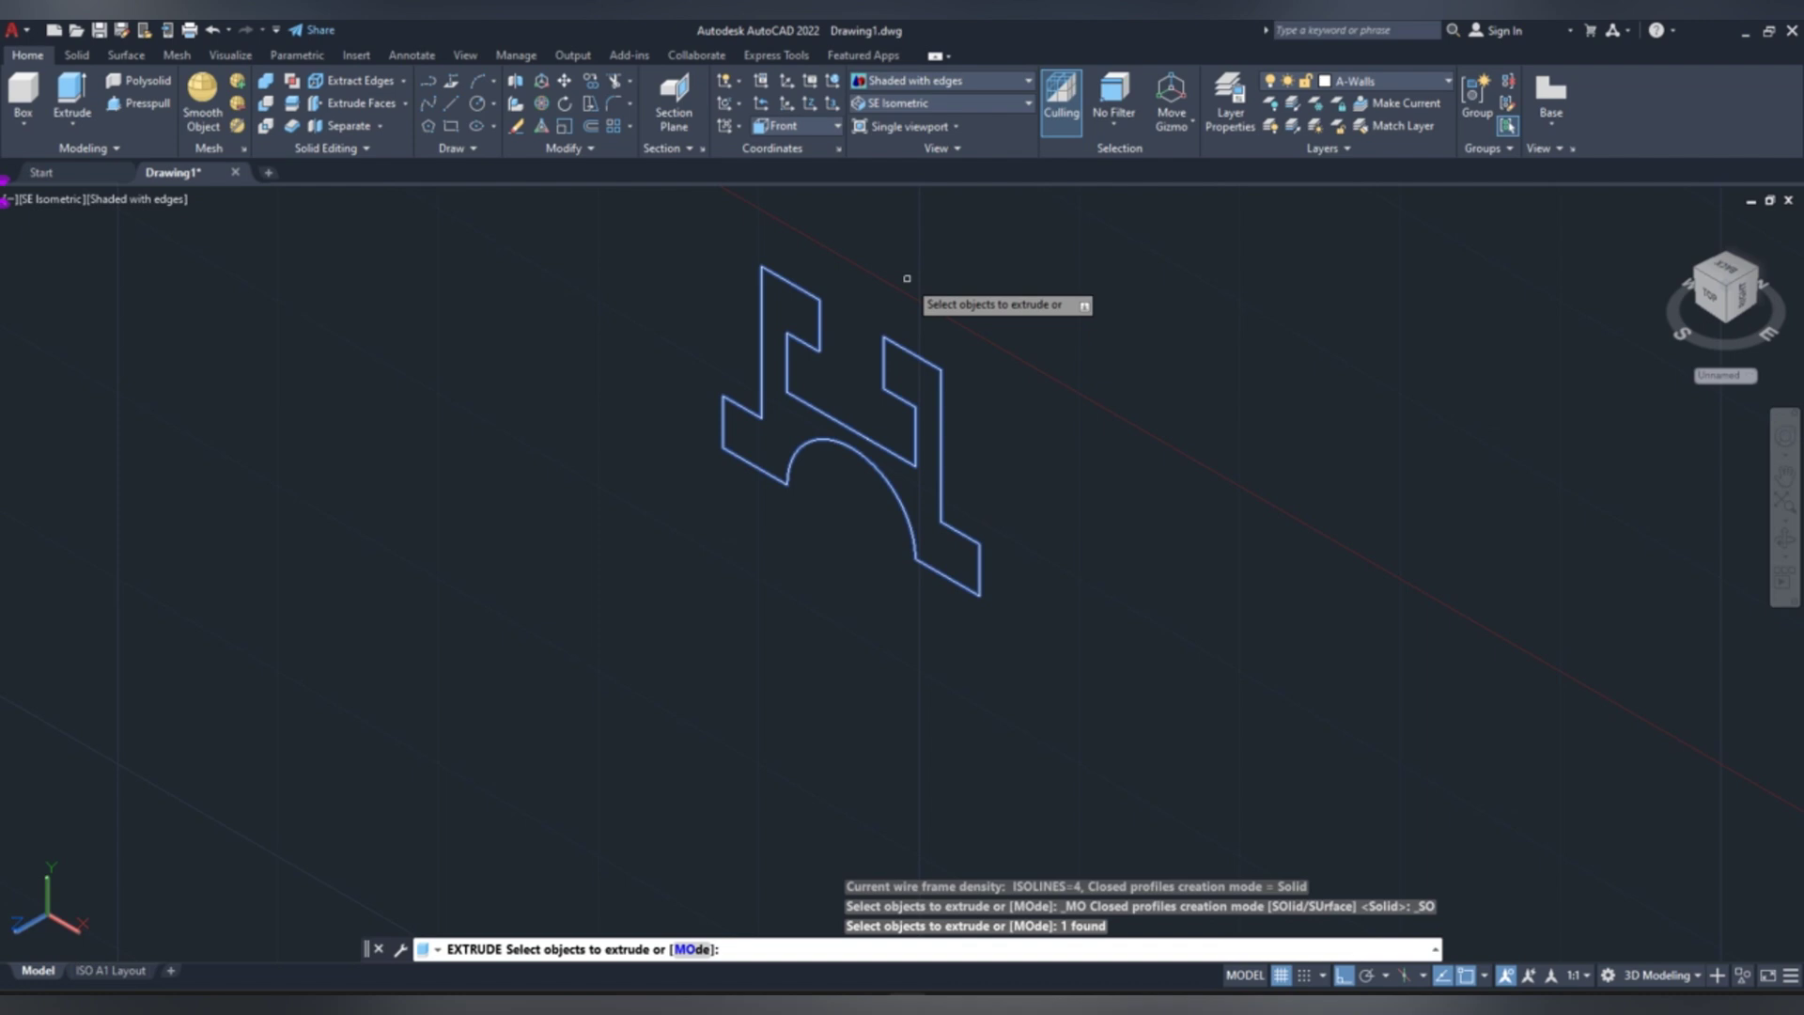
key(Return)
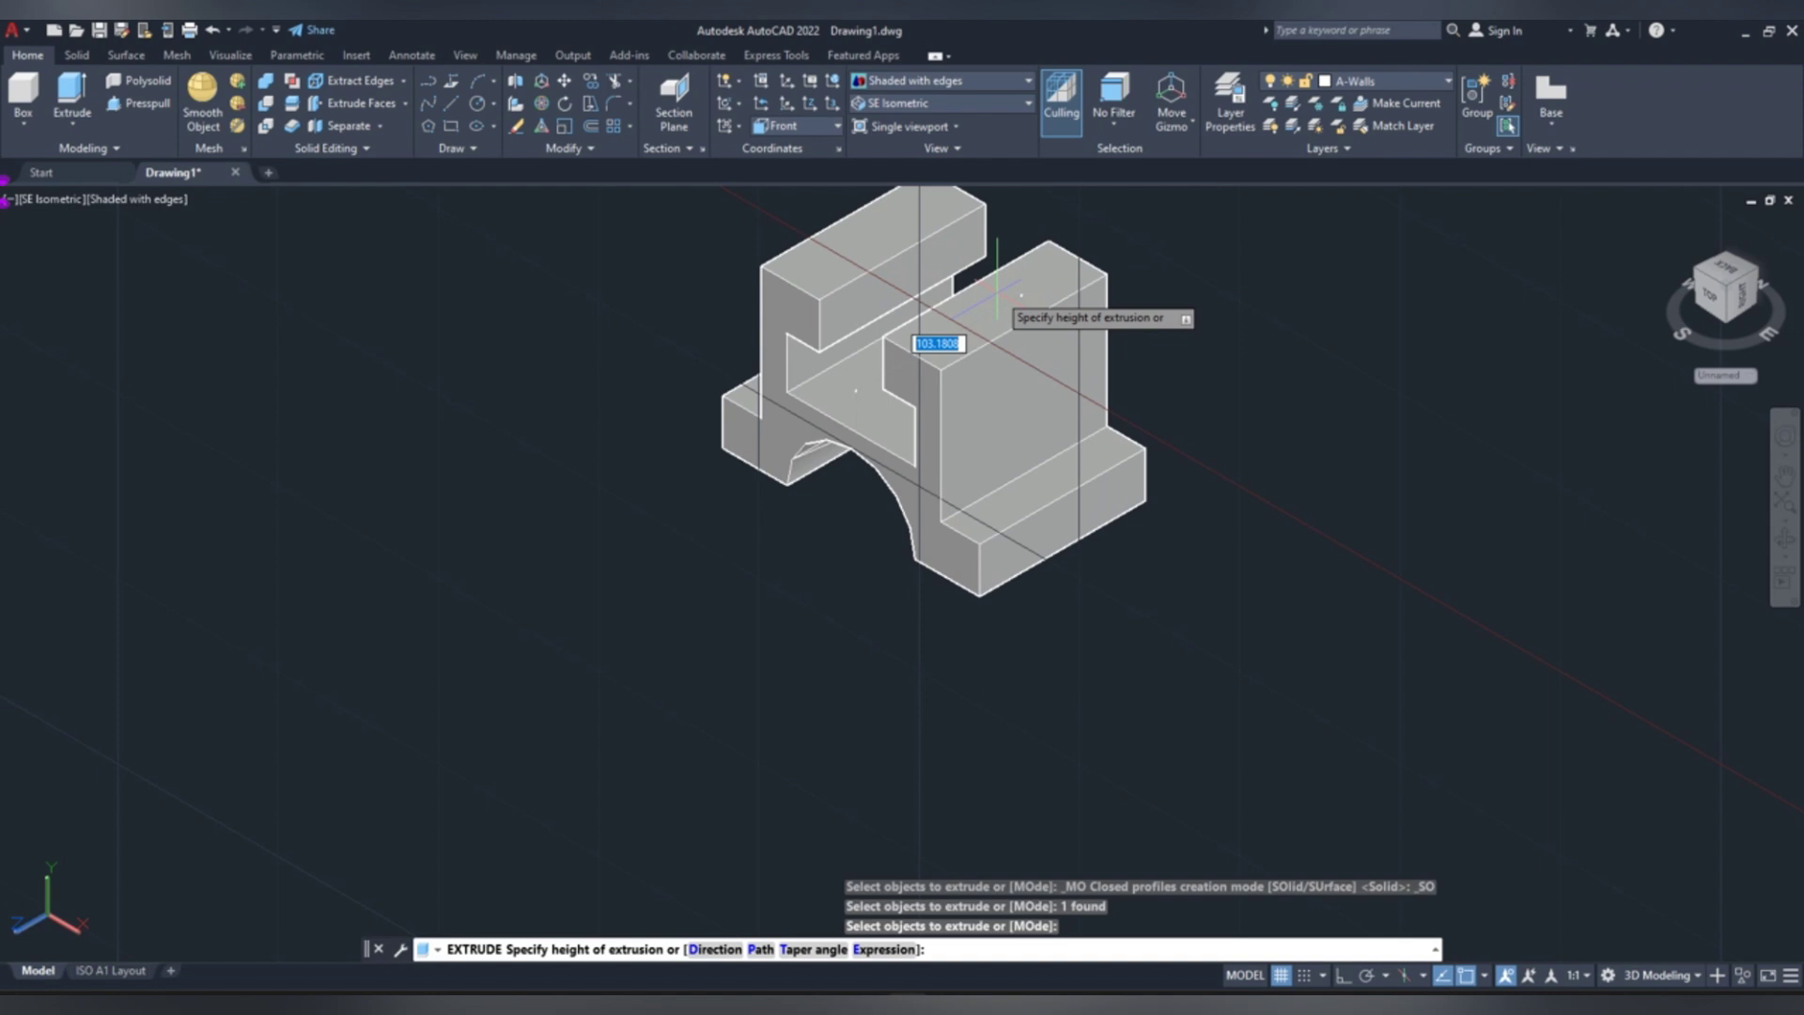
text(64)
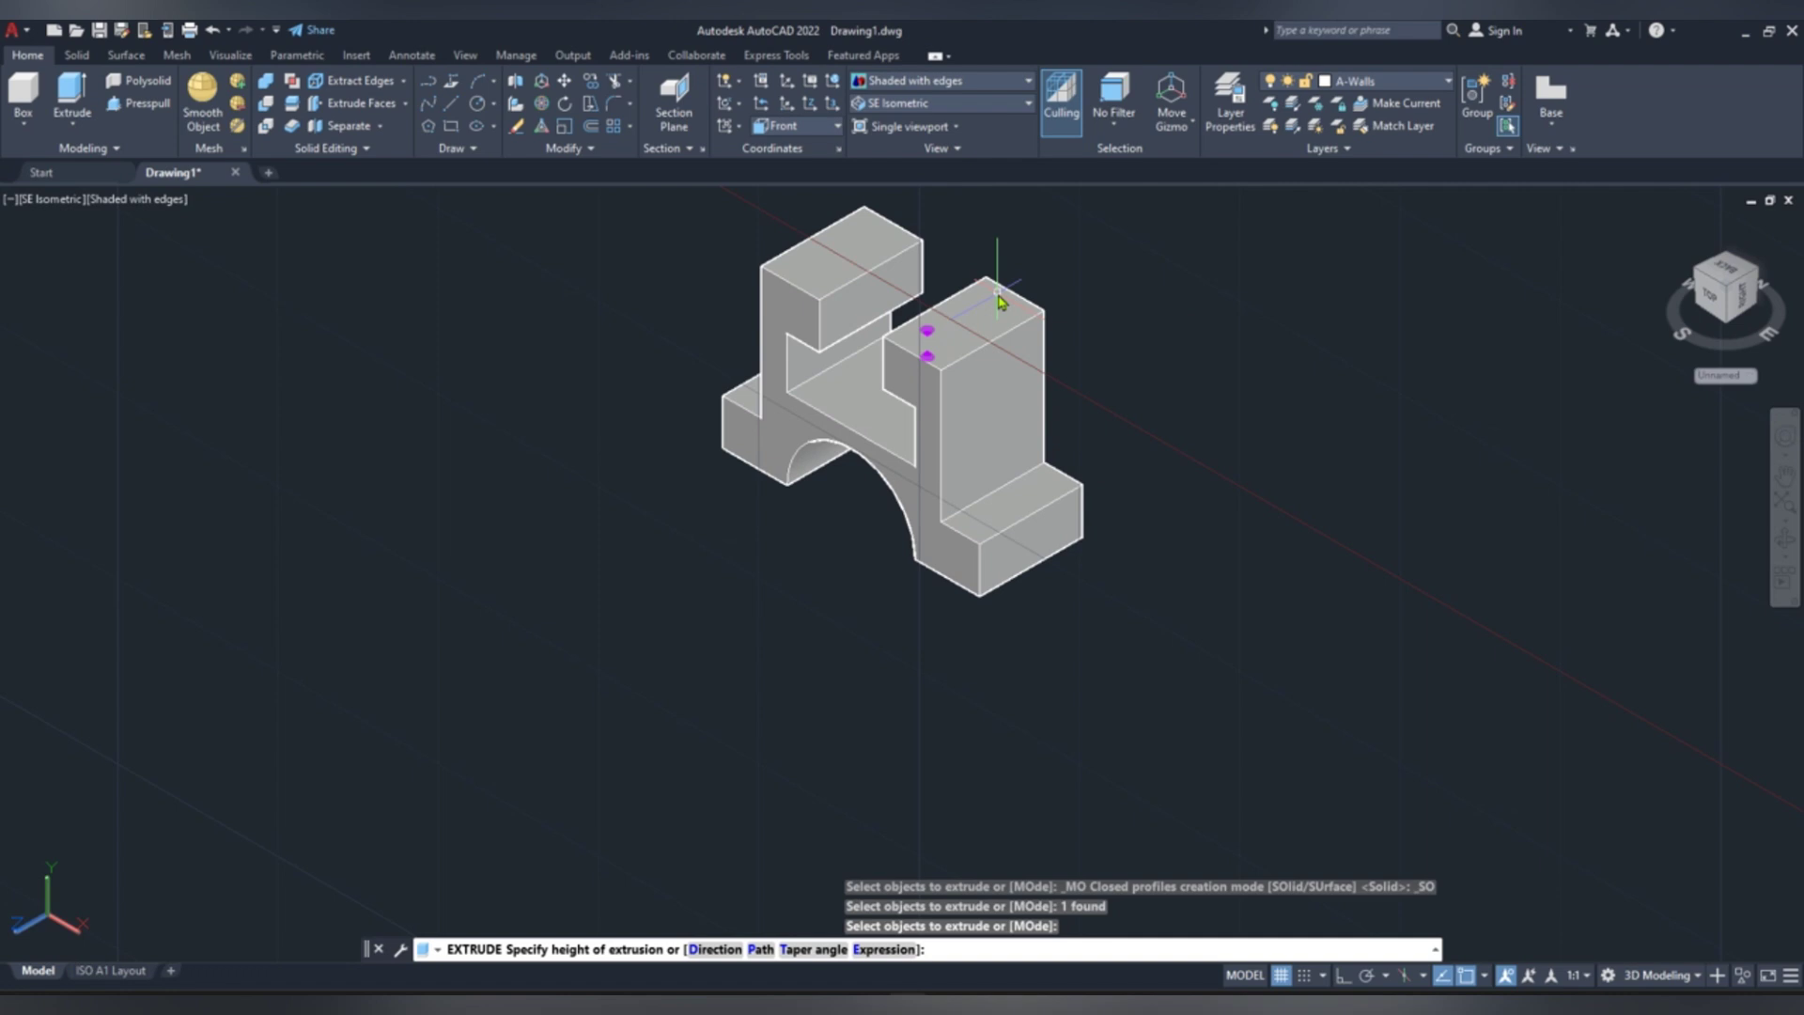
key(Return)
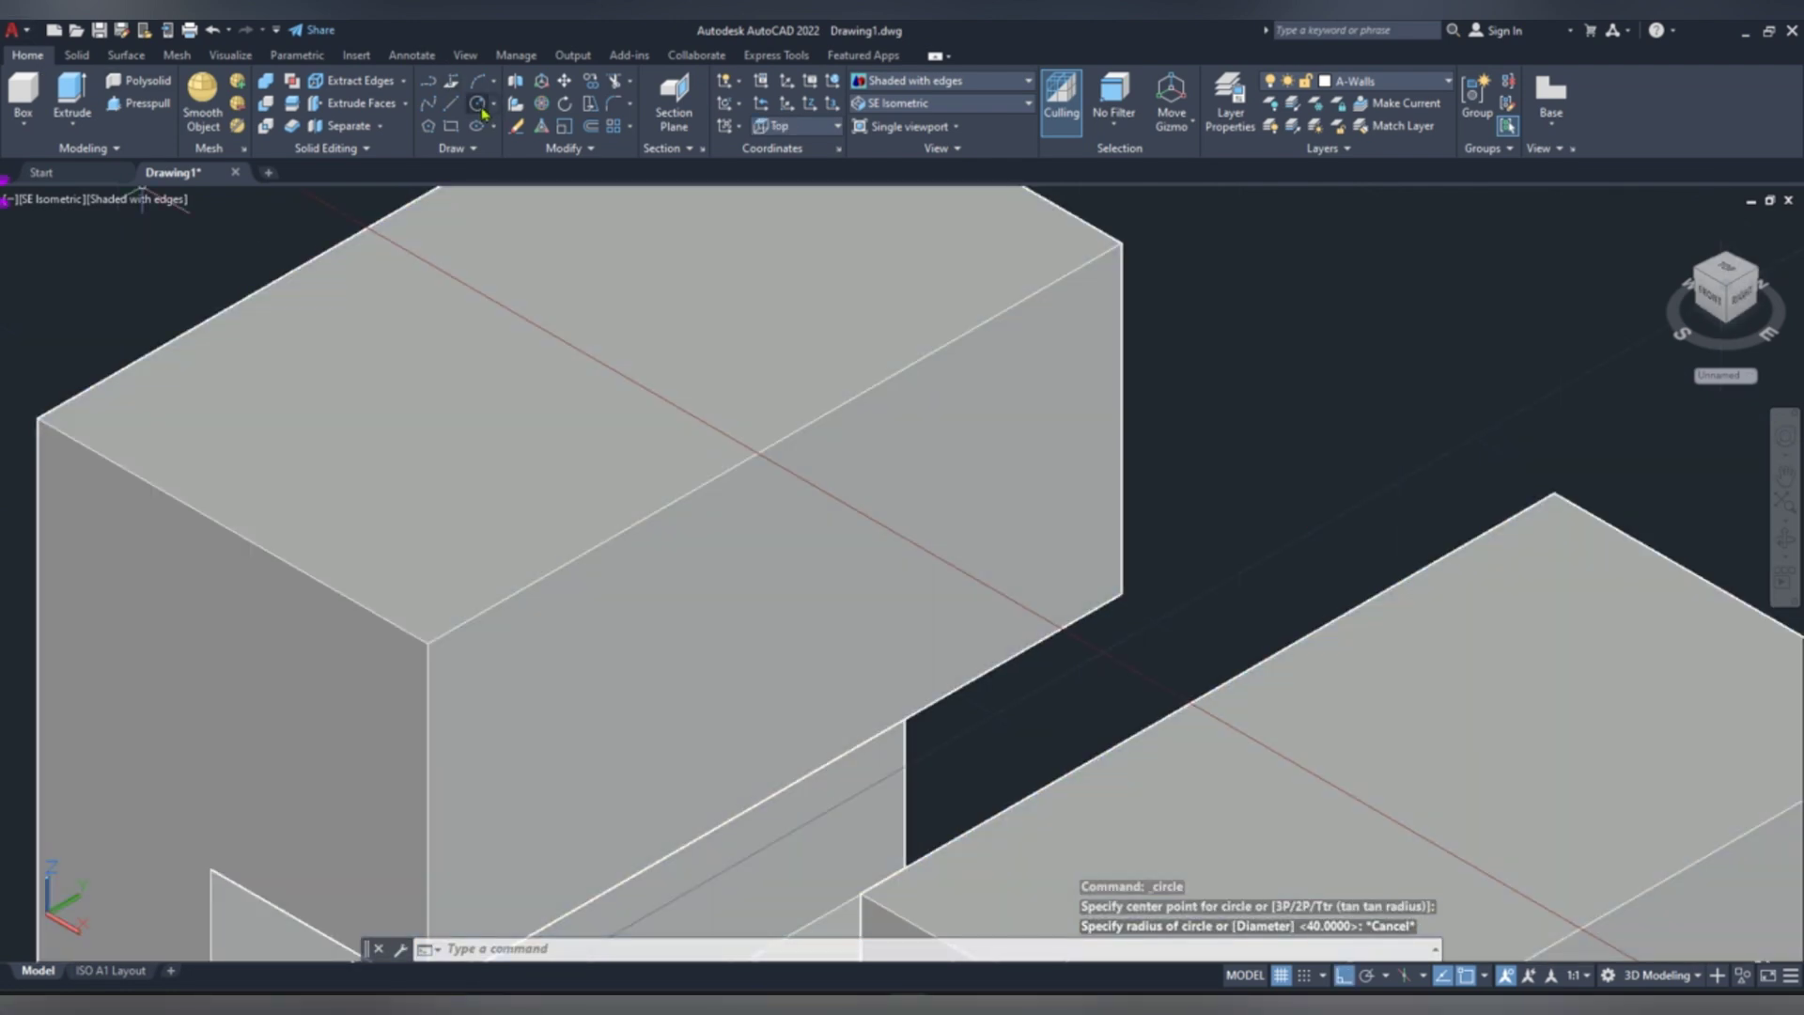
- Draw a radius 19 circle centred on the upper block's top face
click(478, 105)
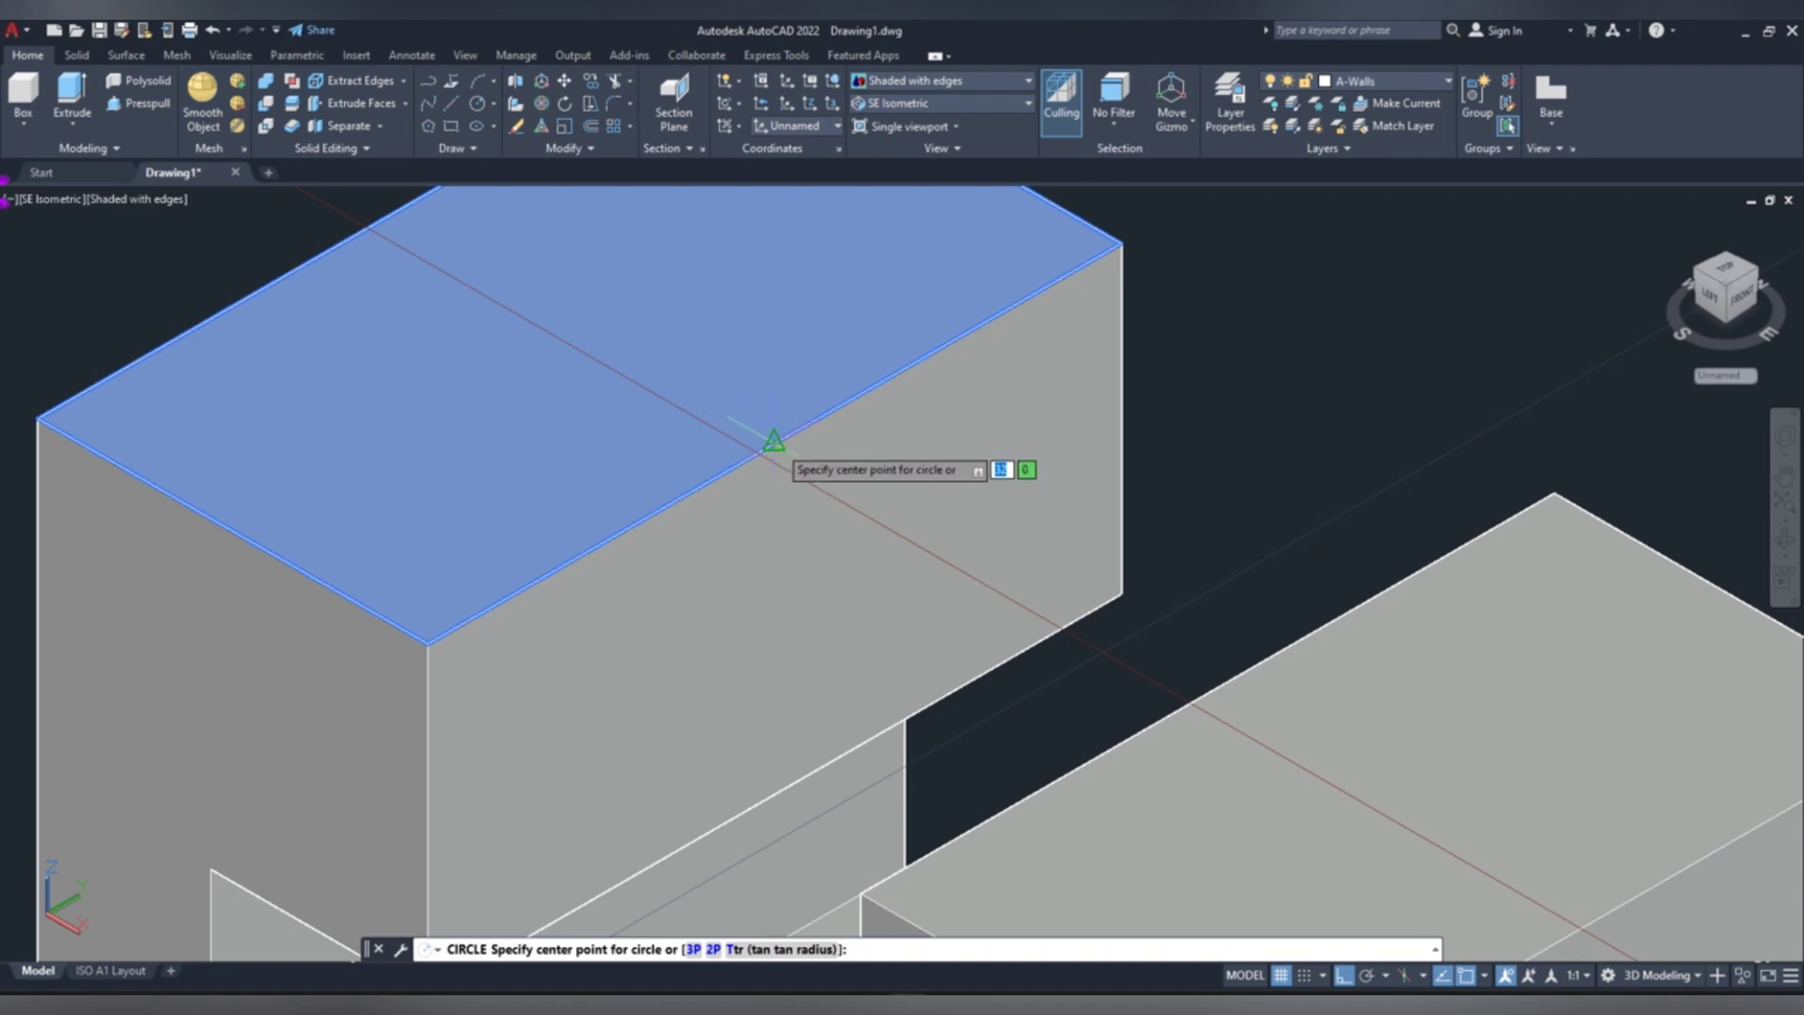
scroll(775, 442, up, 5)
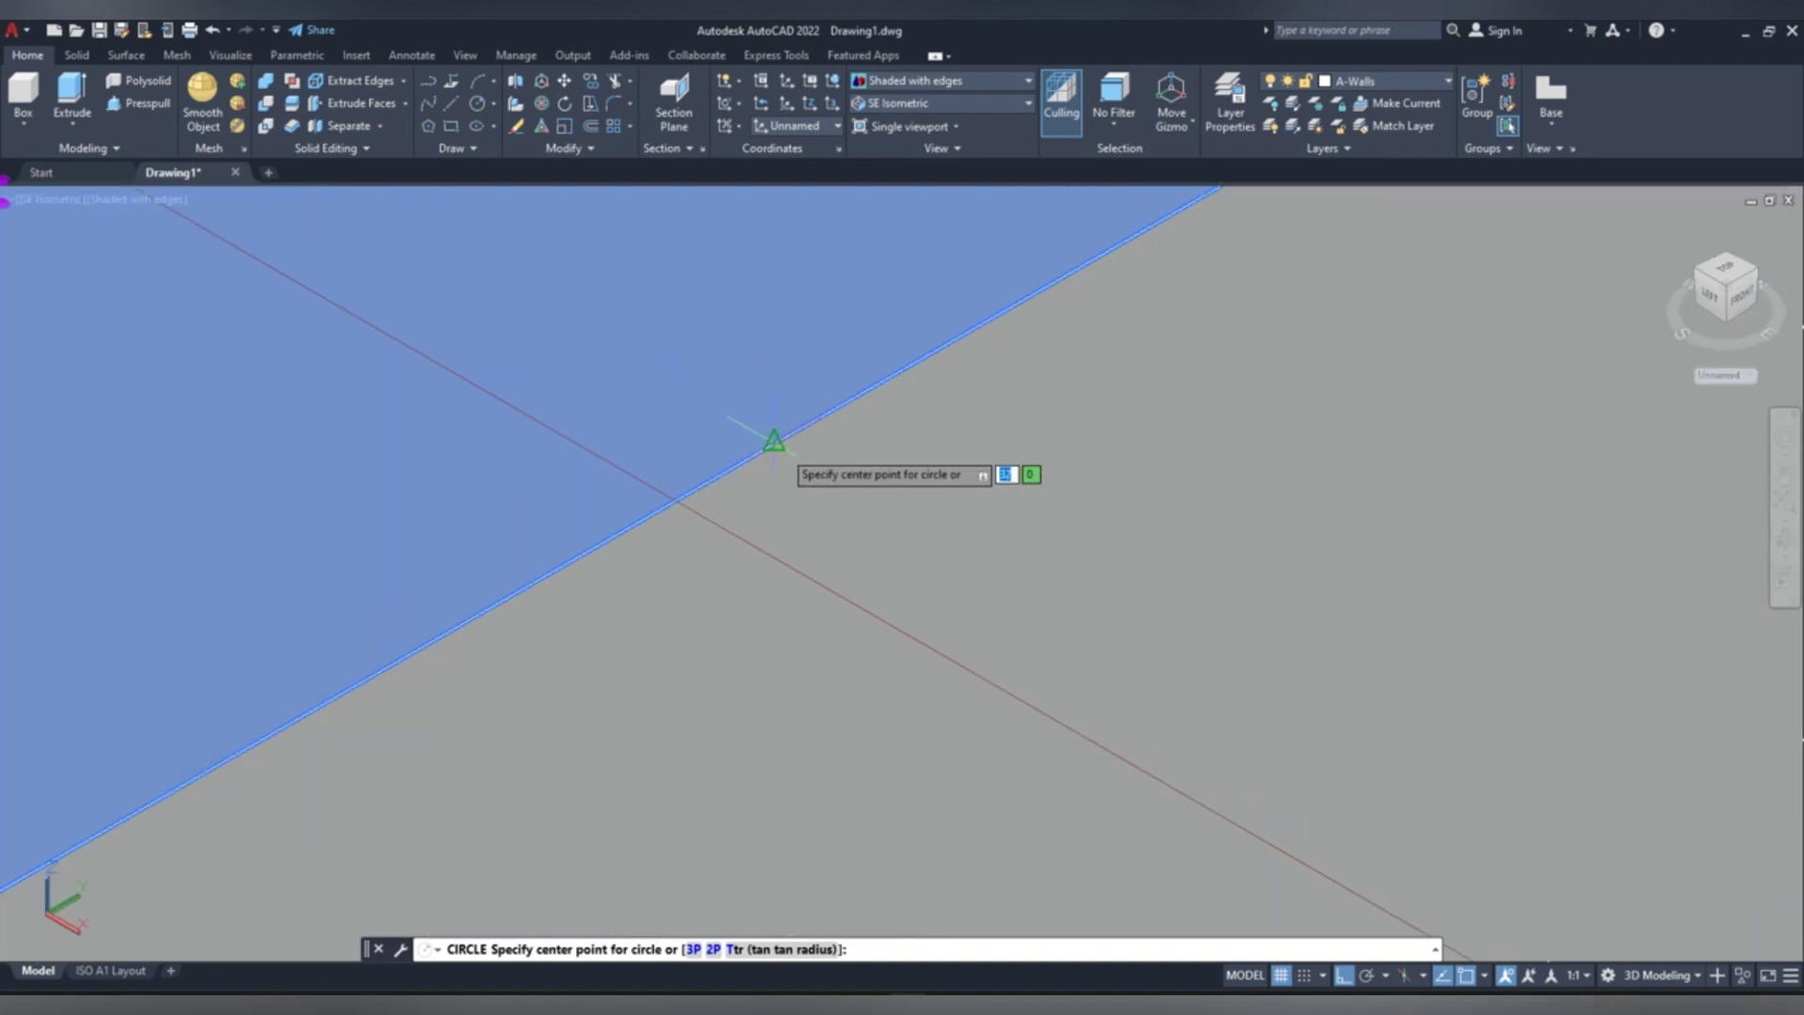
click(774, 441)
scroll(775, 442, down, 5)
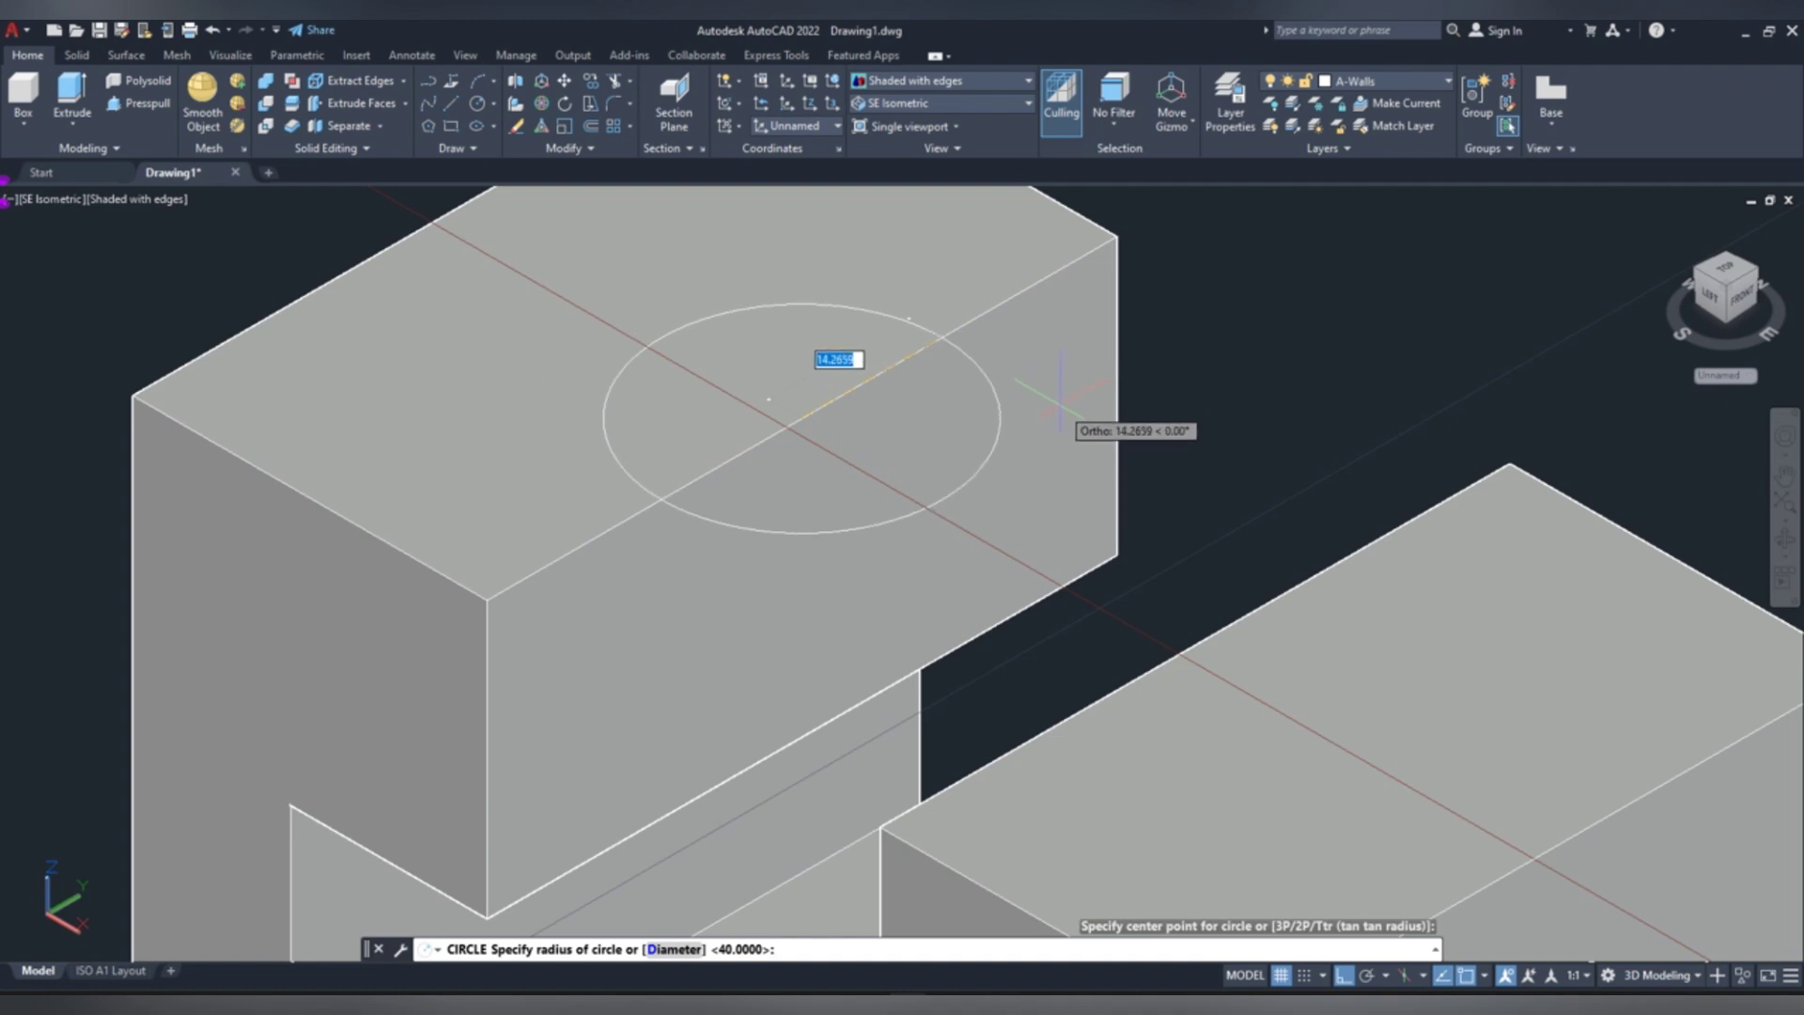
text(19)
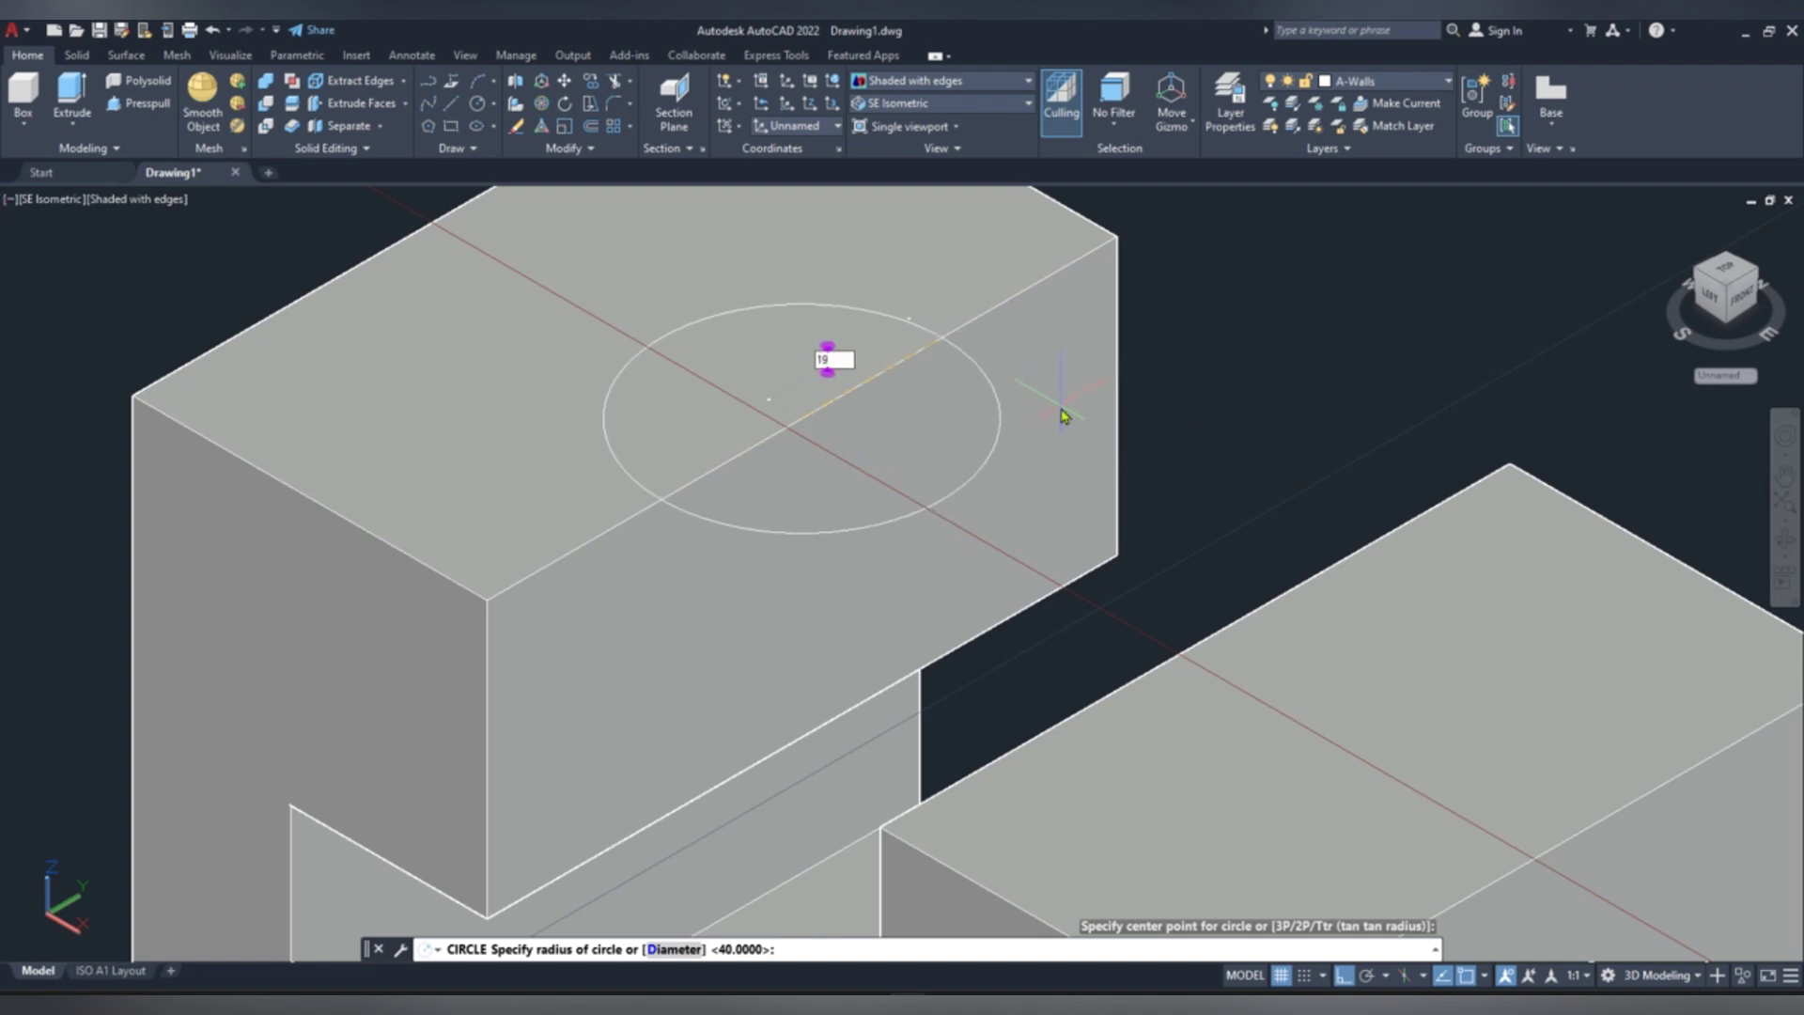
key(Return)
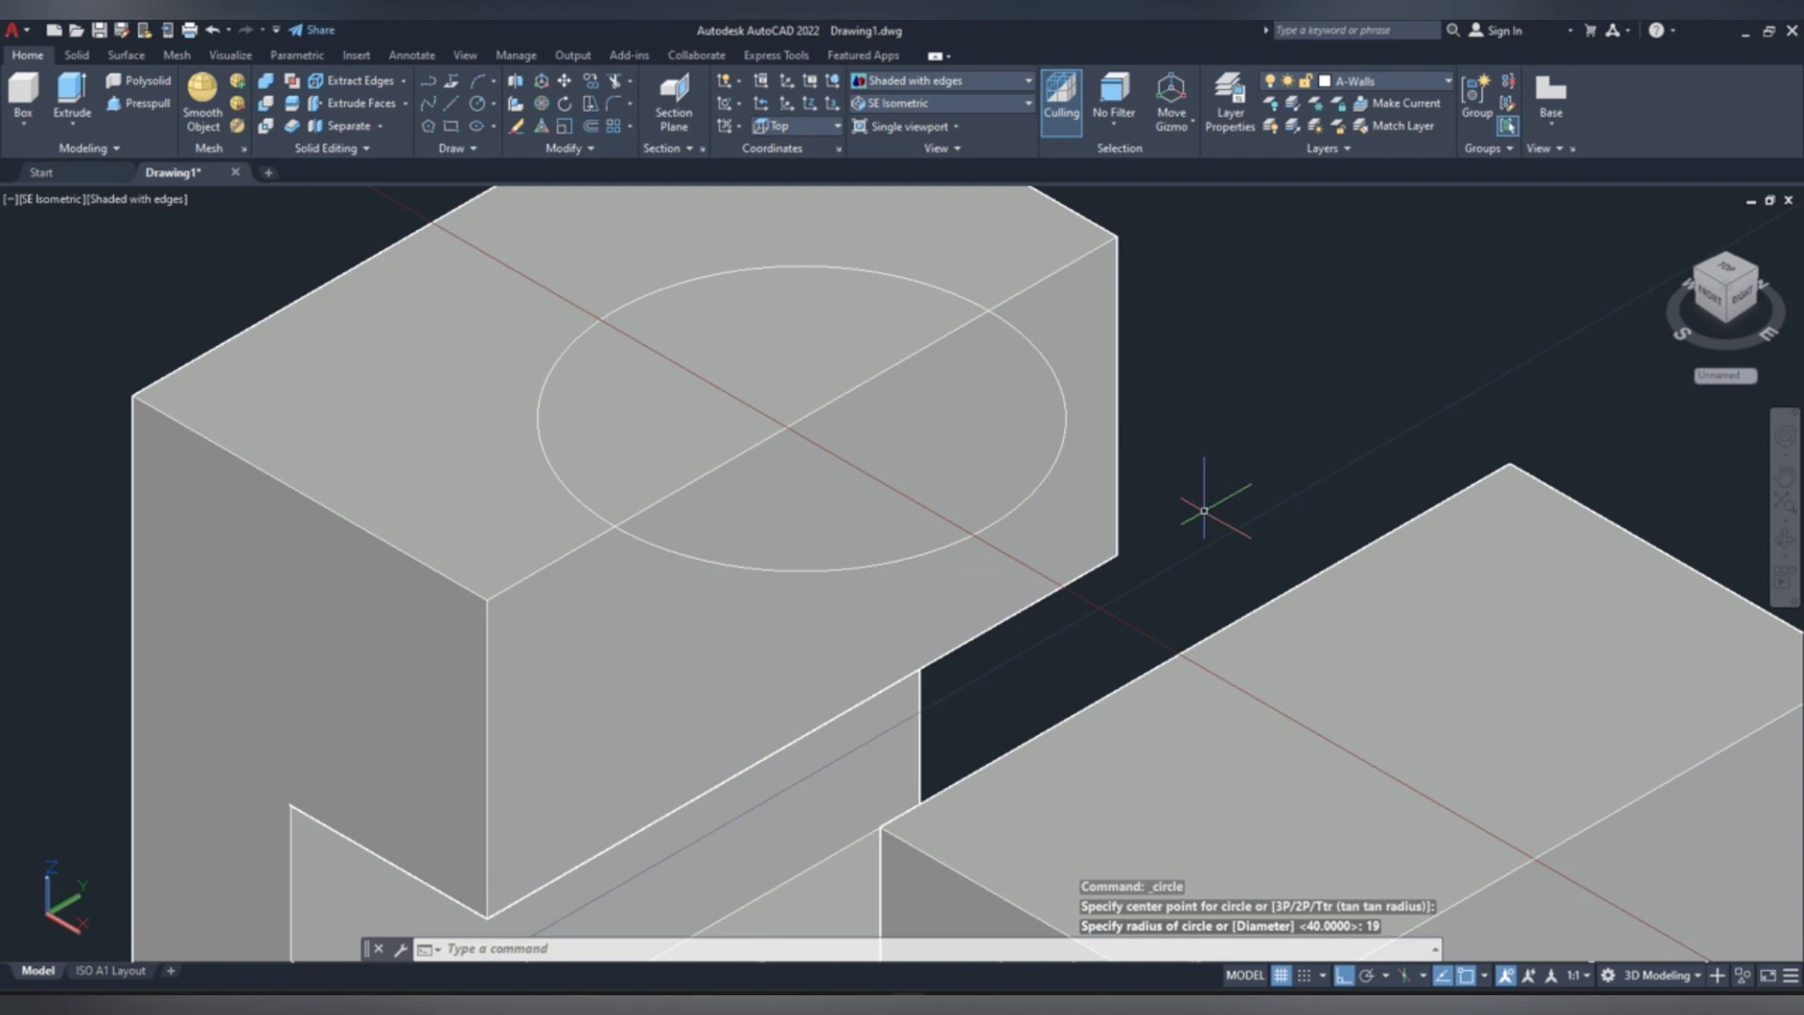
scroll(1204, 510, down, 6)
scroll(789, 218, up, 2)
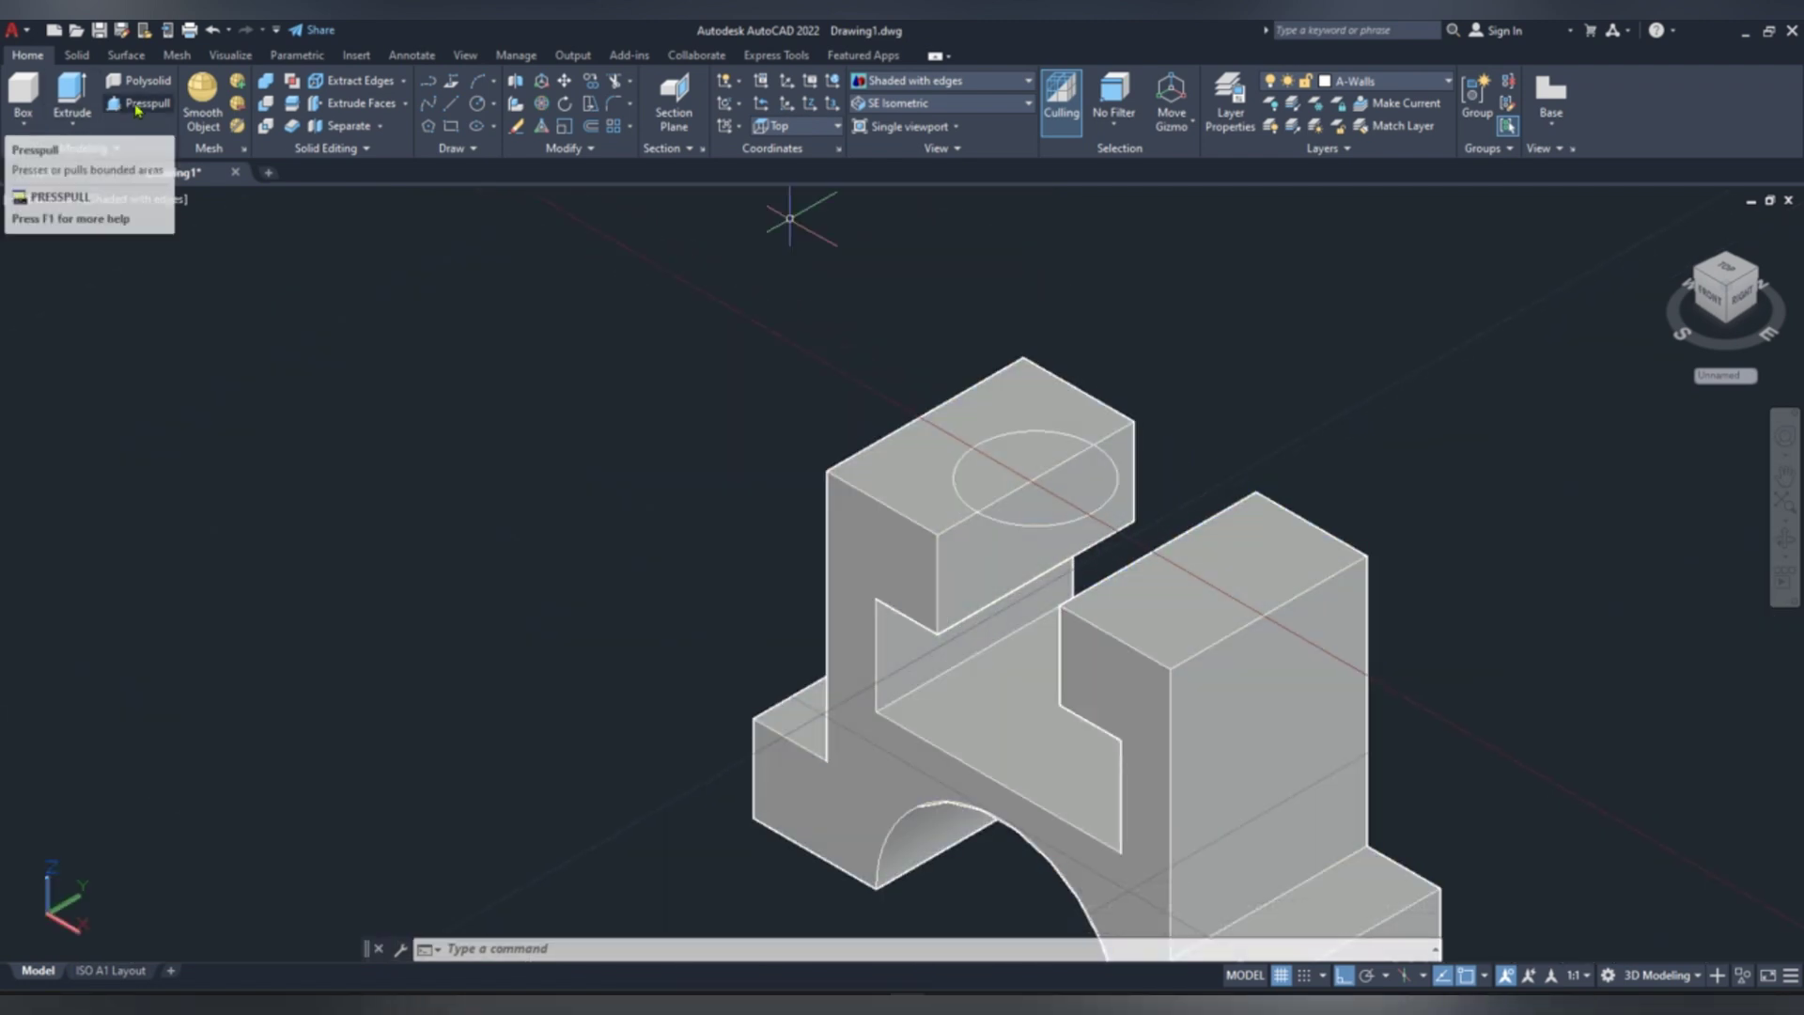
- Presspull the radius 19 circle 30 units to form the cylinder
click(137, 105)
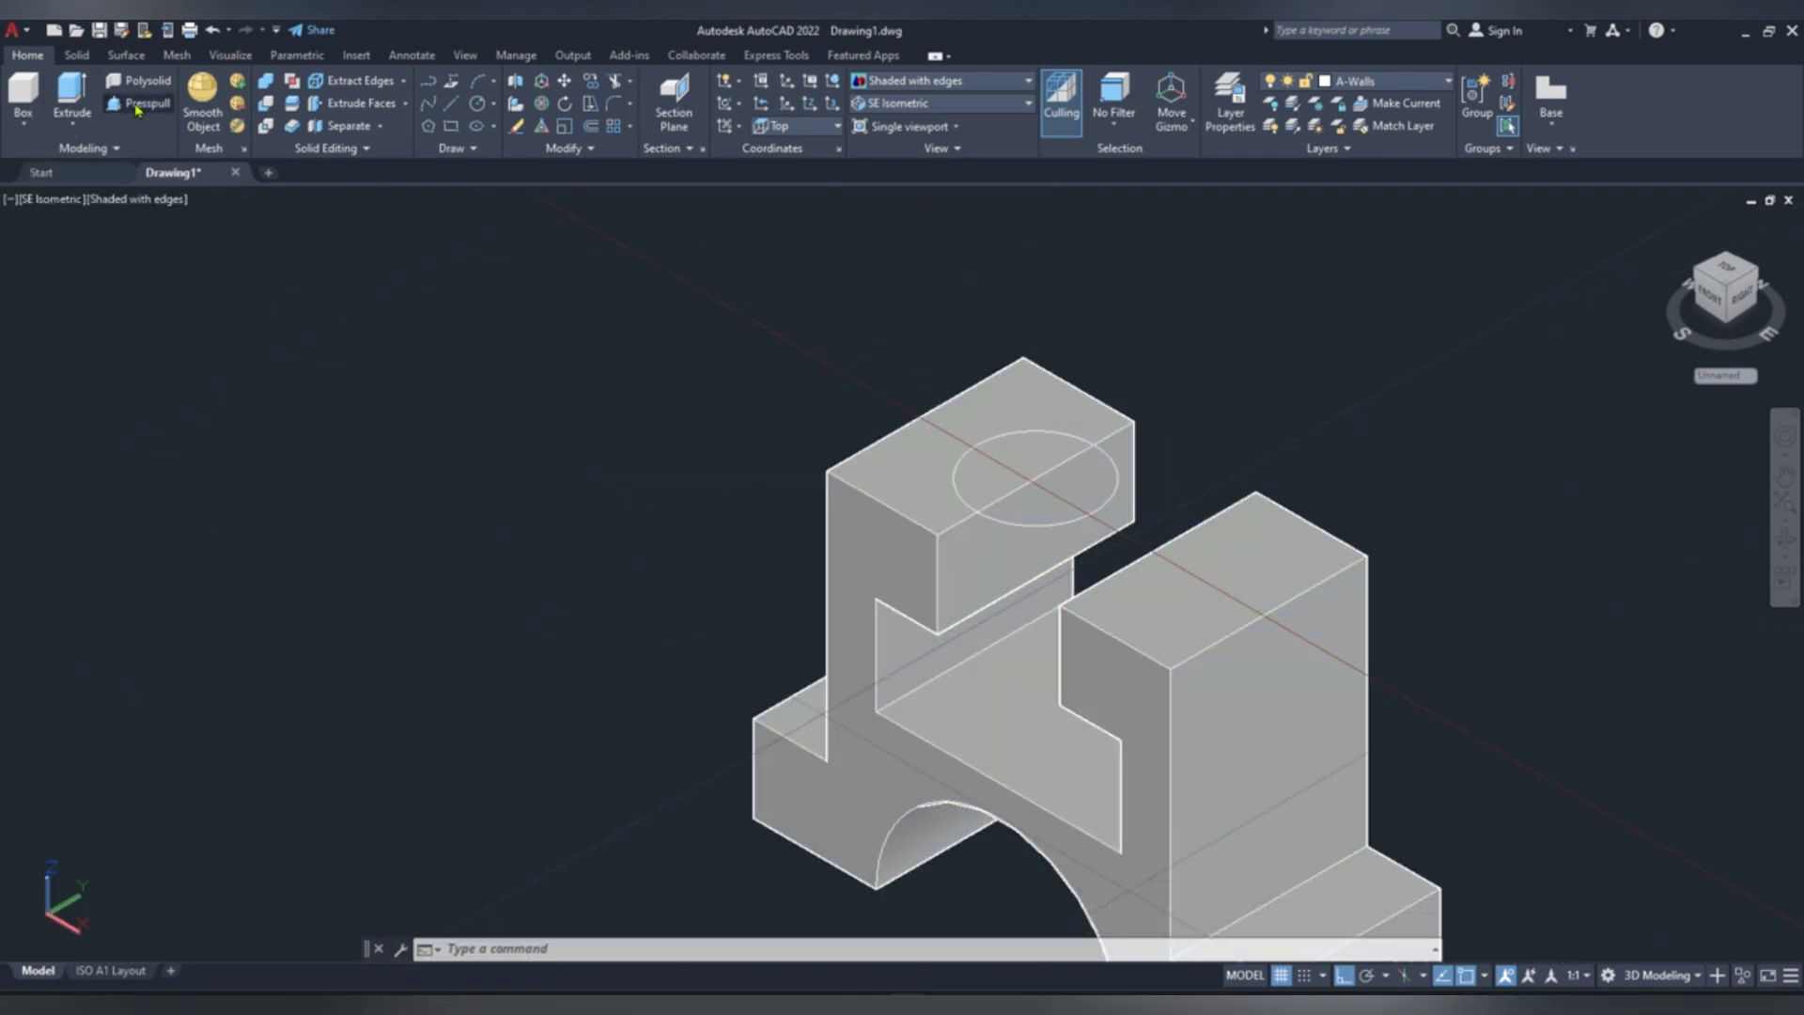
click(1109, 501)
scroll(1113, 519, up, 2)
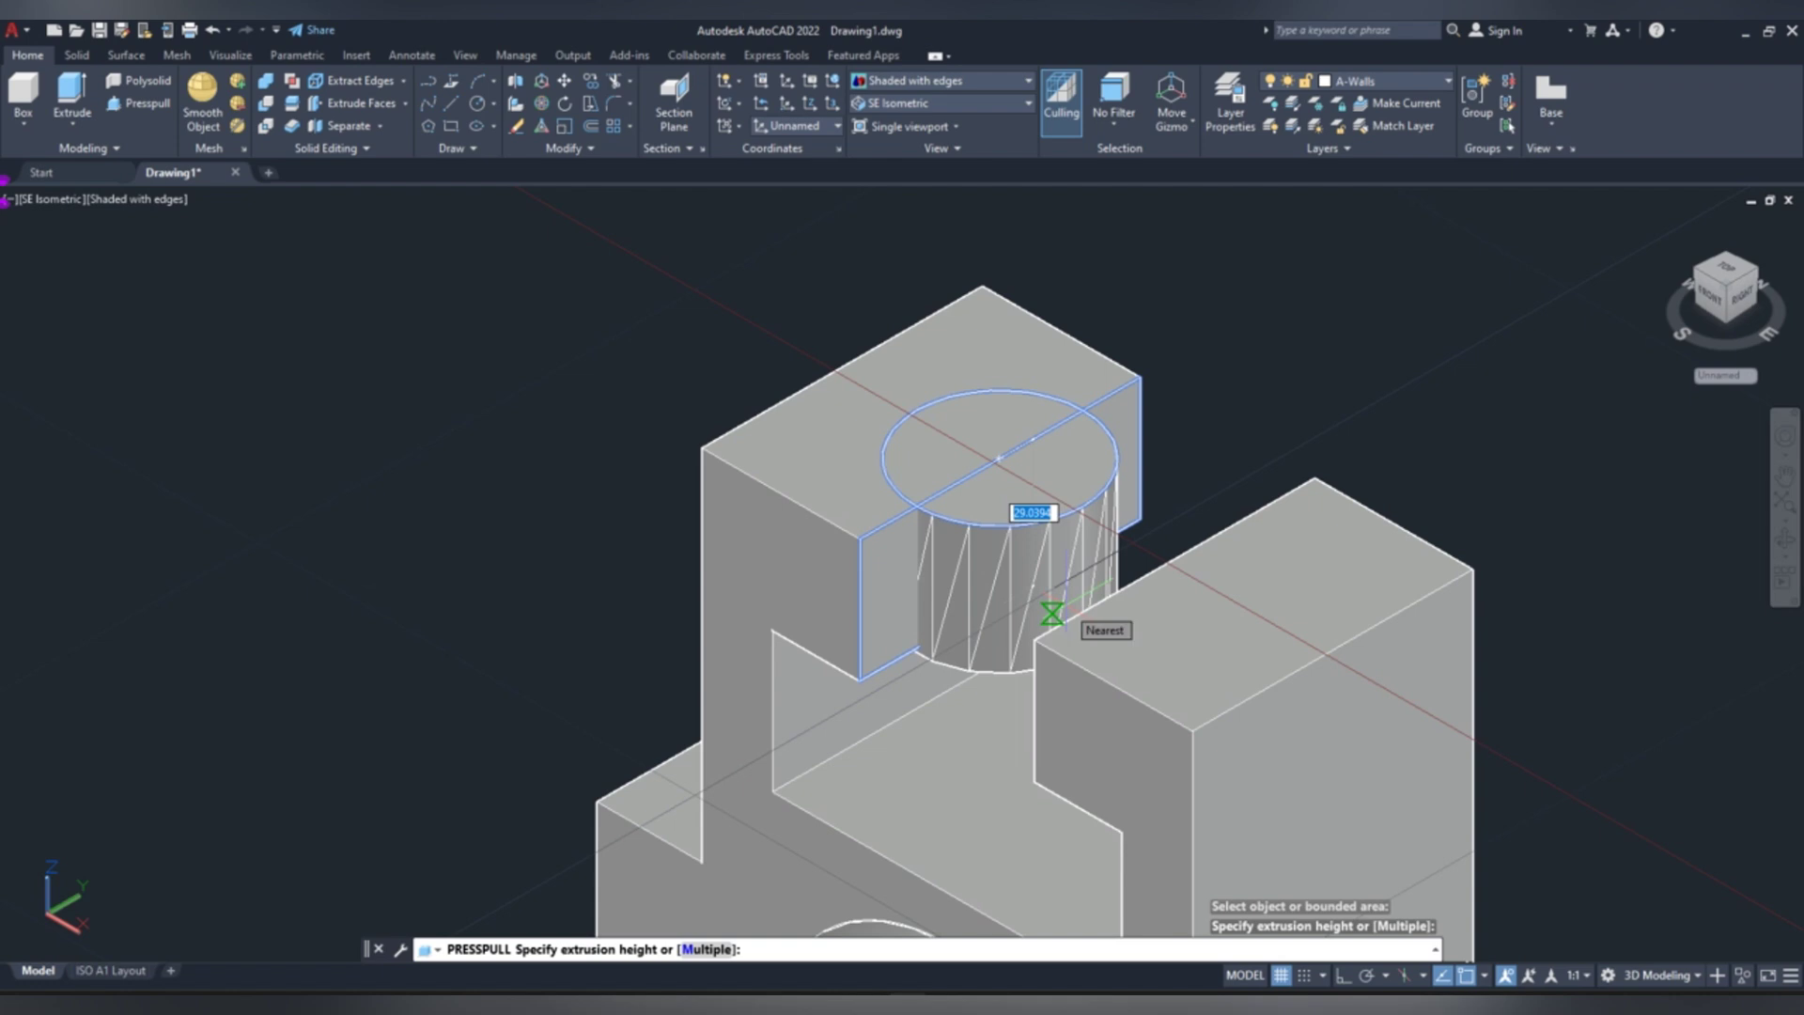
text(3)
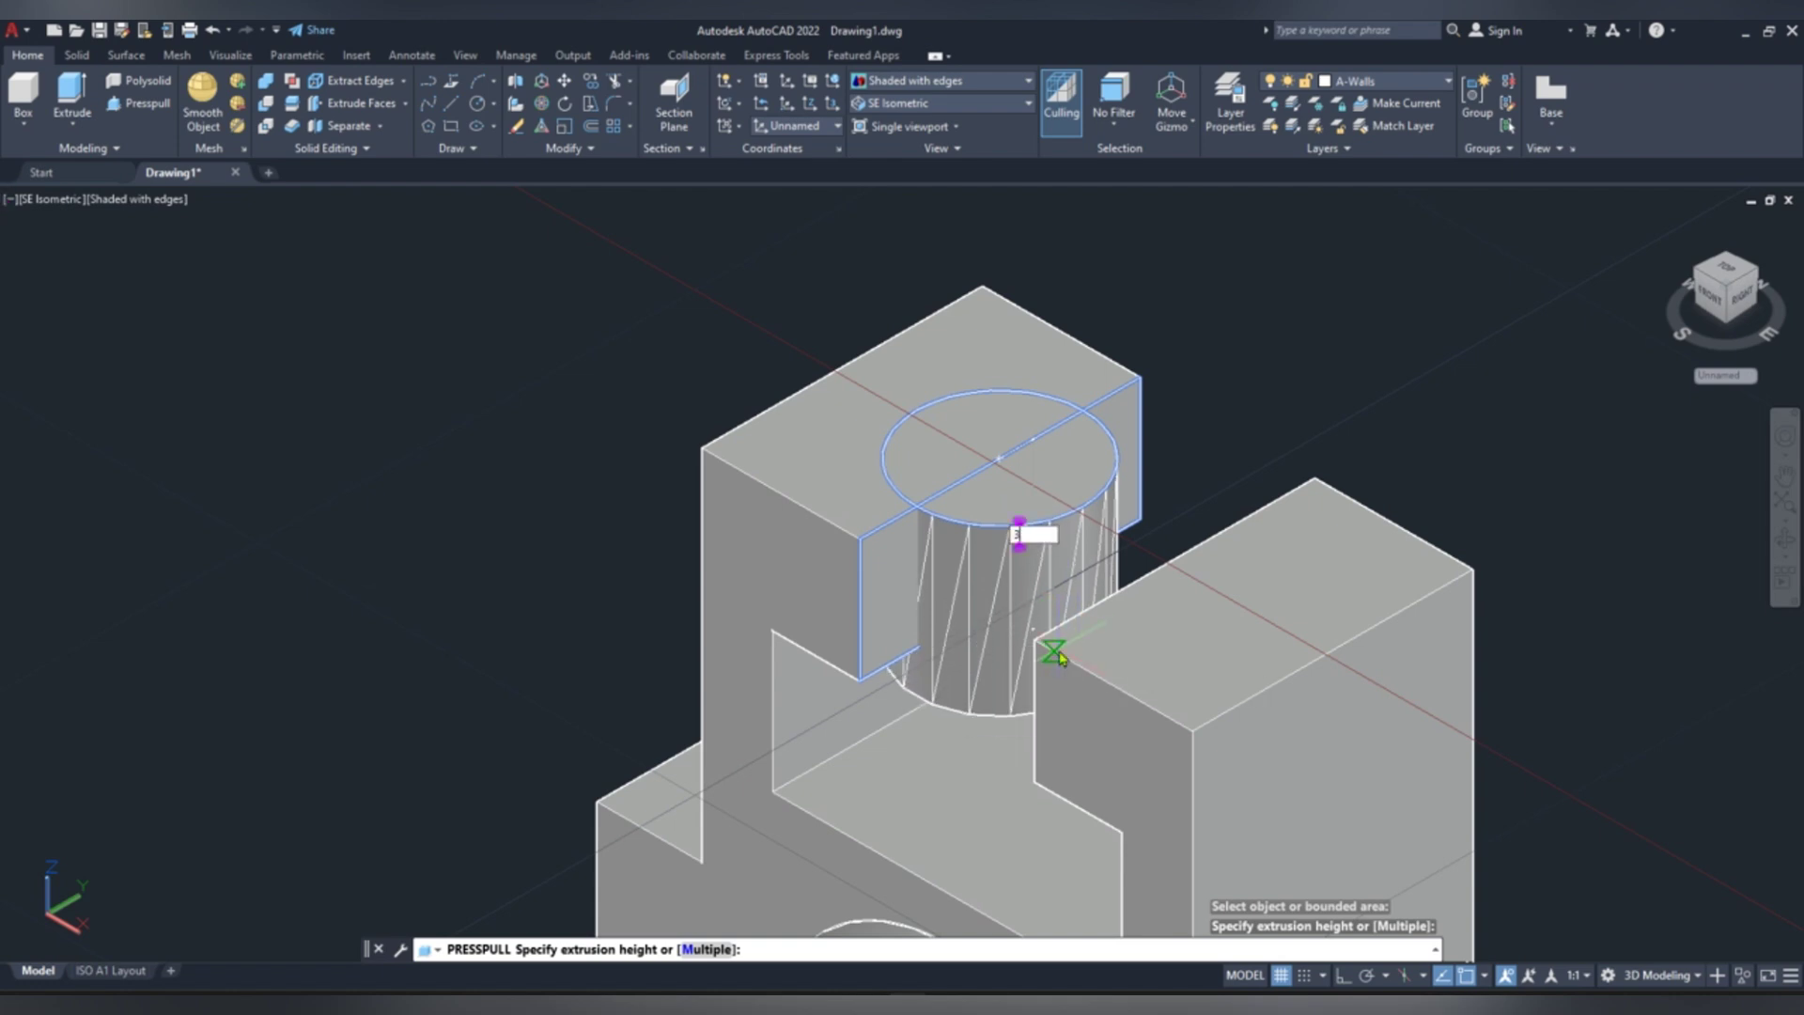
text(0)
key(Return)
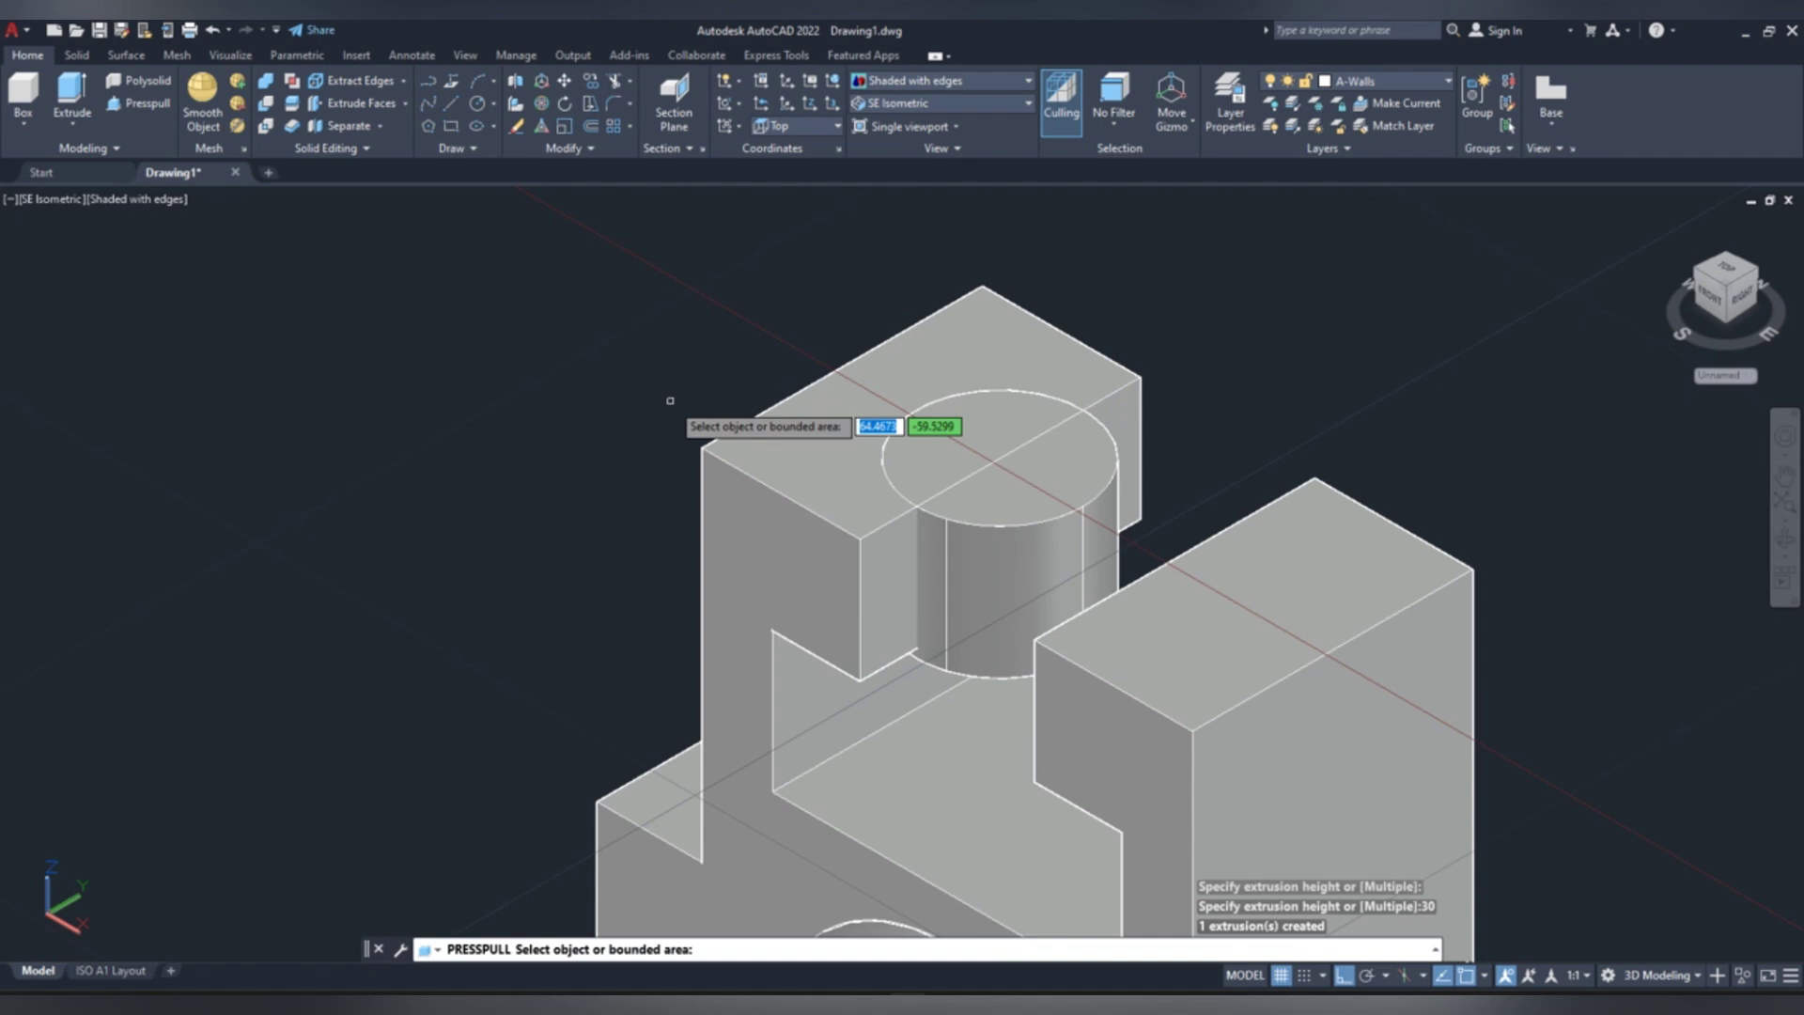
key(Return)
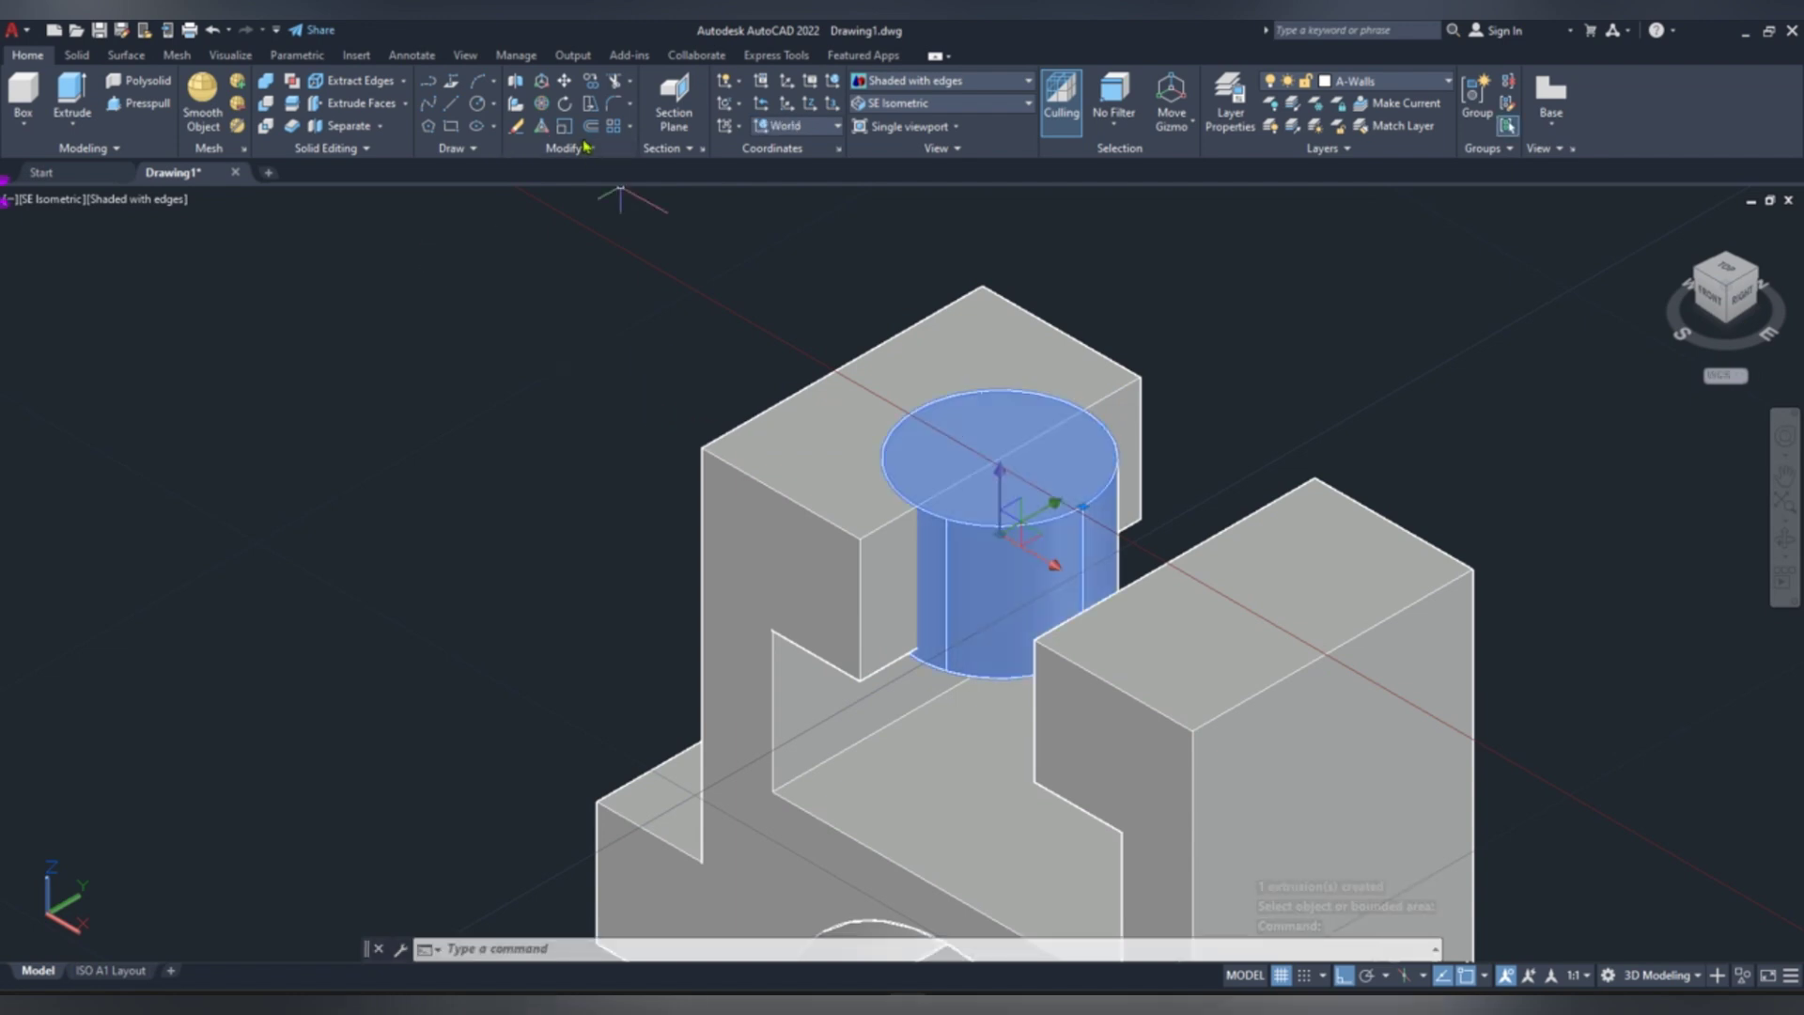
- Copy the 30-unit cylinder 40 units over, from its top centre to the right block's edge midpoint
click(590, 84)
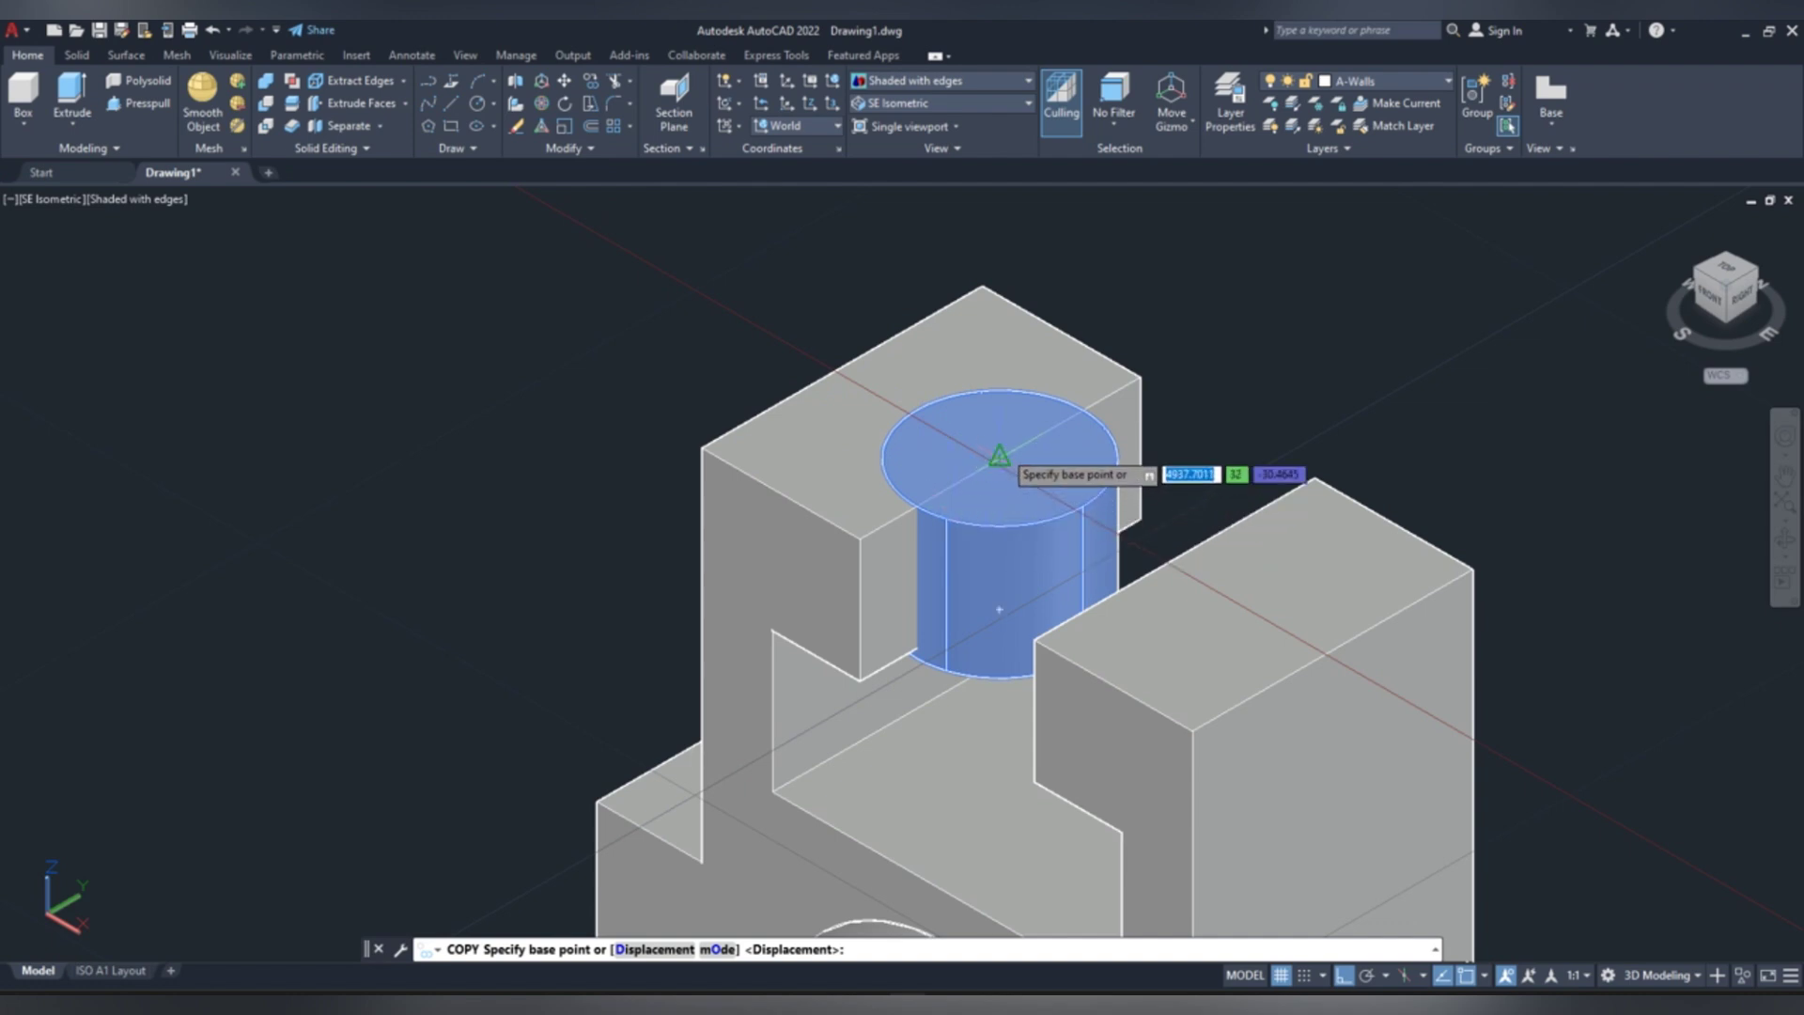
click(998, 456)
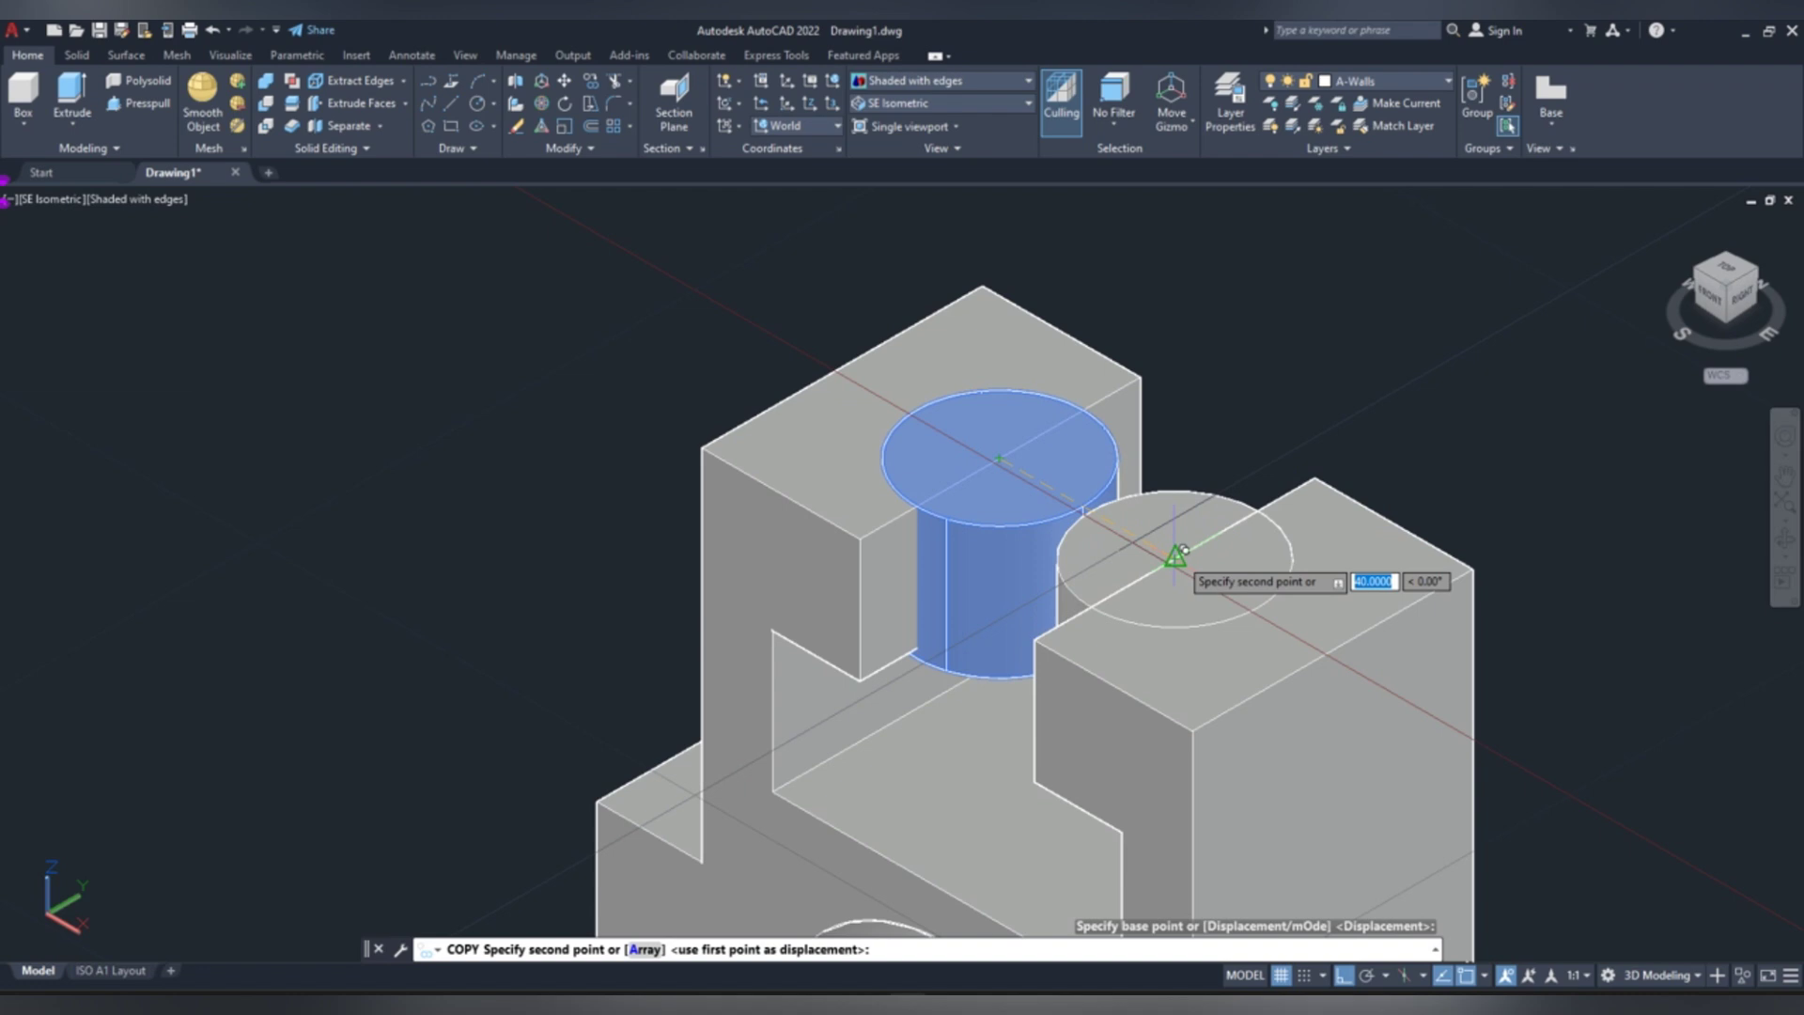
click(1183, 550)
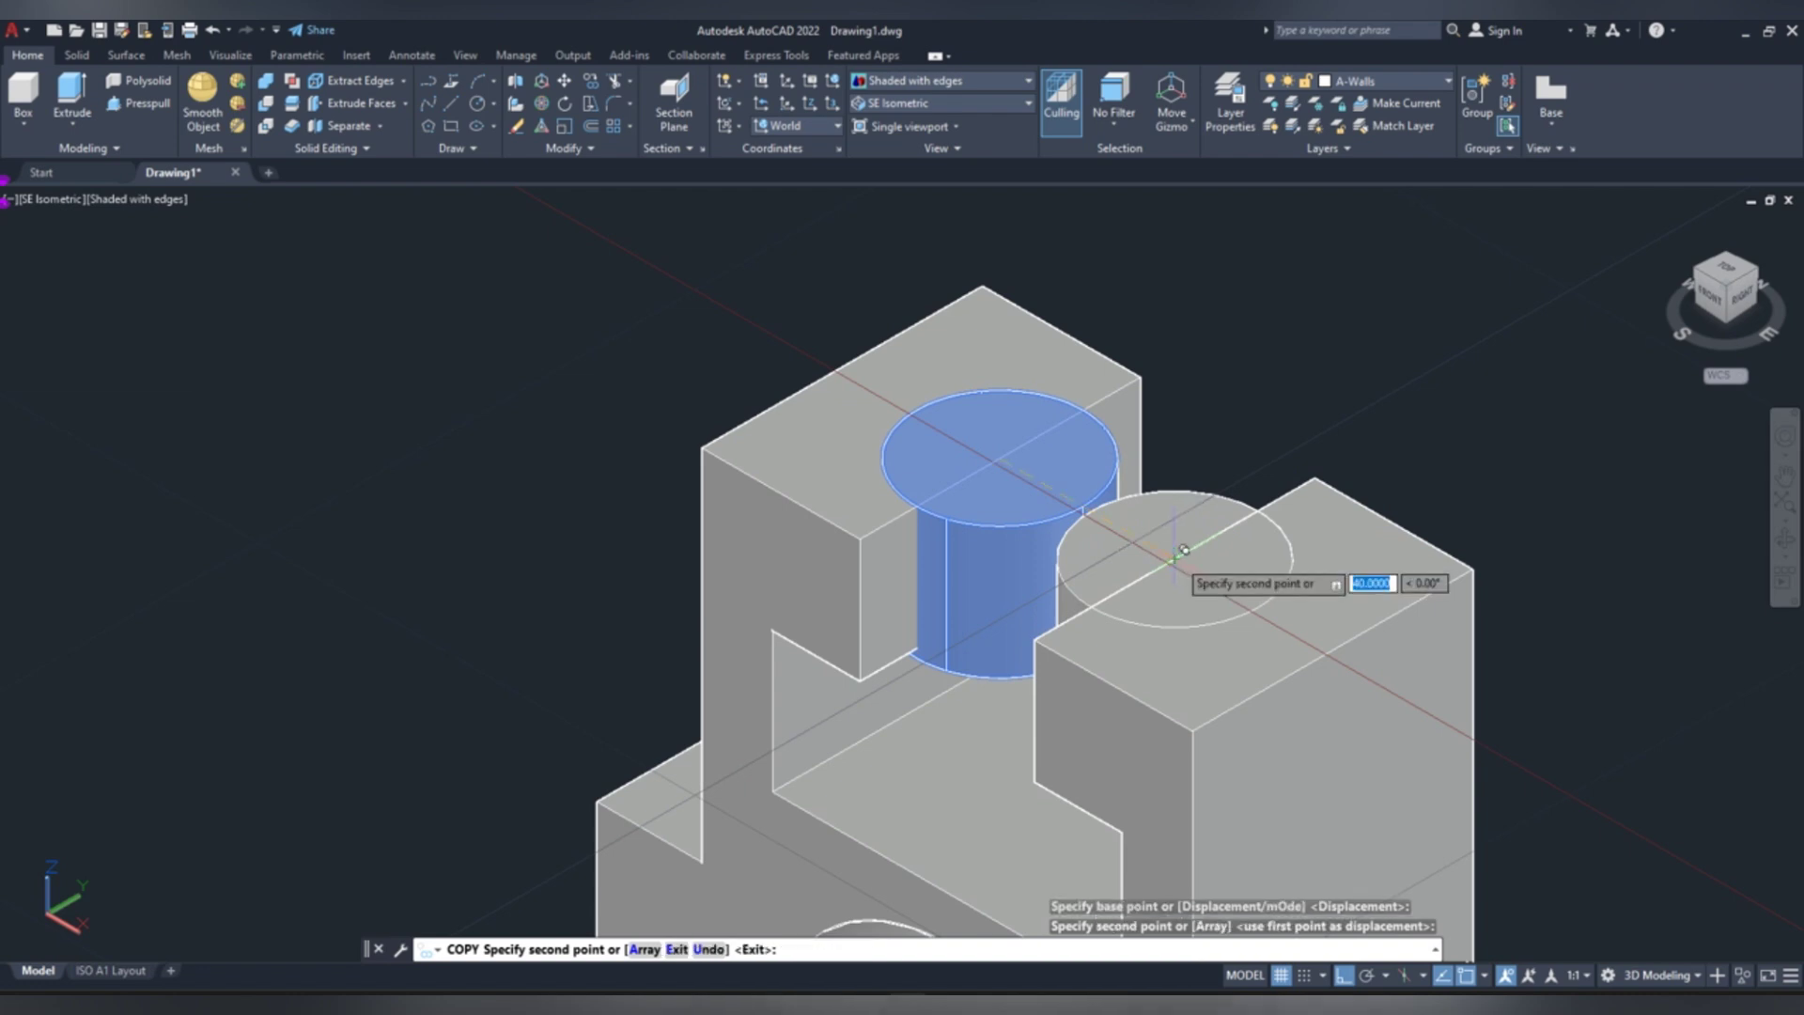
right_click(1232, 500)
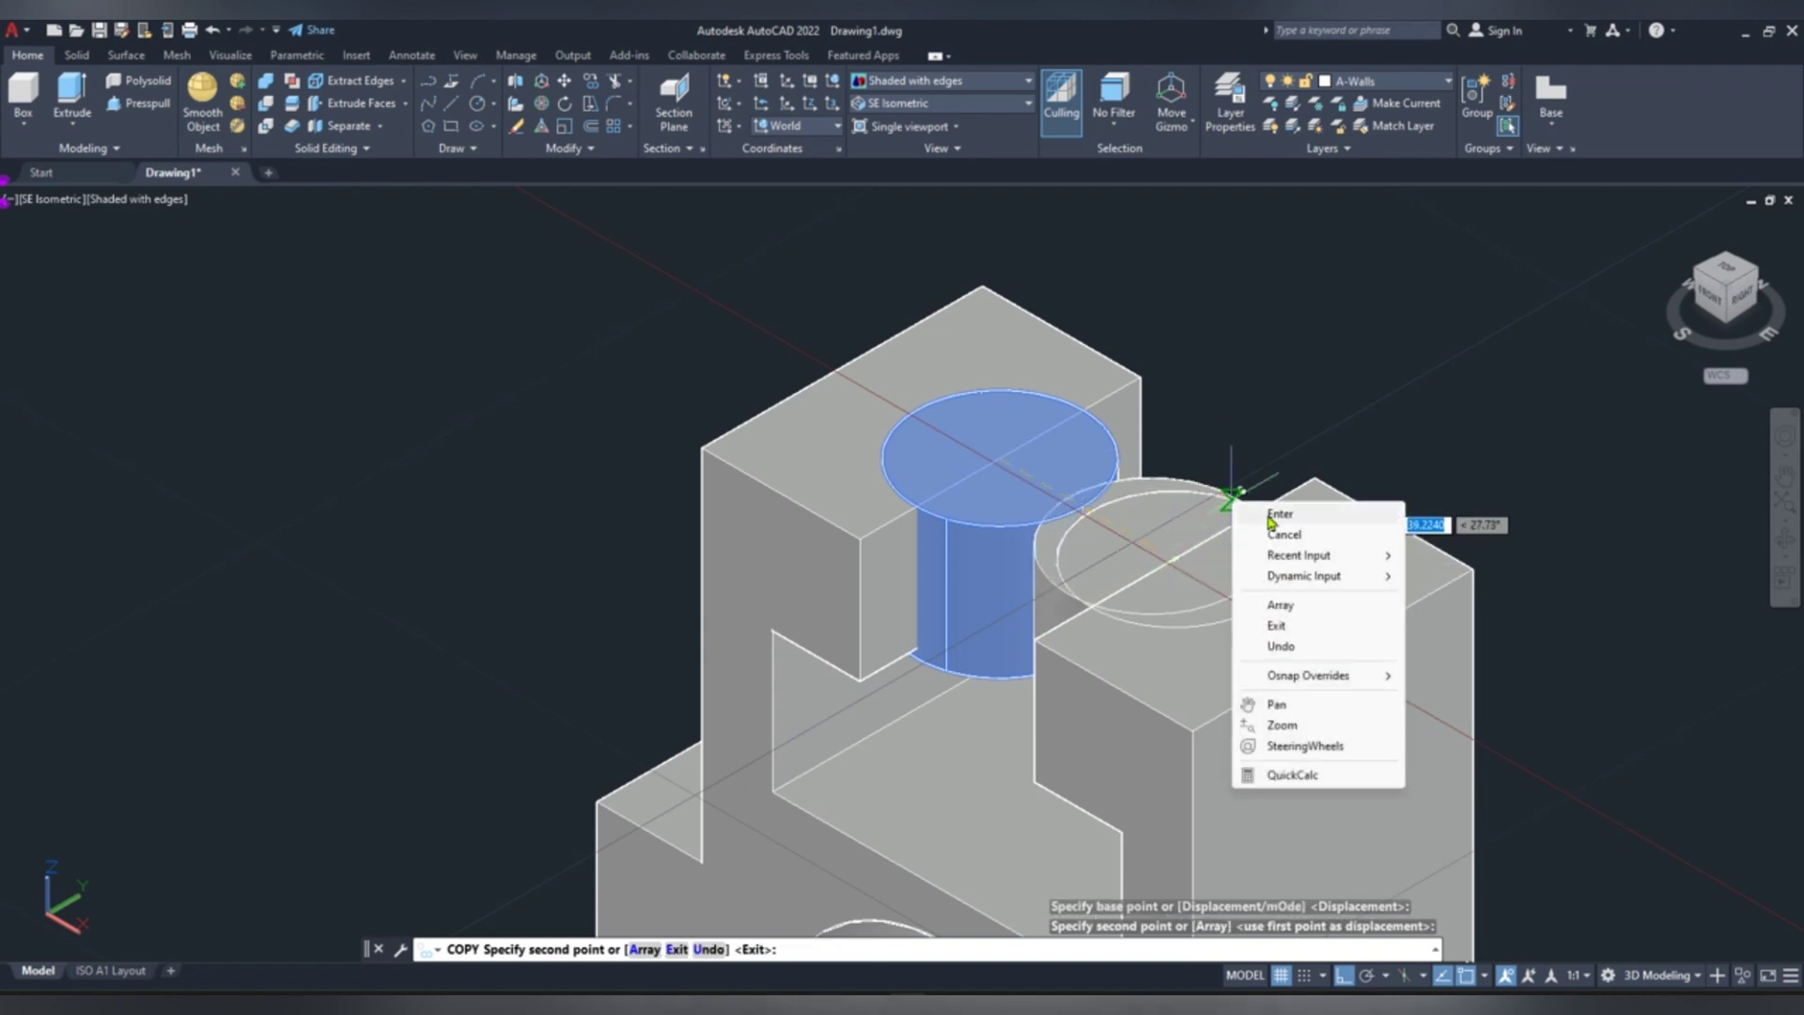
click(1278, 514)
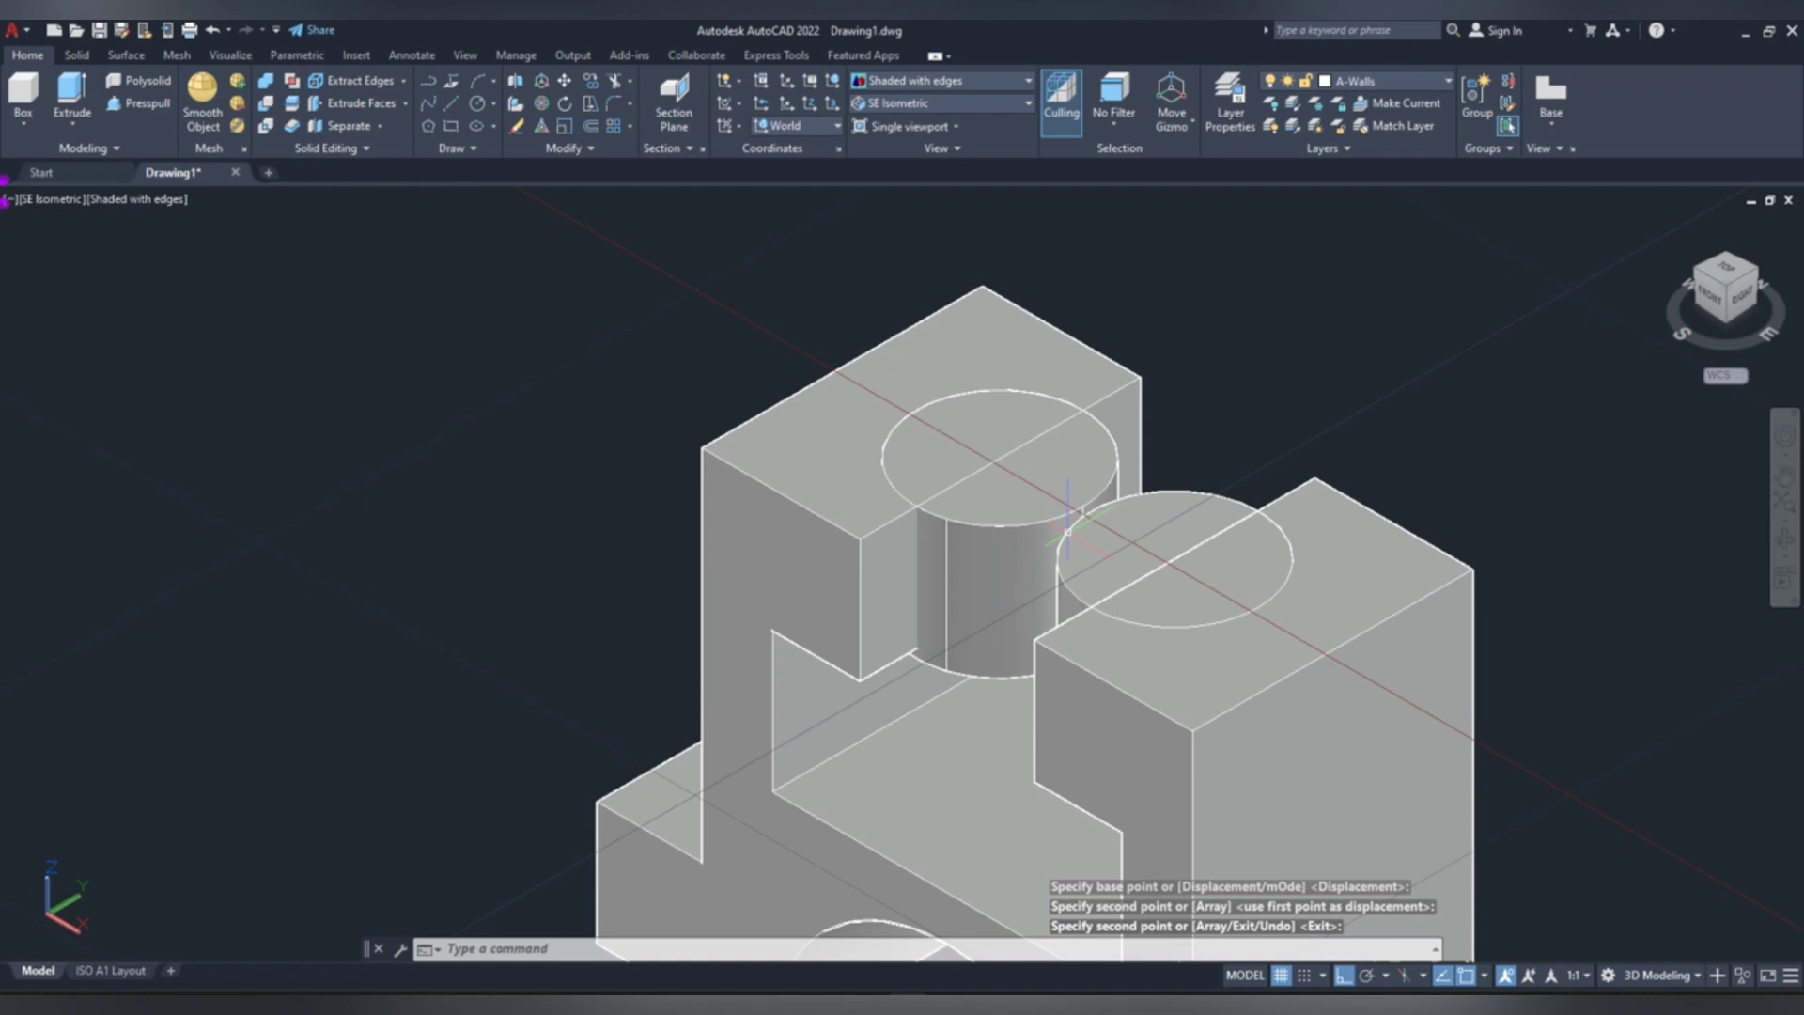
scroll(1026, 541, up, 3)
scroll(996, 516, down, 6)
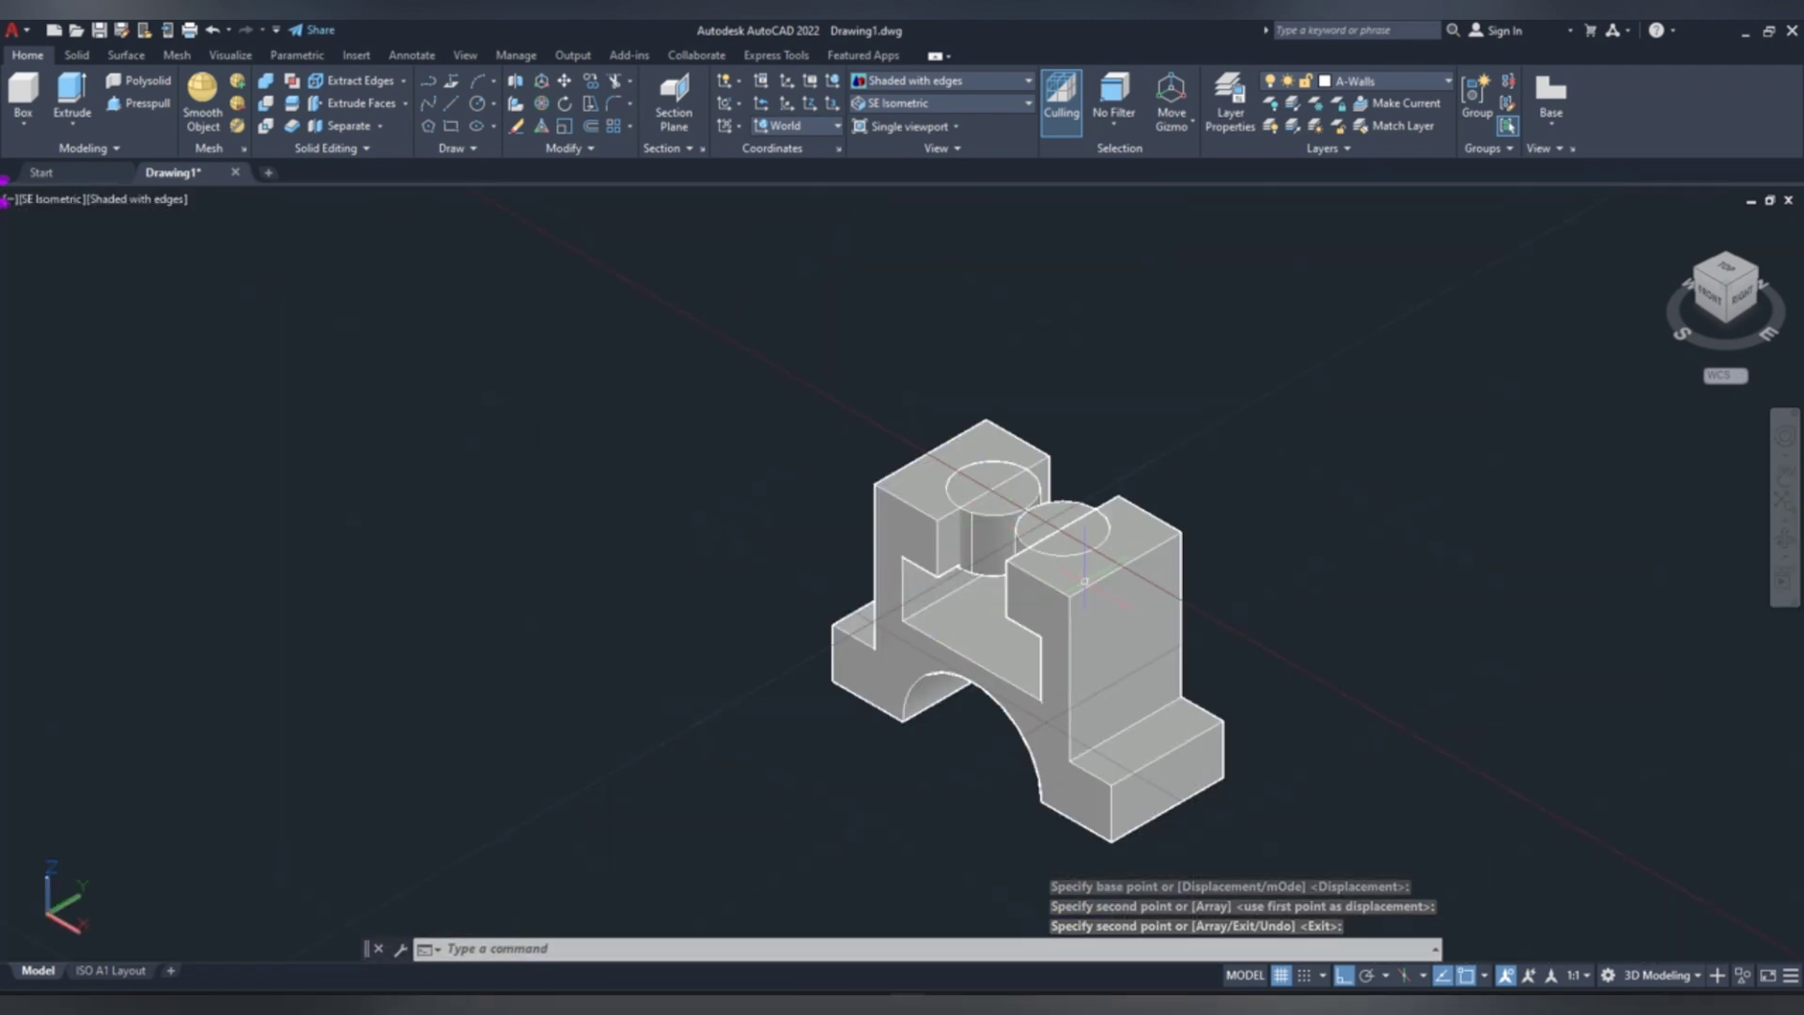
scroll(989, 508, up, 3)
scroll(295, 240, down, 2)
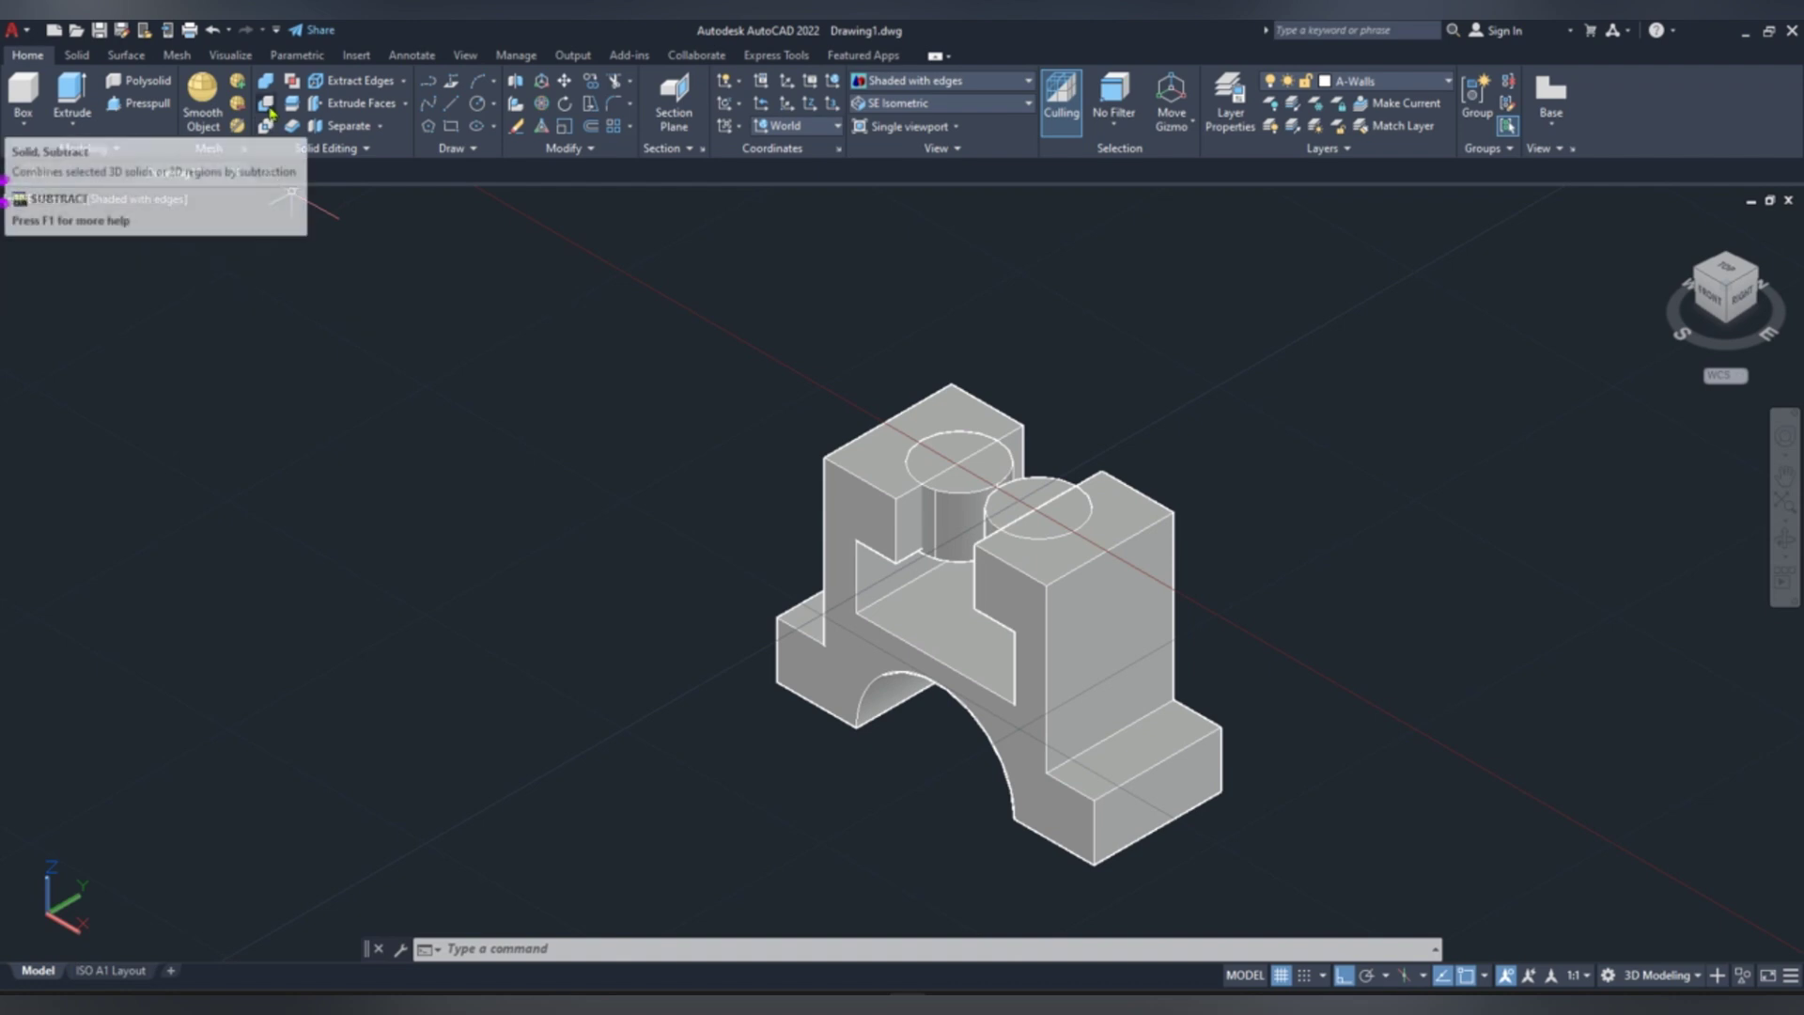
- Subtract both cylinders from the bracket to leave a round bore and a semicircular notch
click(269, 107)
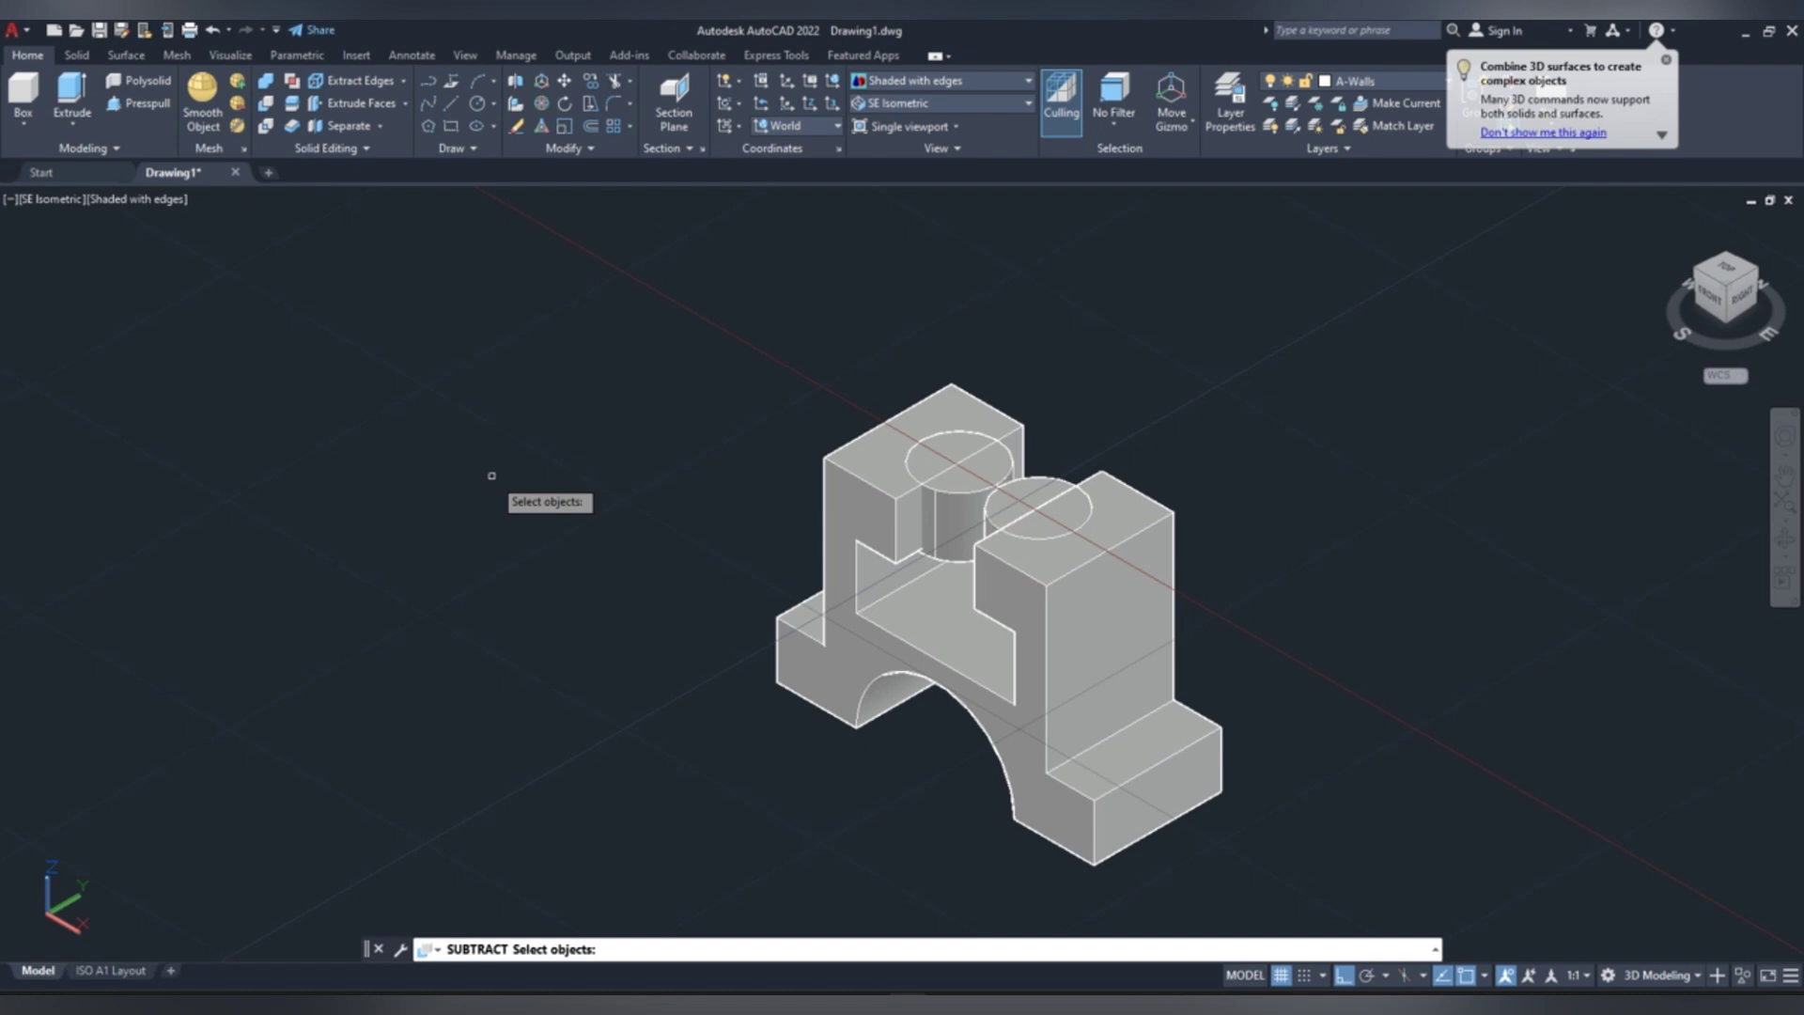
click(854, 475)
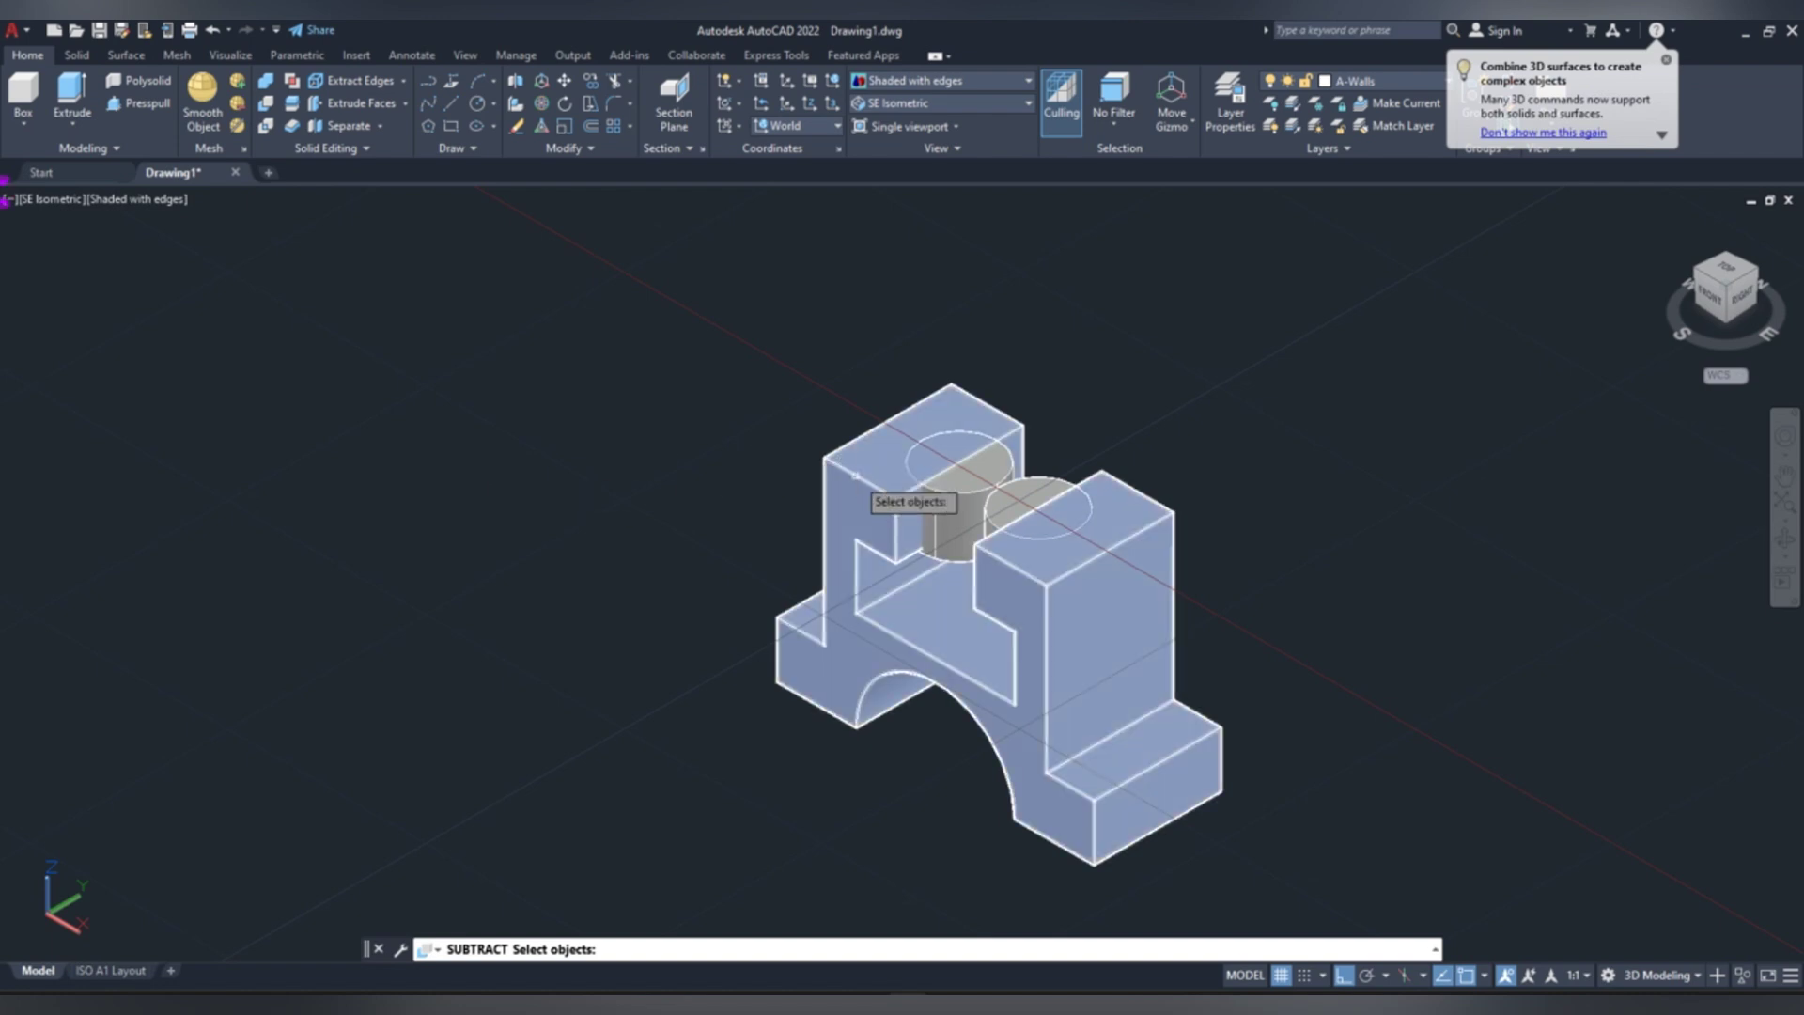
click(854, 474)
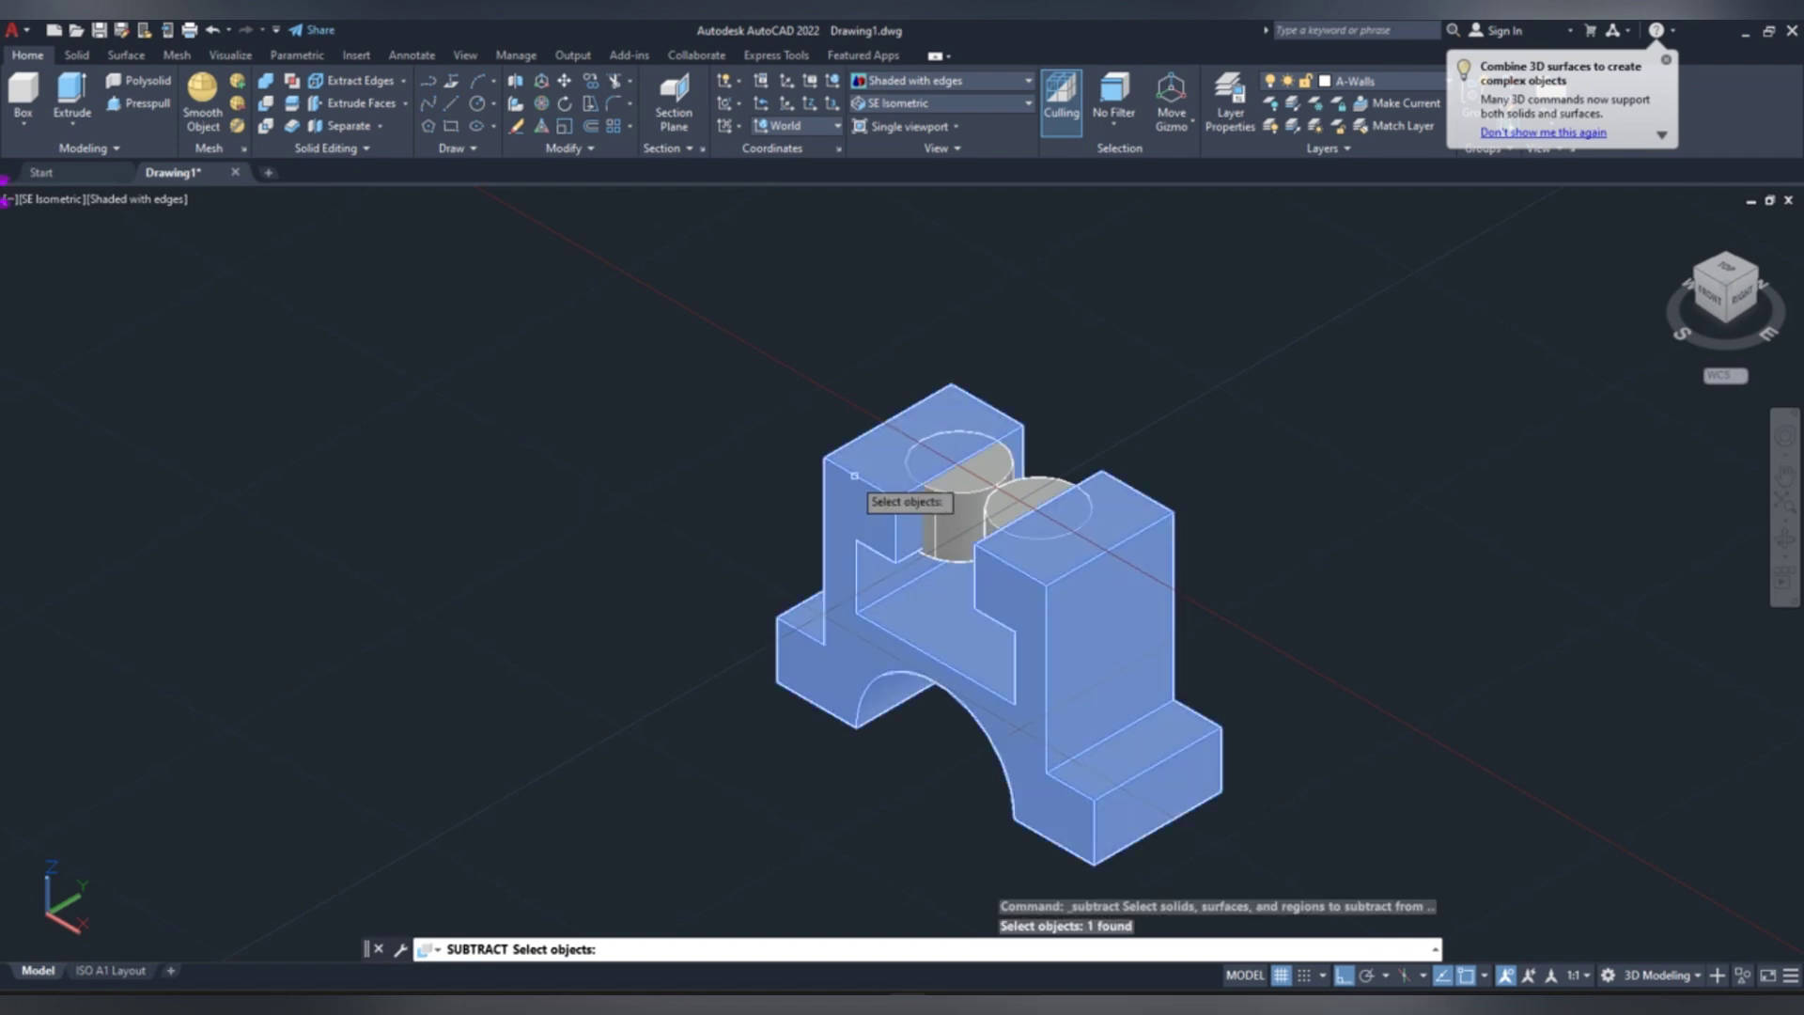
key(Return)
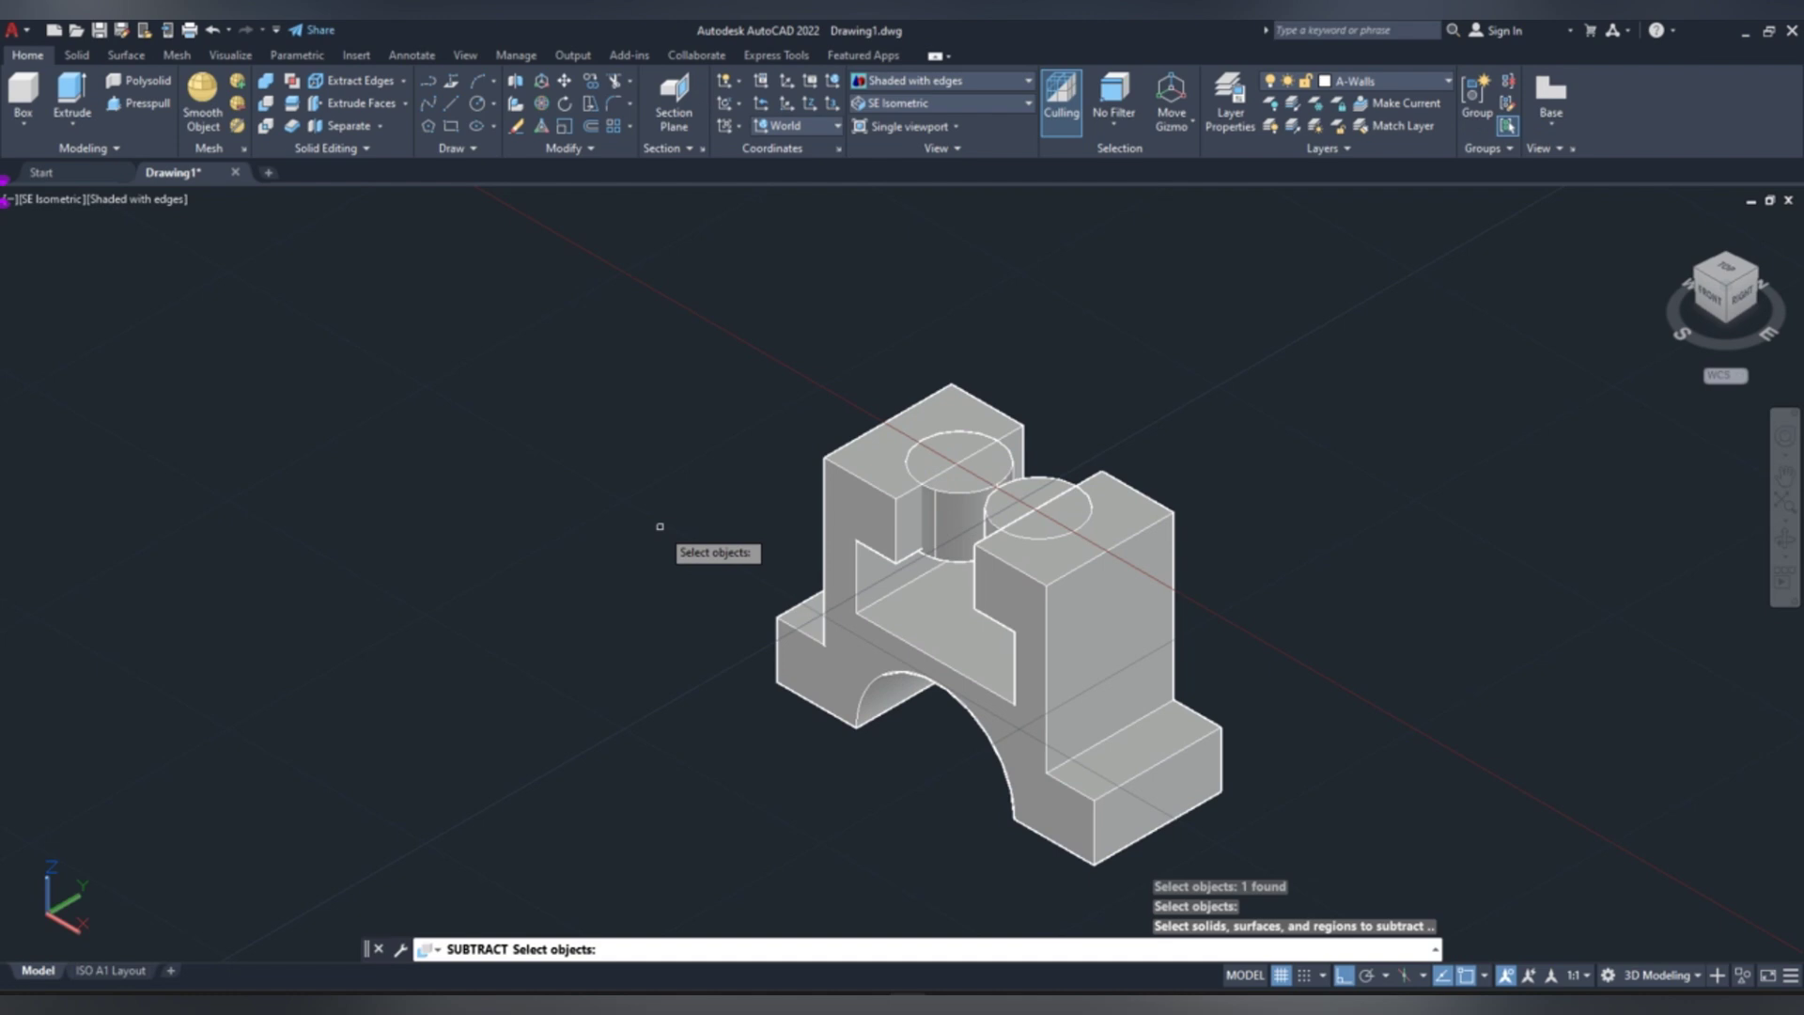
click(948, 503)
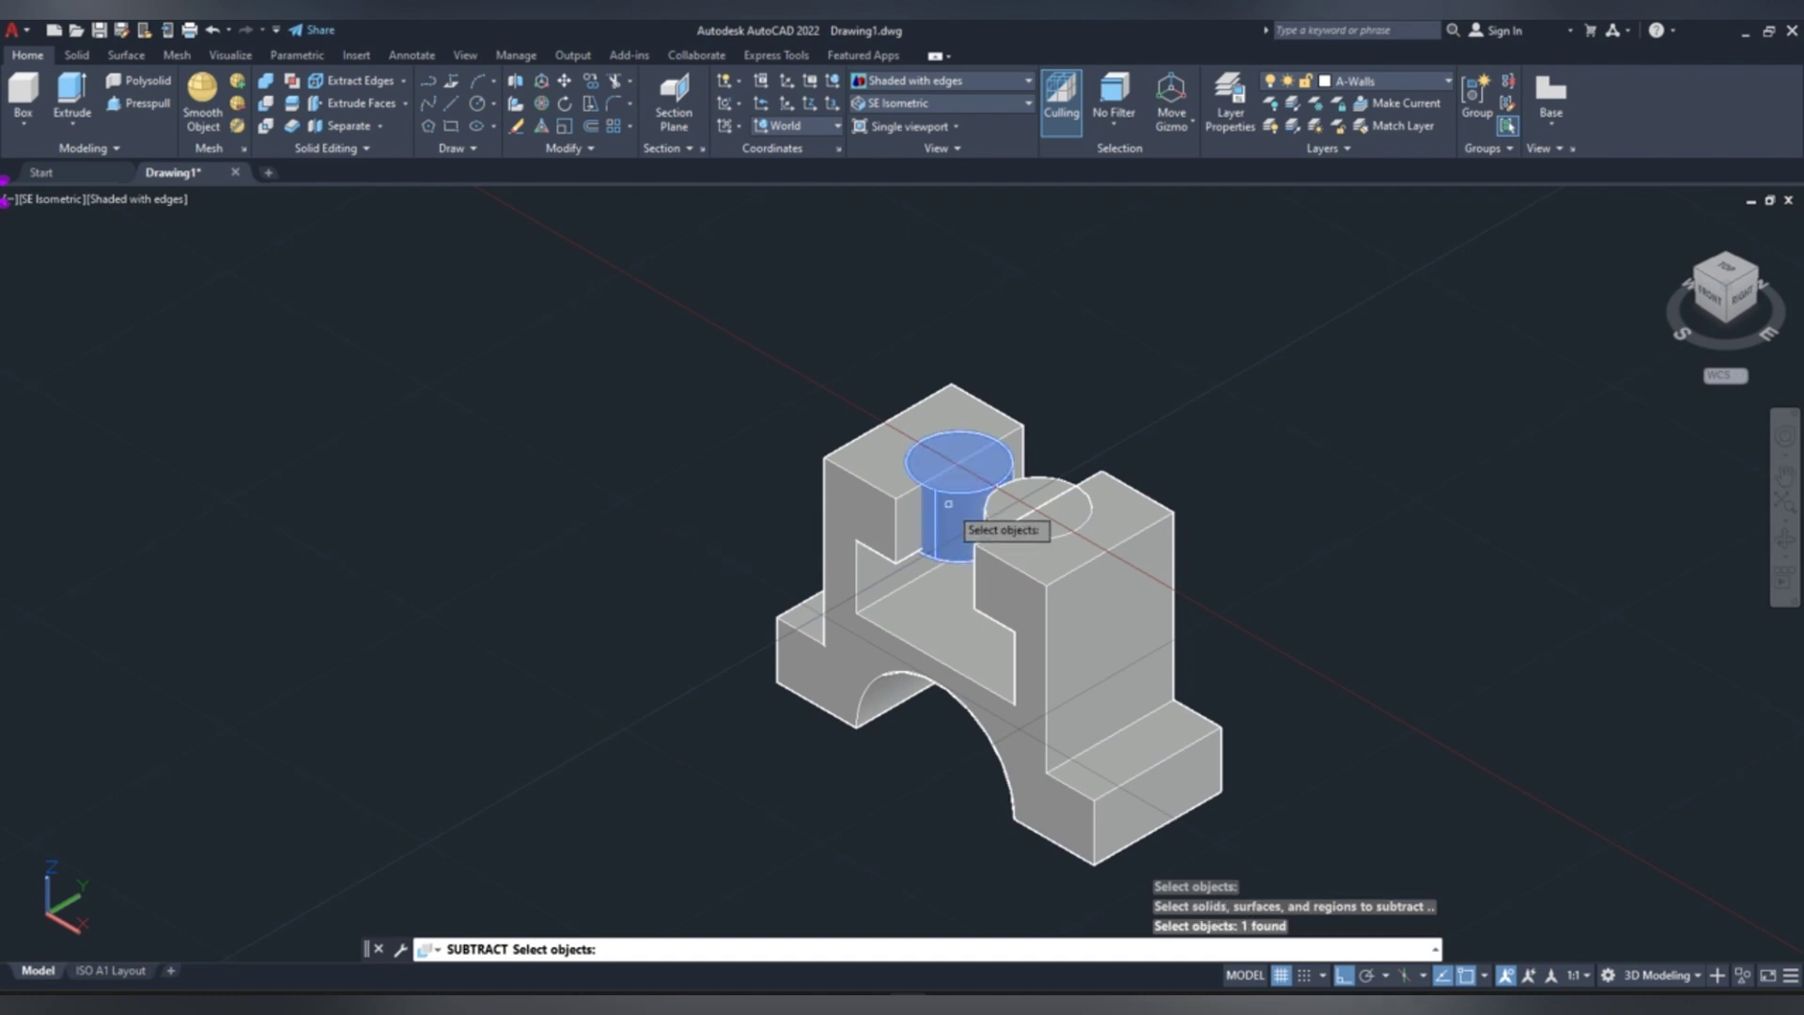
click(1043, 489)
key(Return)
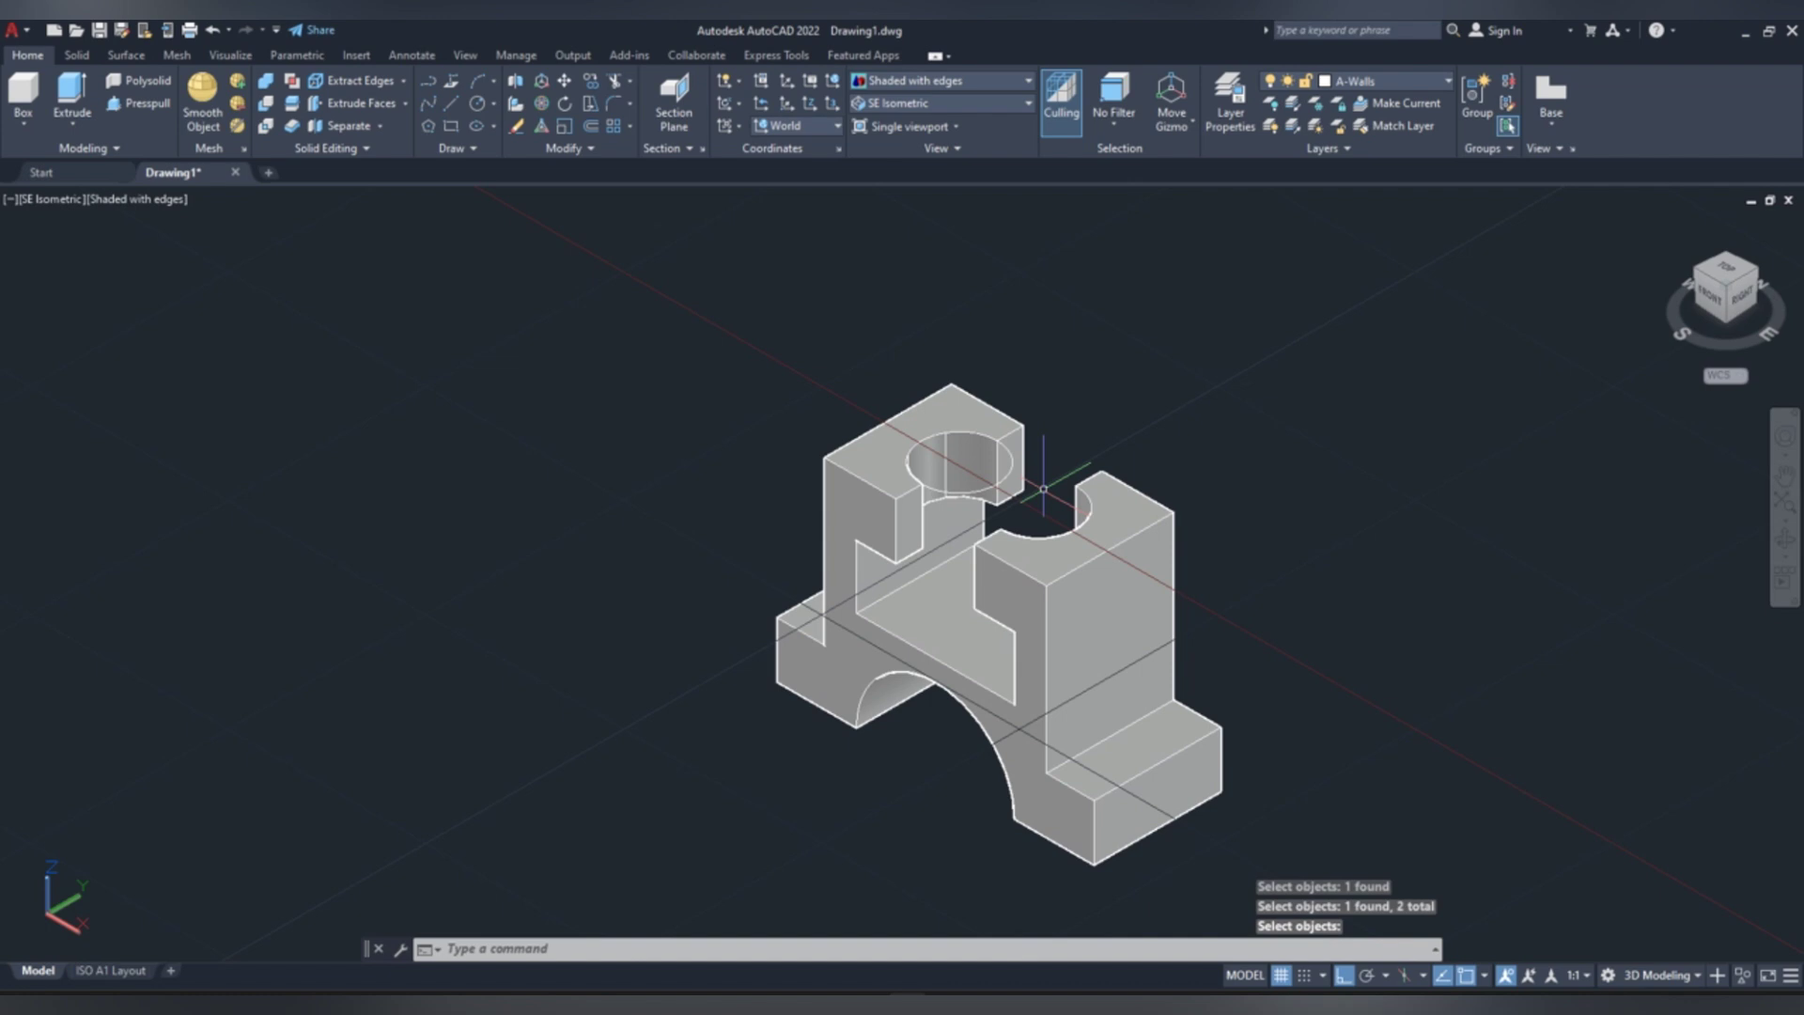
- Delete the leftover circle outline at the bore
scroll(1016, 500, up, 5)
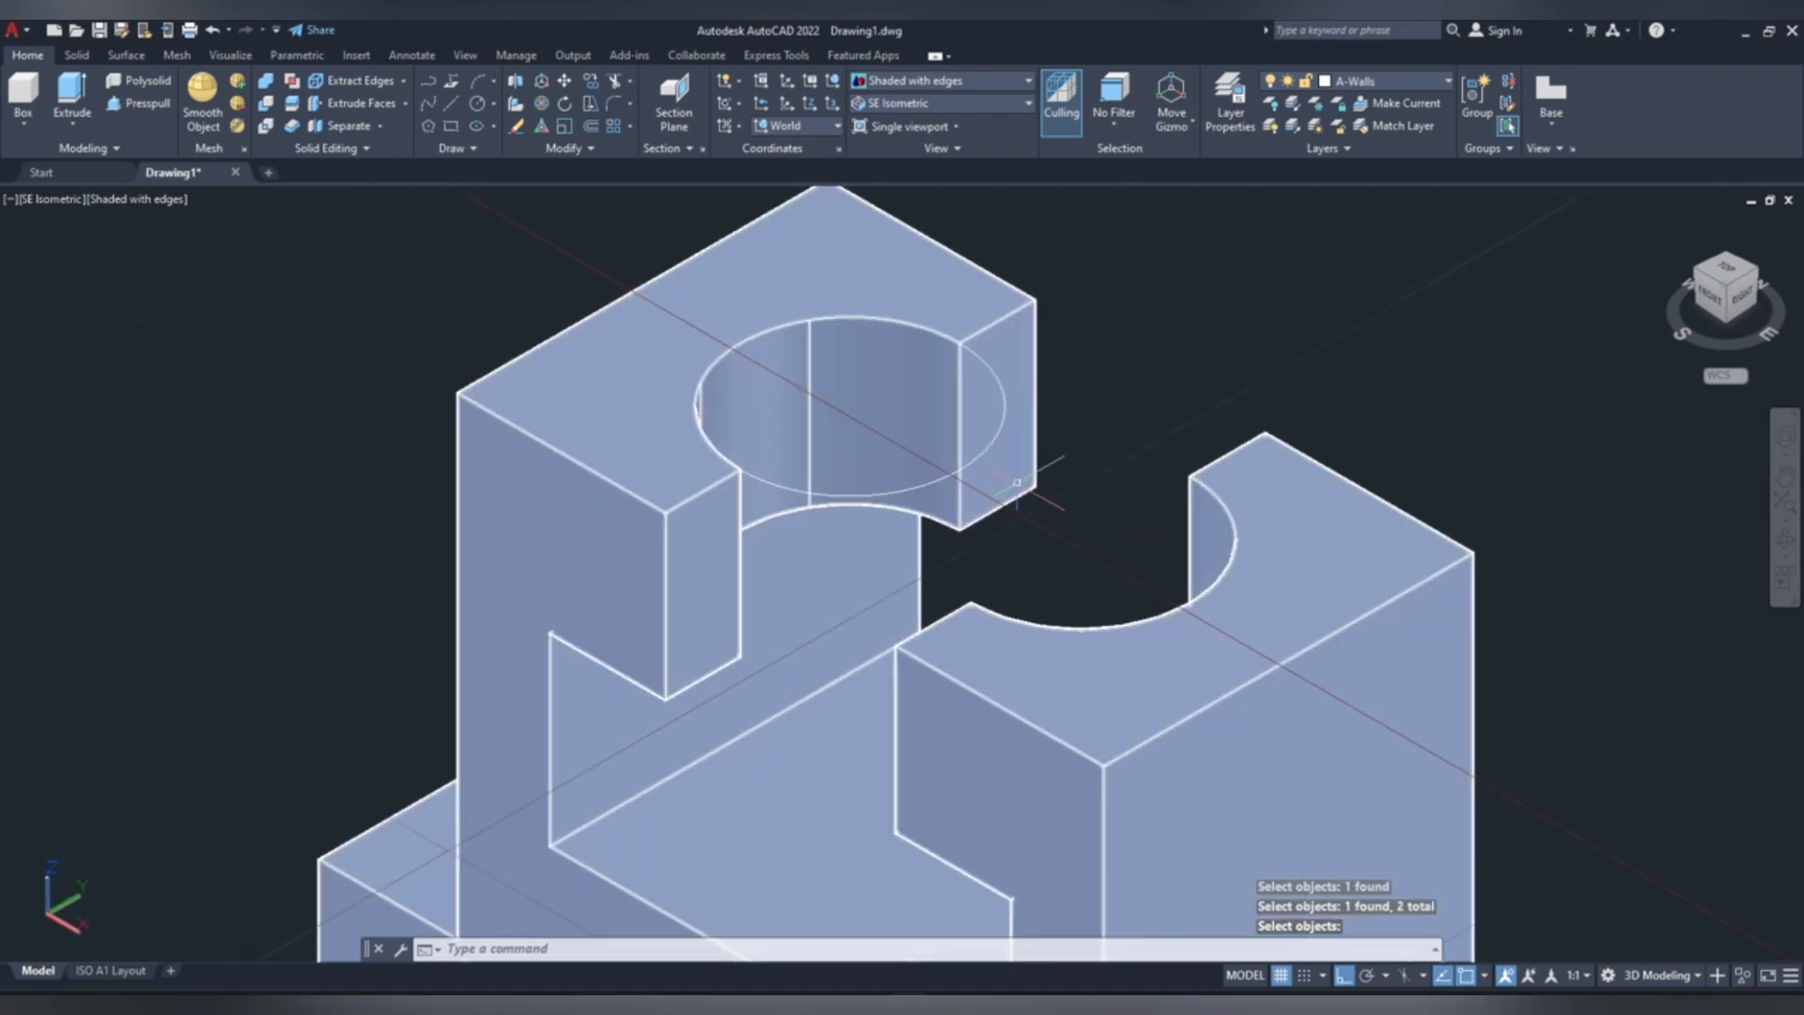
click(914, 488)
key(Delete)
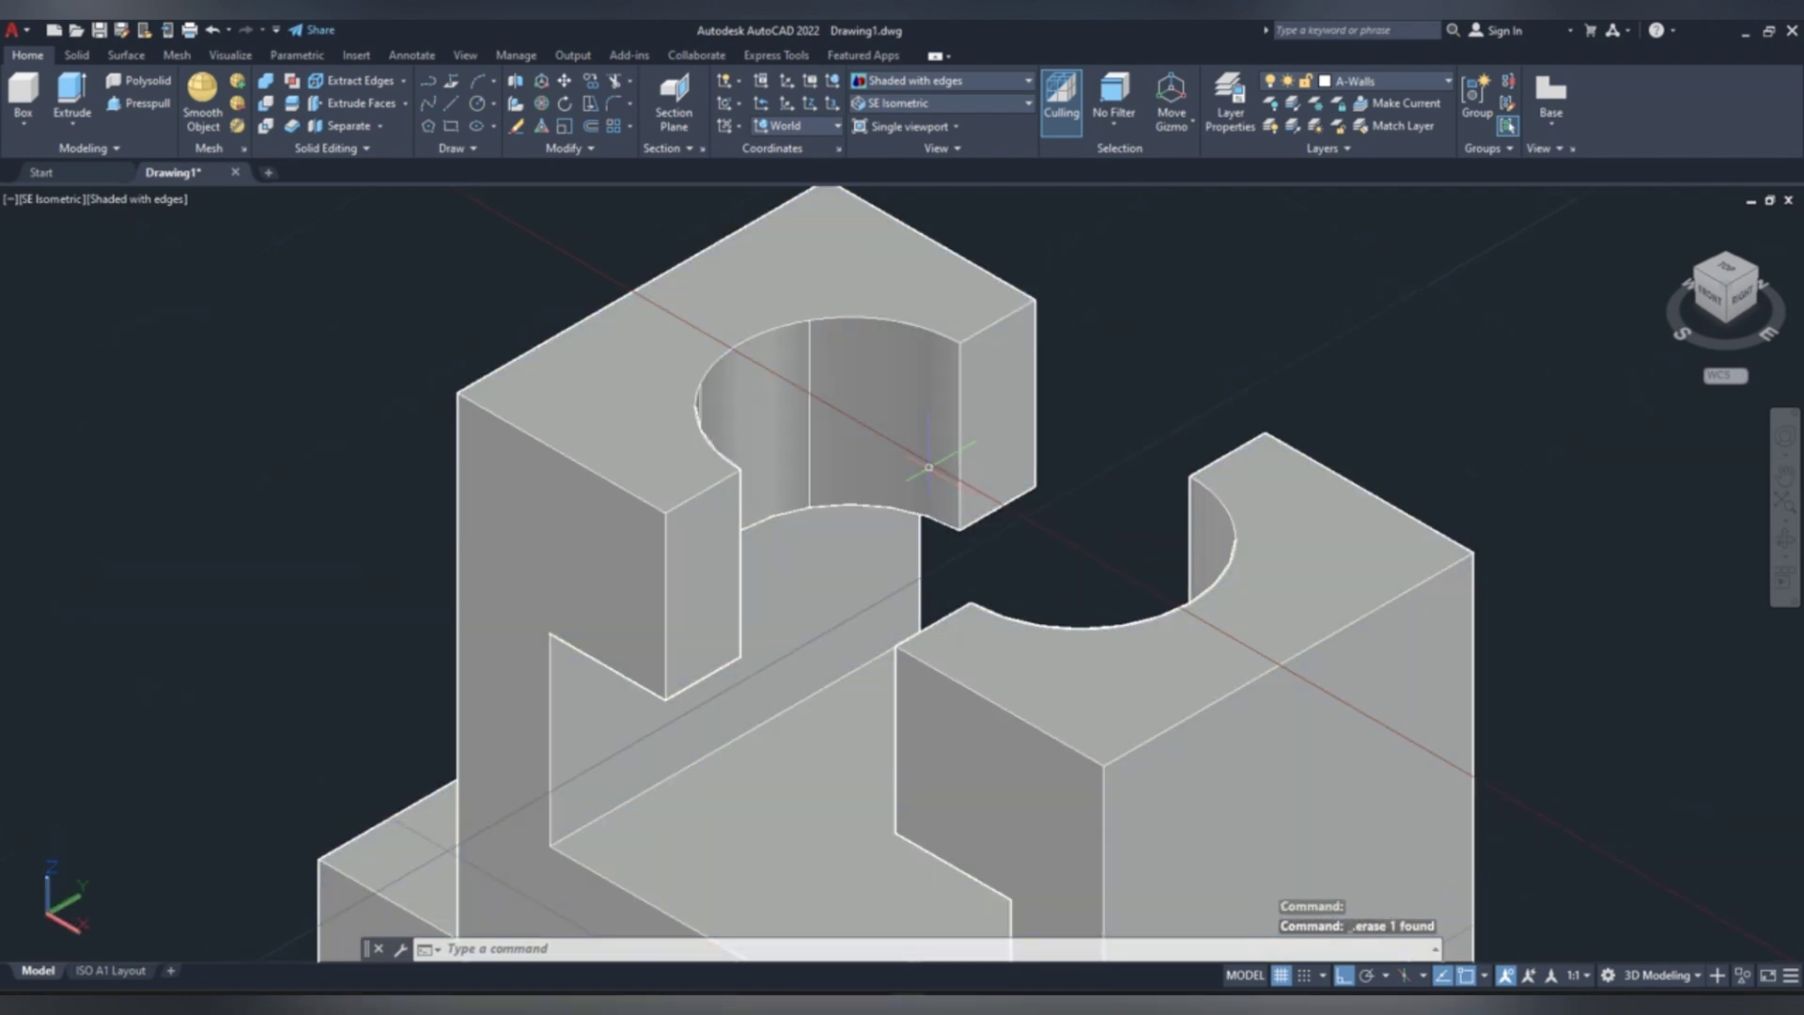
scroll(1005, 575, down, 5)
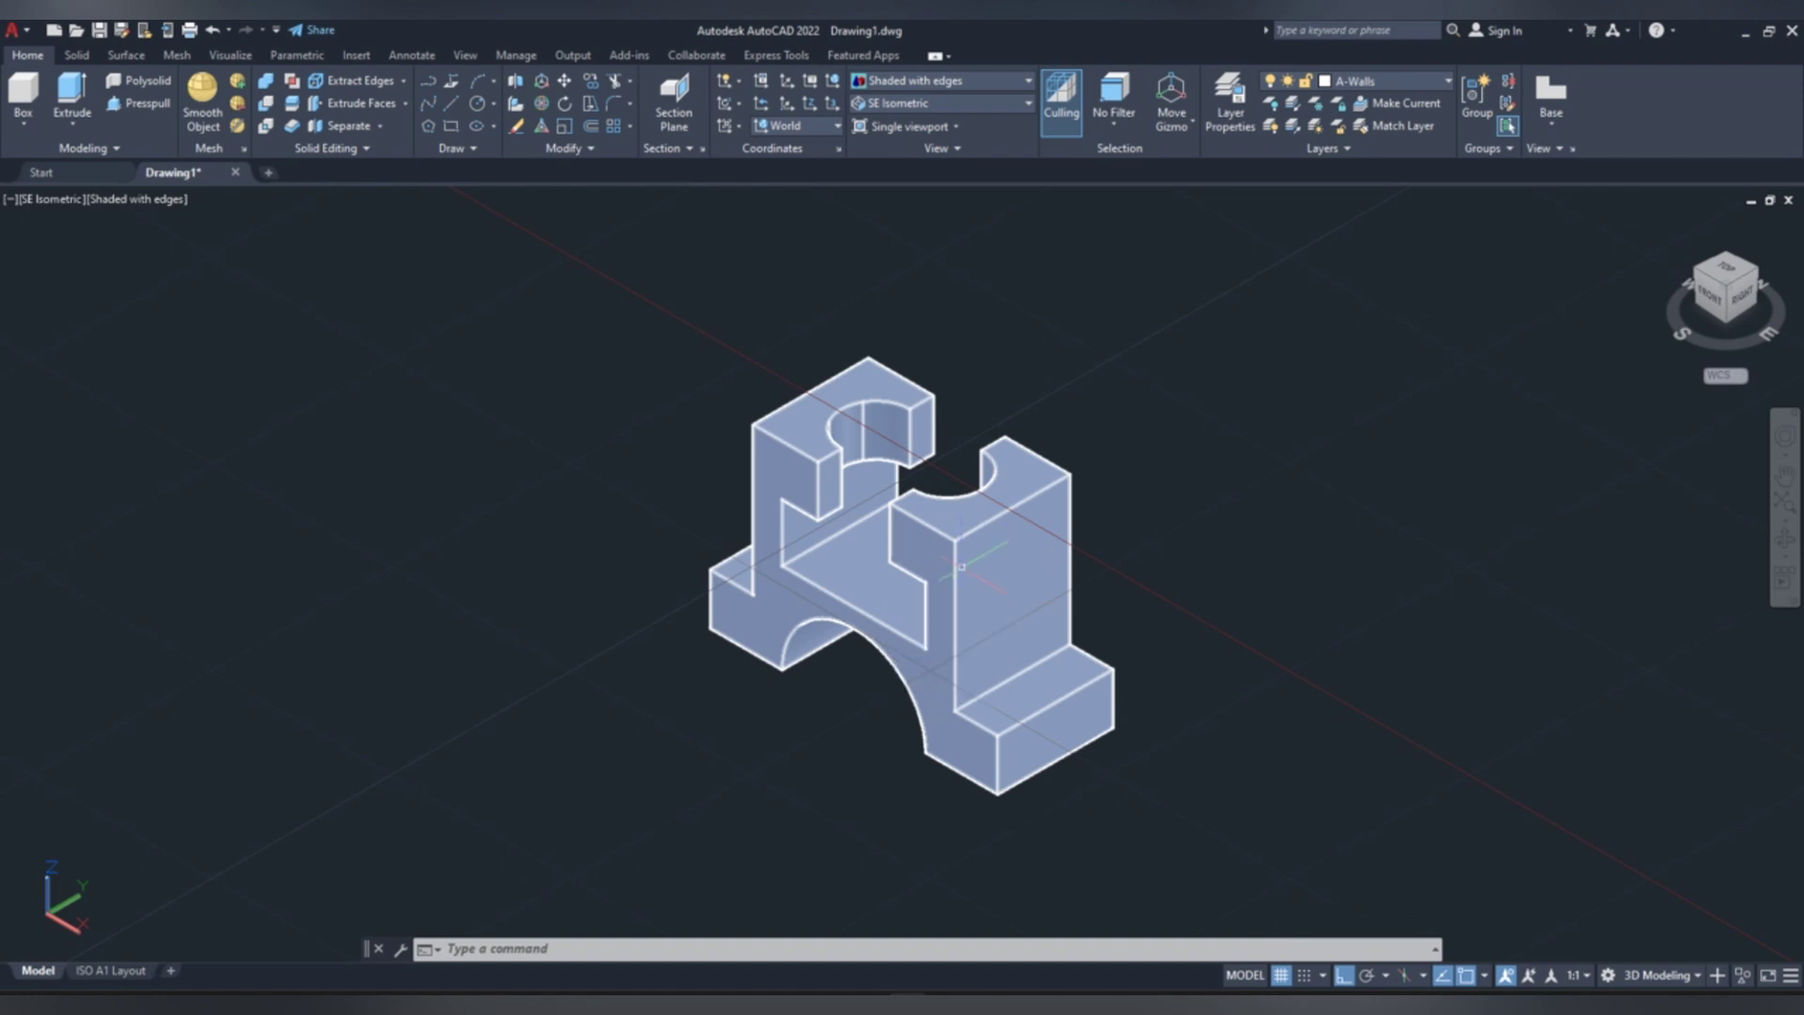
scroll(630, 523, down, 2)
- Switch to the Front preset view and zoom in on the bored bracket's arched profile
click(909, 105)
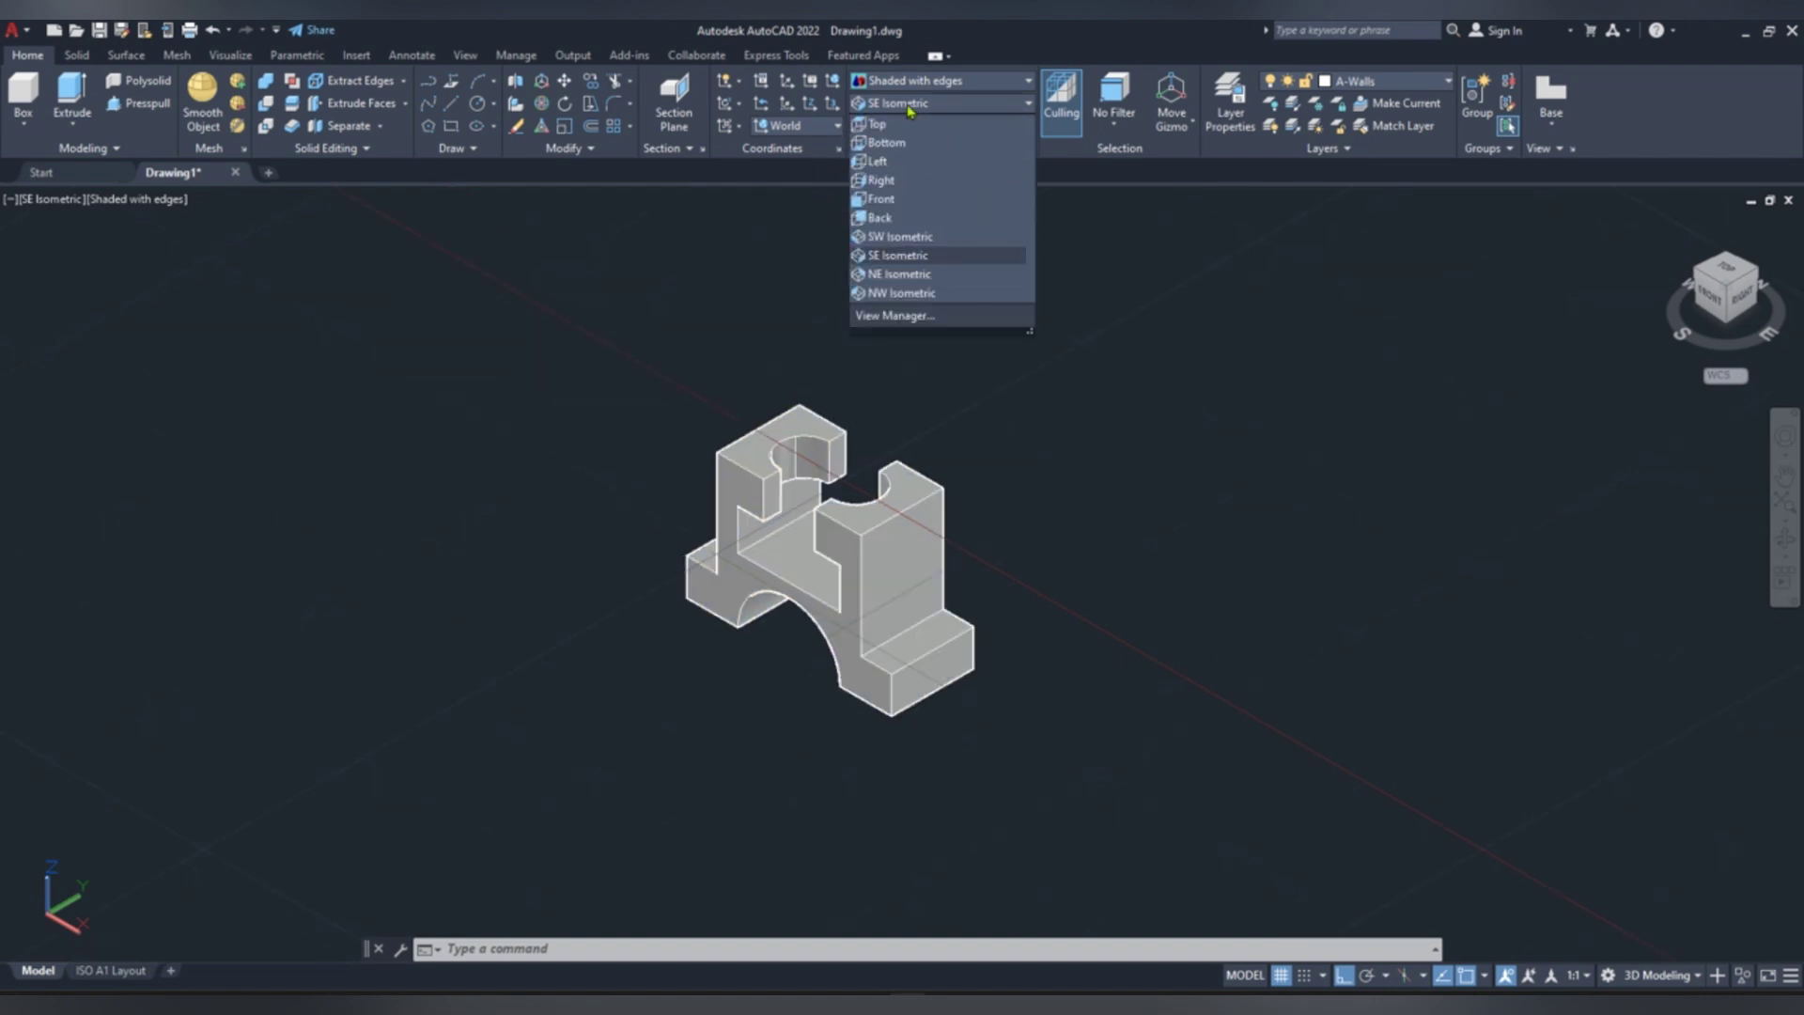
click(911, 199)
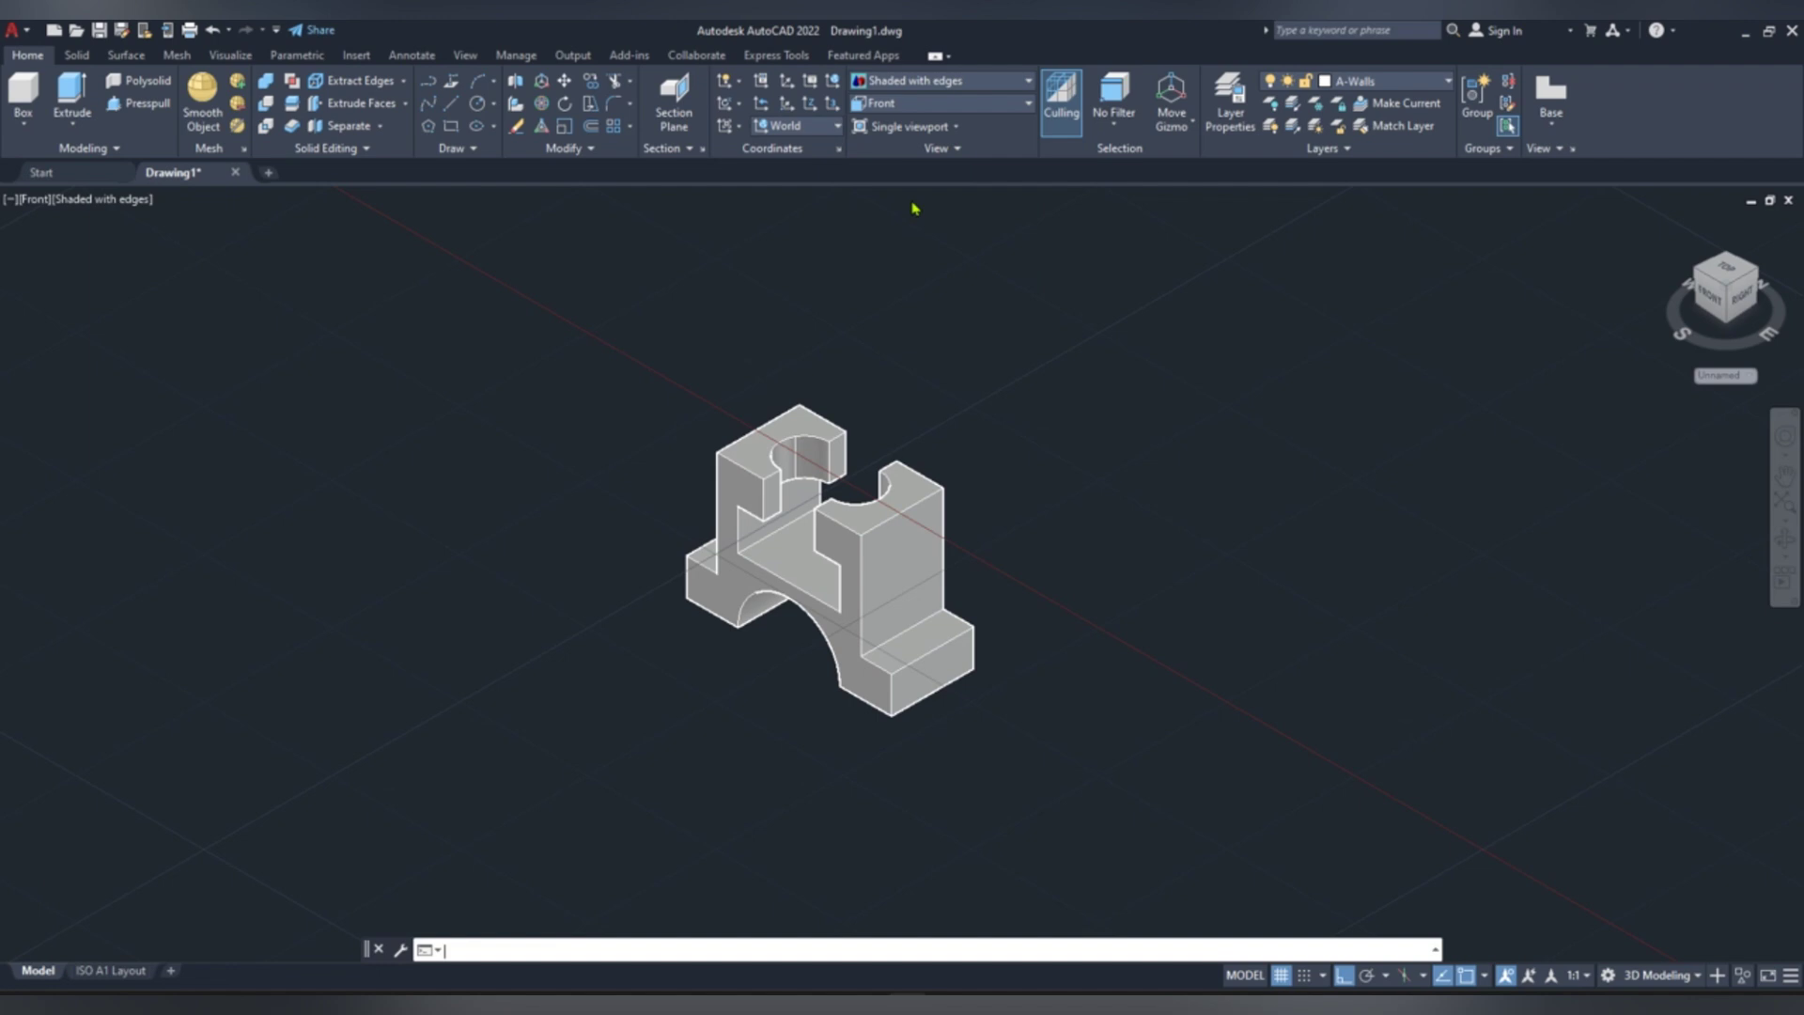
scroll(964, 563, up, 2)
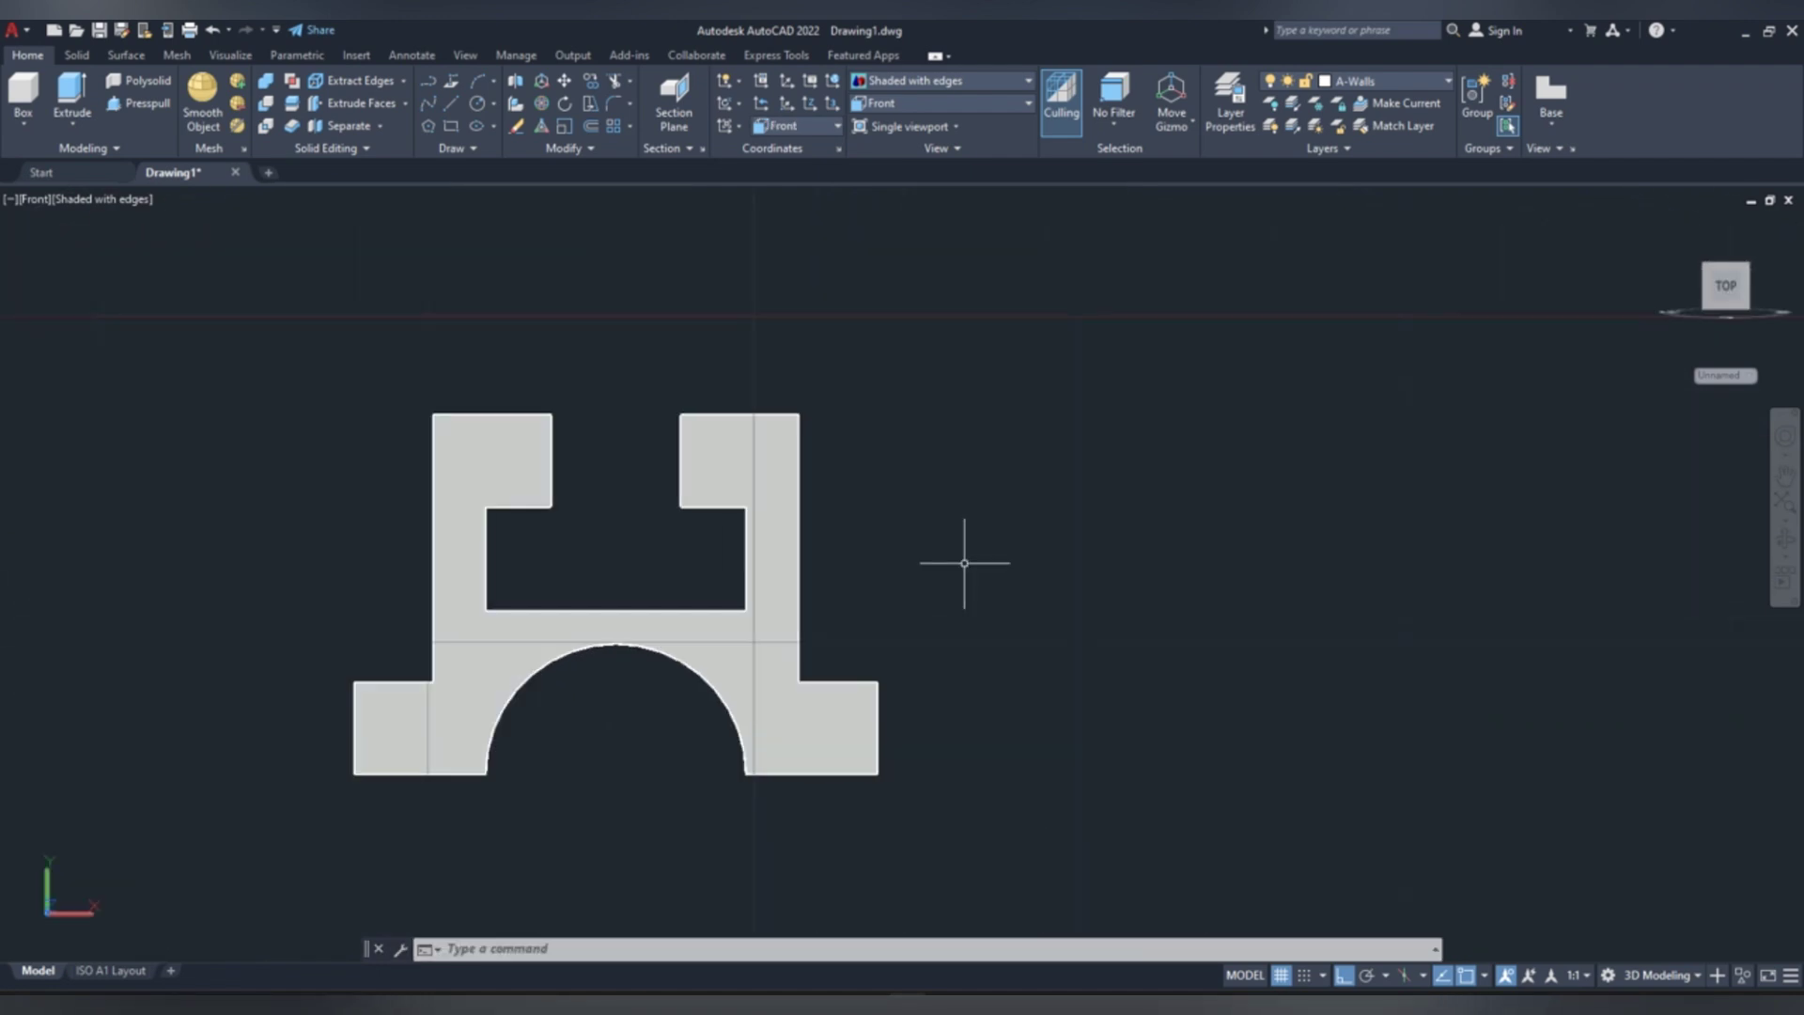
- Draw a closed right triangle with an 82-unit vertical side and 24-unit base beside the bracket
click(451, 105)
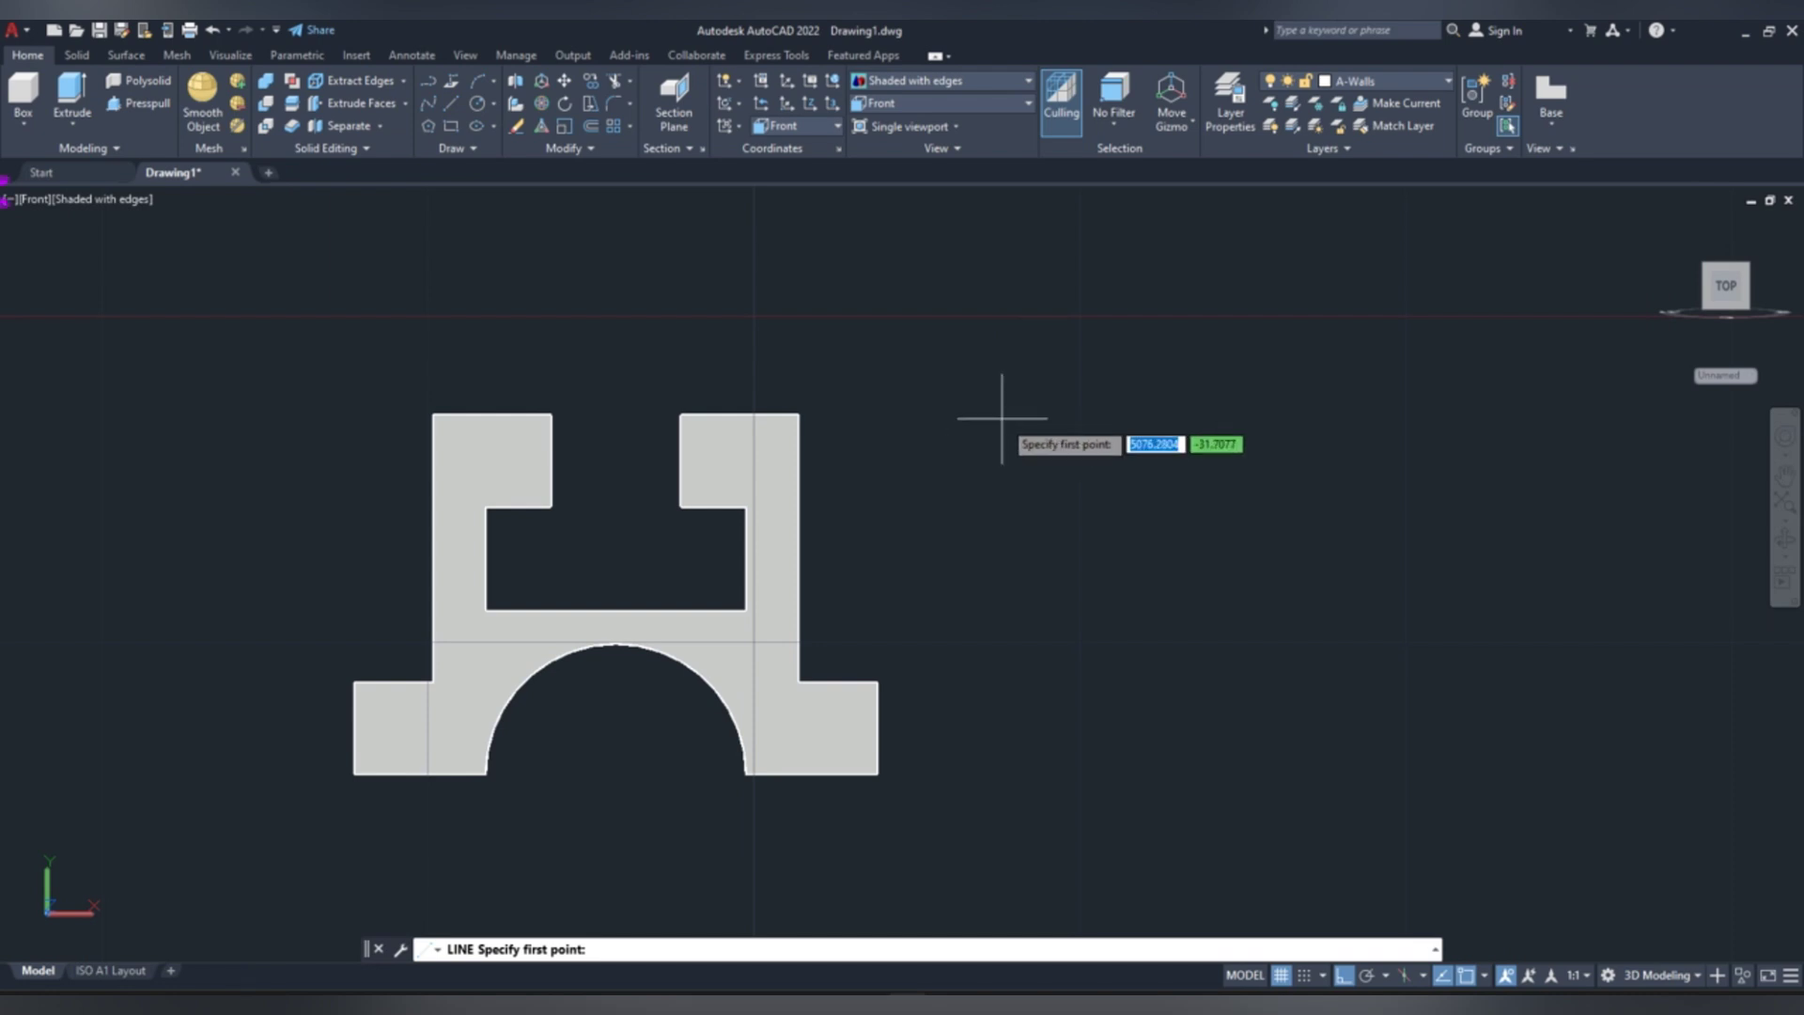
click(1002, 418)
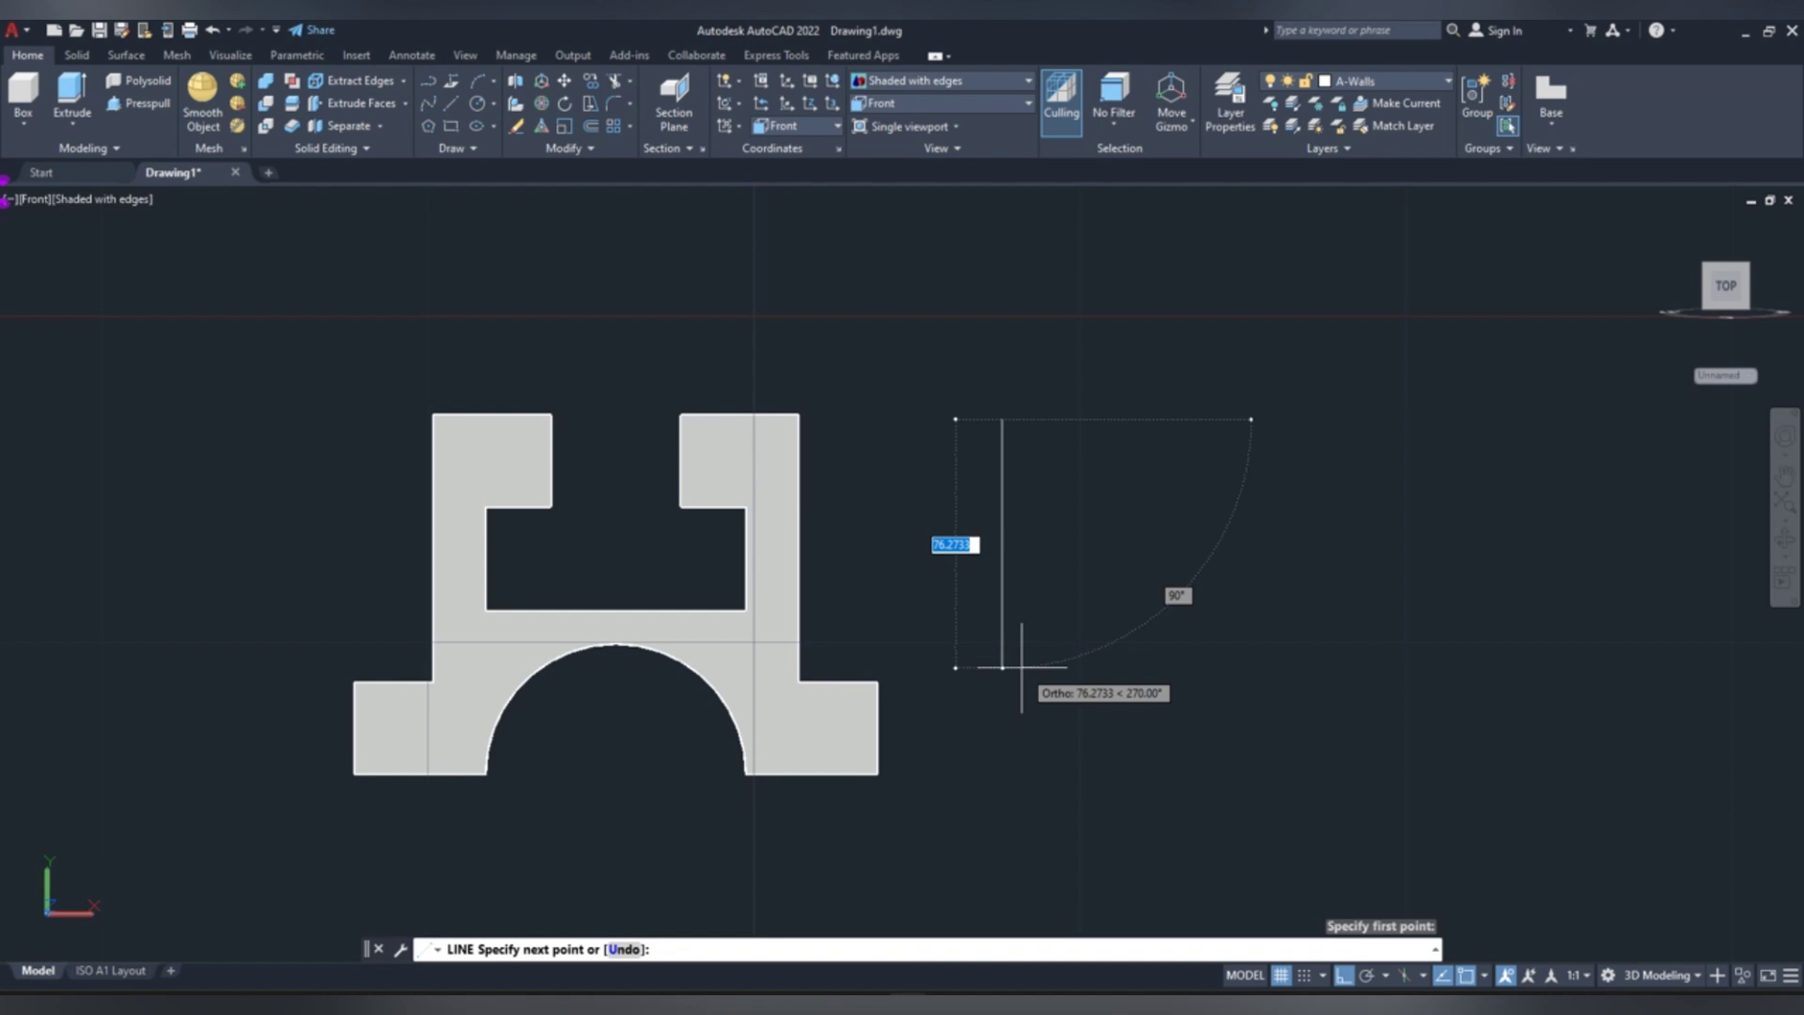
key(BackSpace)
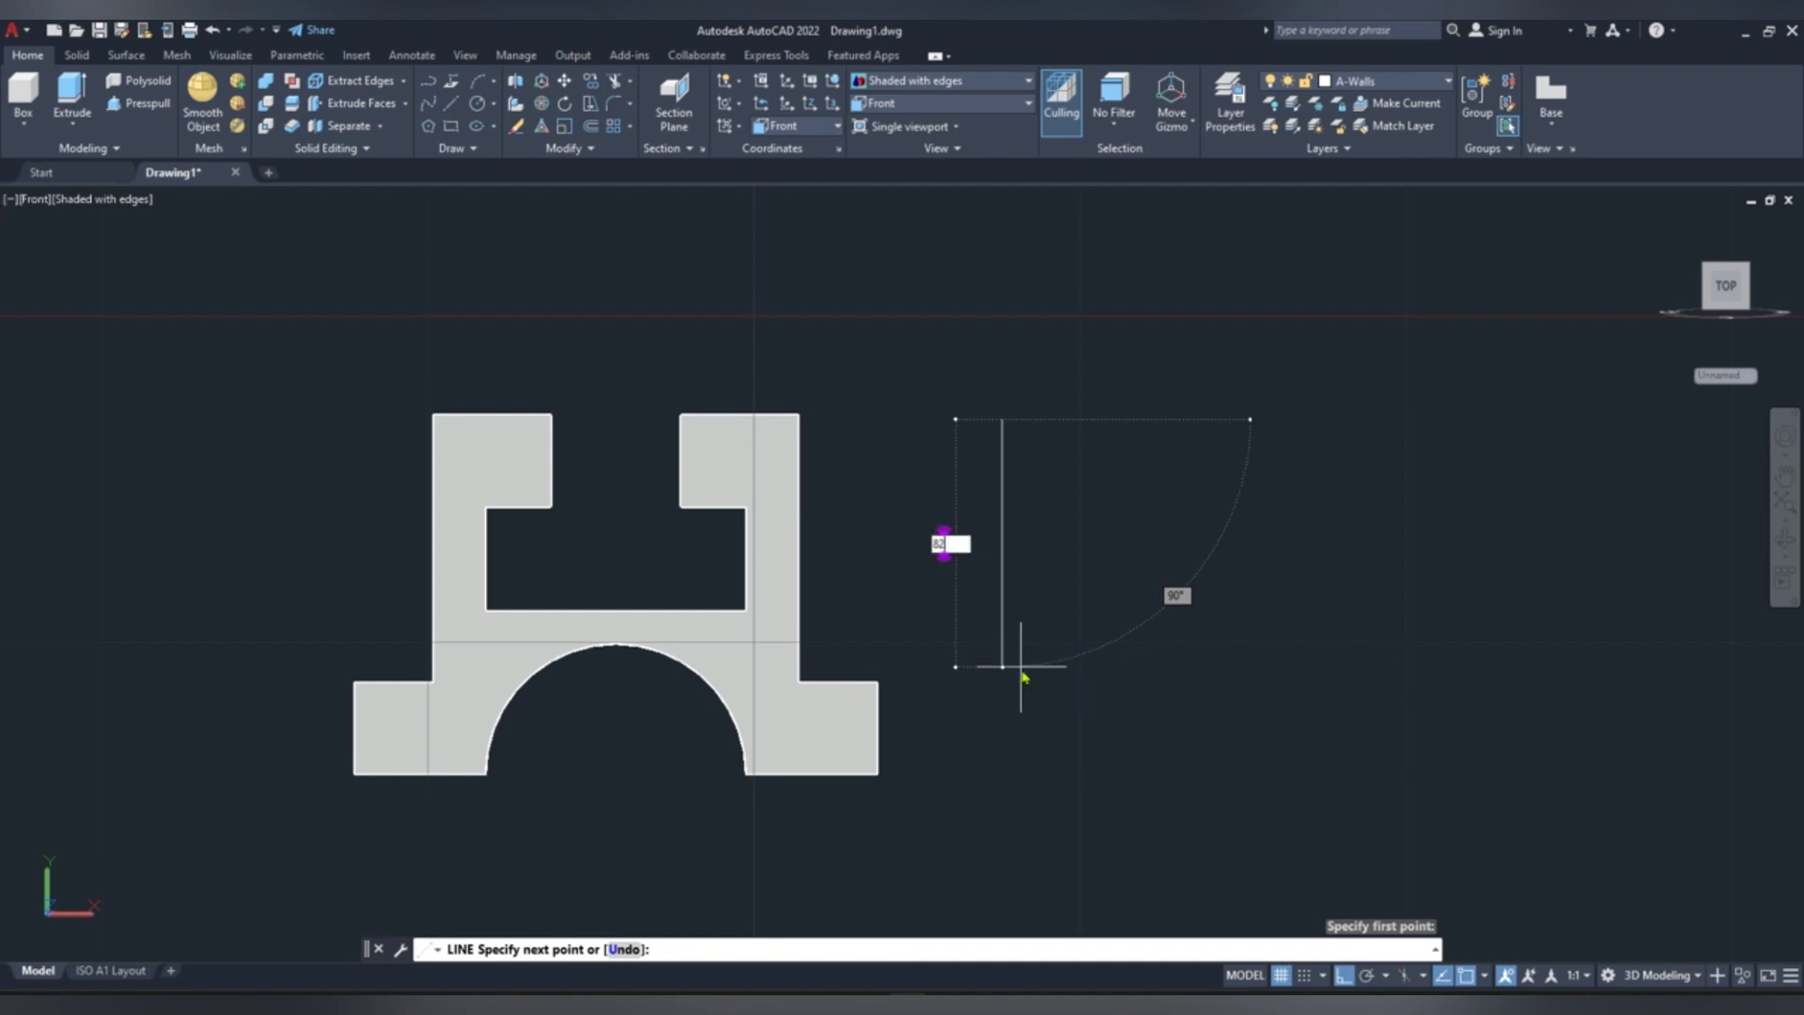
text(82)
key(Return)
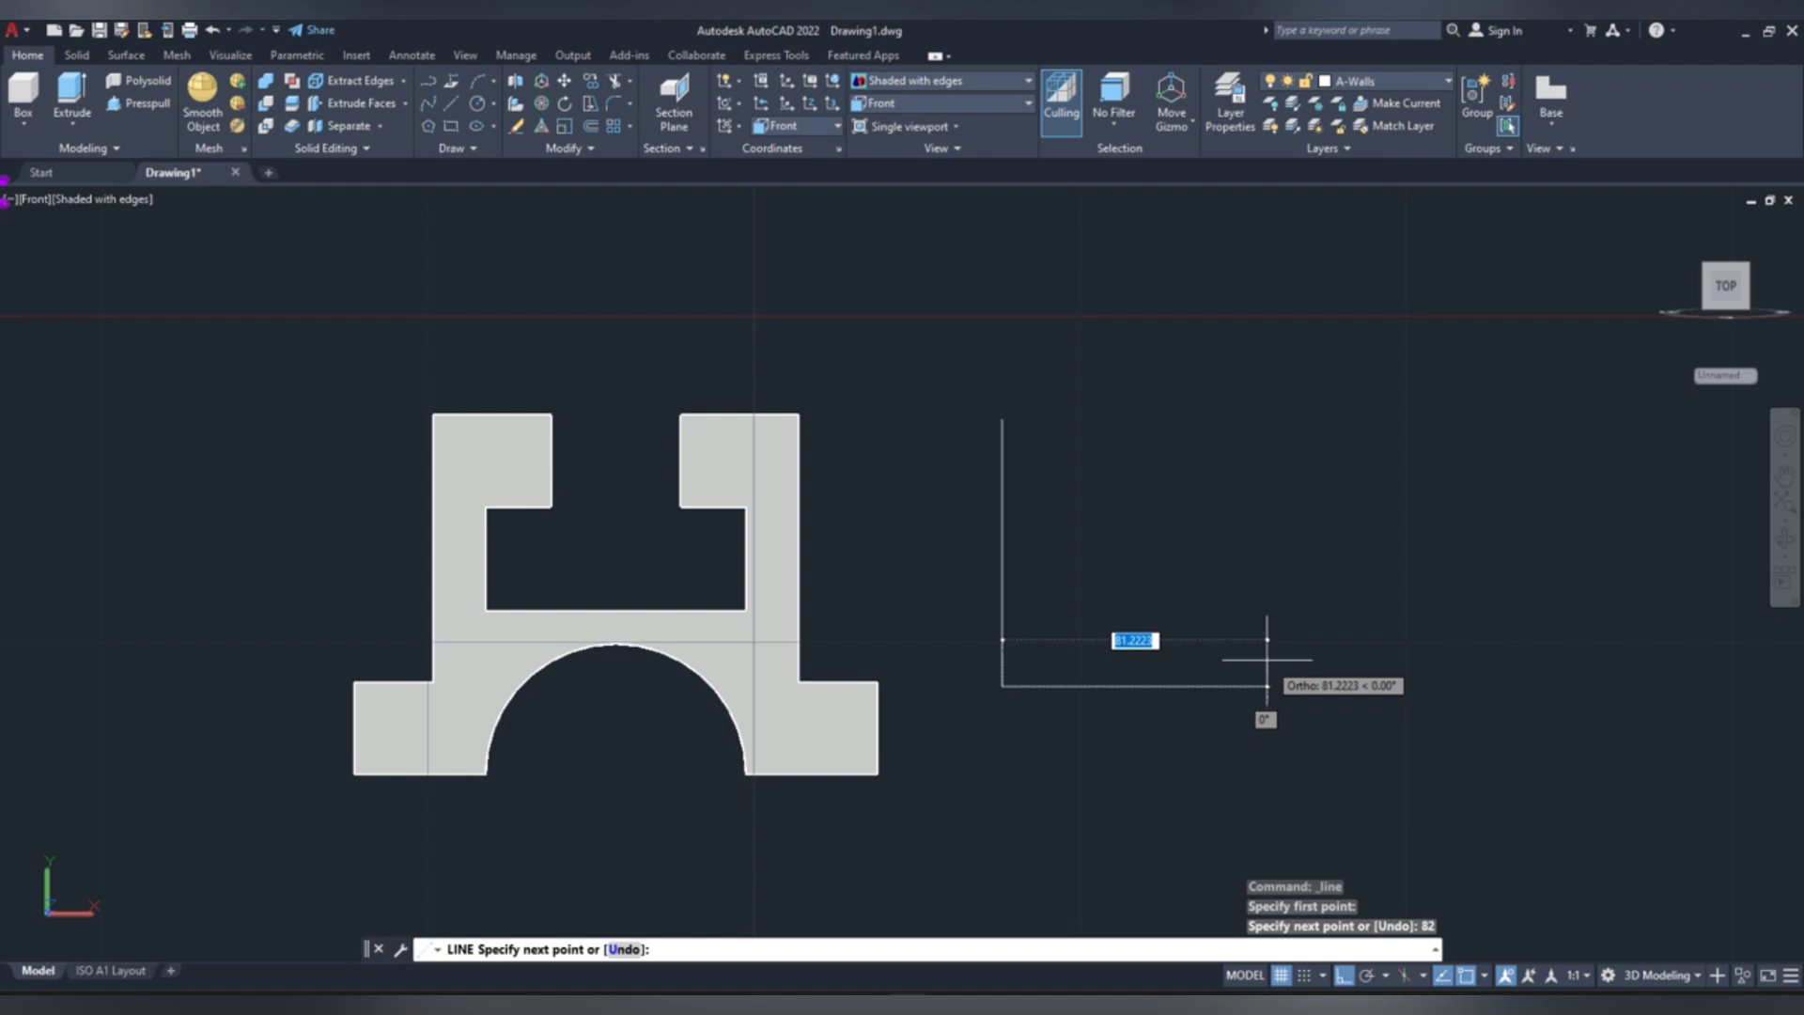
text(24)
key(Return)
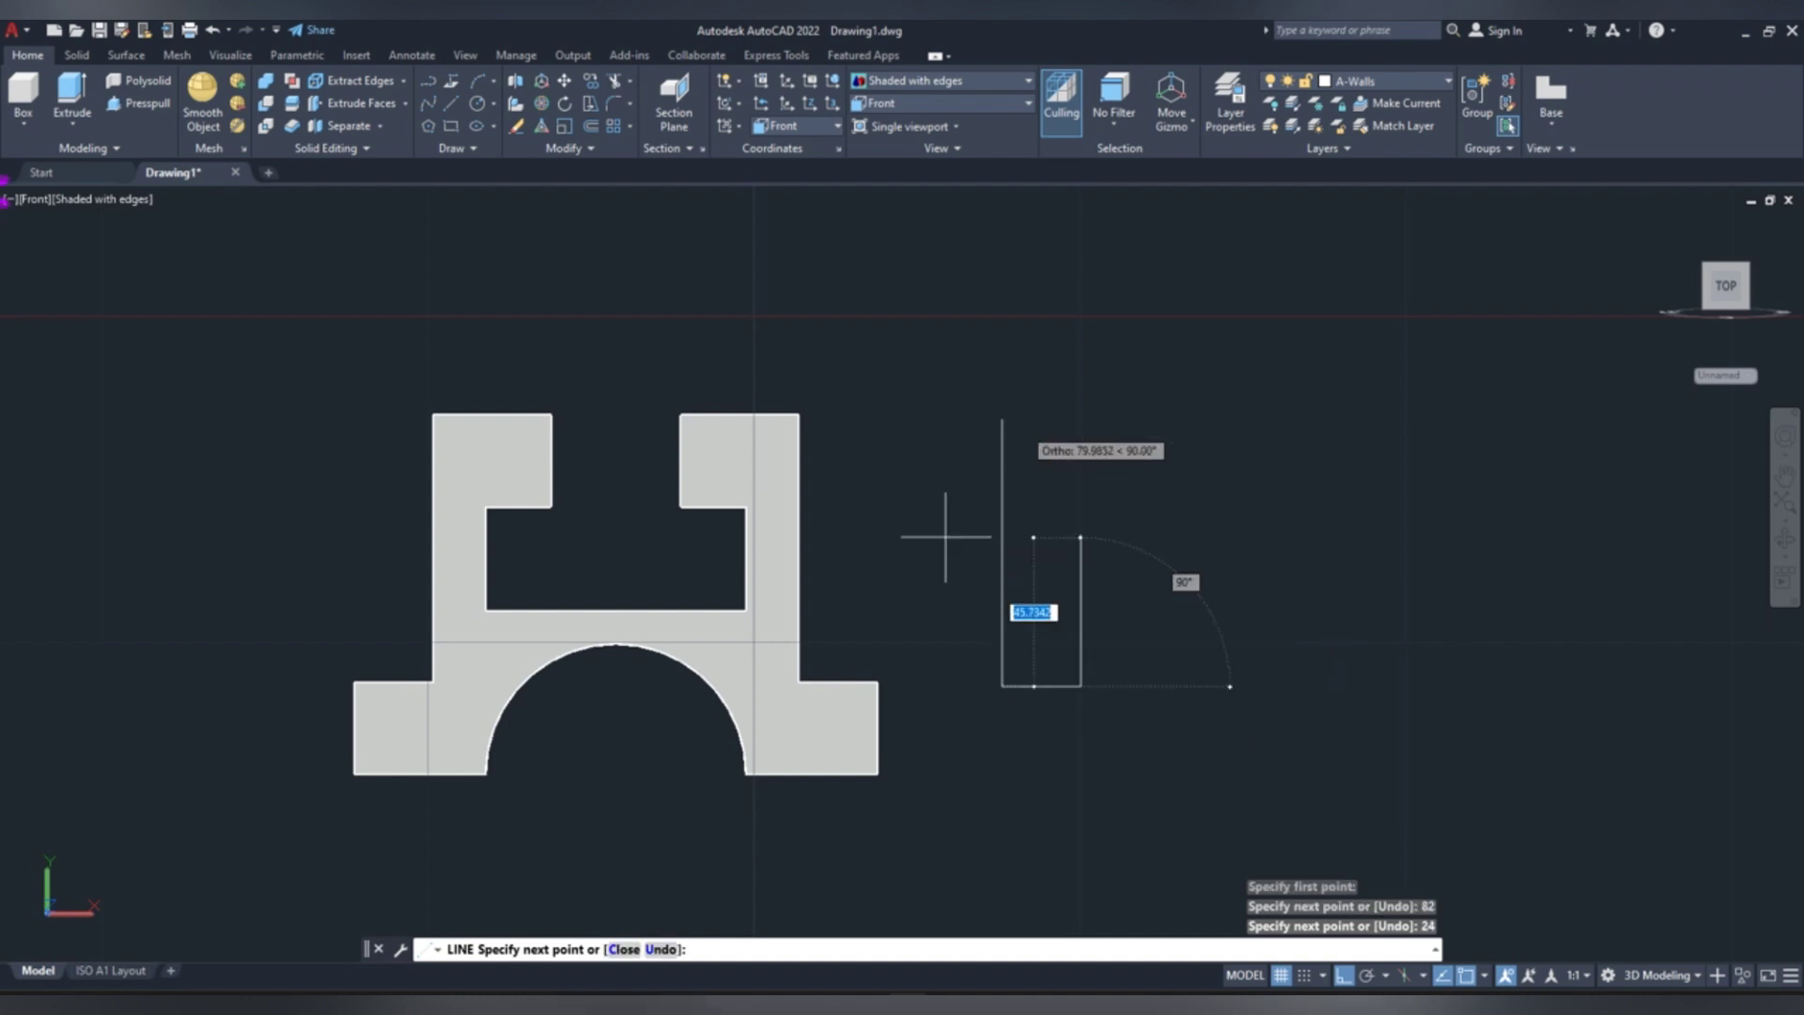
click(624, 949)
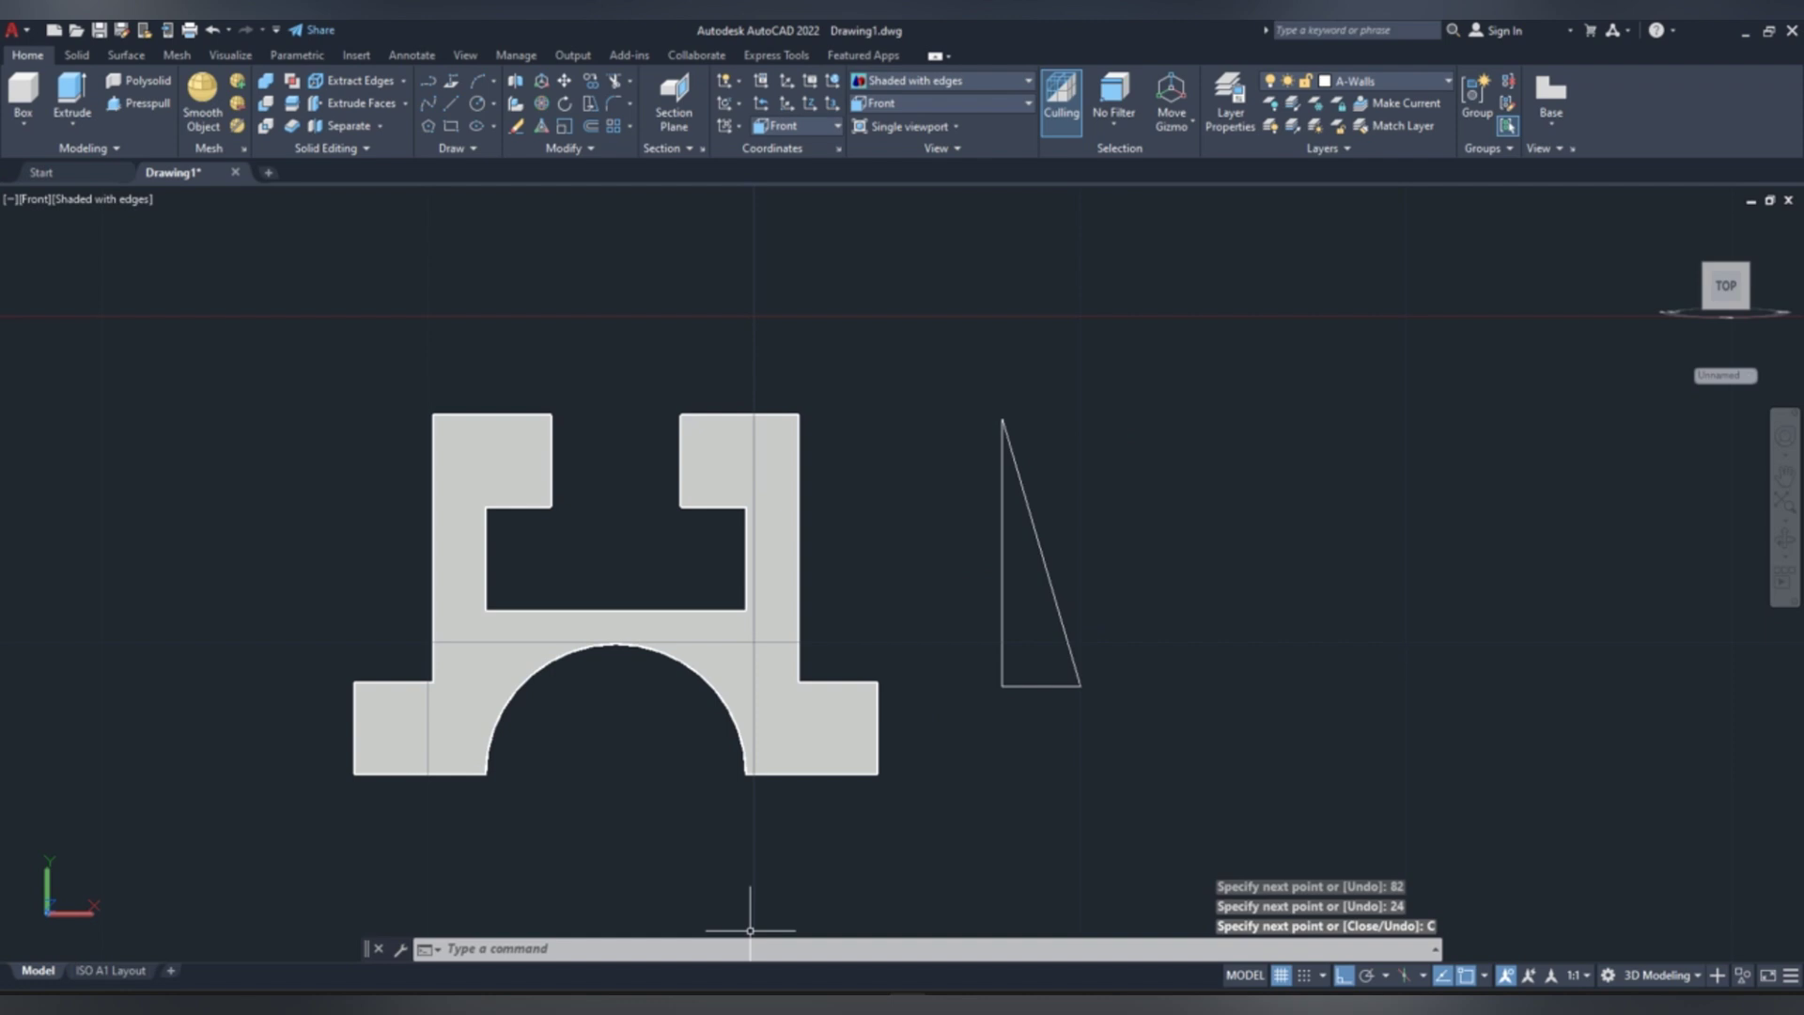
click(1148, 352)
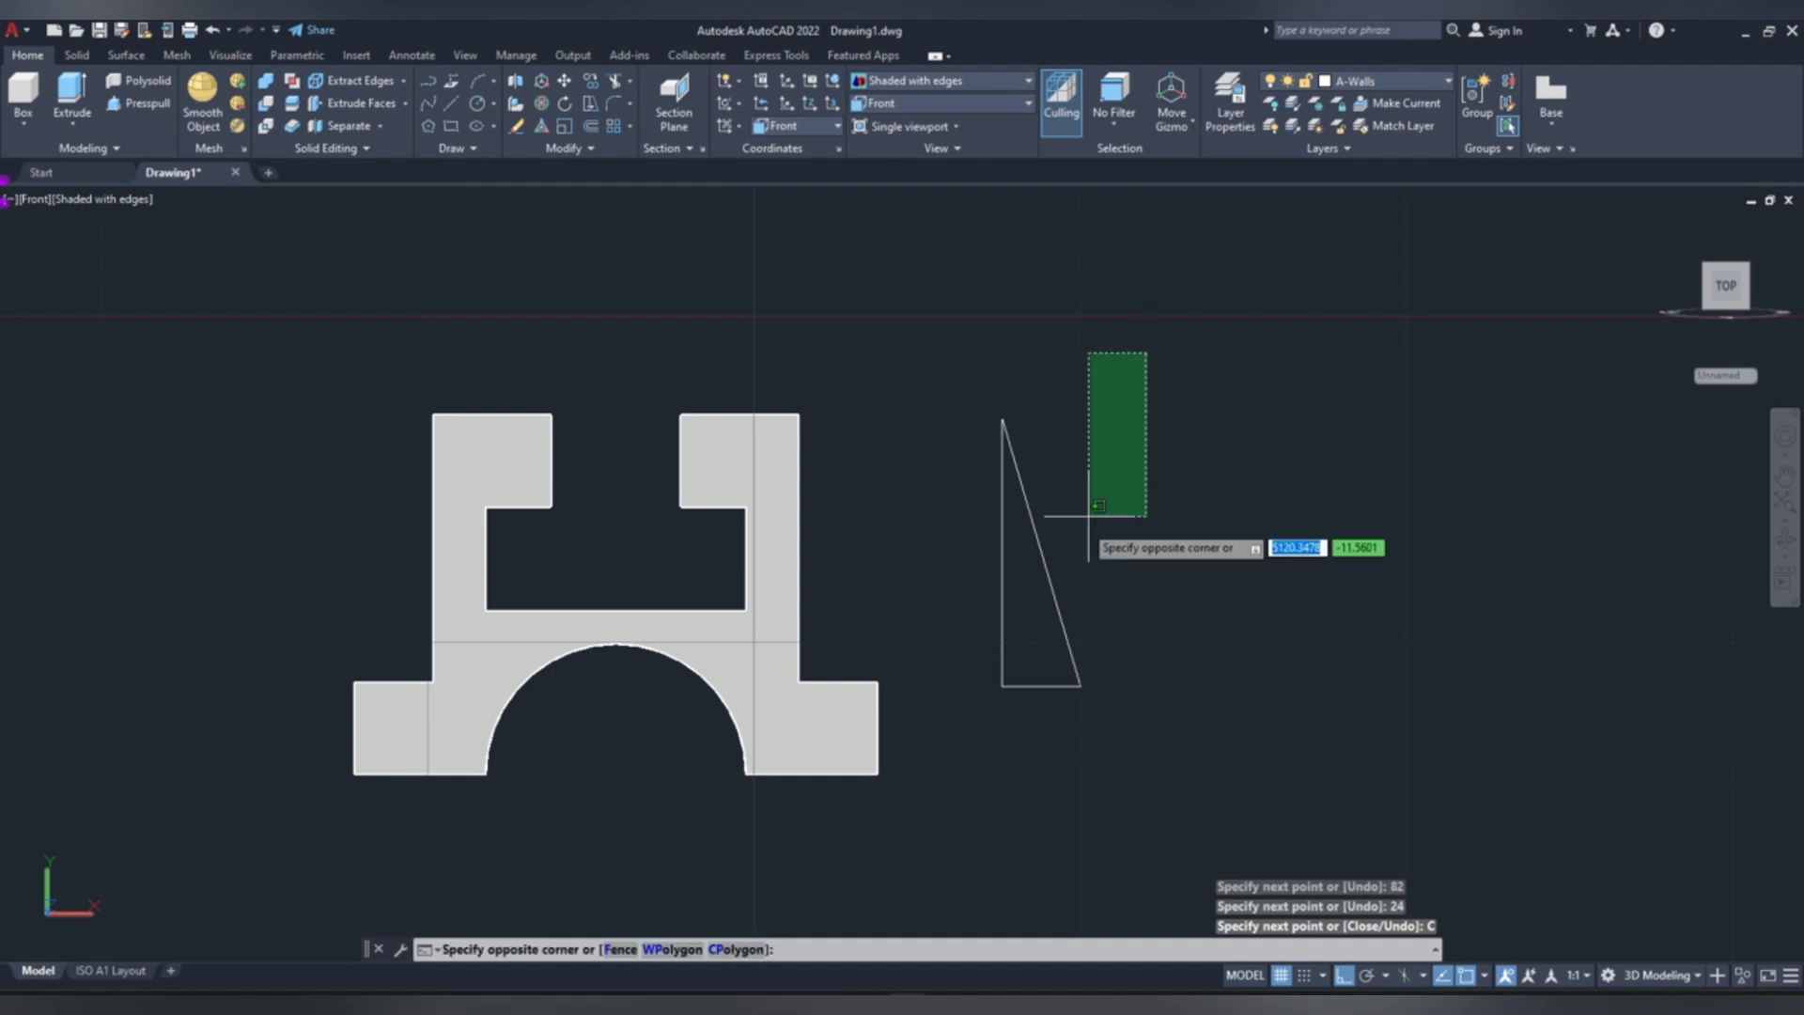
- Join the triangle's three lines into one polyline, then switch to SE Isometric view
click(982, 718)
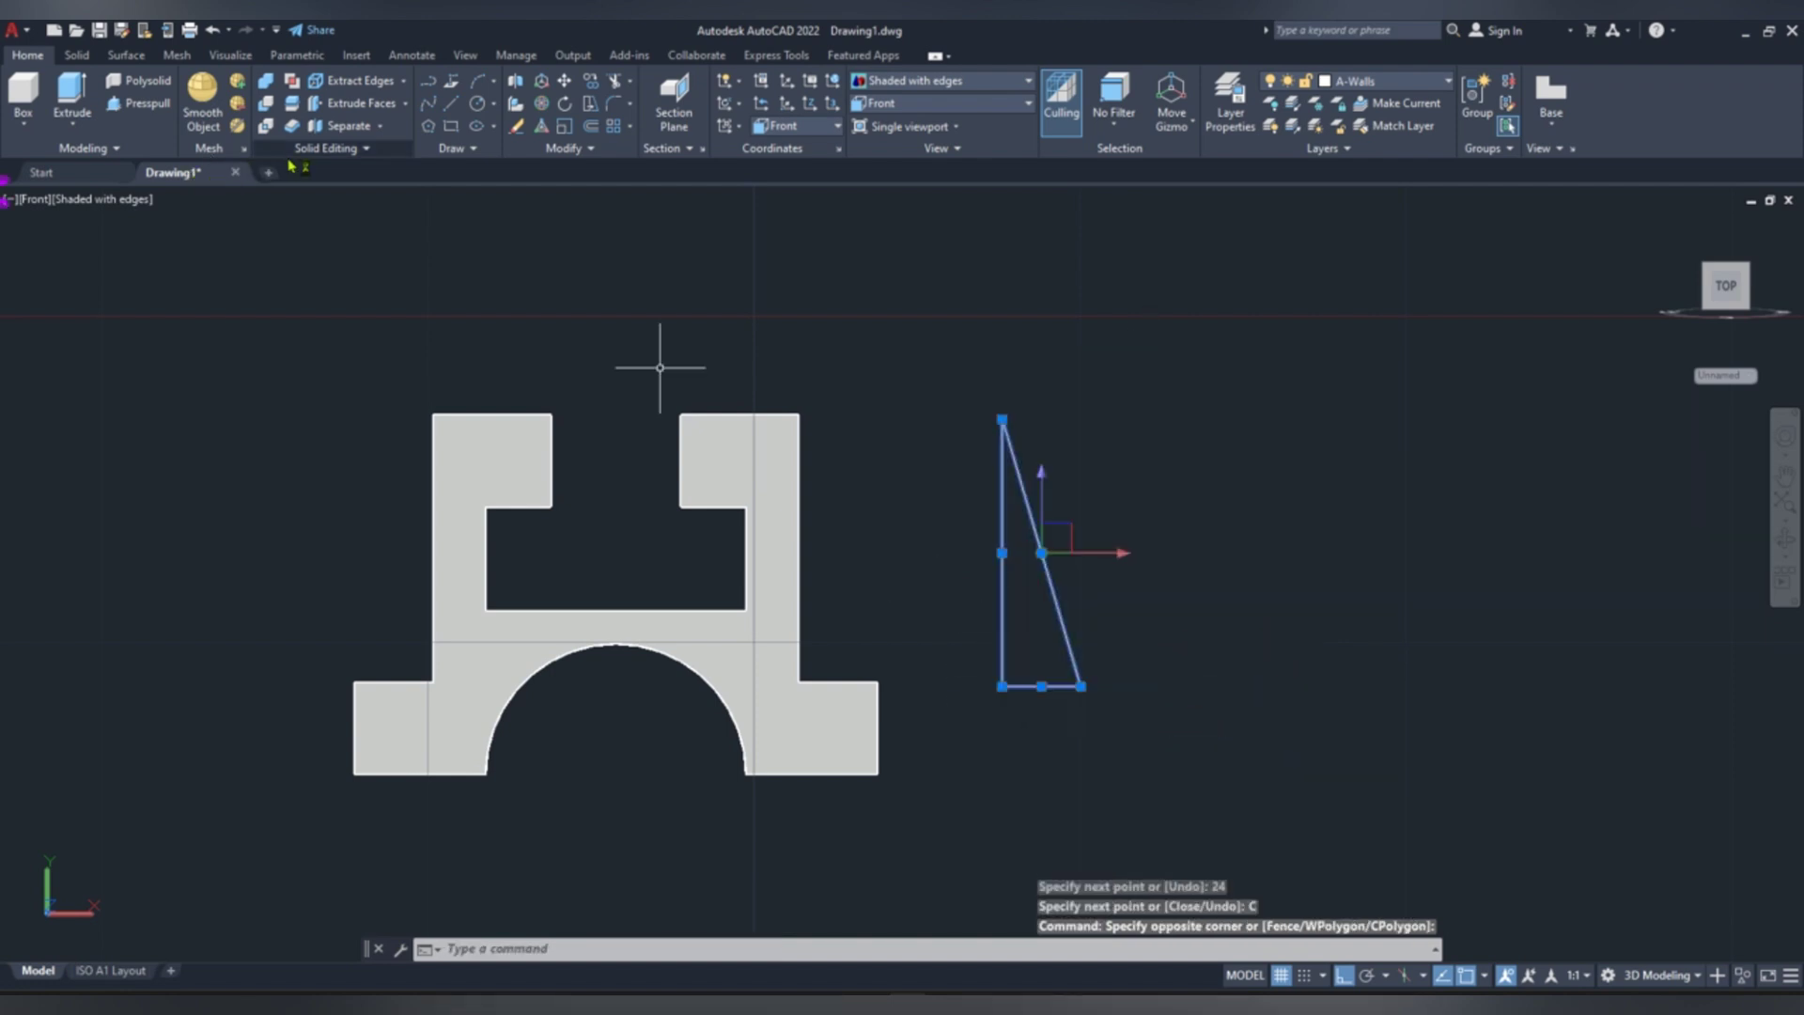
click(606, 148)
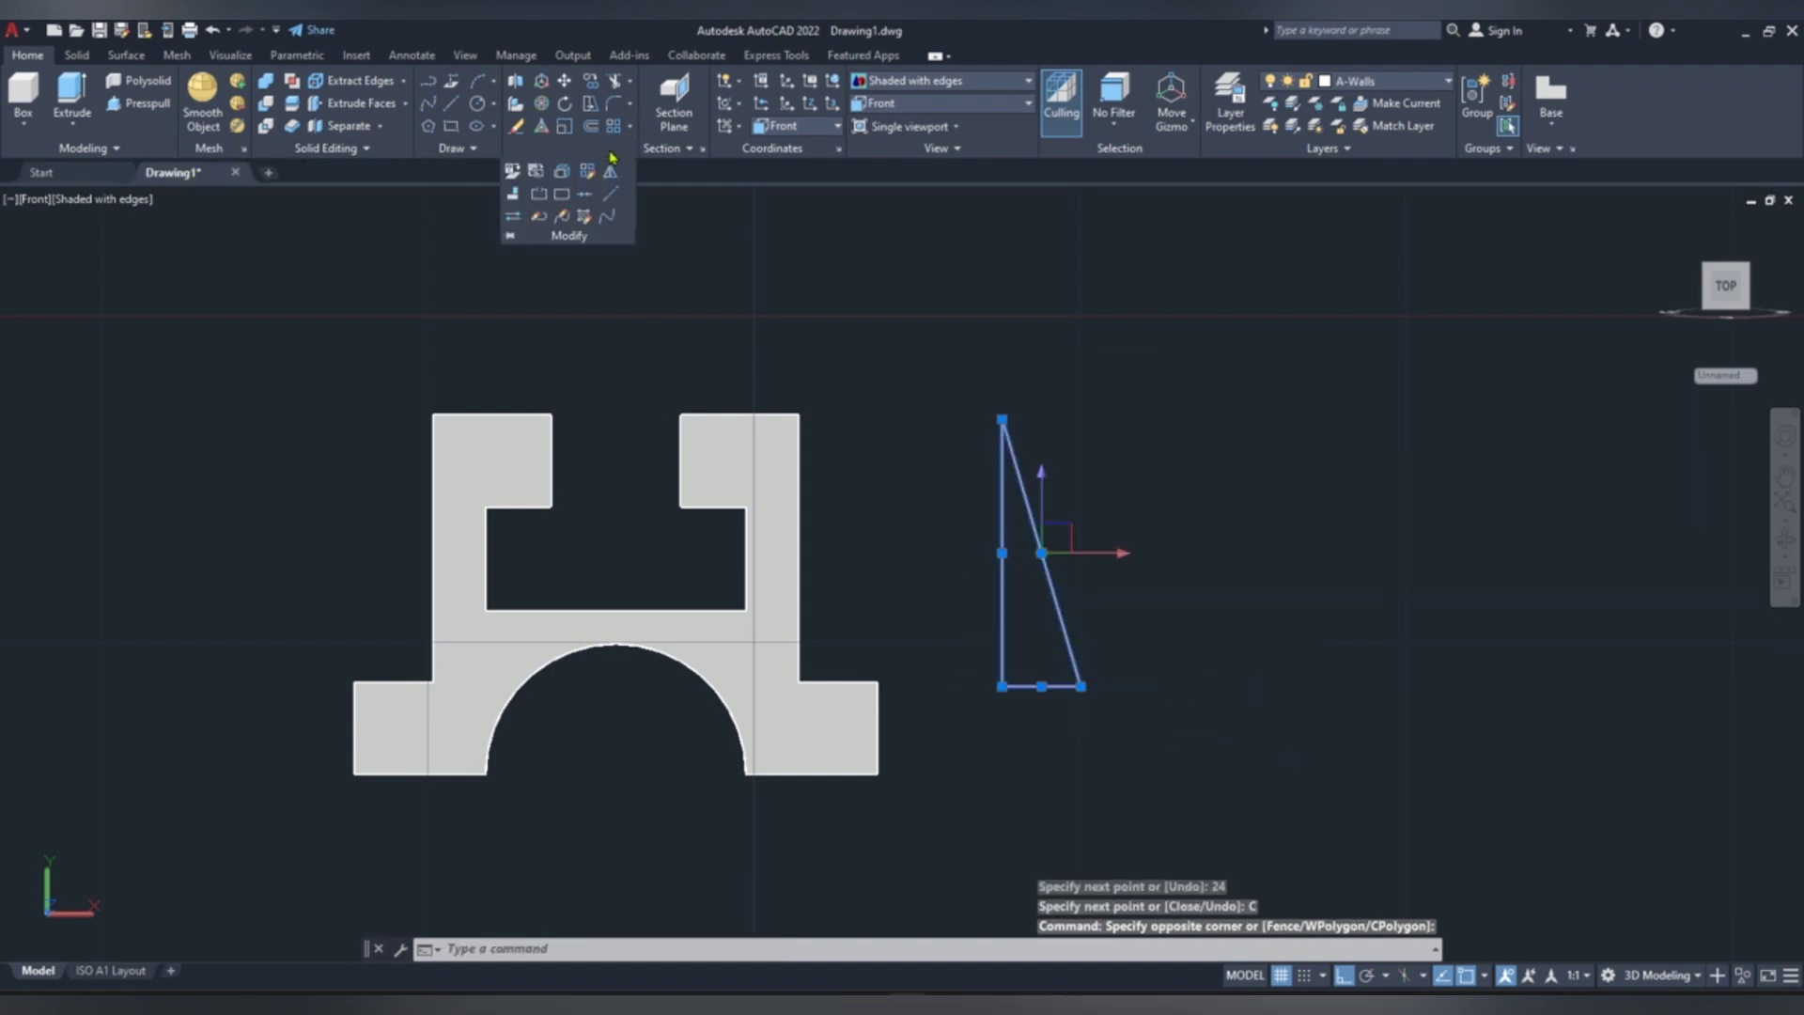
click(584, 193)
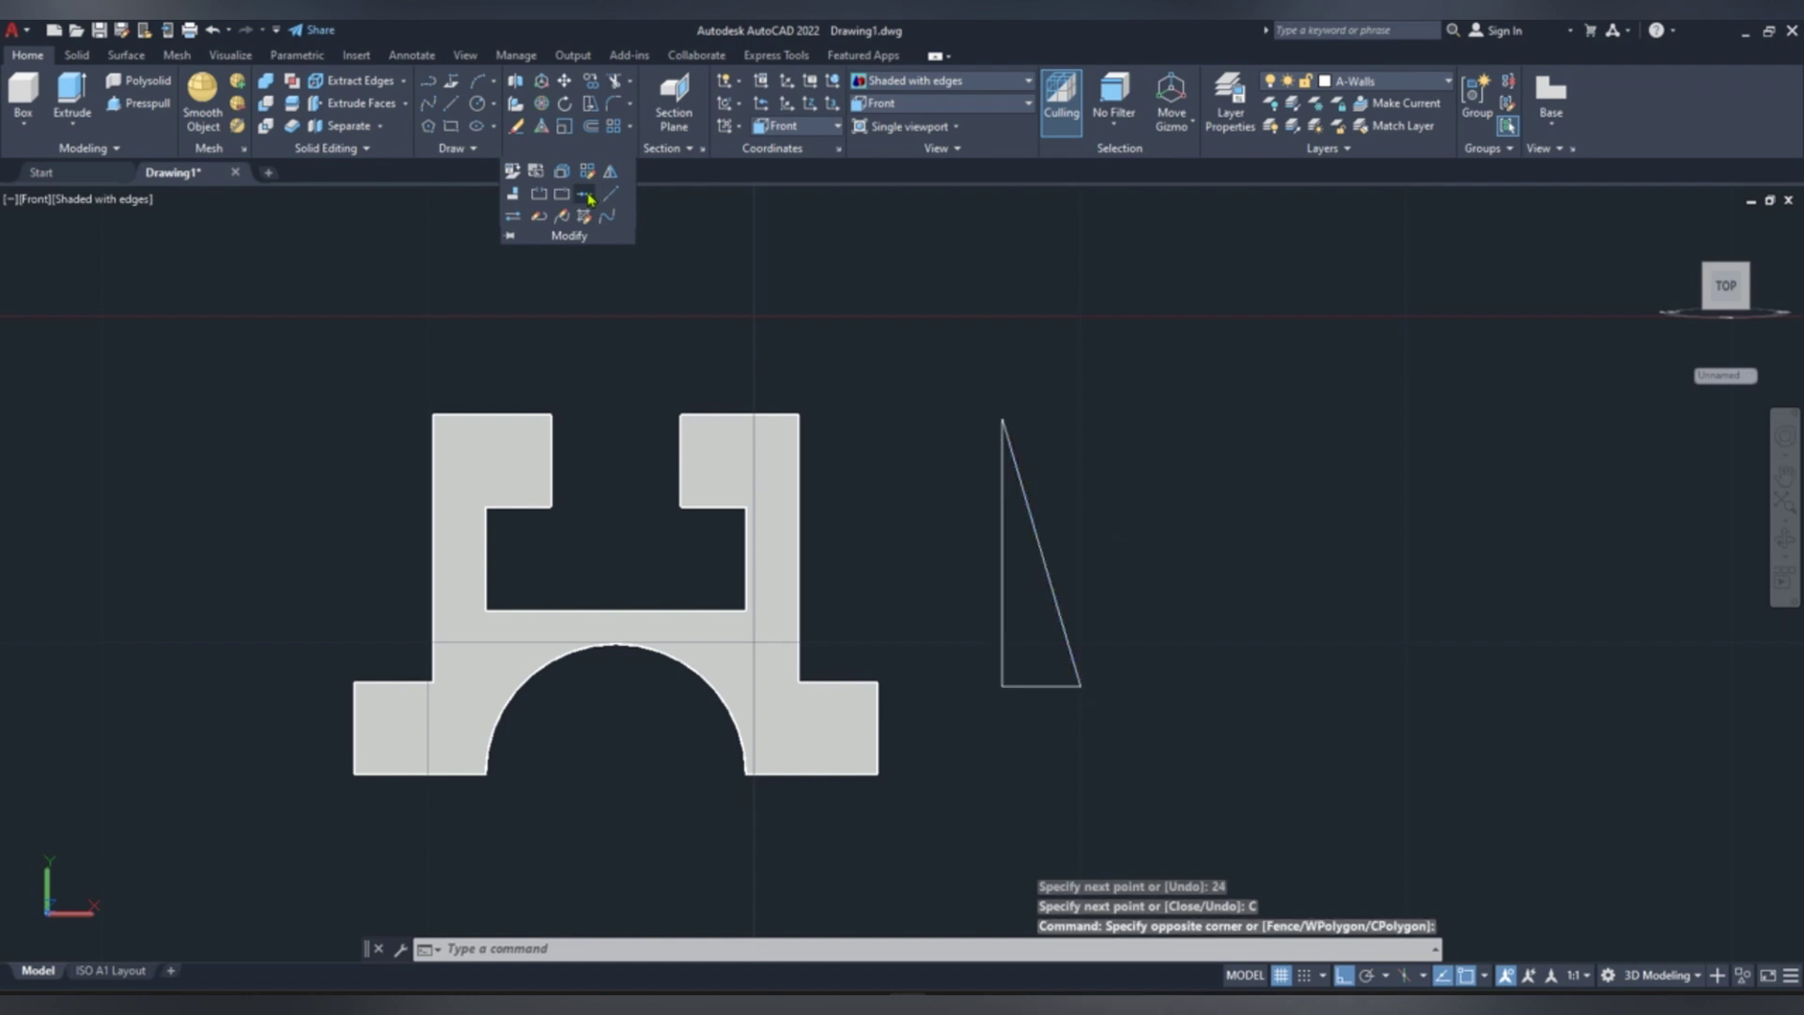
click(845, 278)
click(826, 266)
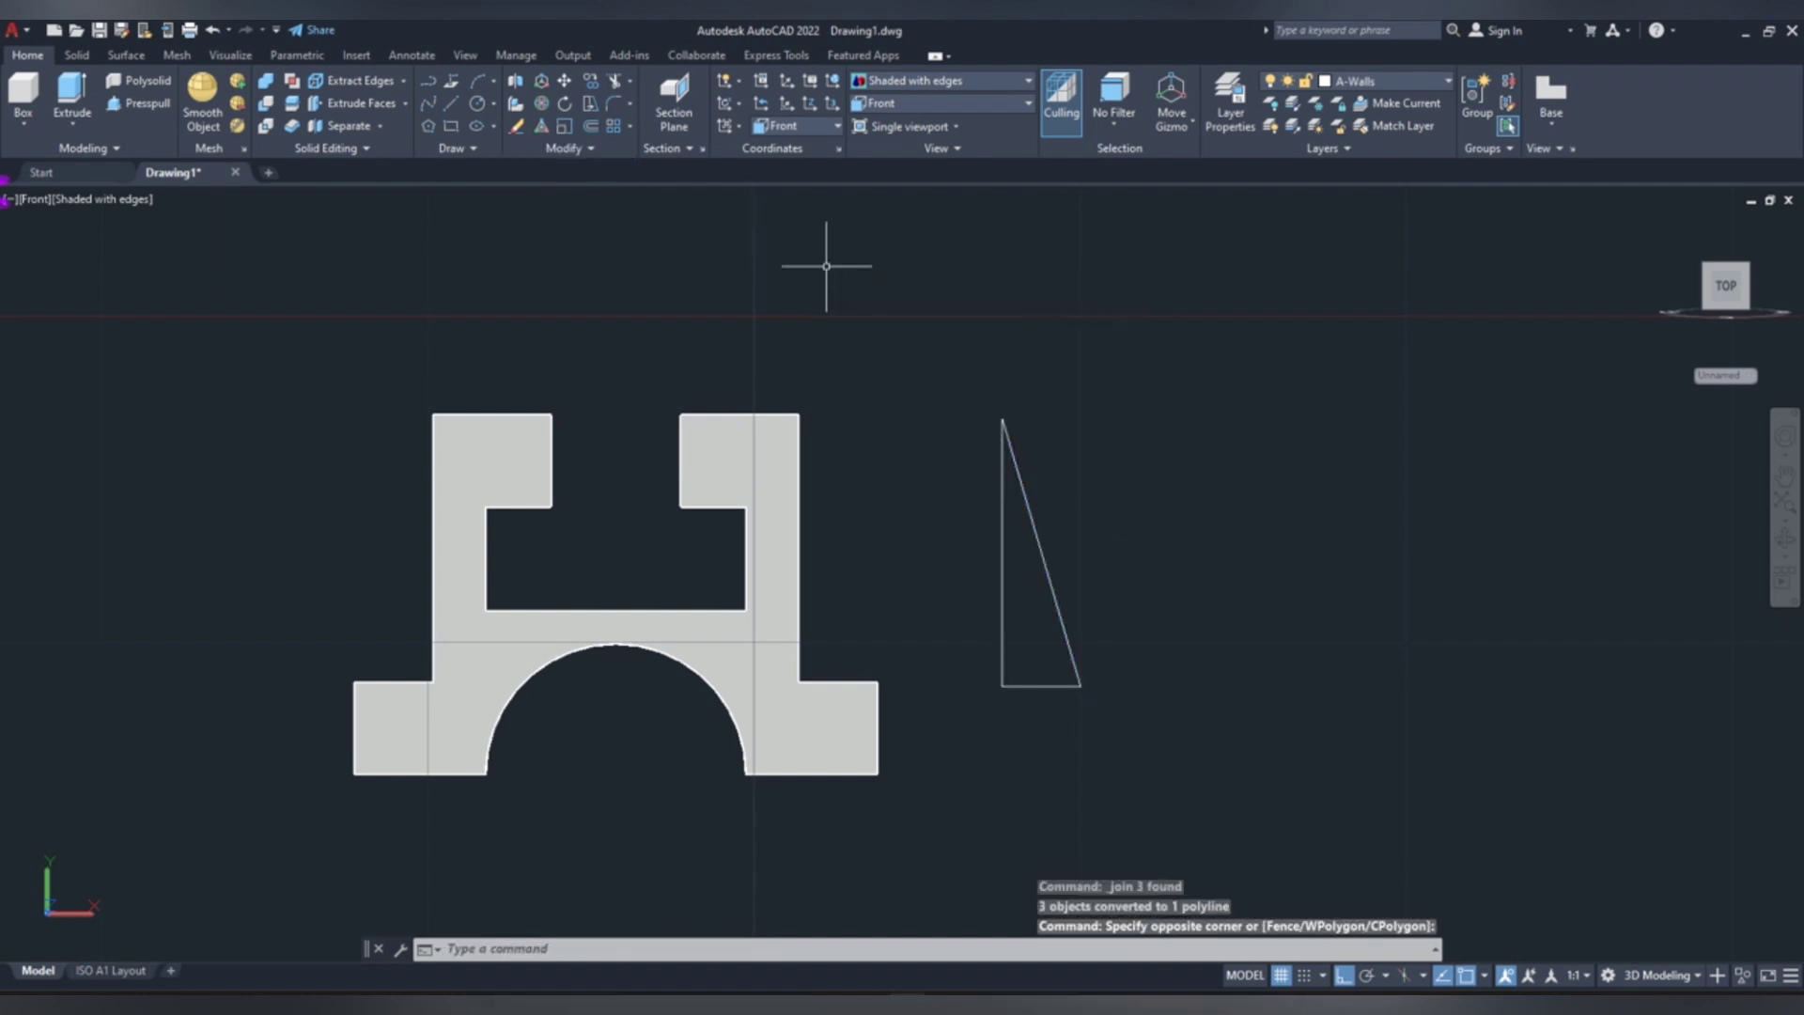
click(916, 106)
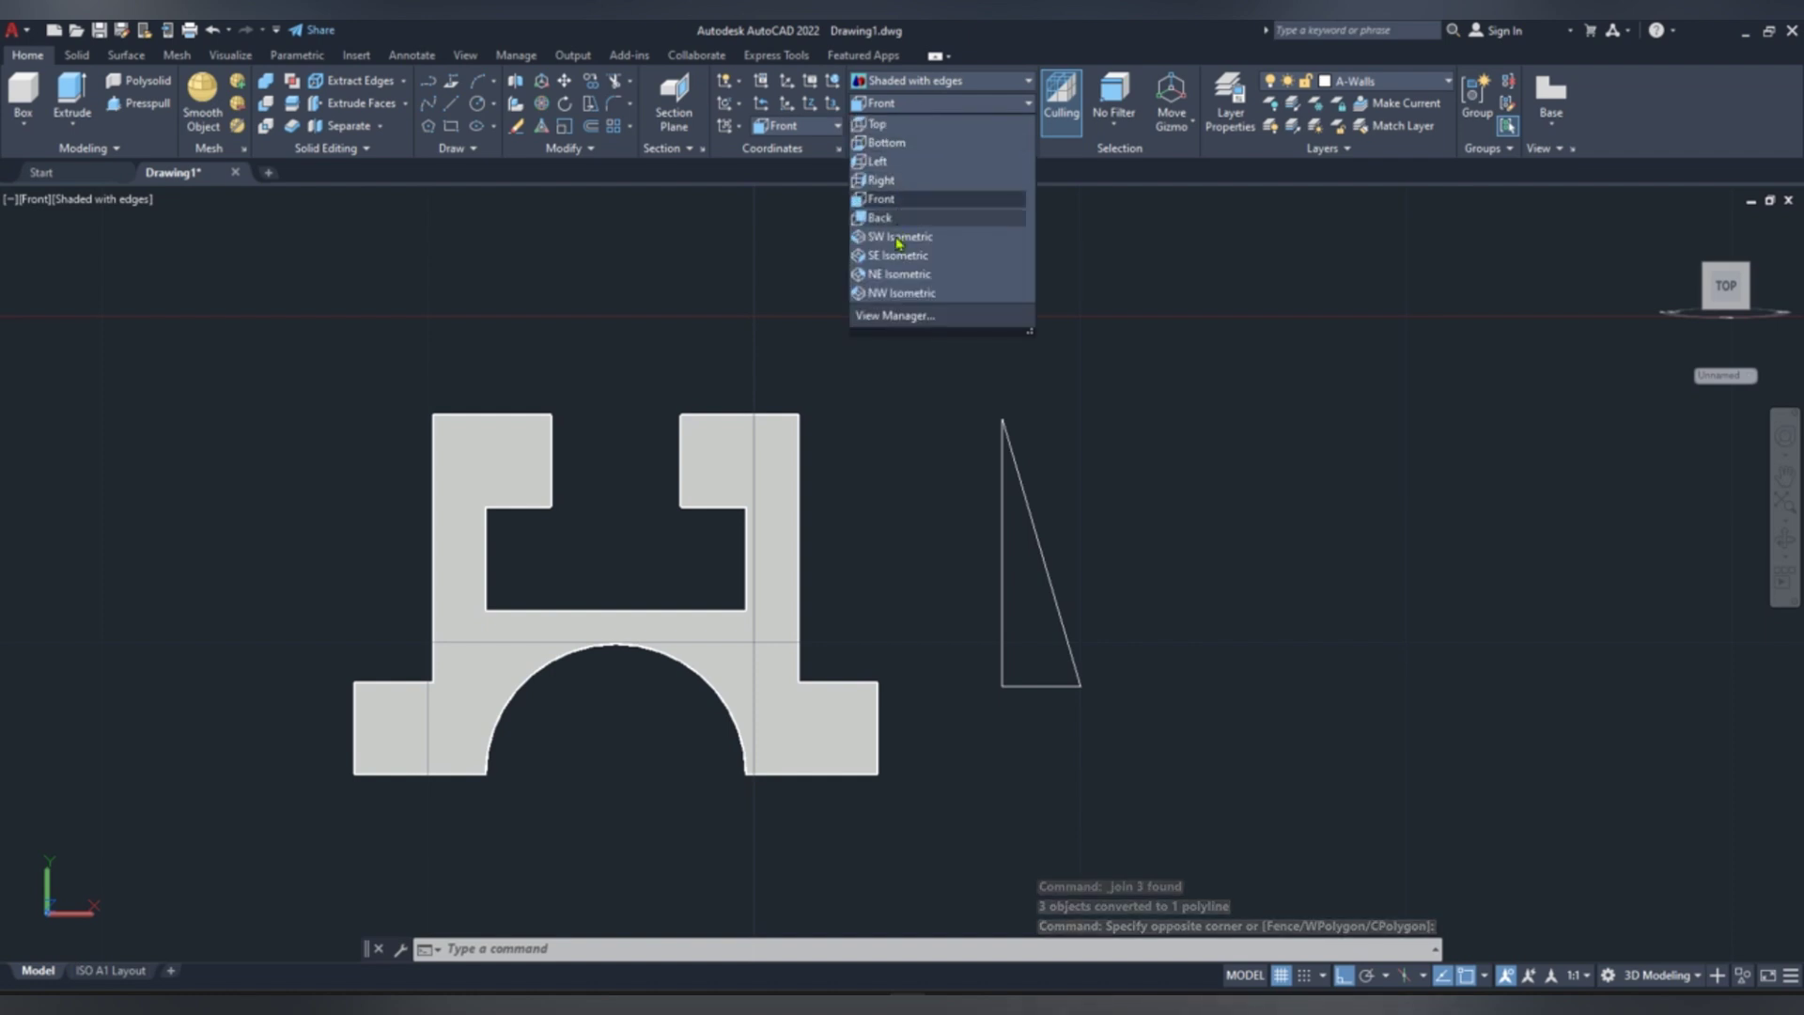
click(893, 263)
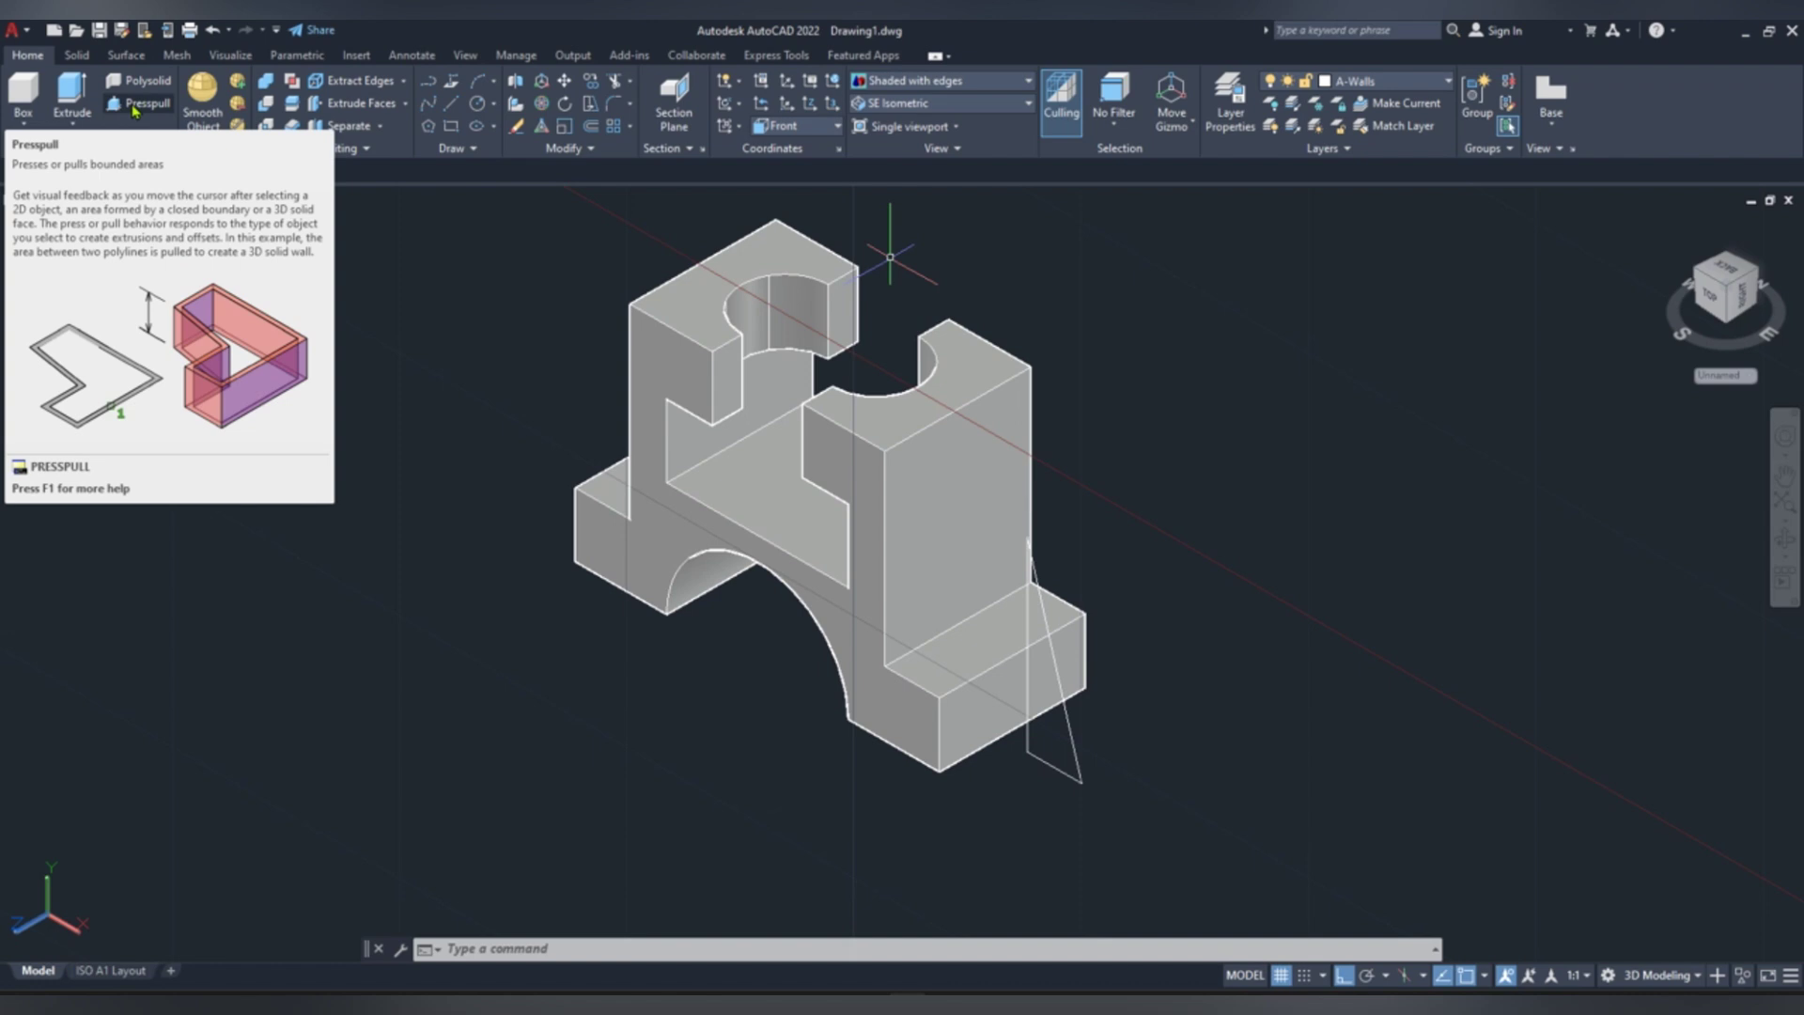
- Presspull the triangle 14 units into a wedge solid and erase its leftover outline
click(135, 106)
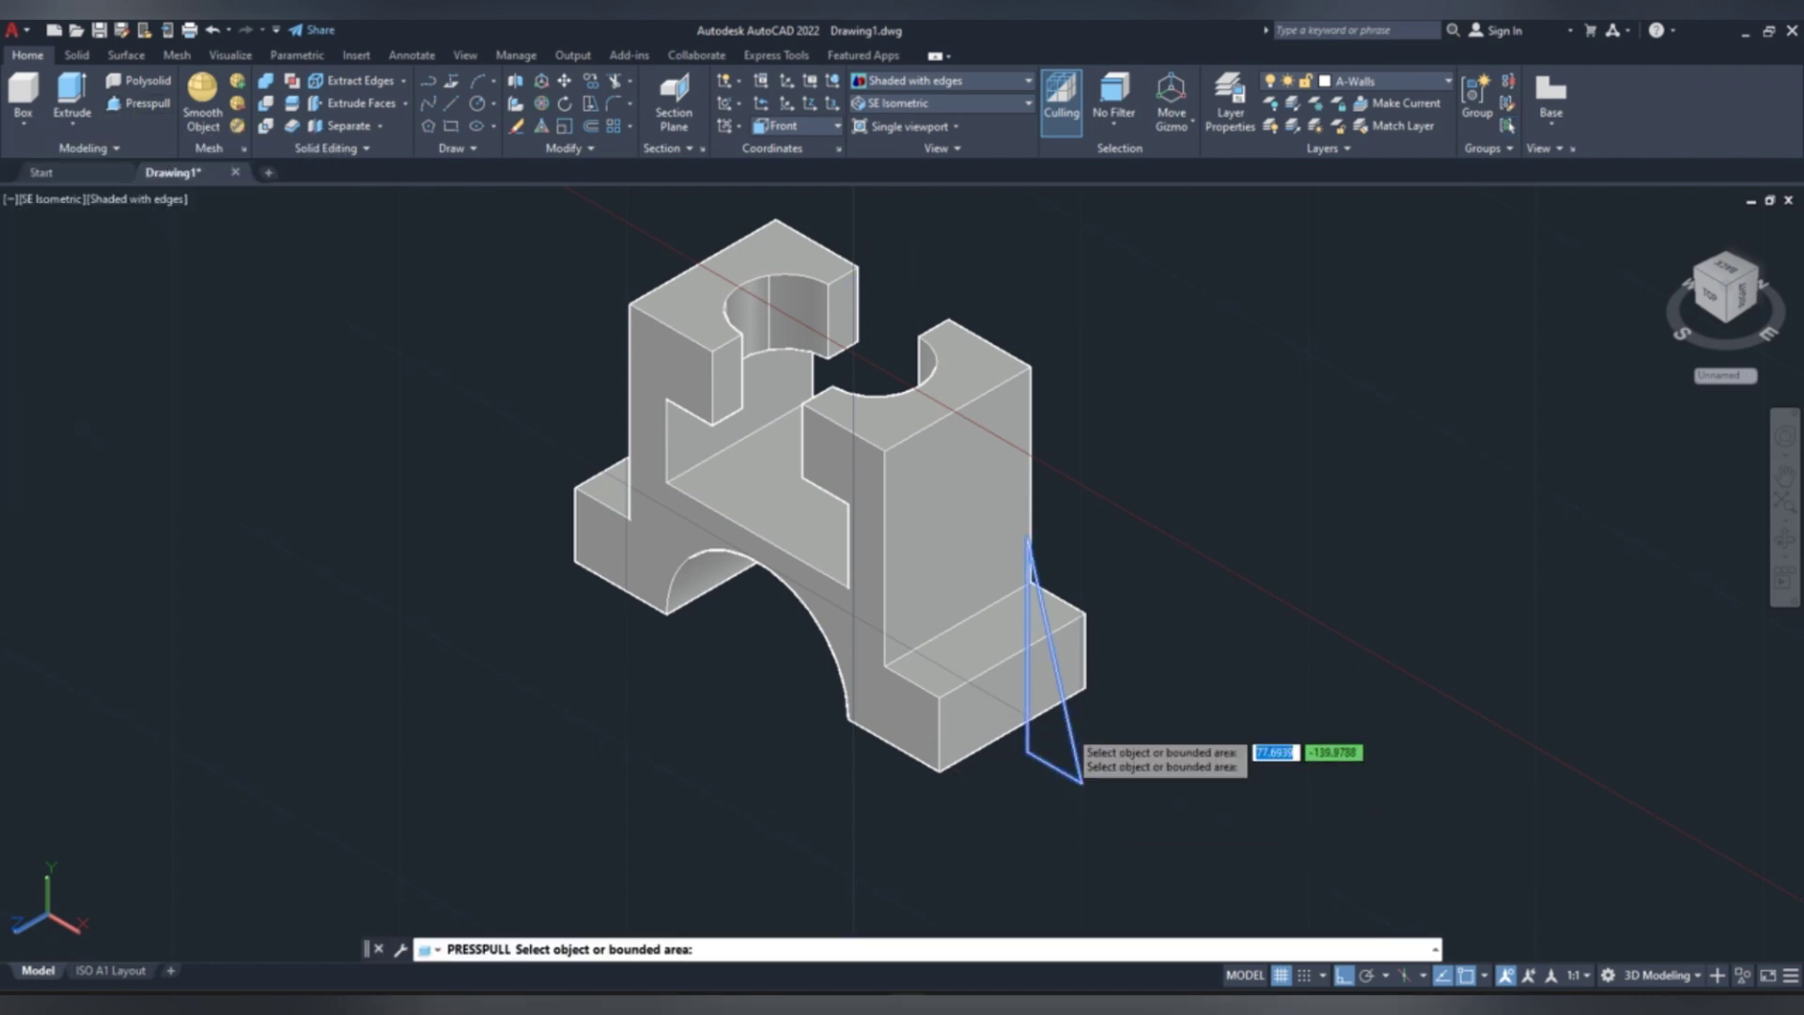
click(1069, 724)
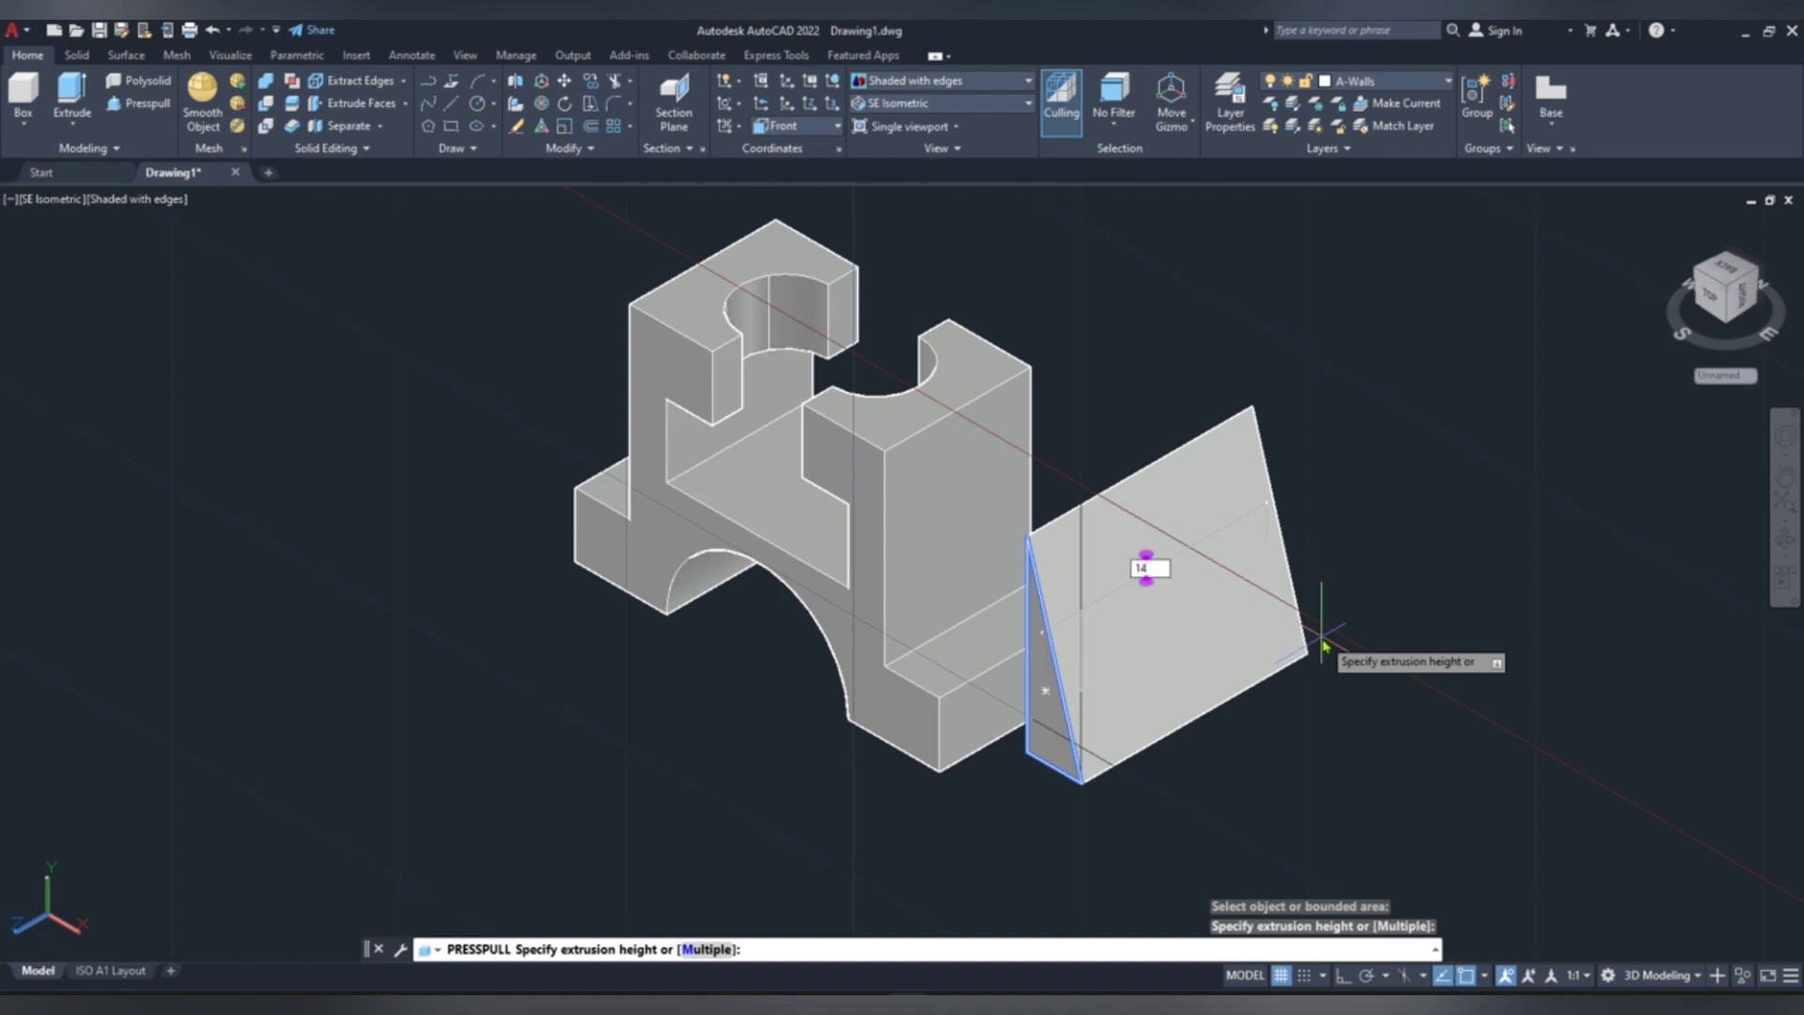
key(Return)
key(Return)
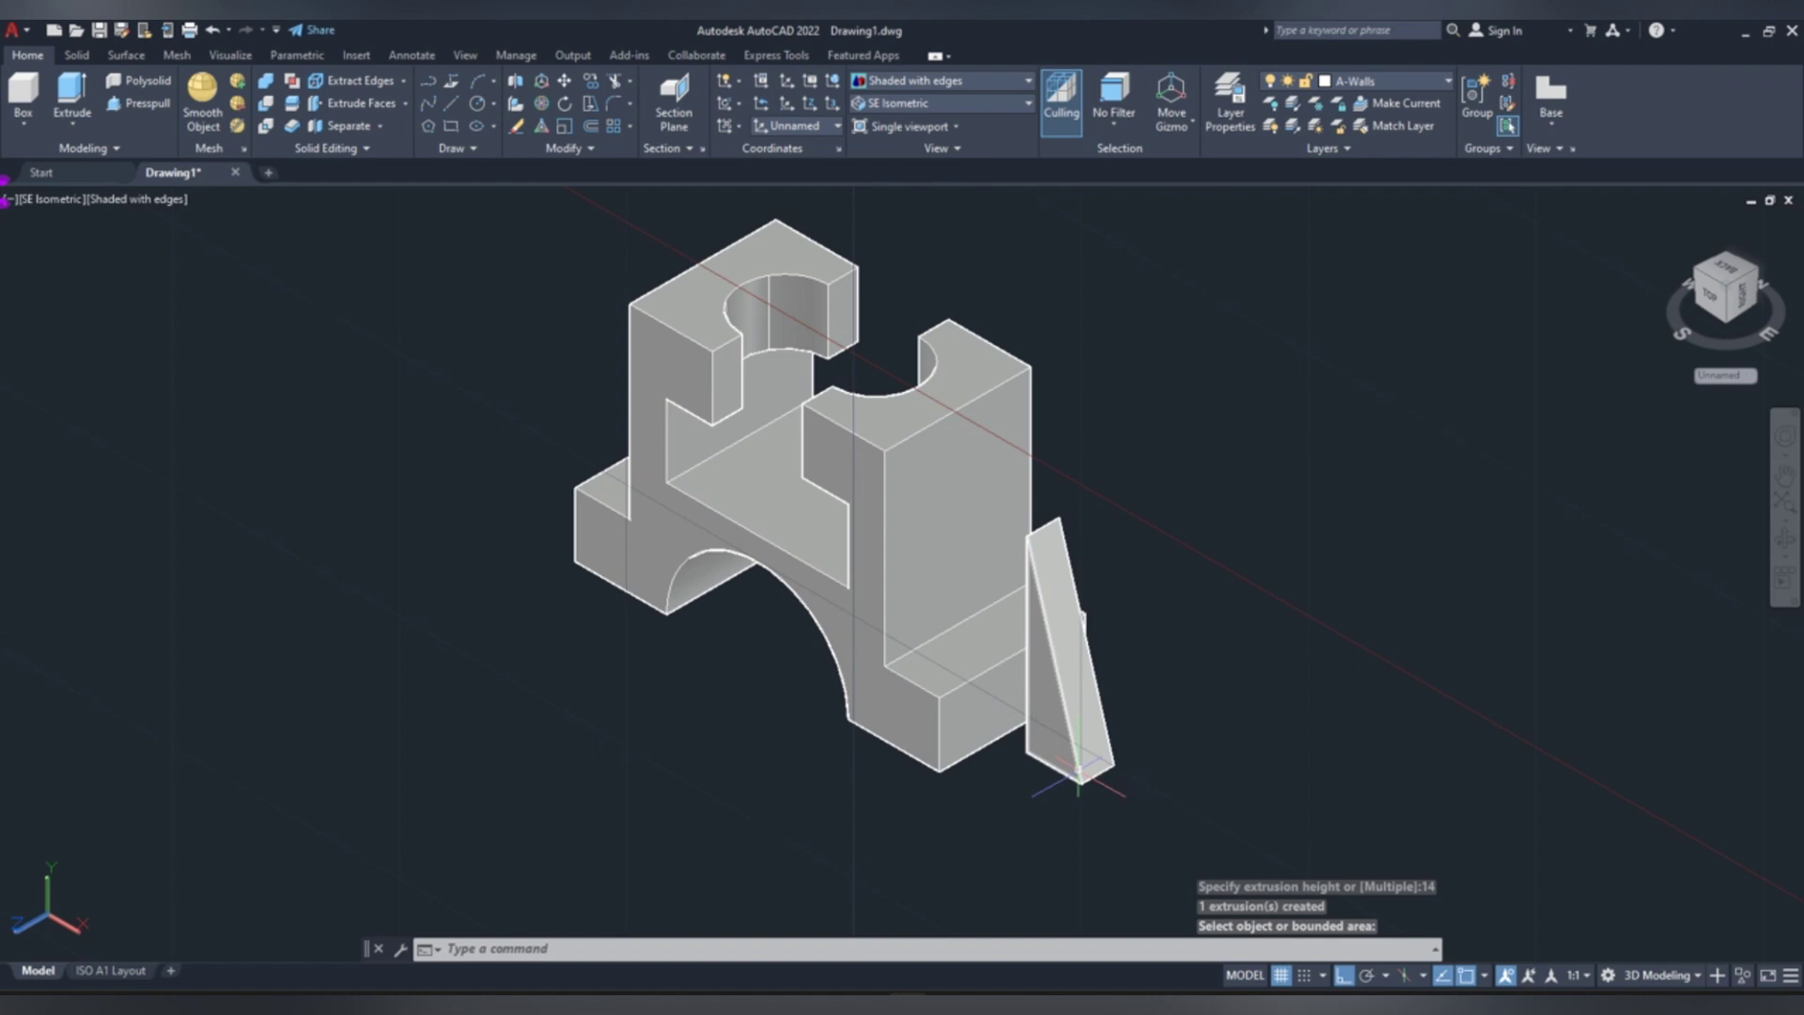
click(1080, 747)
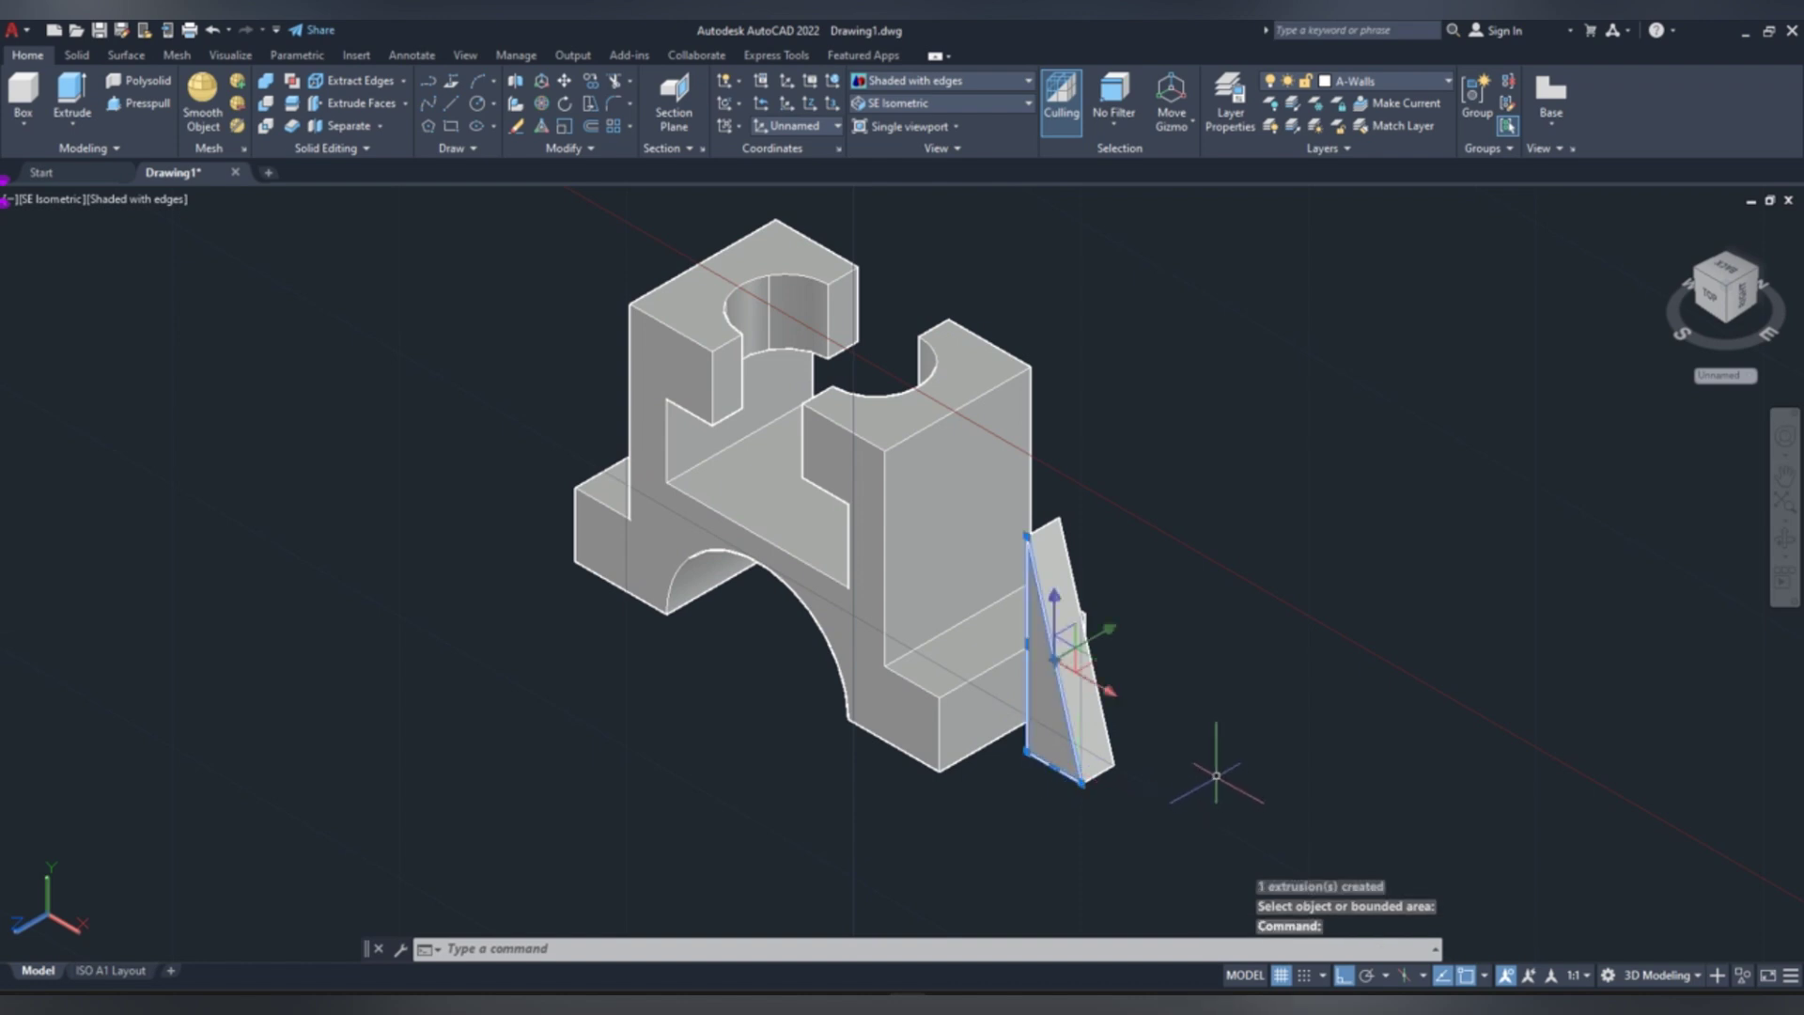
key(Delete)
click(1080, 733)
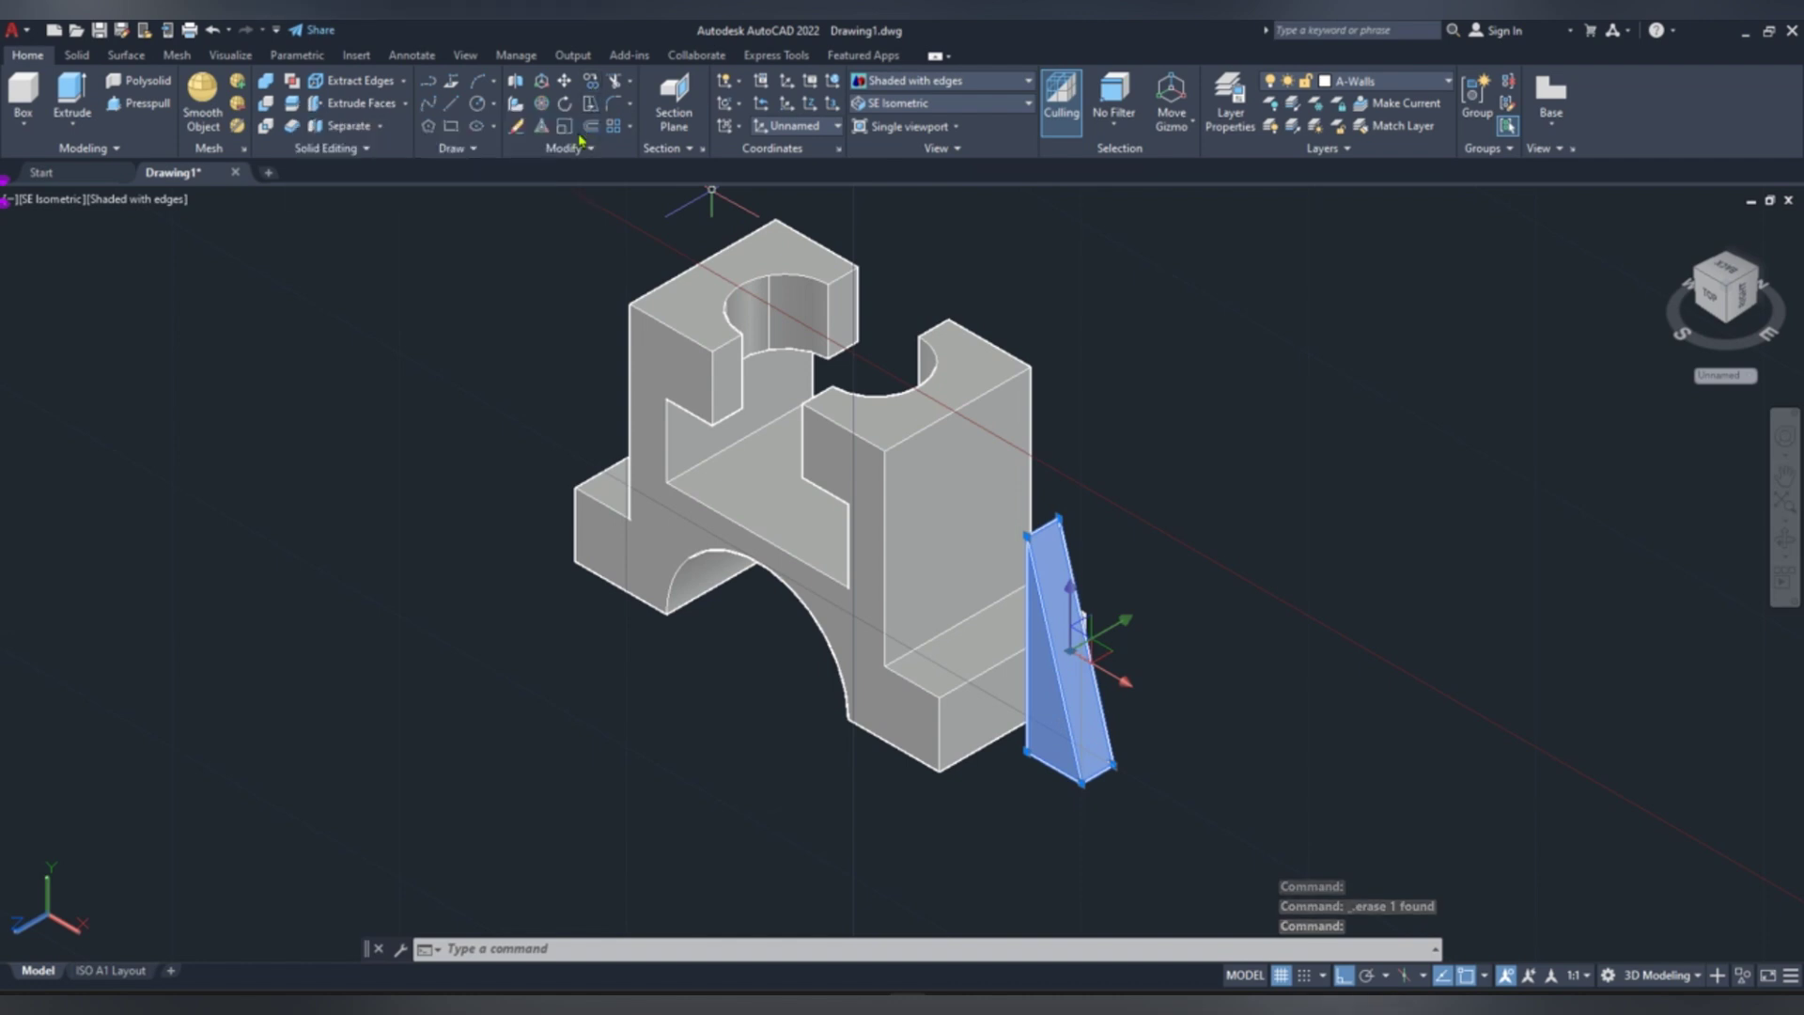
- Move the wedge by its lower corner, Ortho off, against the bracket's right upright on its foot
click(564, 82)
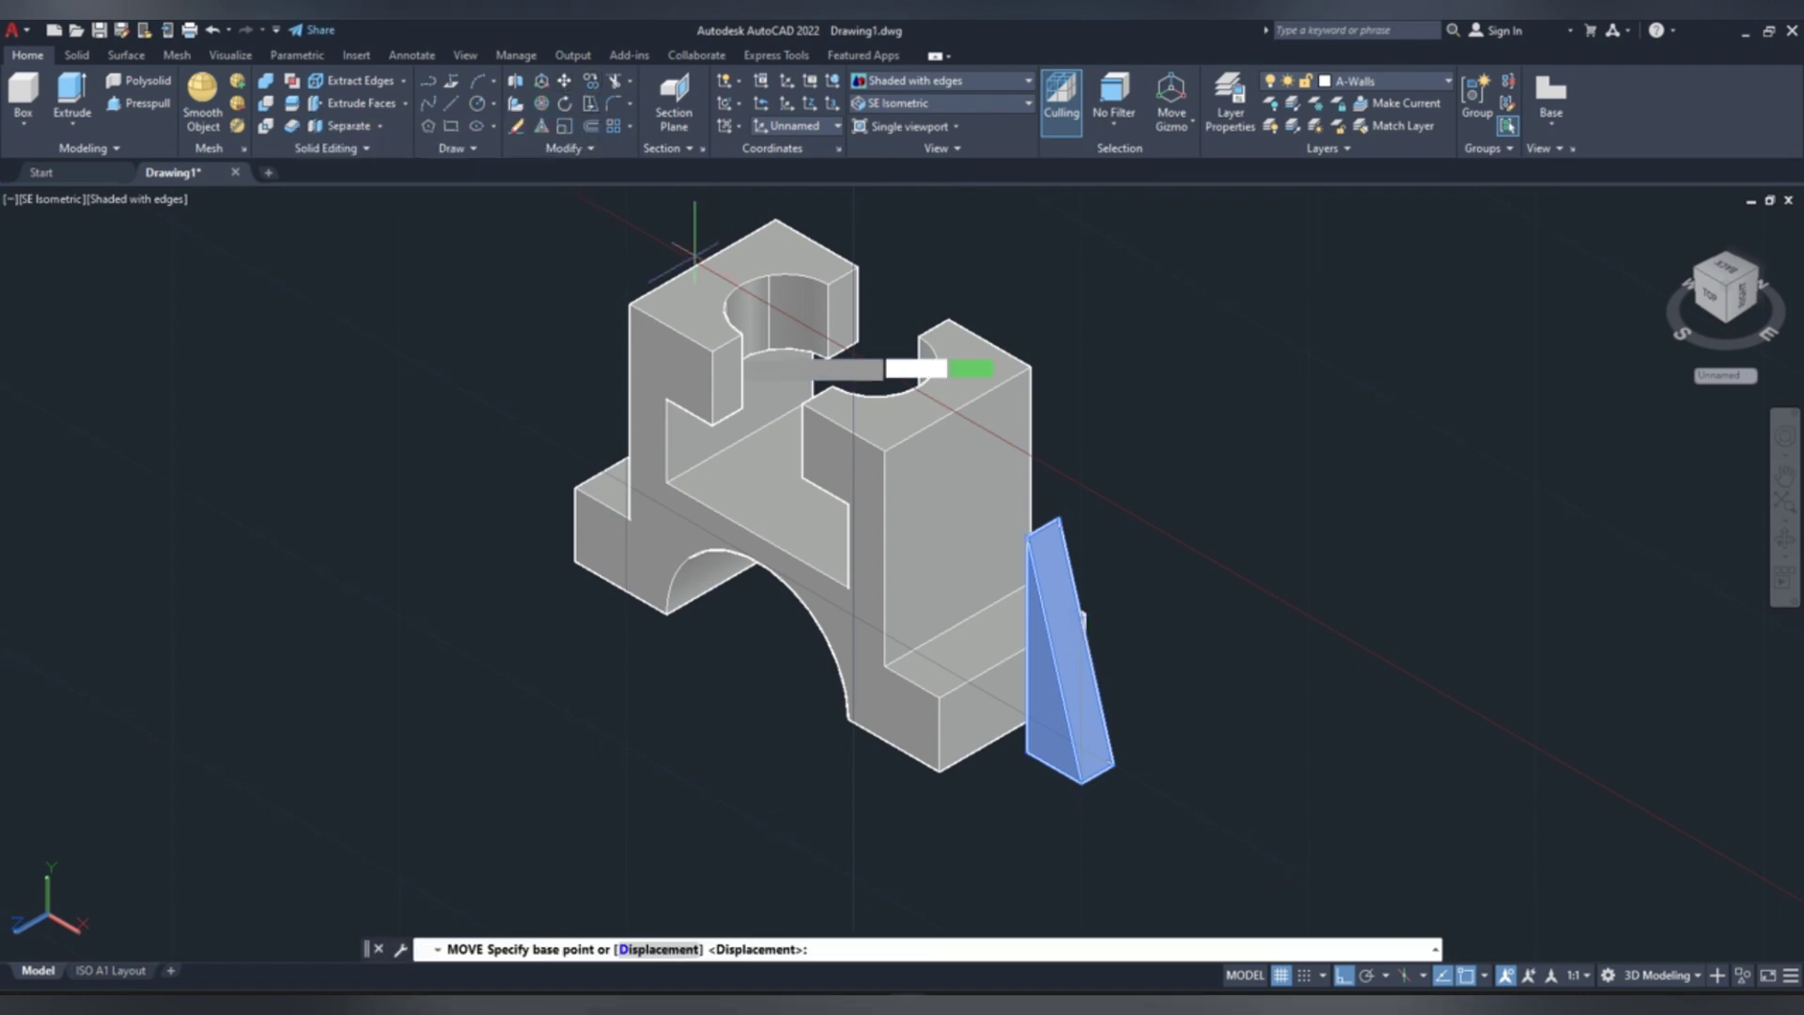
scroll(1132, 775, up, 3)
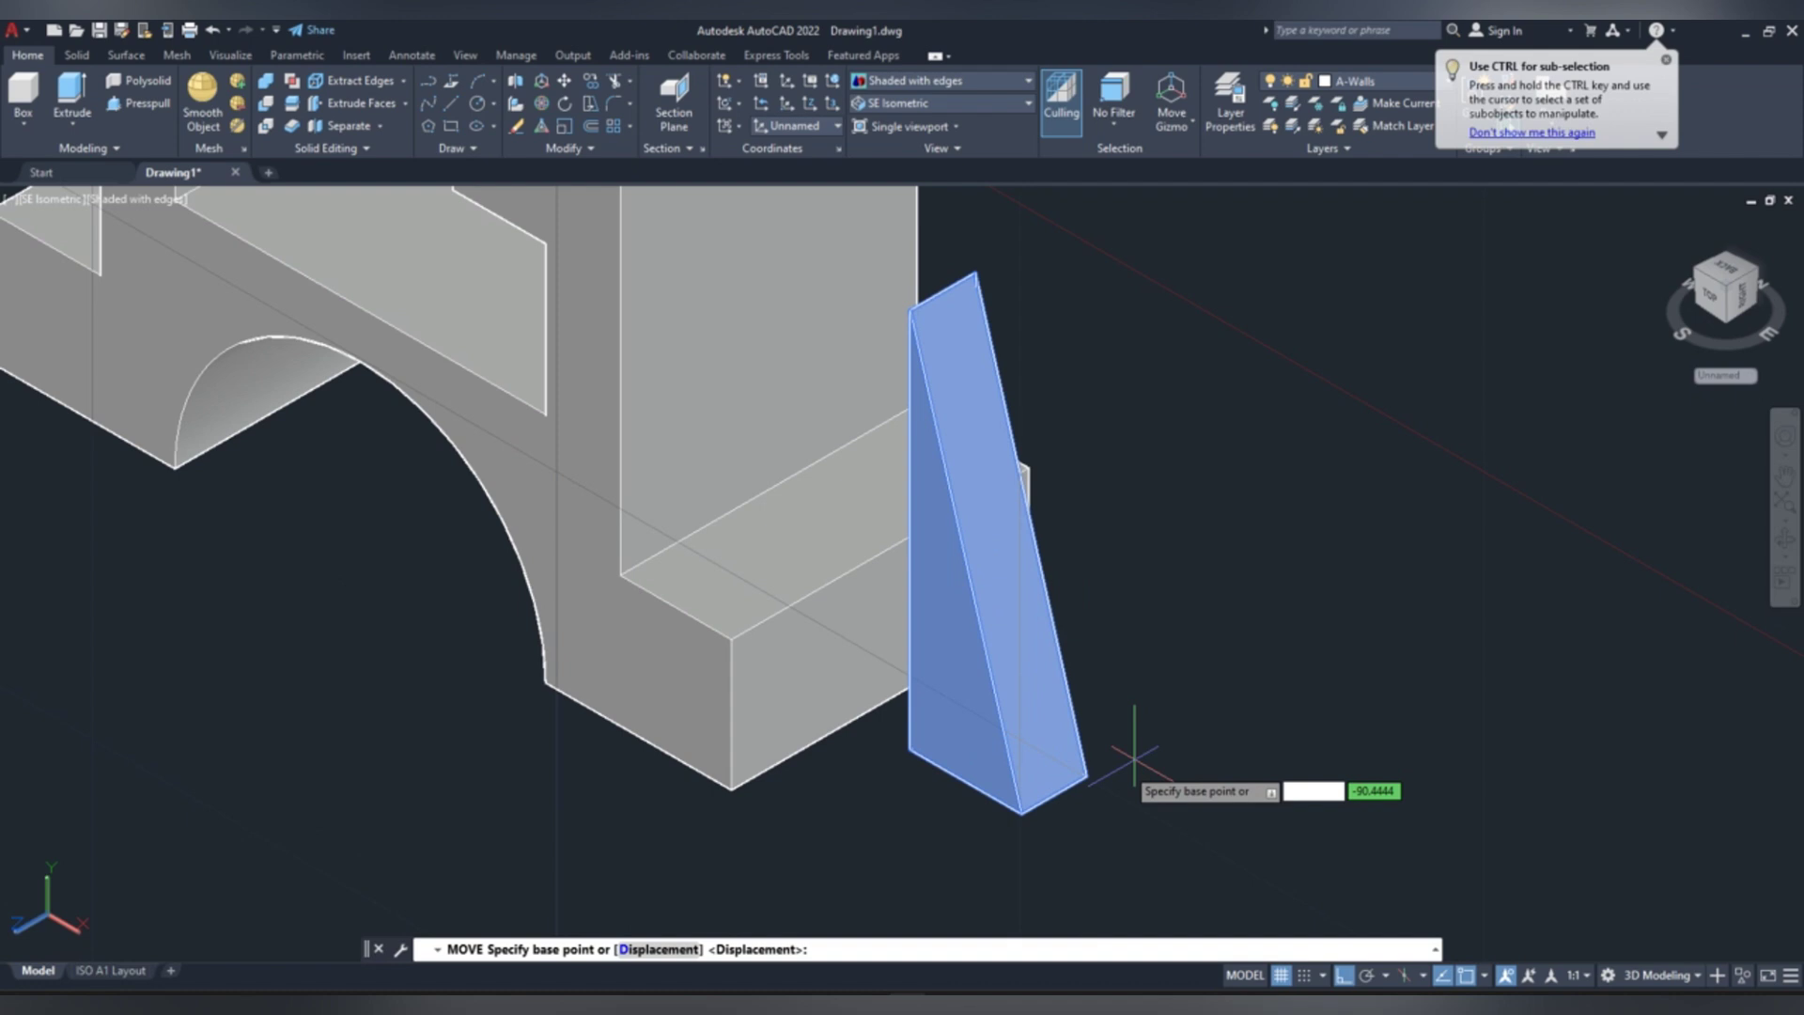
click(1053, 792)
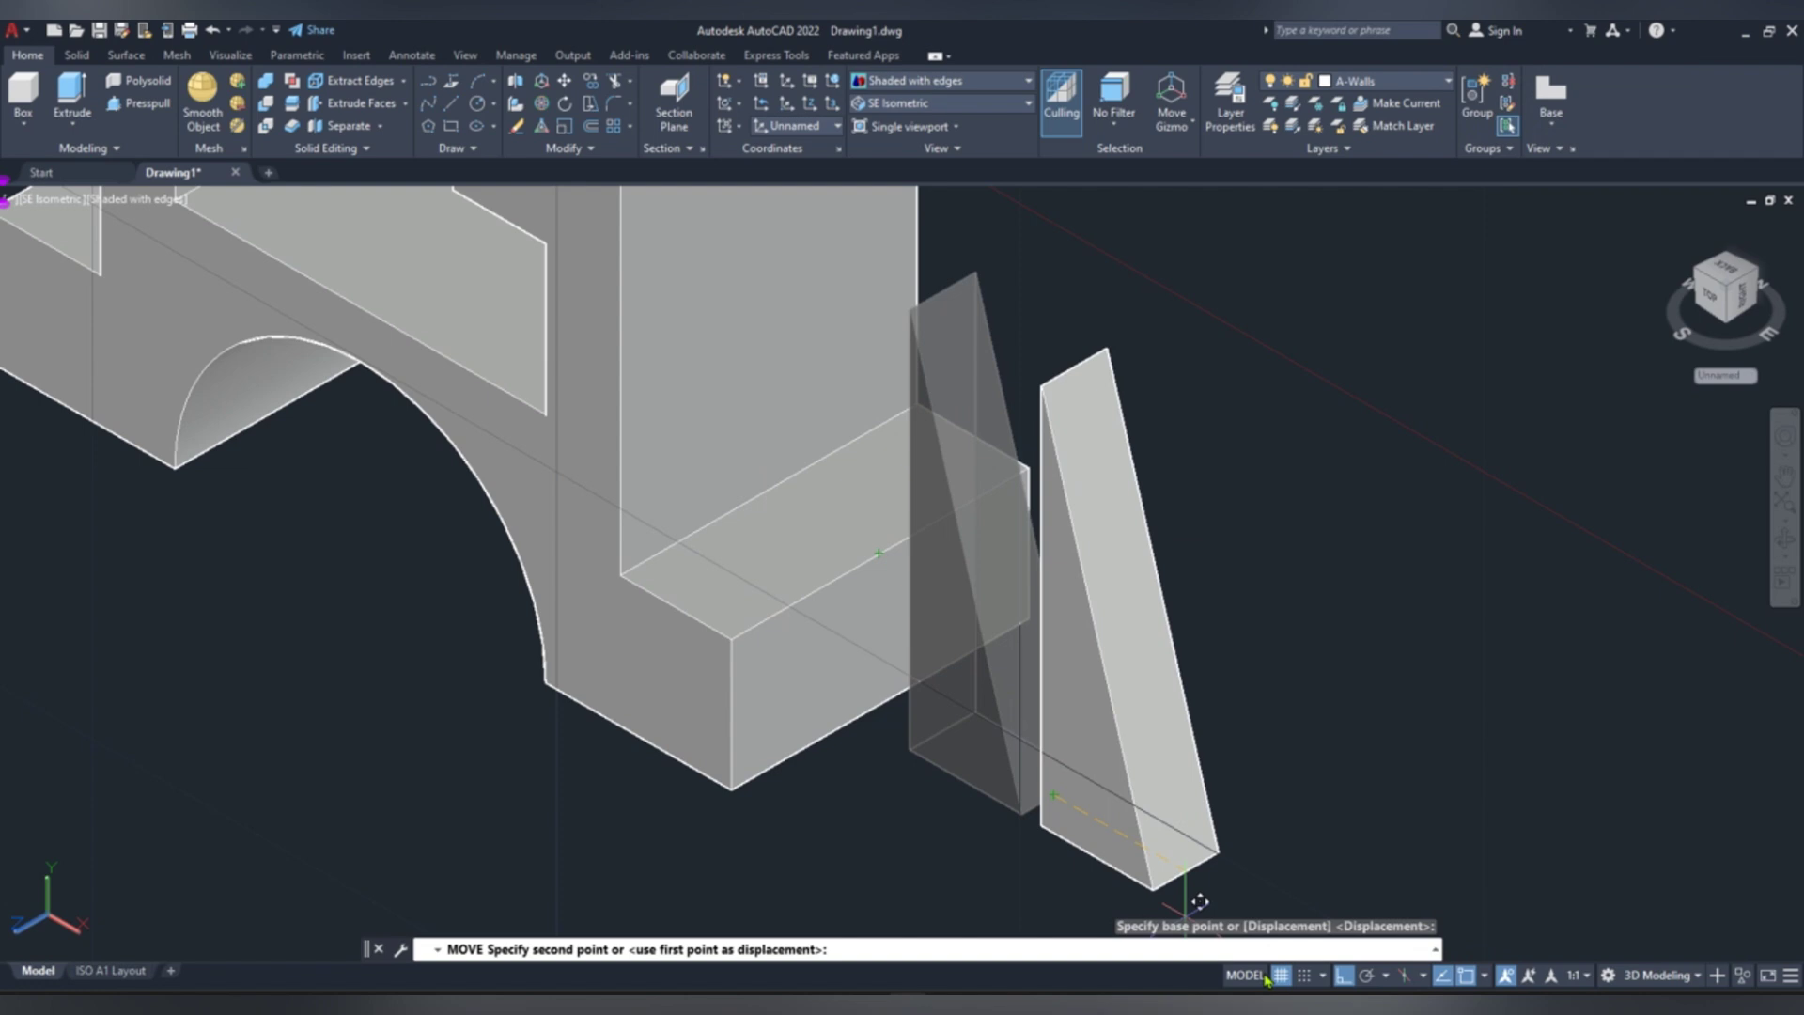
click(1345, 977)
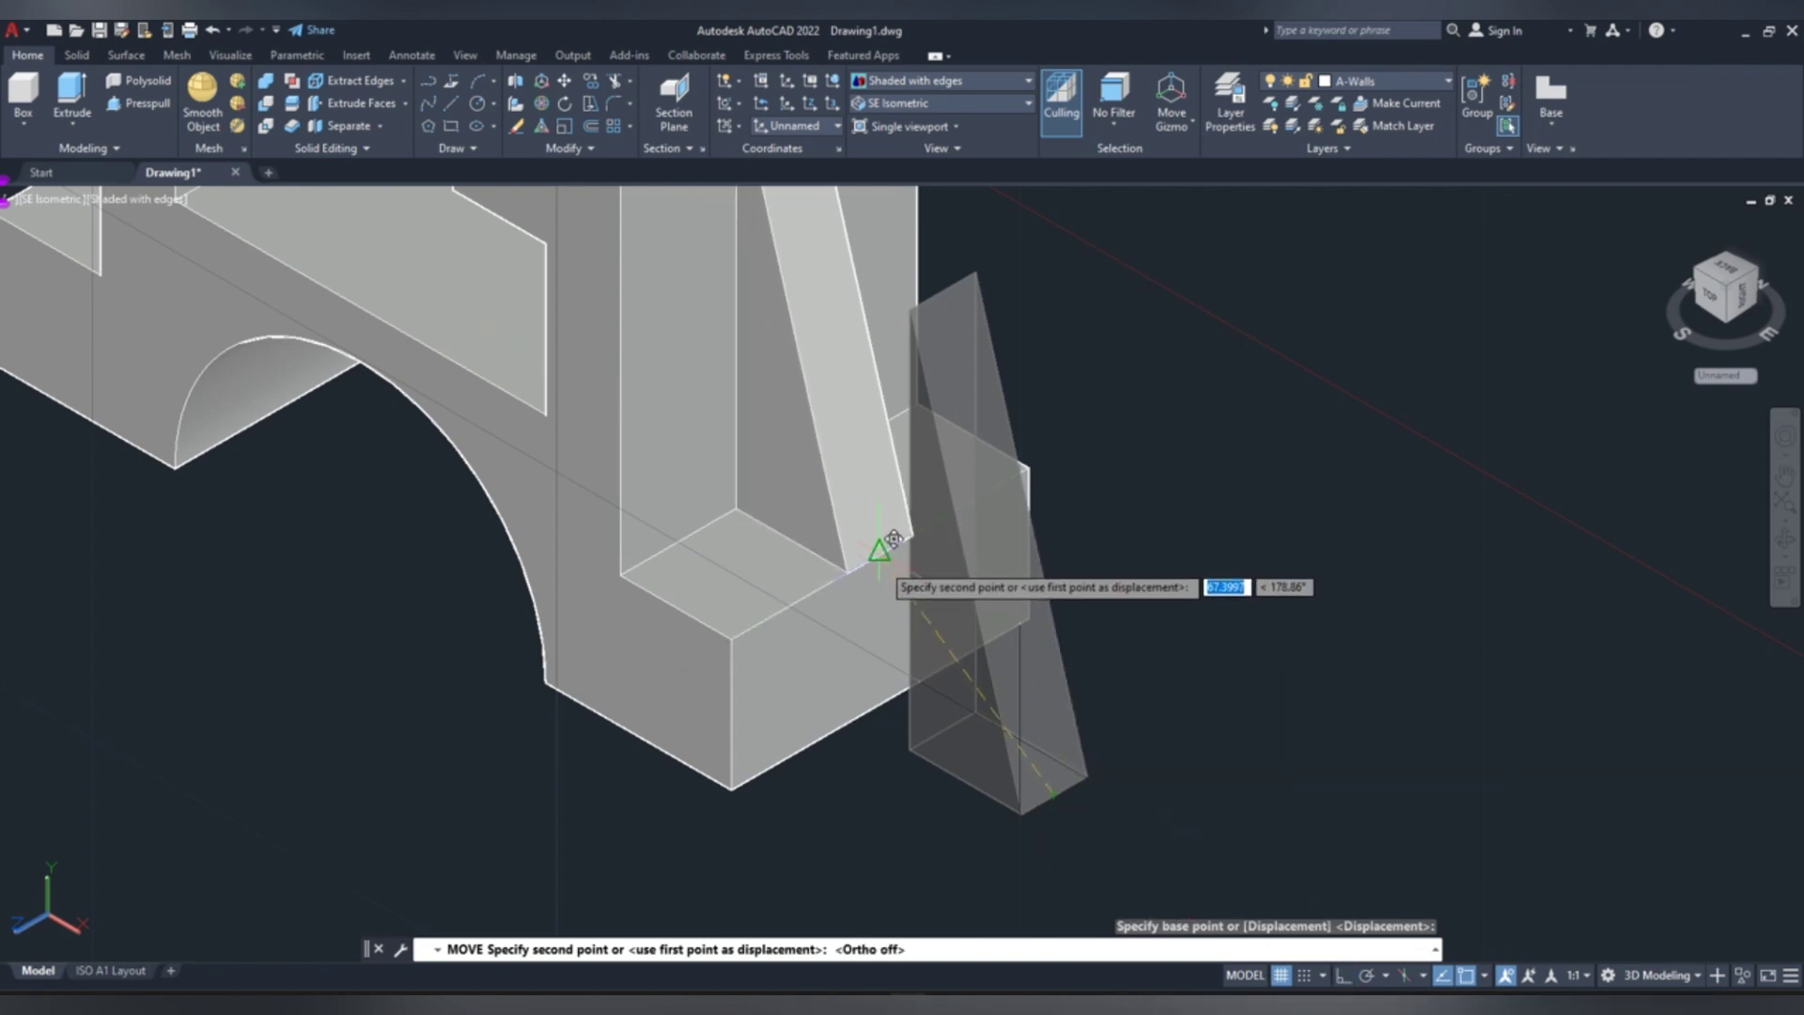
click(880, 552)
scroll(881, 561, down, 10)
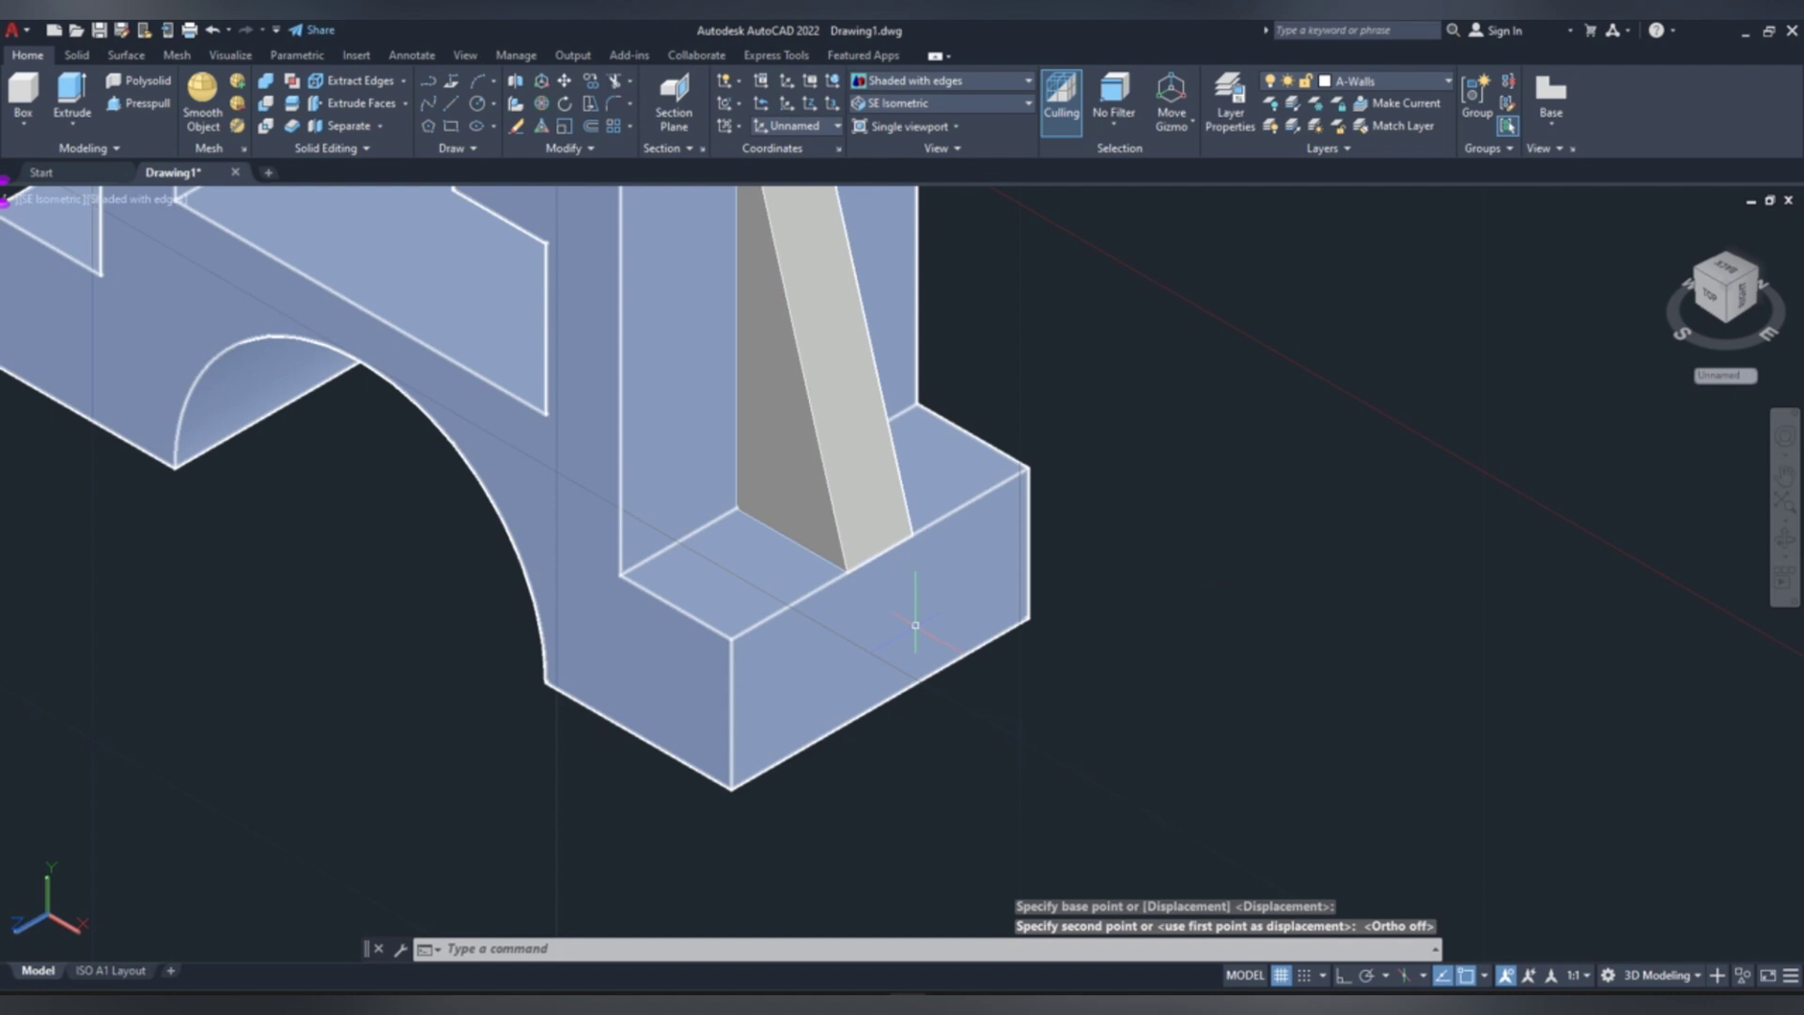
scroll(932, 642, up, 5)
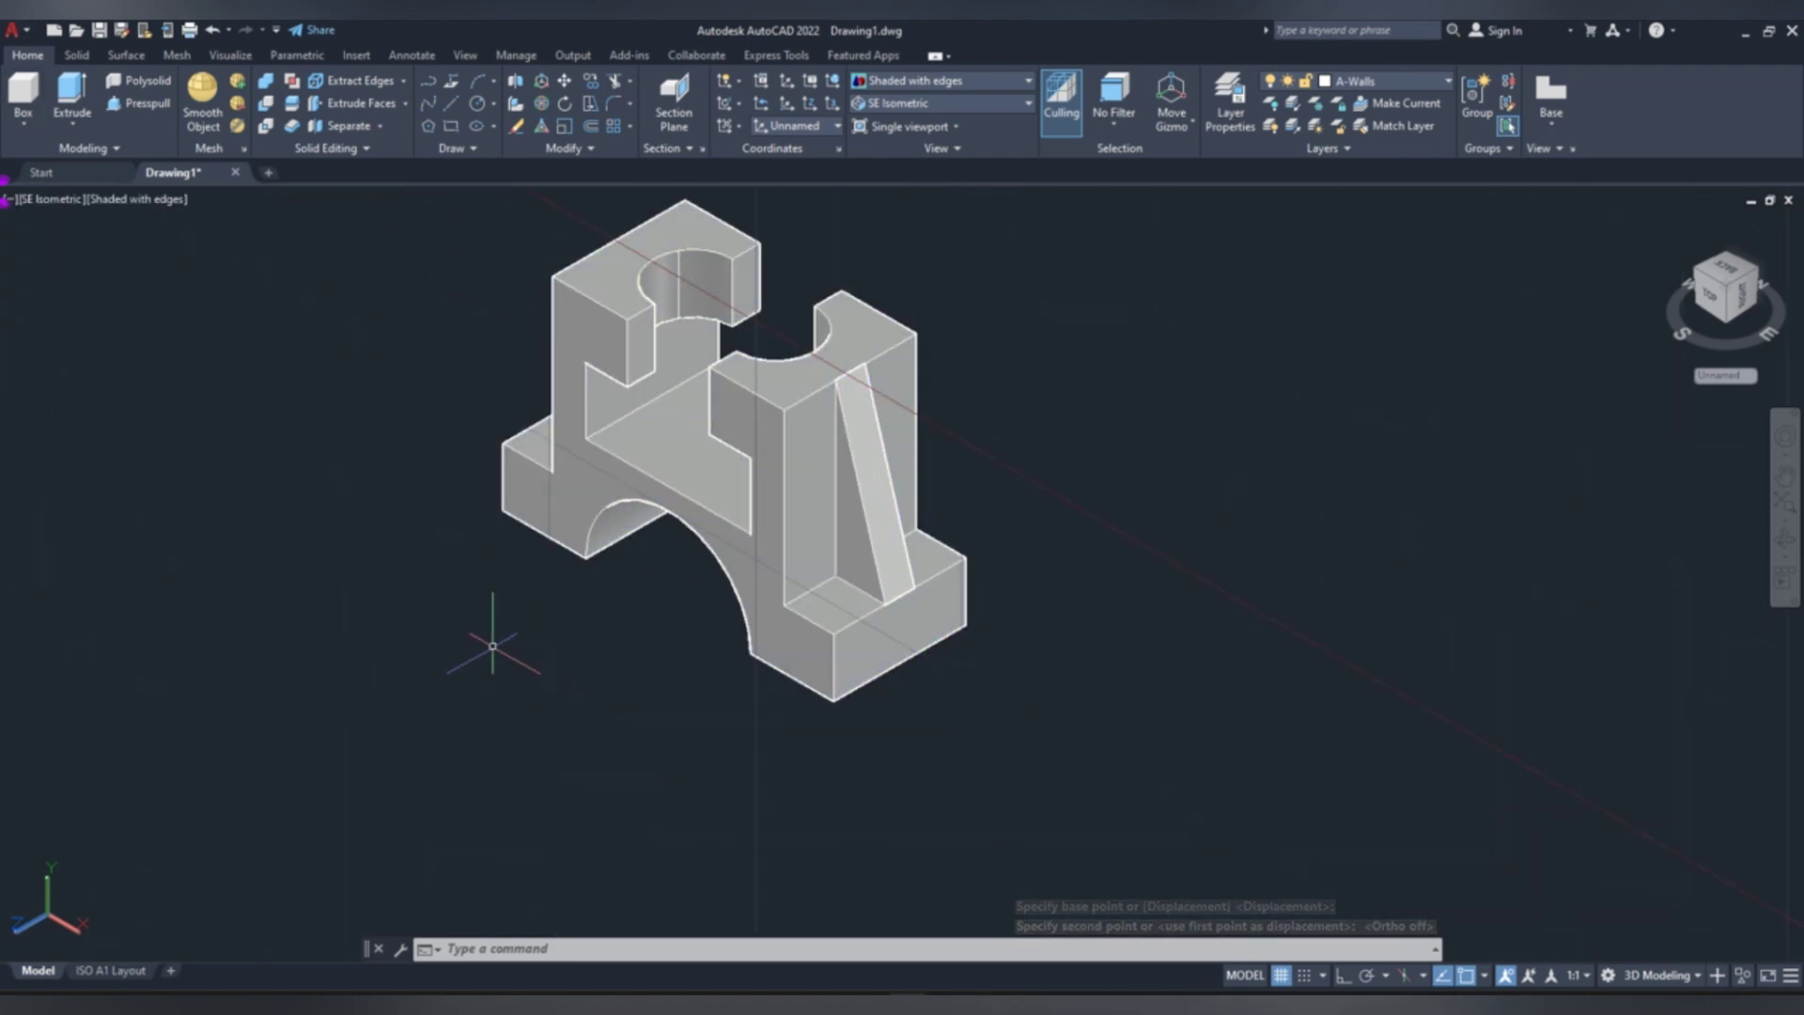
- Switch to the Front view to see the web and bracket profile head-on
click(1005, 104)
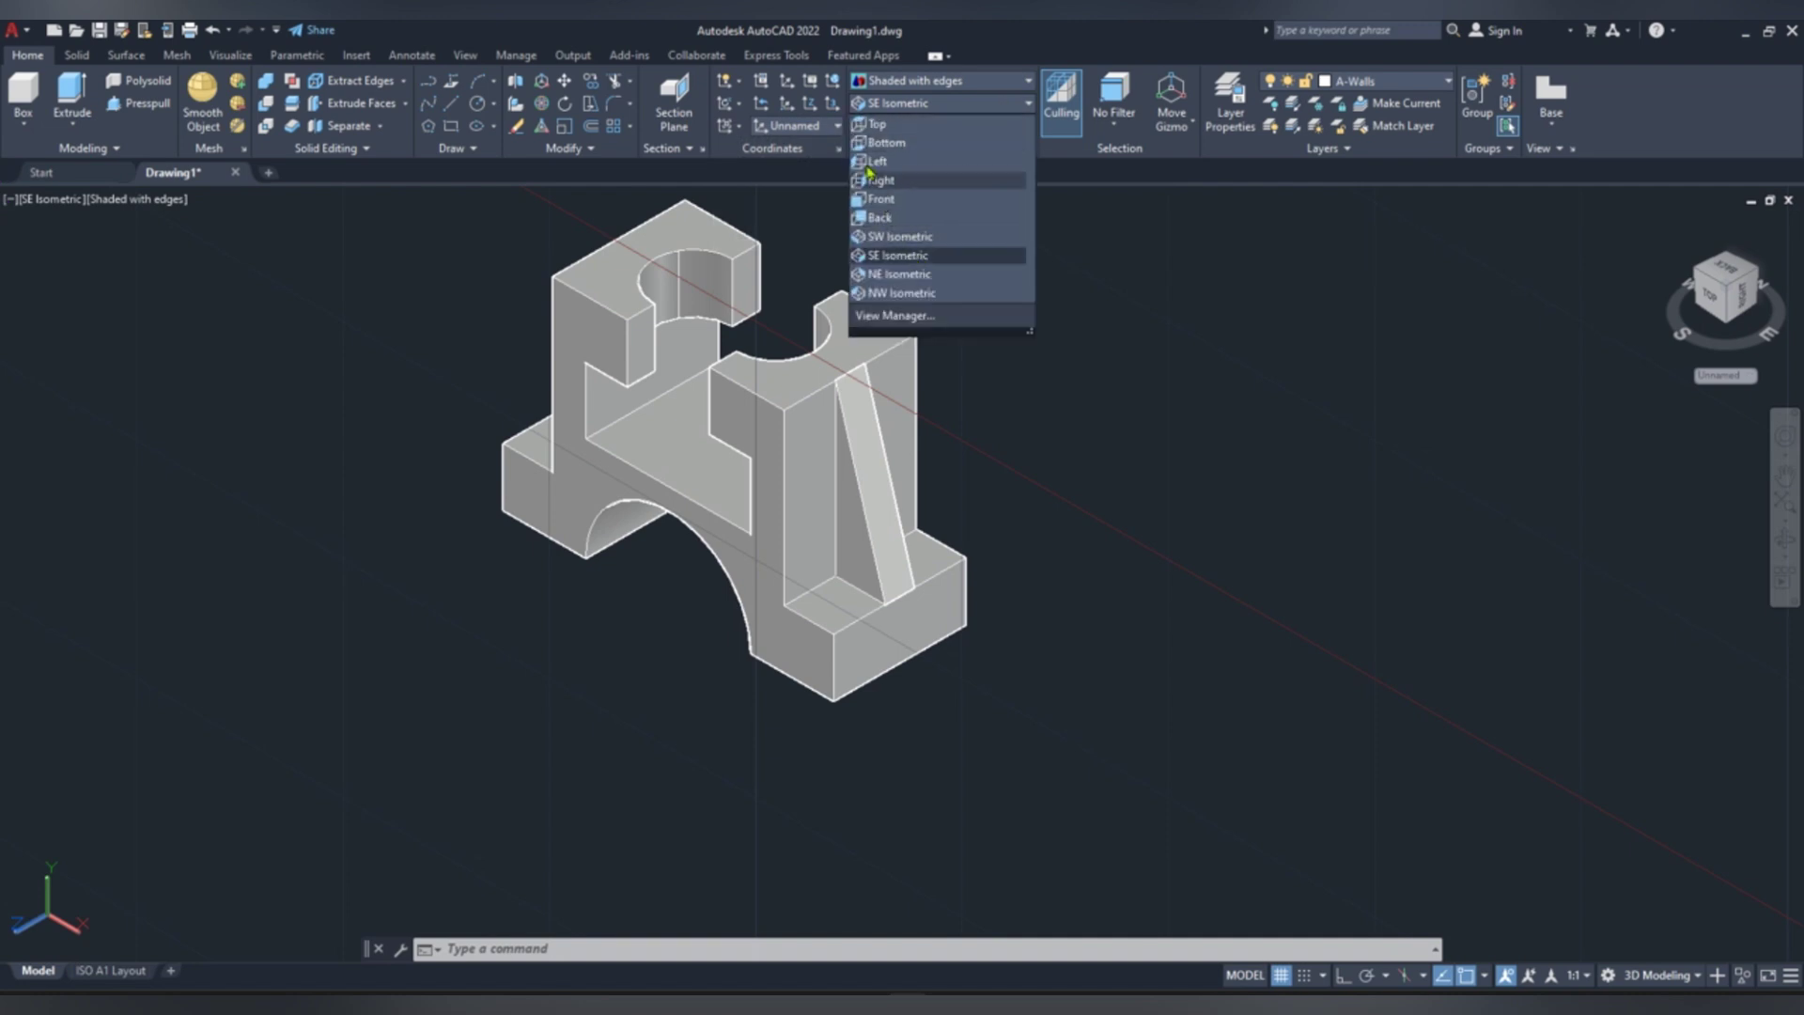
click(888, 198)
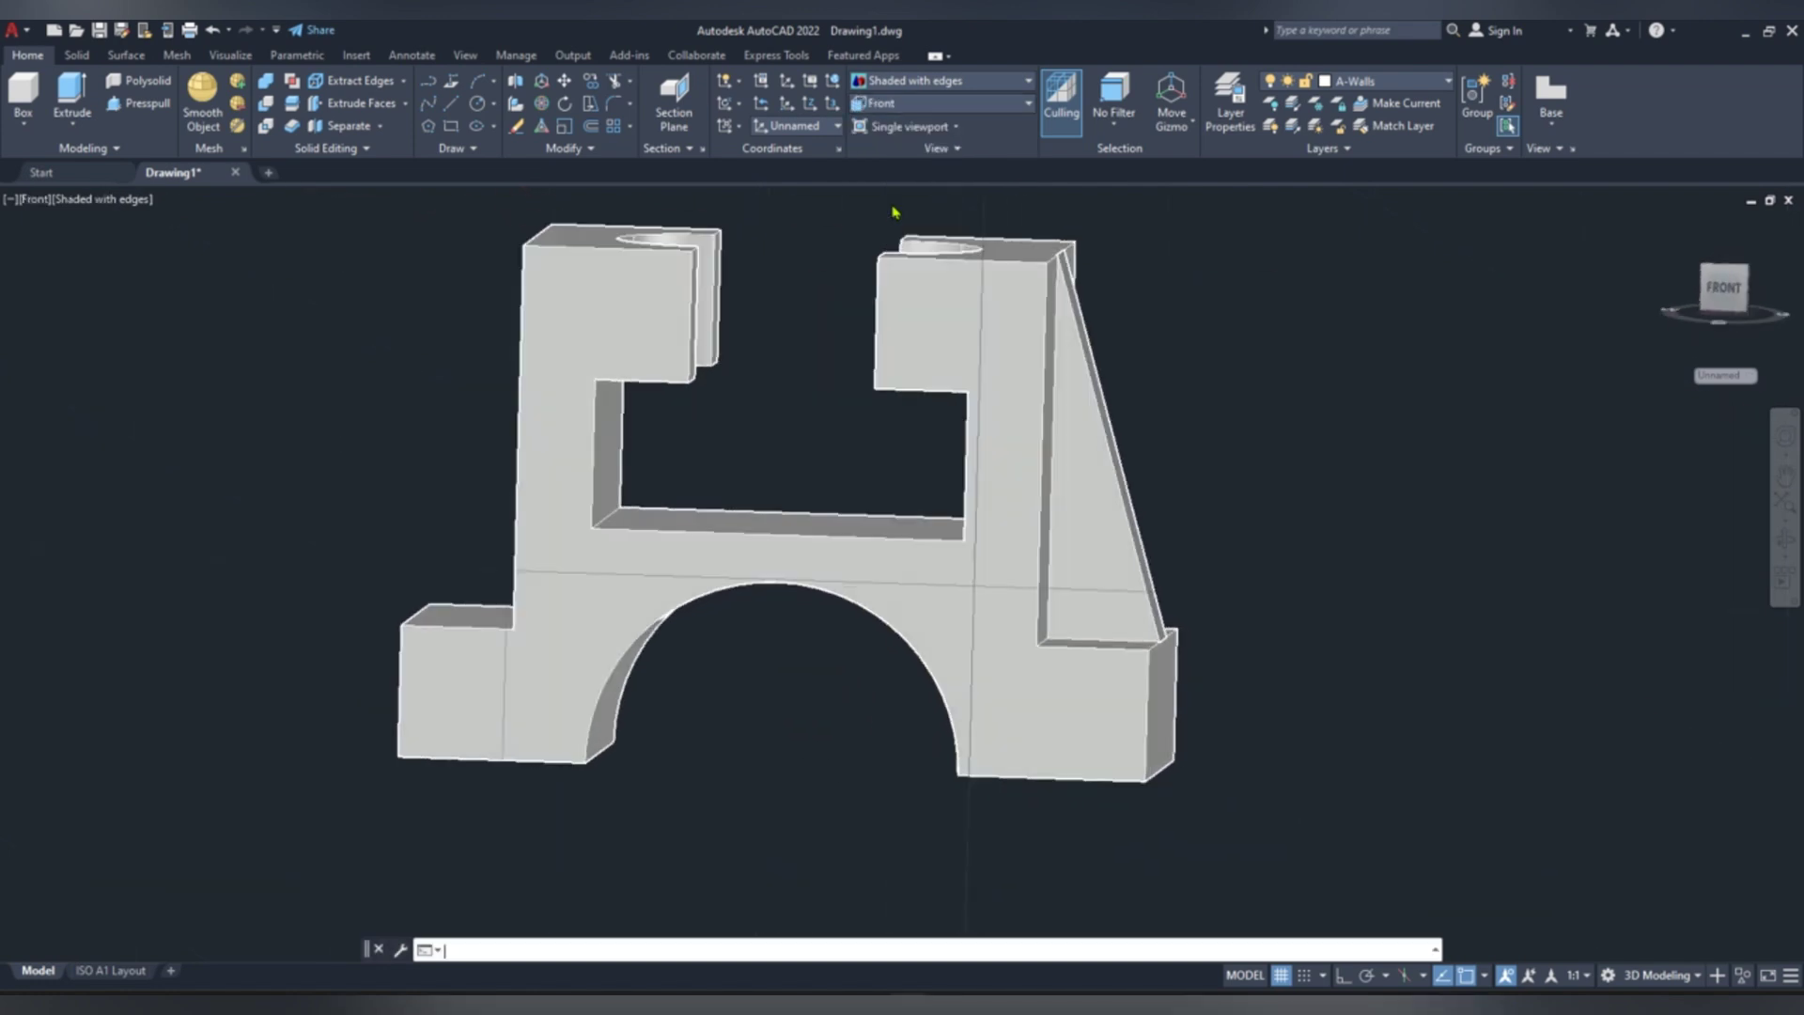
scroll(940, 390, down, 3)
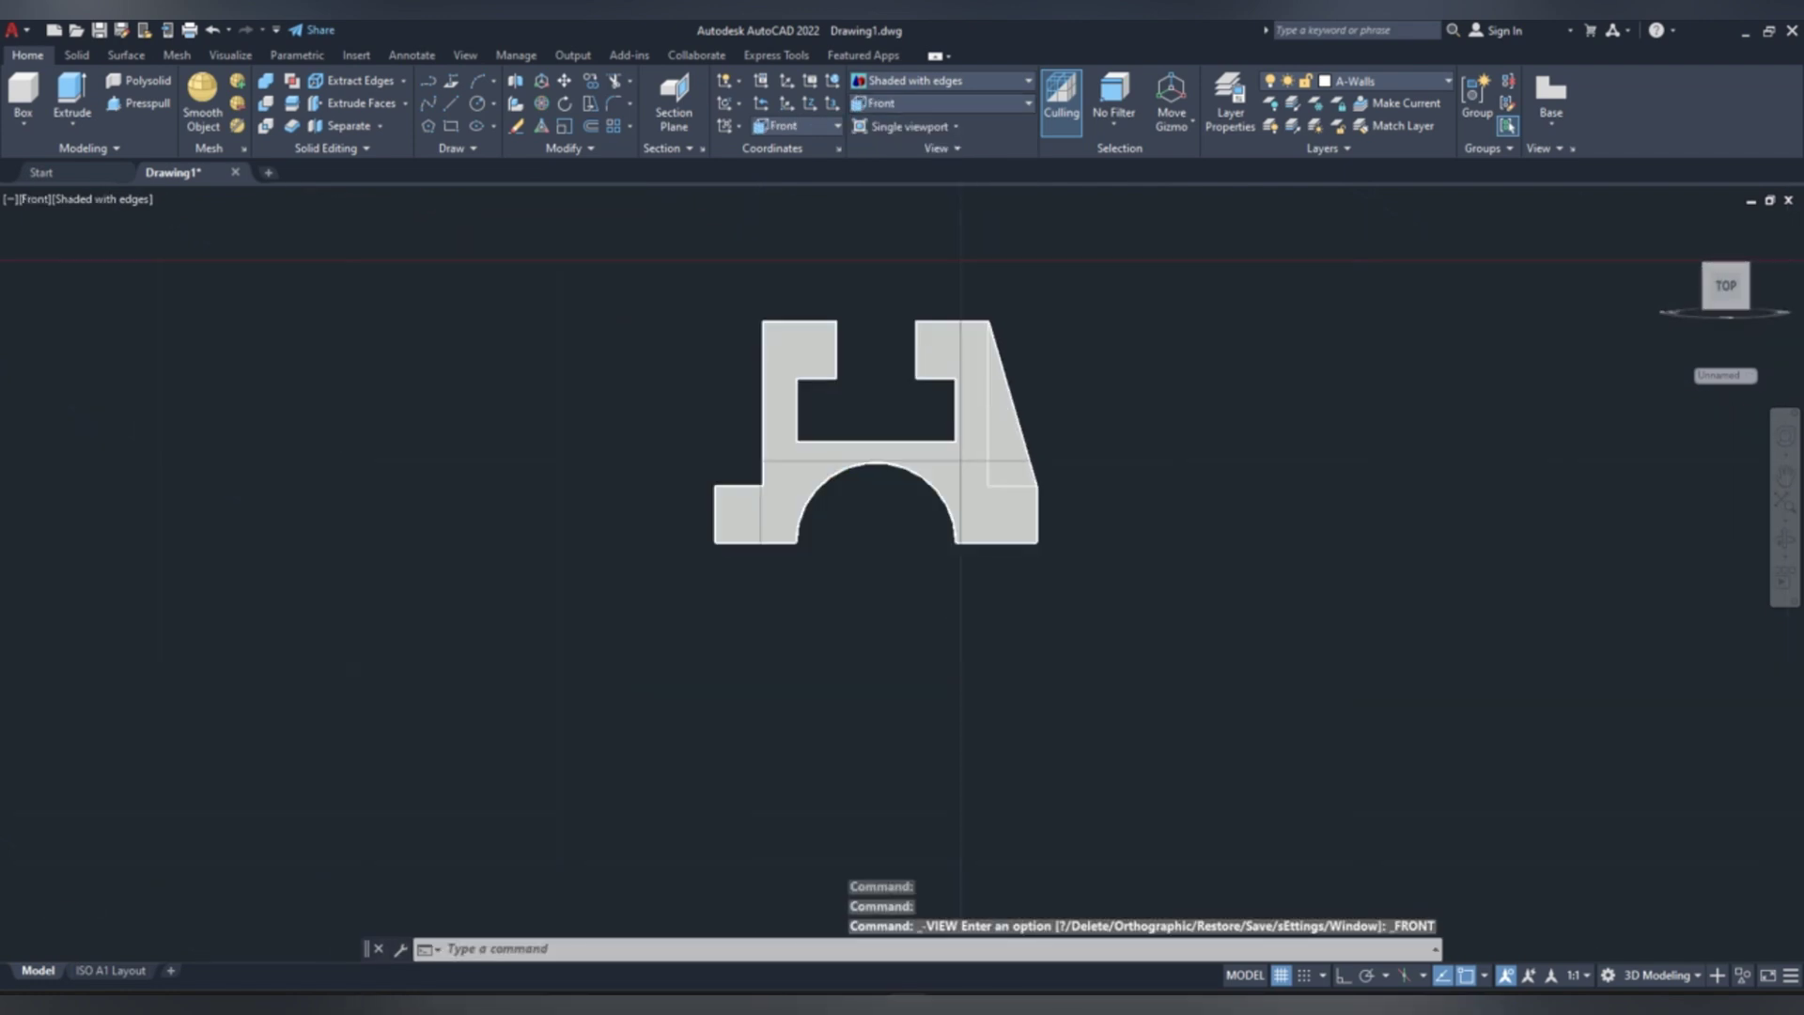
- Mirror the right web about the bracket's vertical centre line, keeping the original, then view SE Isometric
click(1017, 396)
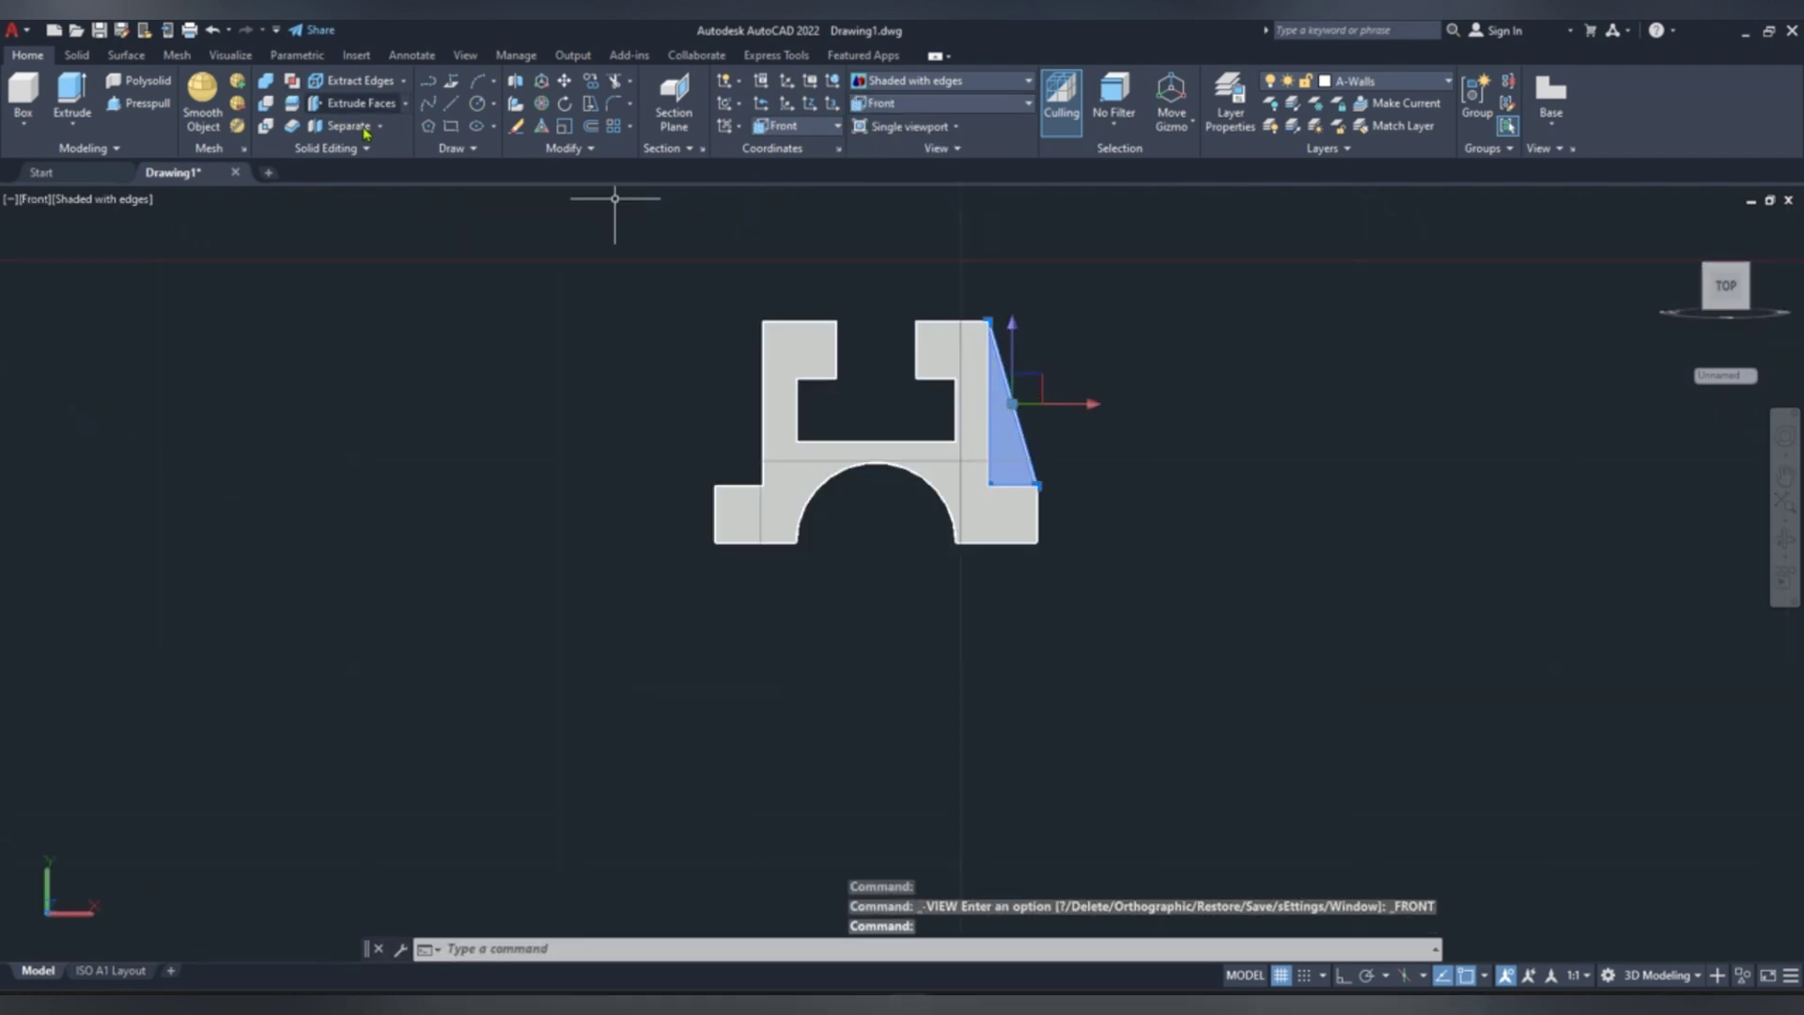
click(604, 153)
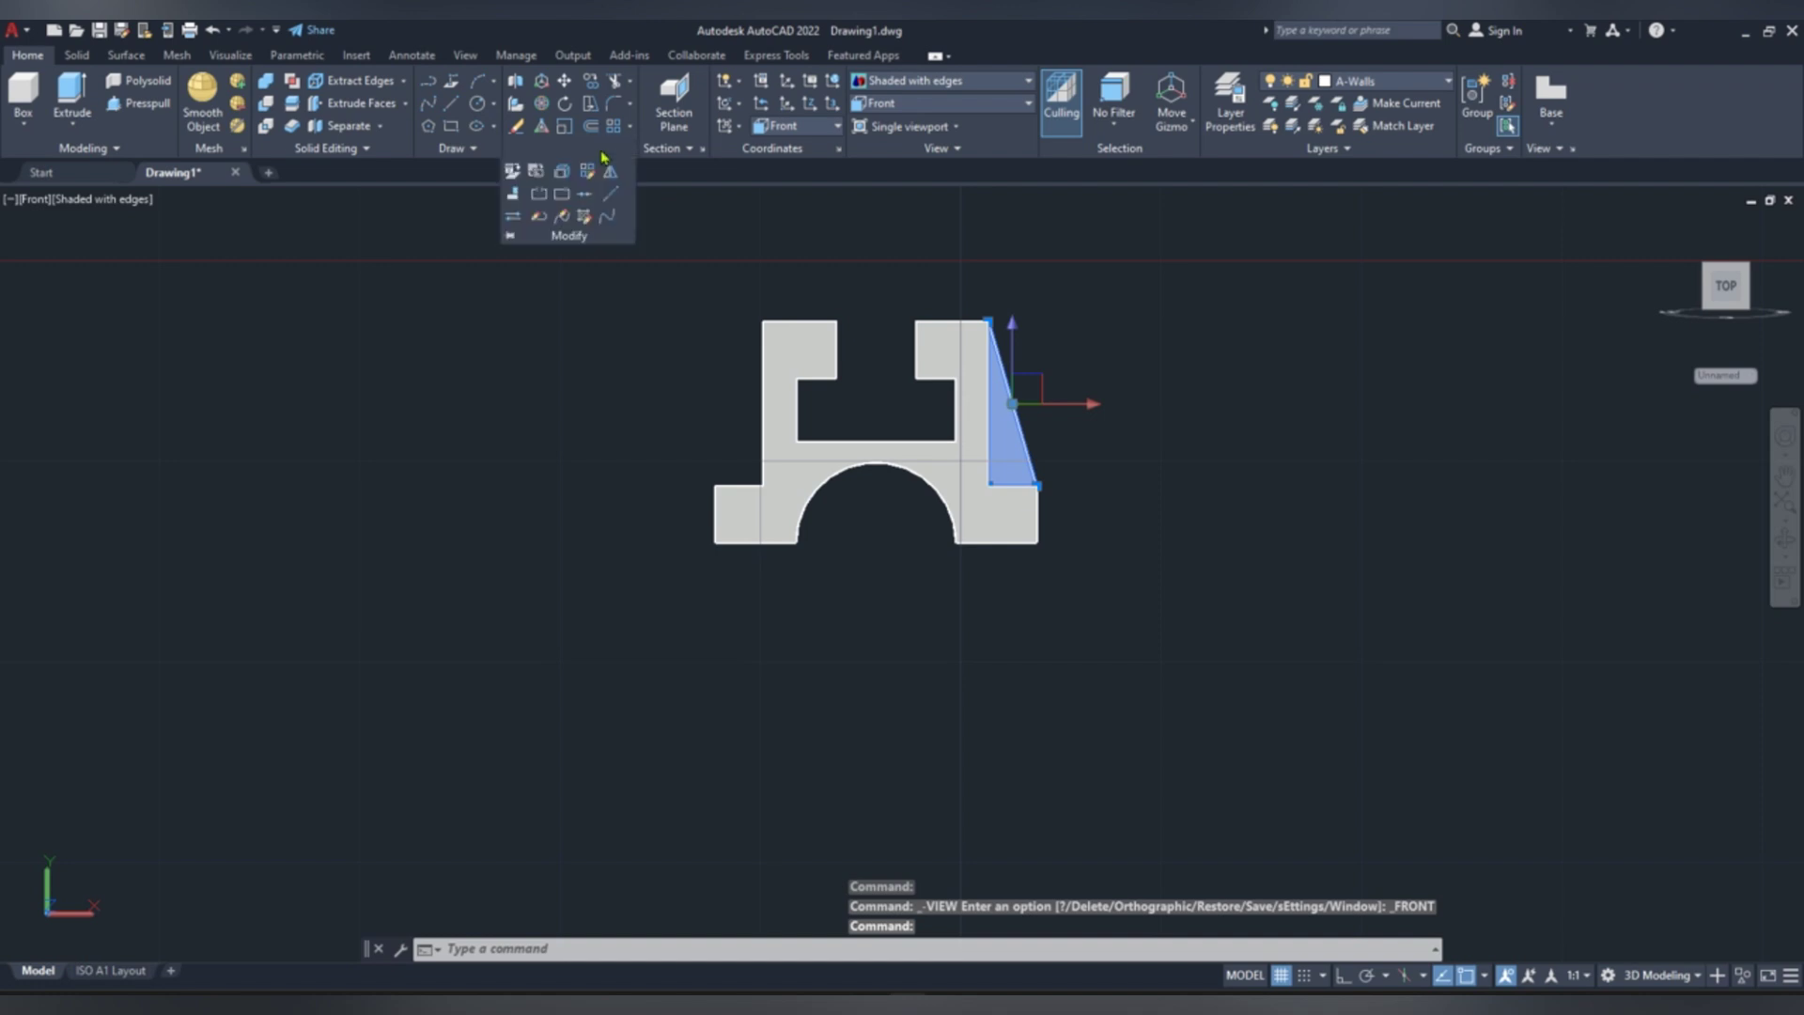
click(609, 174)
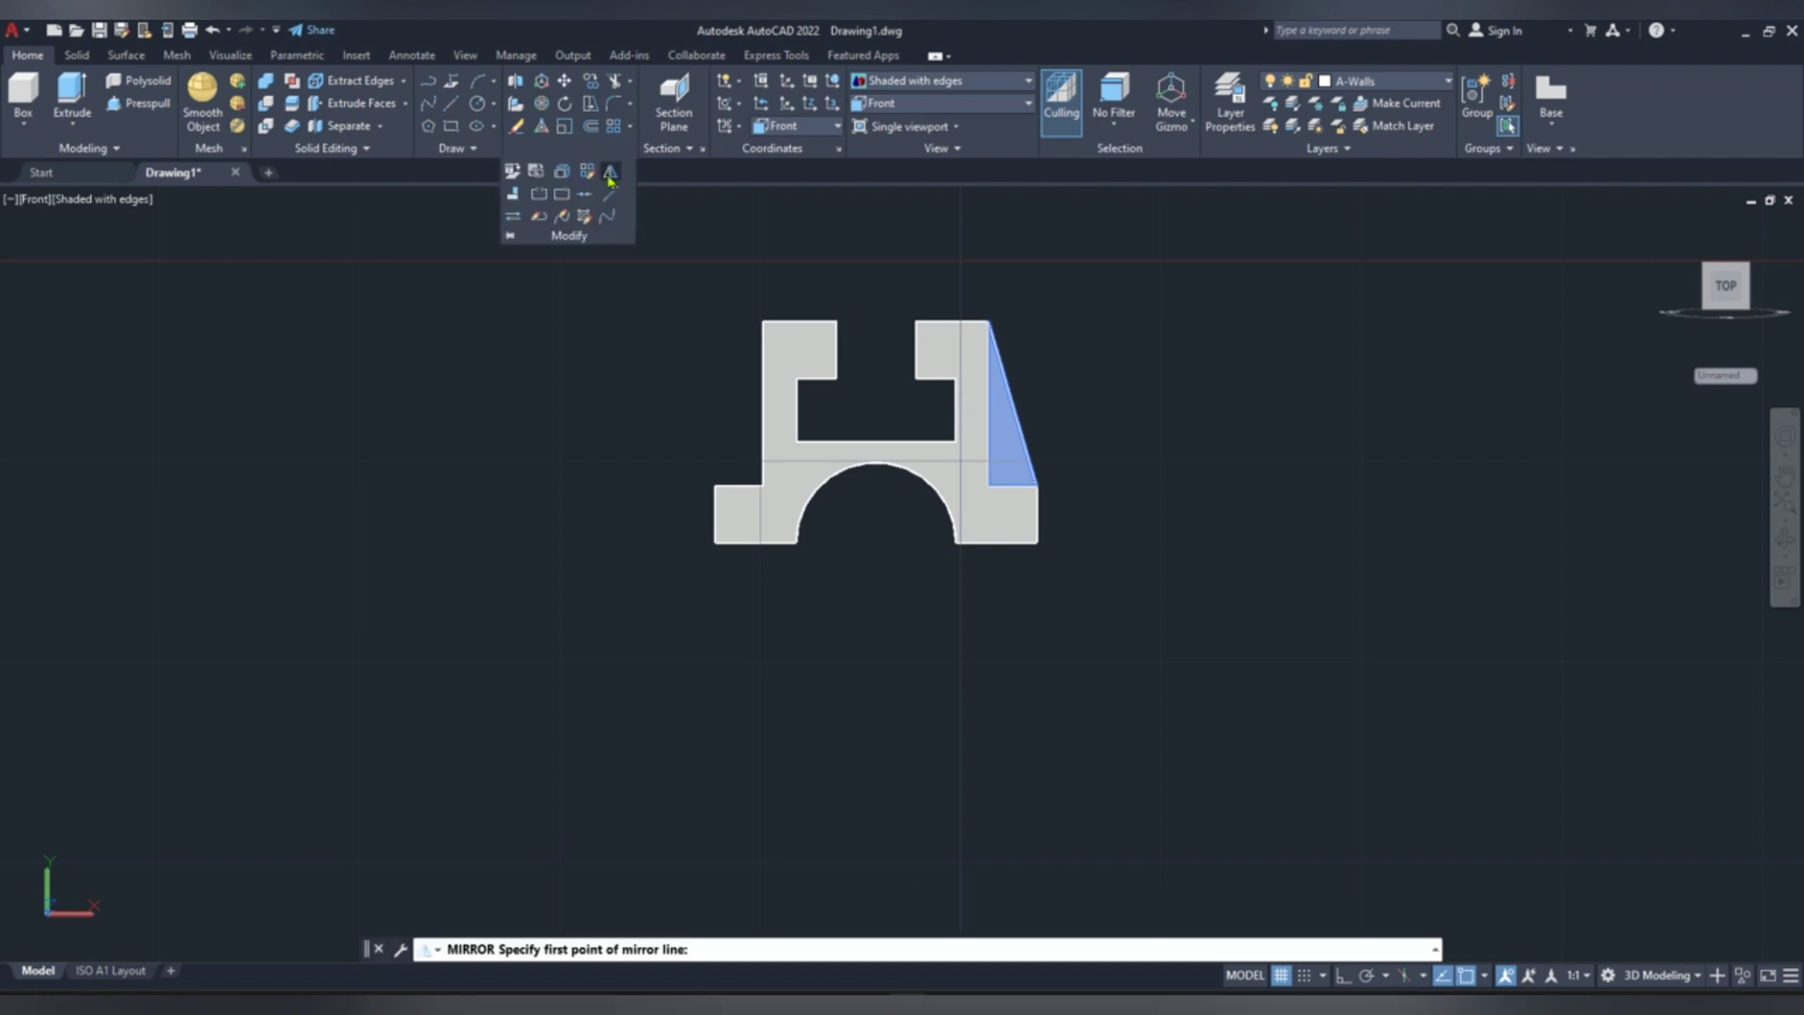
click(874, 439)
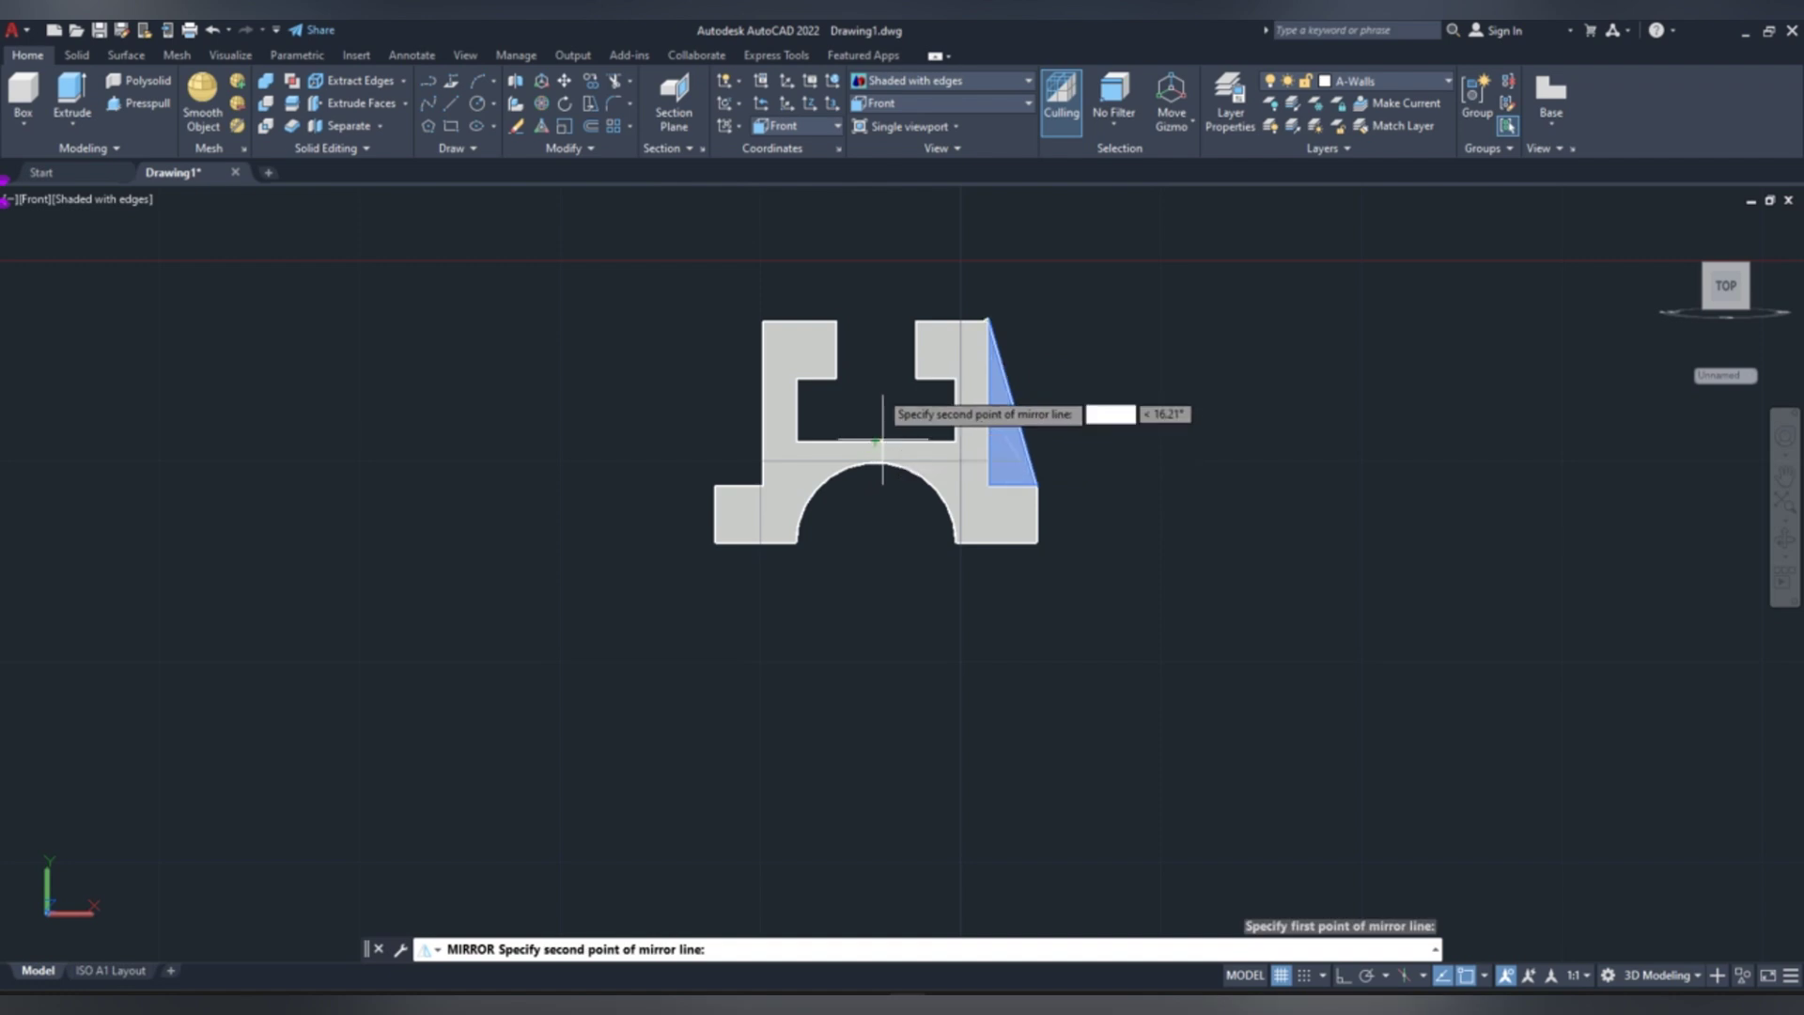
click(875, 308)
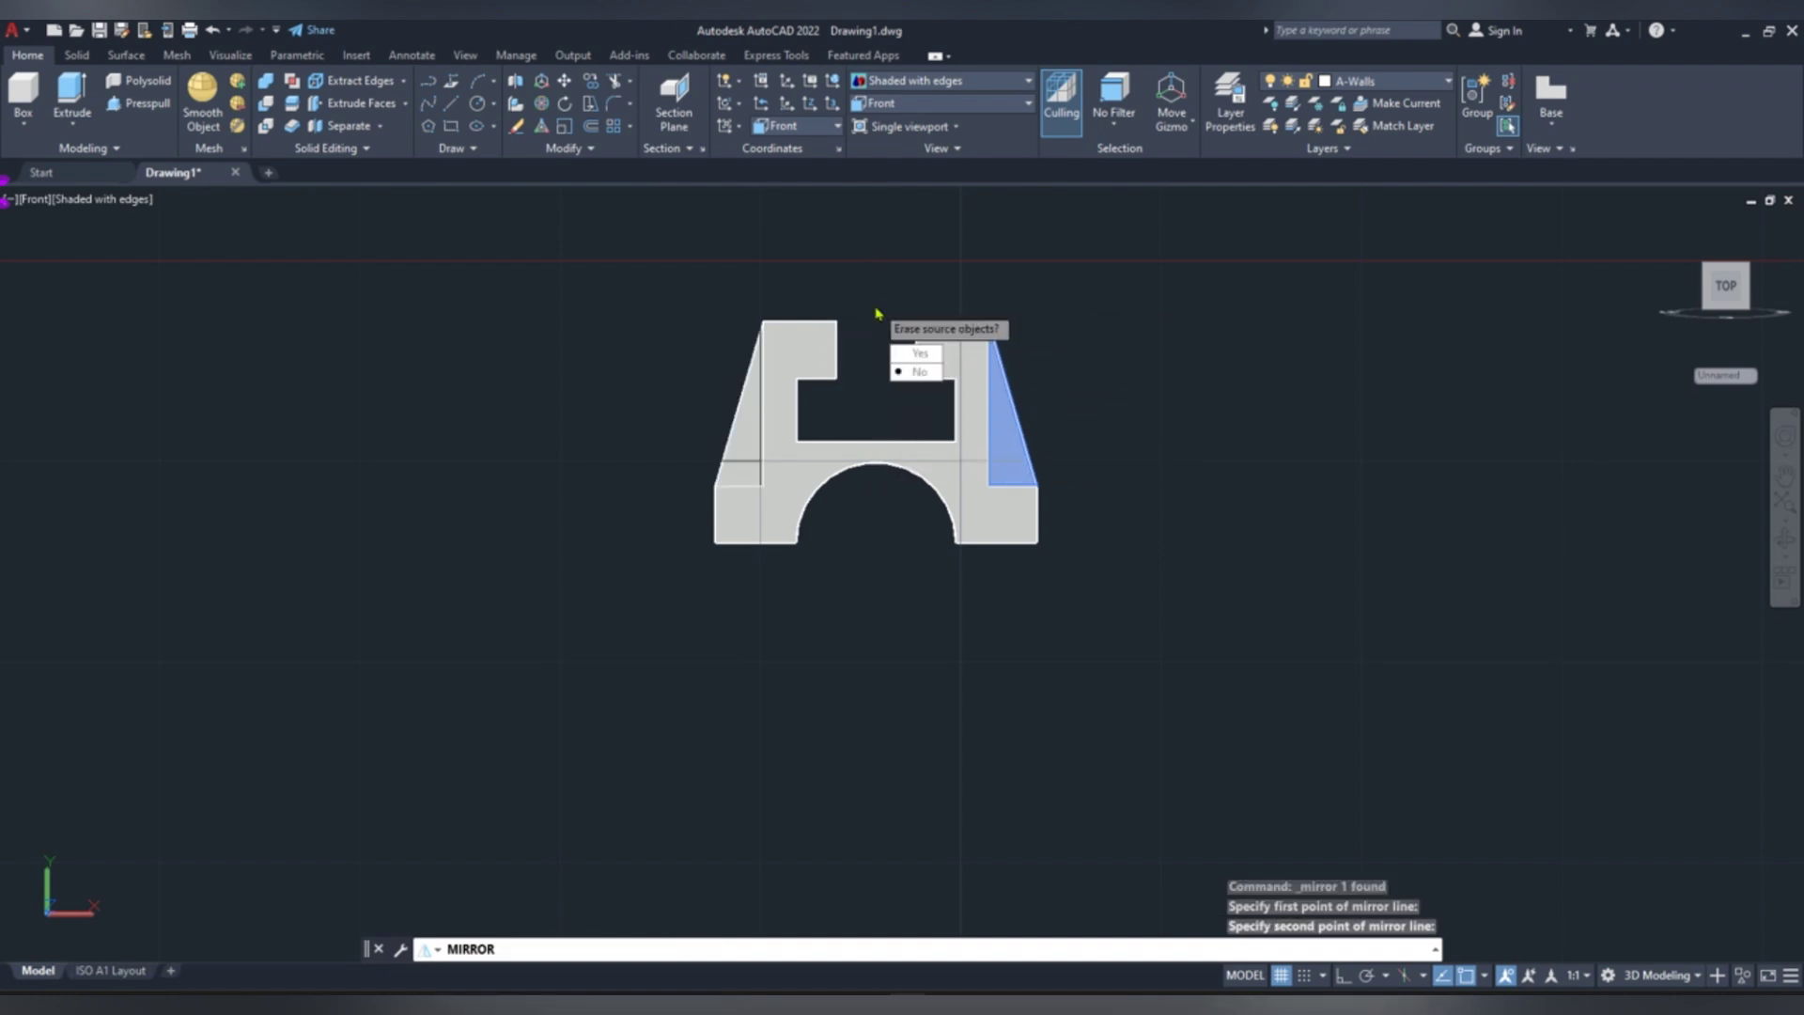
click(916, 372)
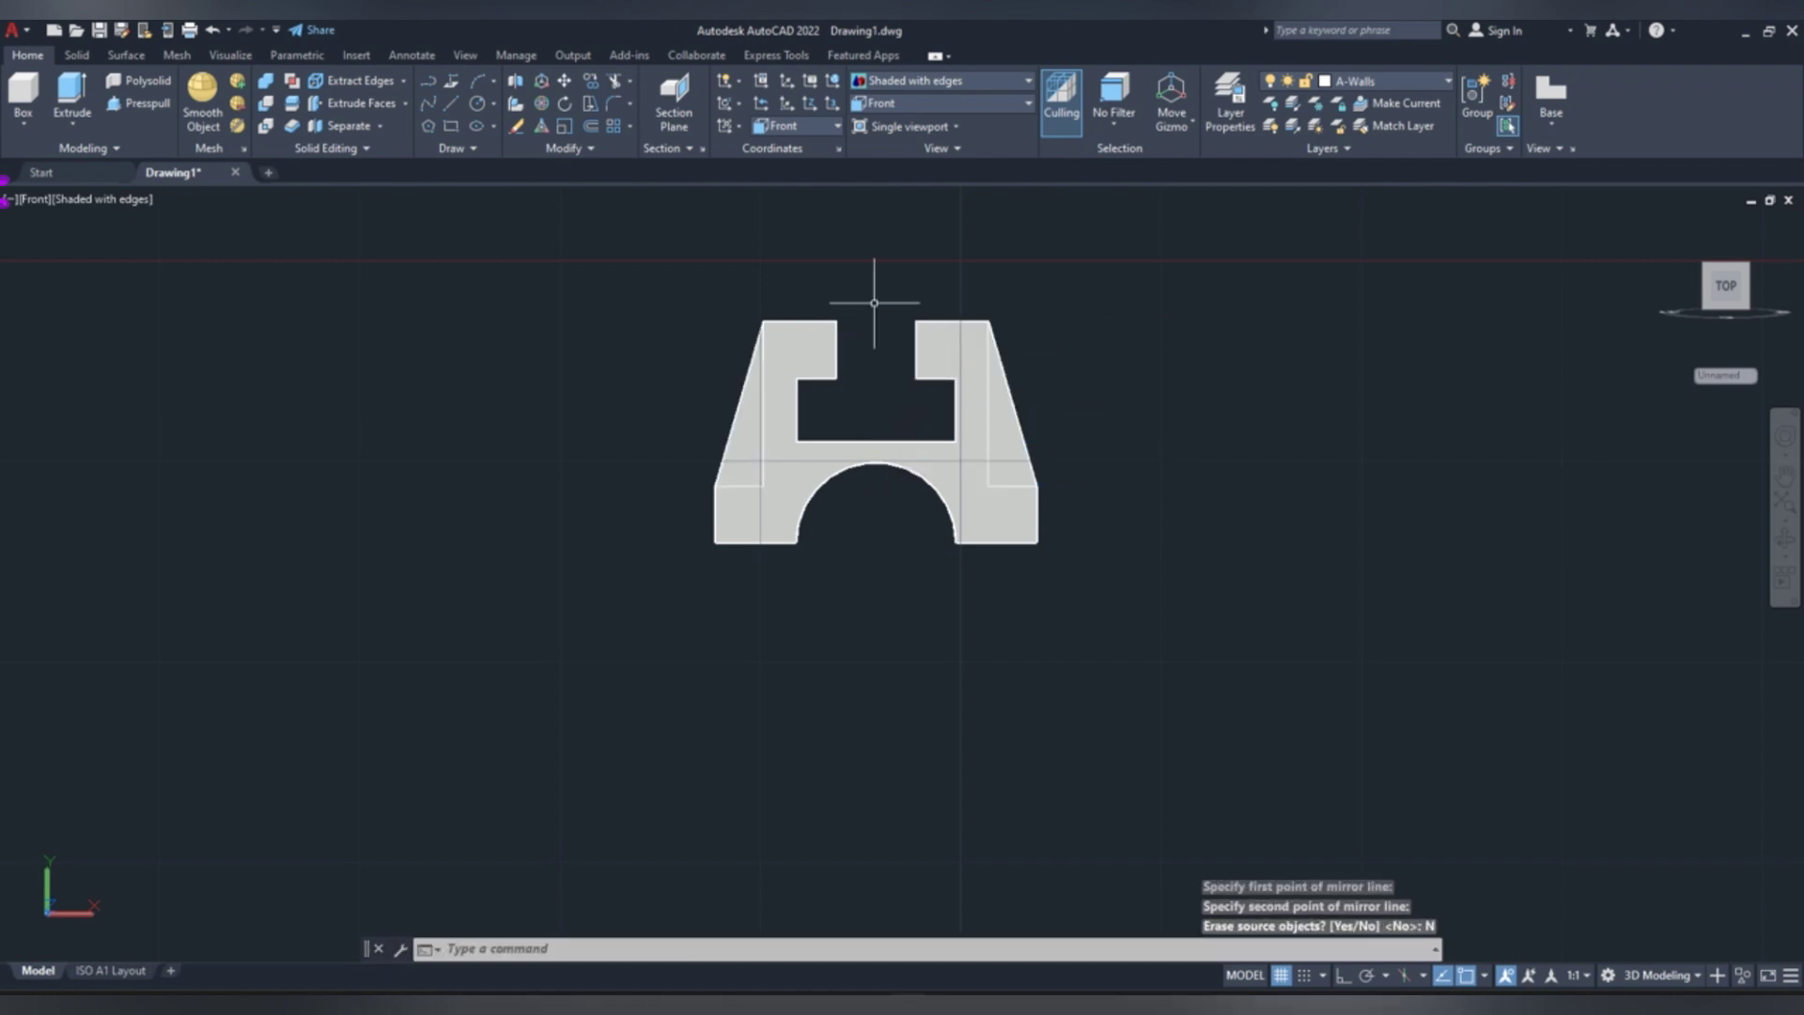
click(890, 106)
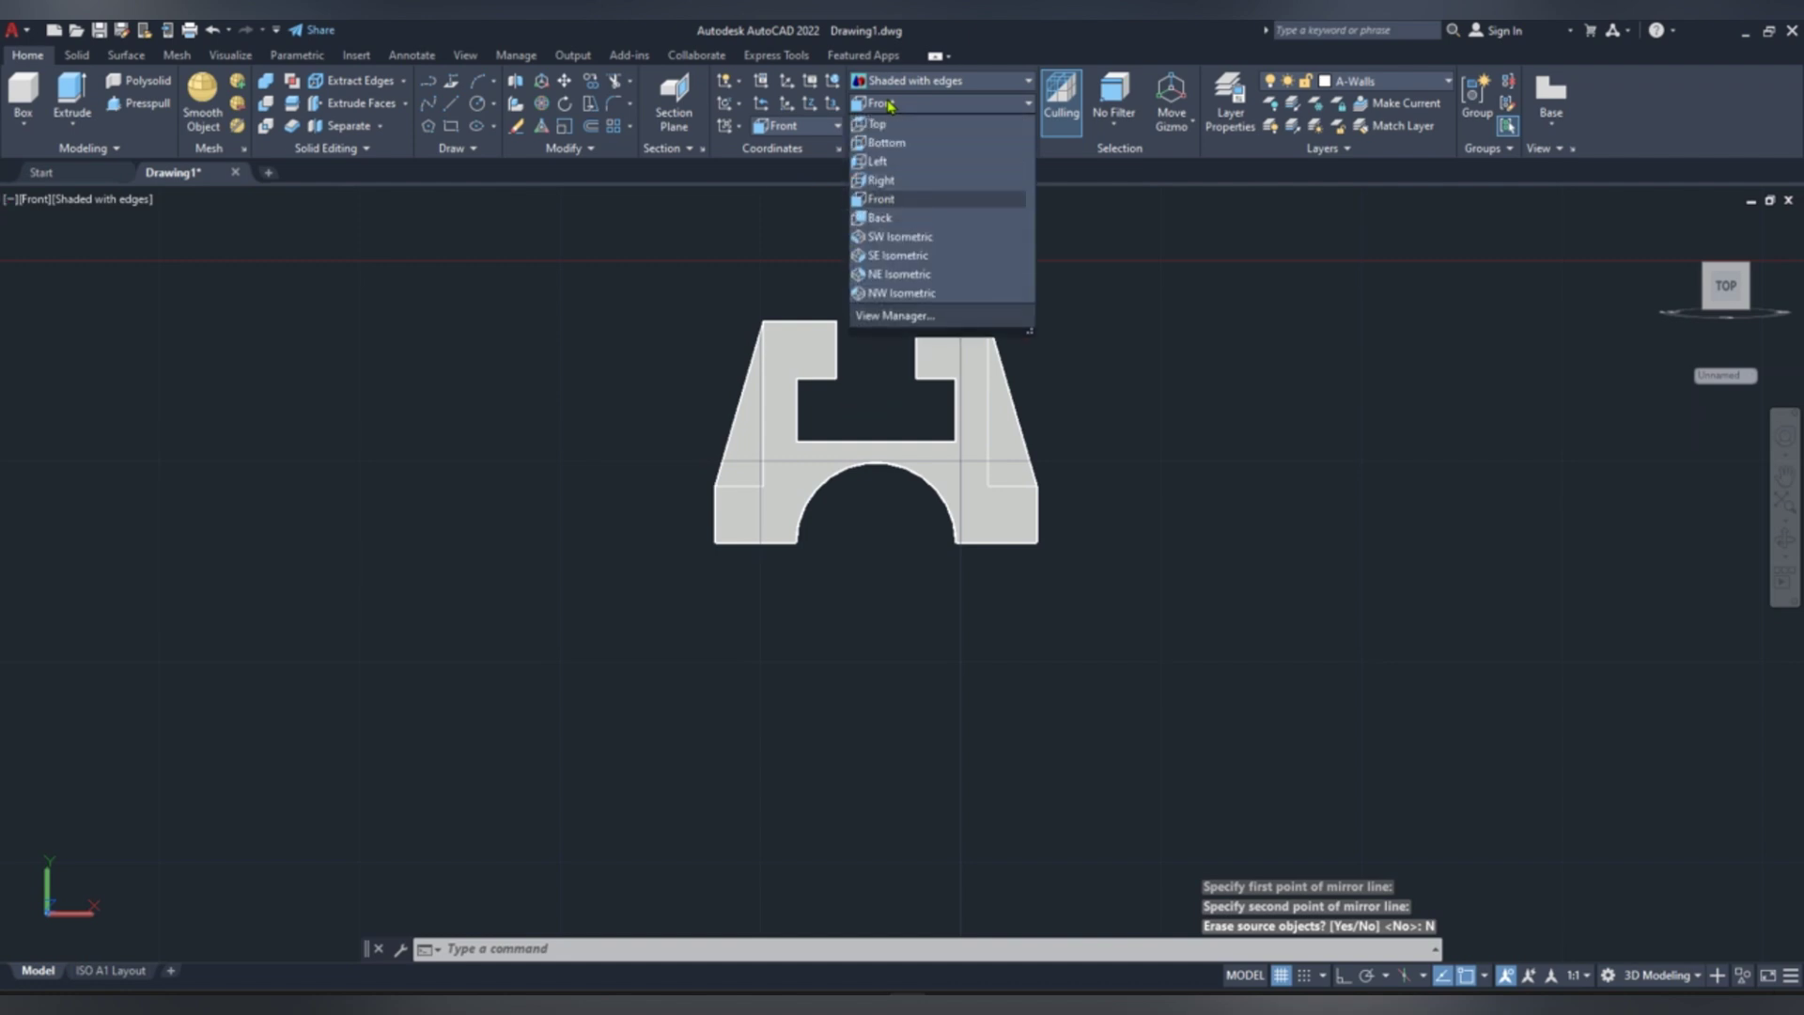
click(900, 255)
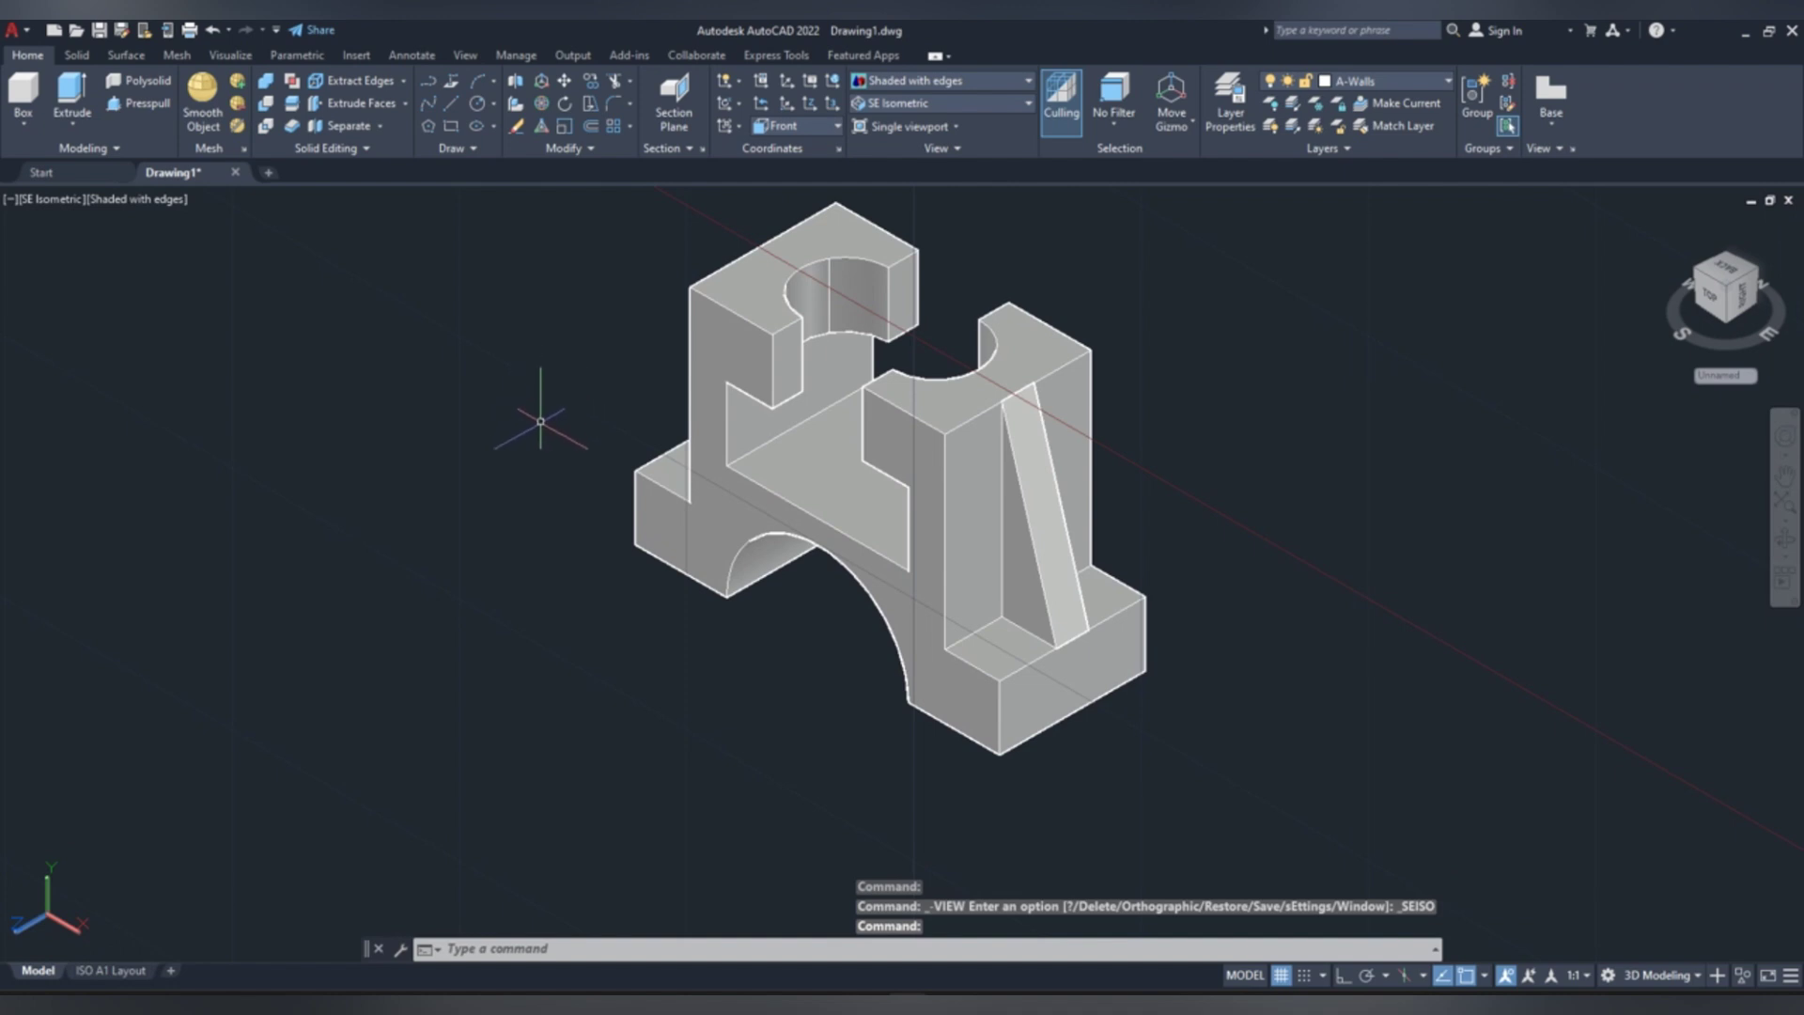
- Reset to SE Isometric and split model space into four viewports
shift+middle_drag(541, 422, 612, 398)
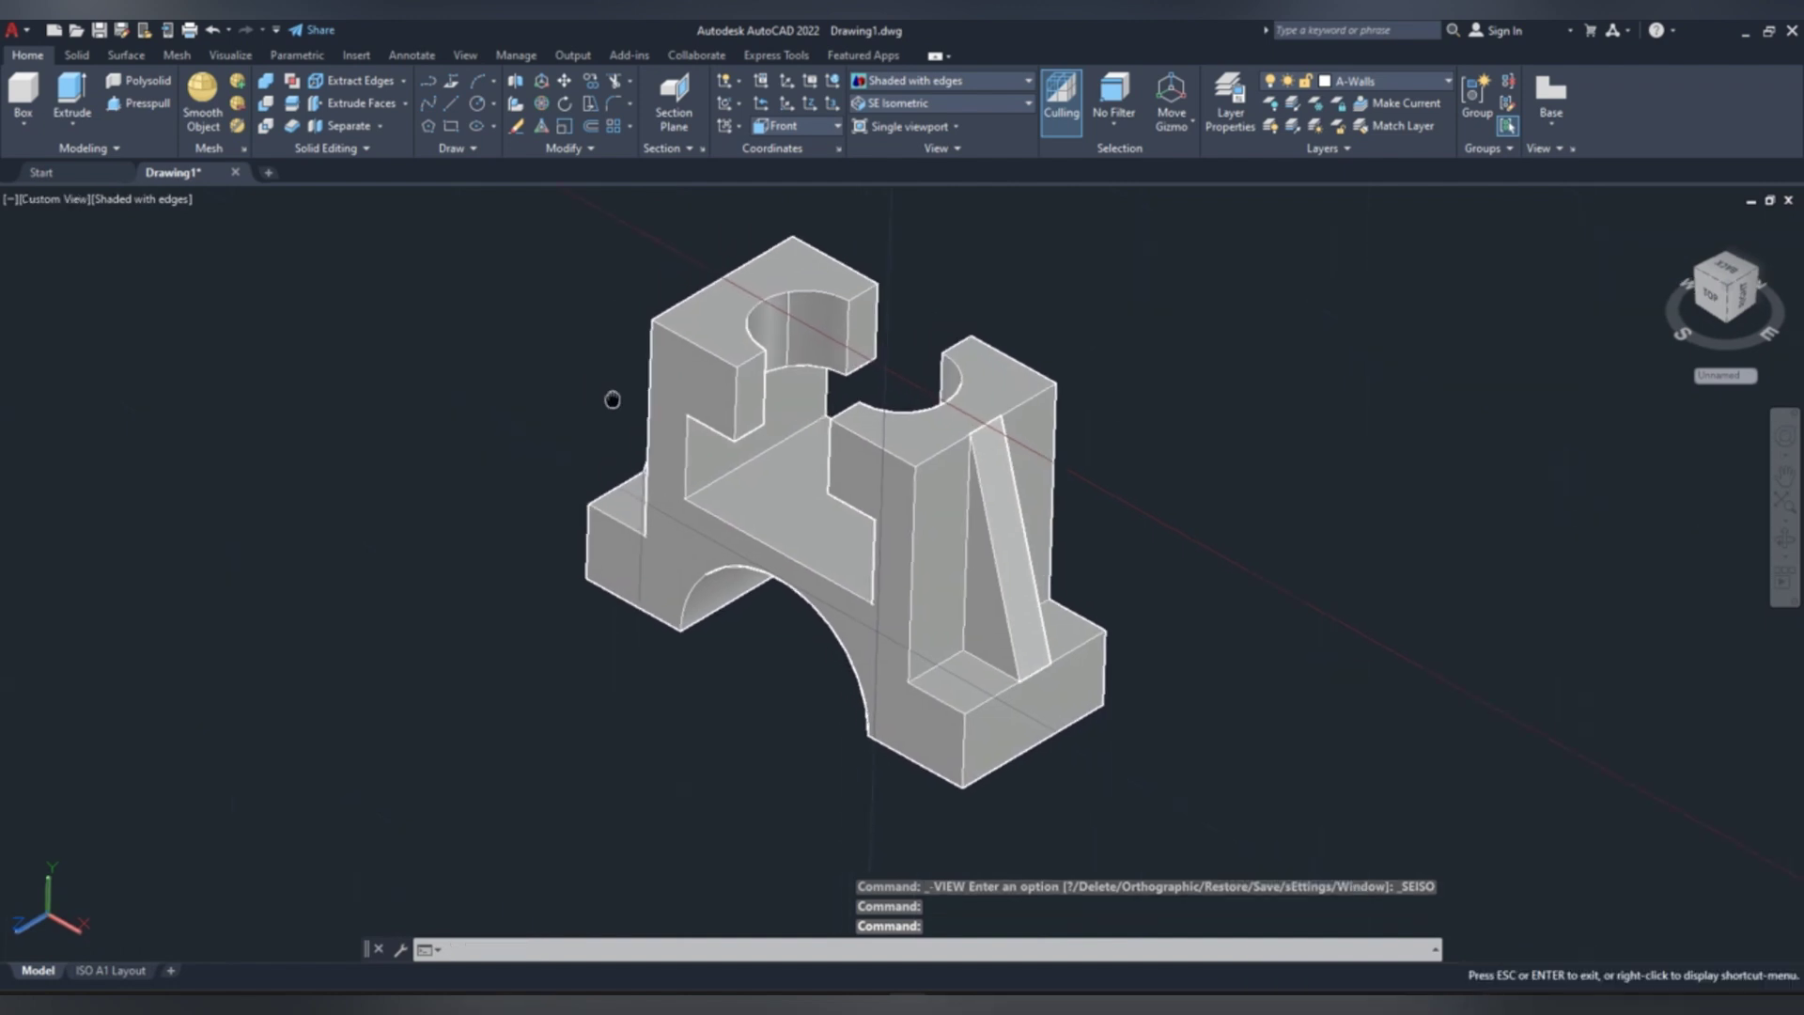
click(941, 104)
click(953, 130)
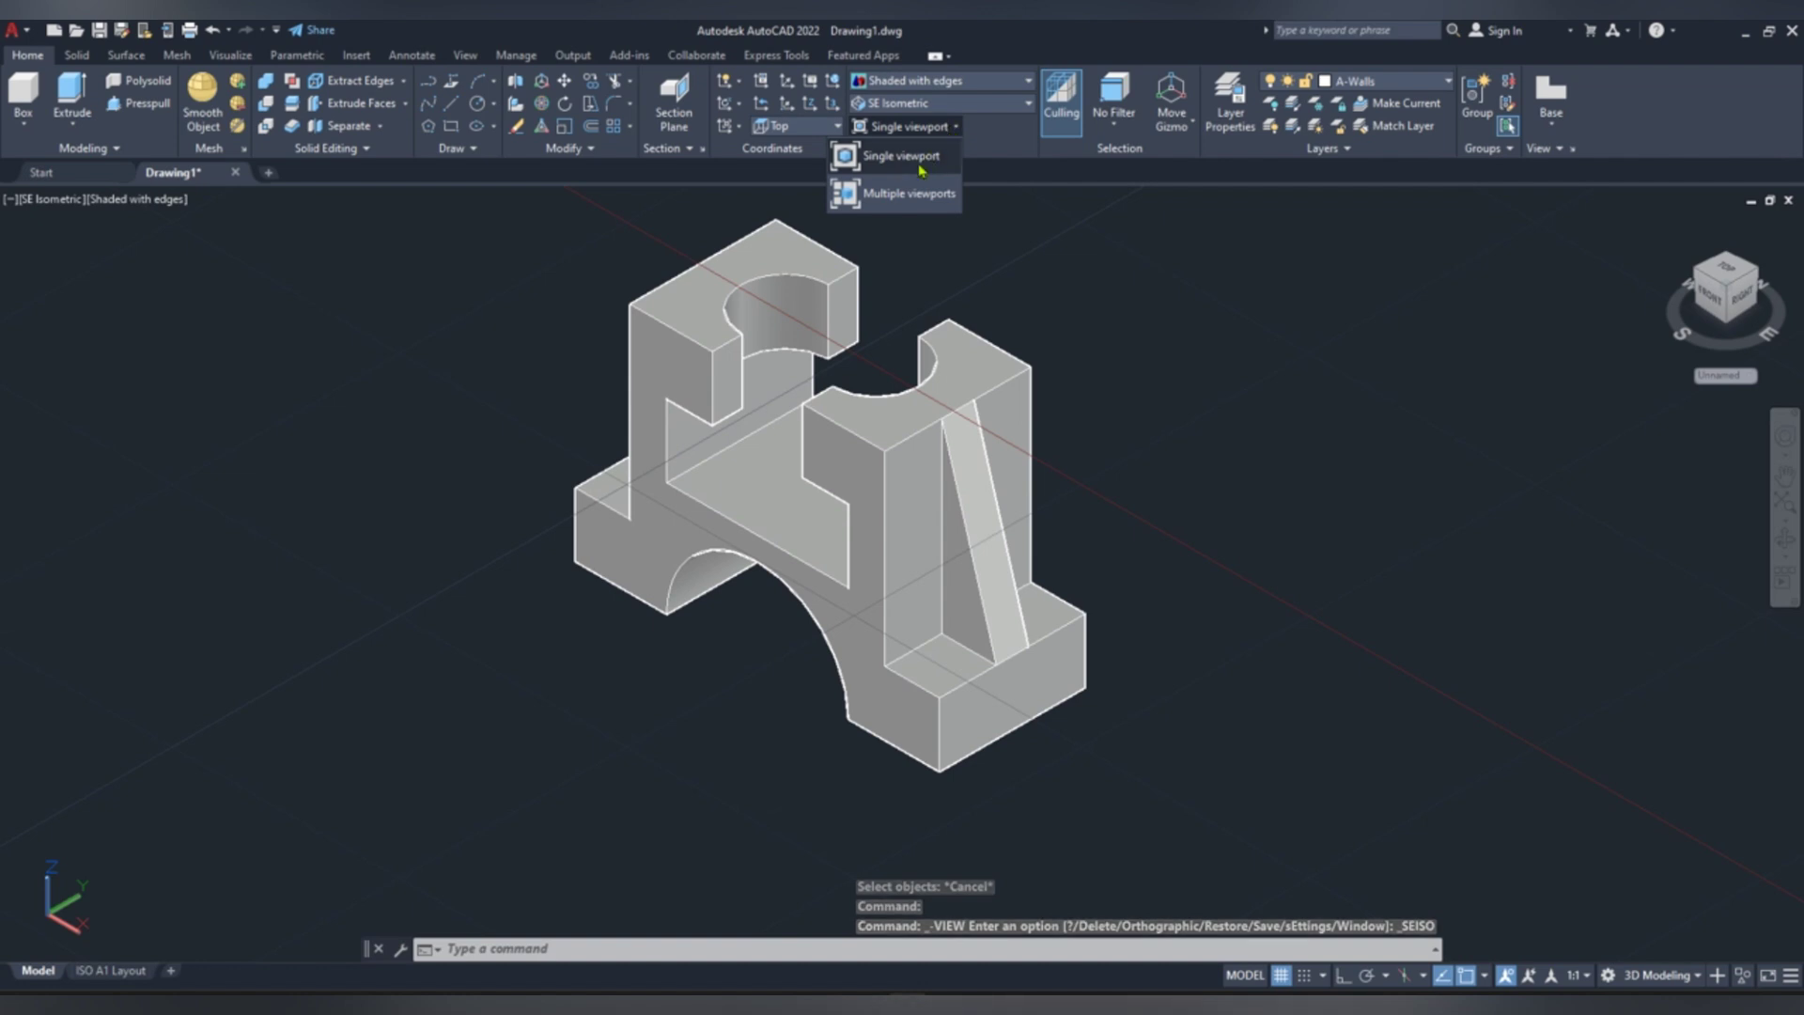
click(888, 193)
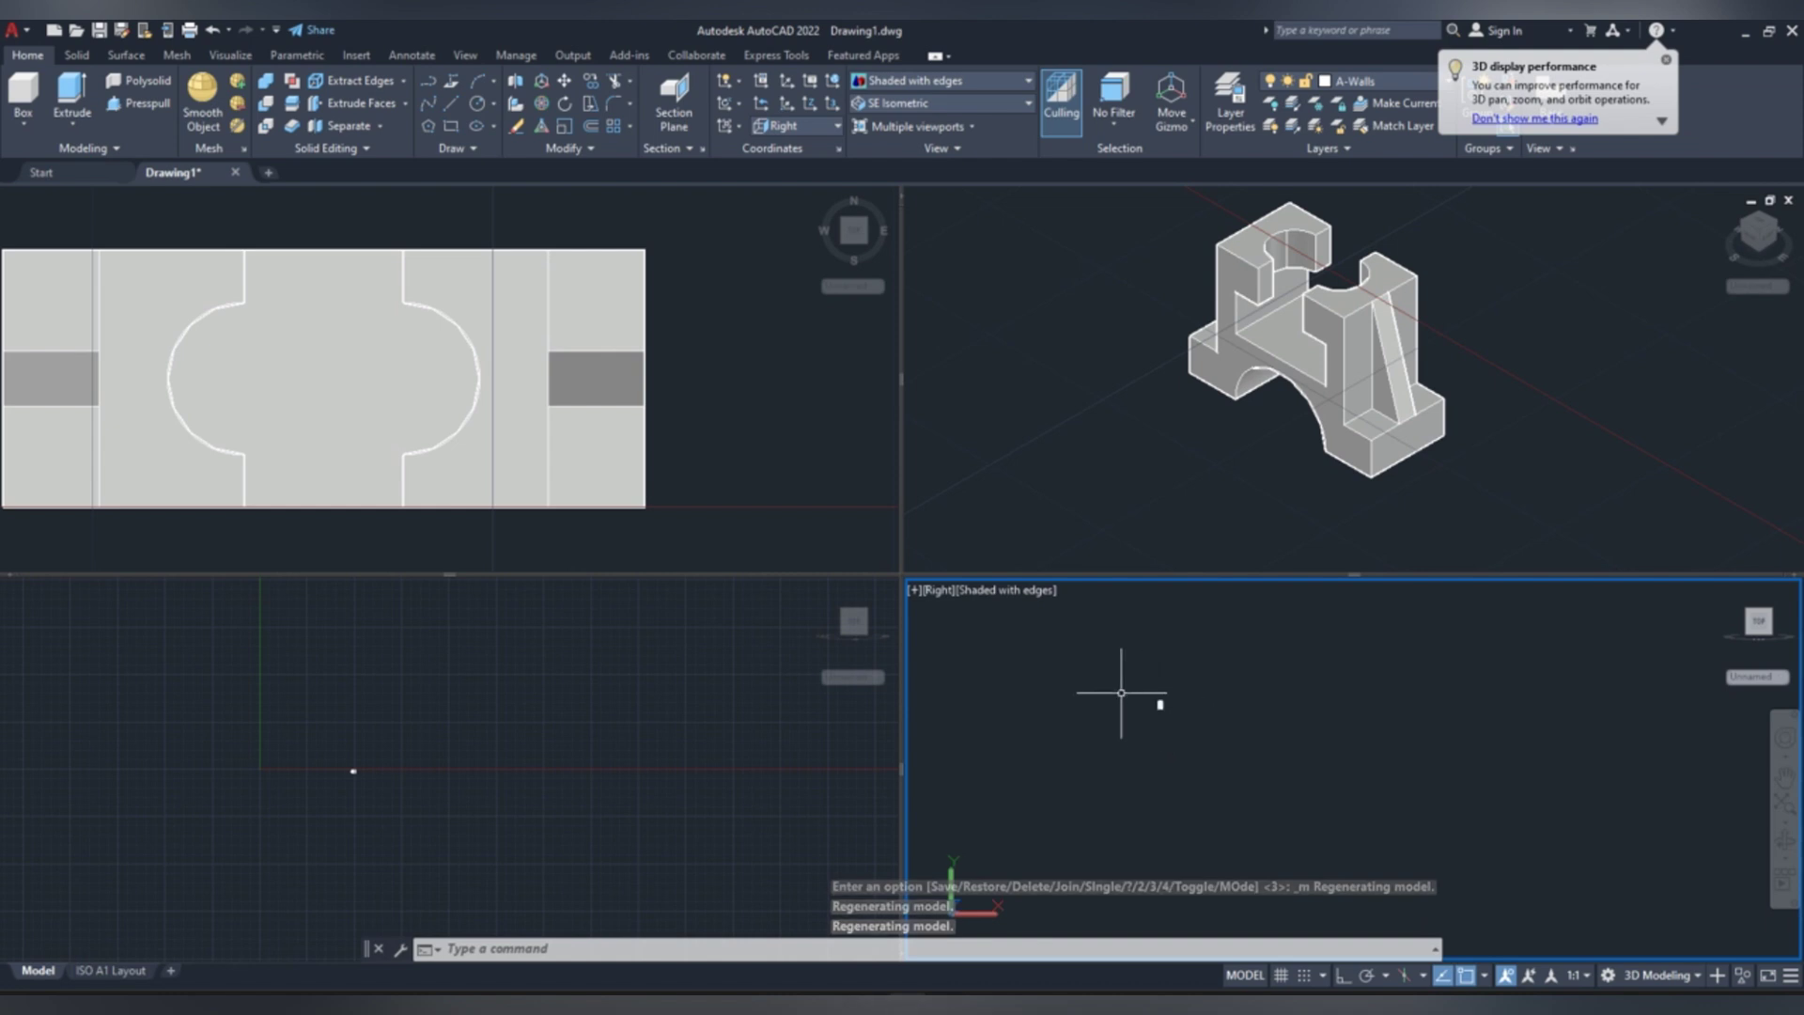
- Zoom the Top and SE Isometric viewports so the bracket fills each
scroll(1155, 703, up, 6)
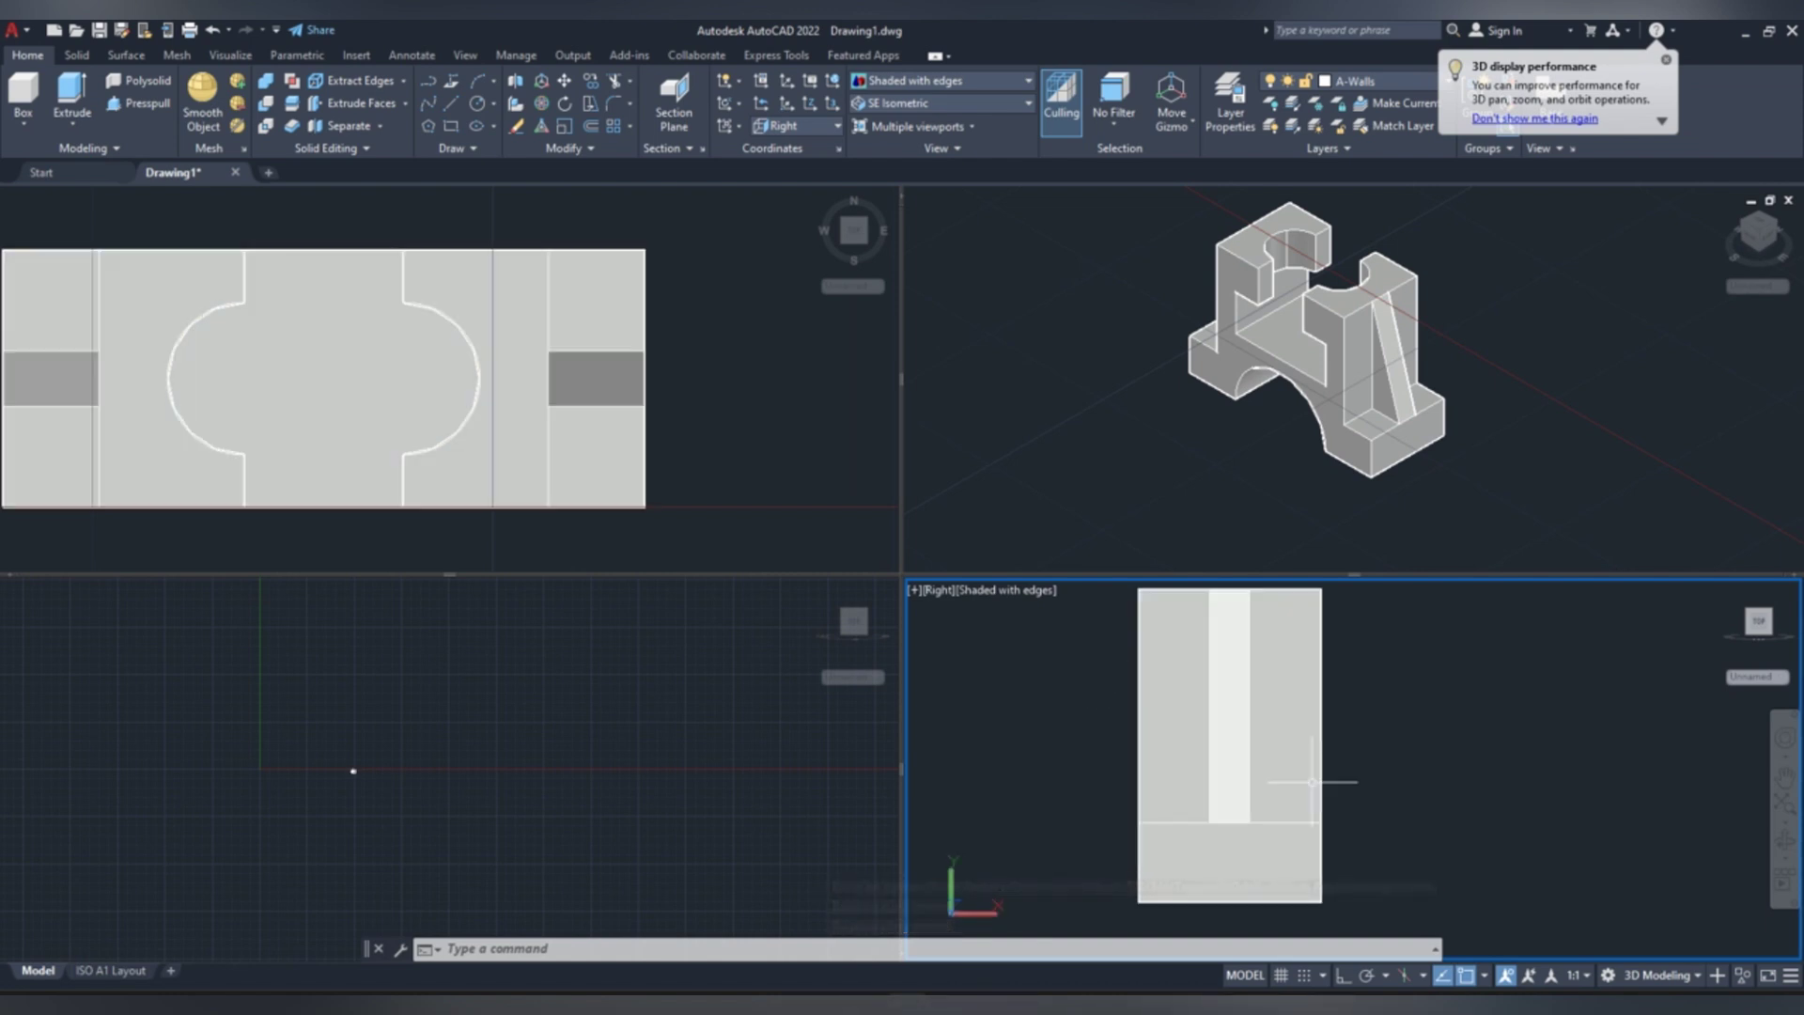
scroll(1255, 733, down, 1)
scroll(1273, 705, down, 2)
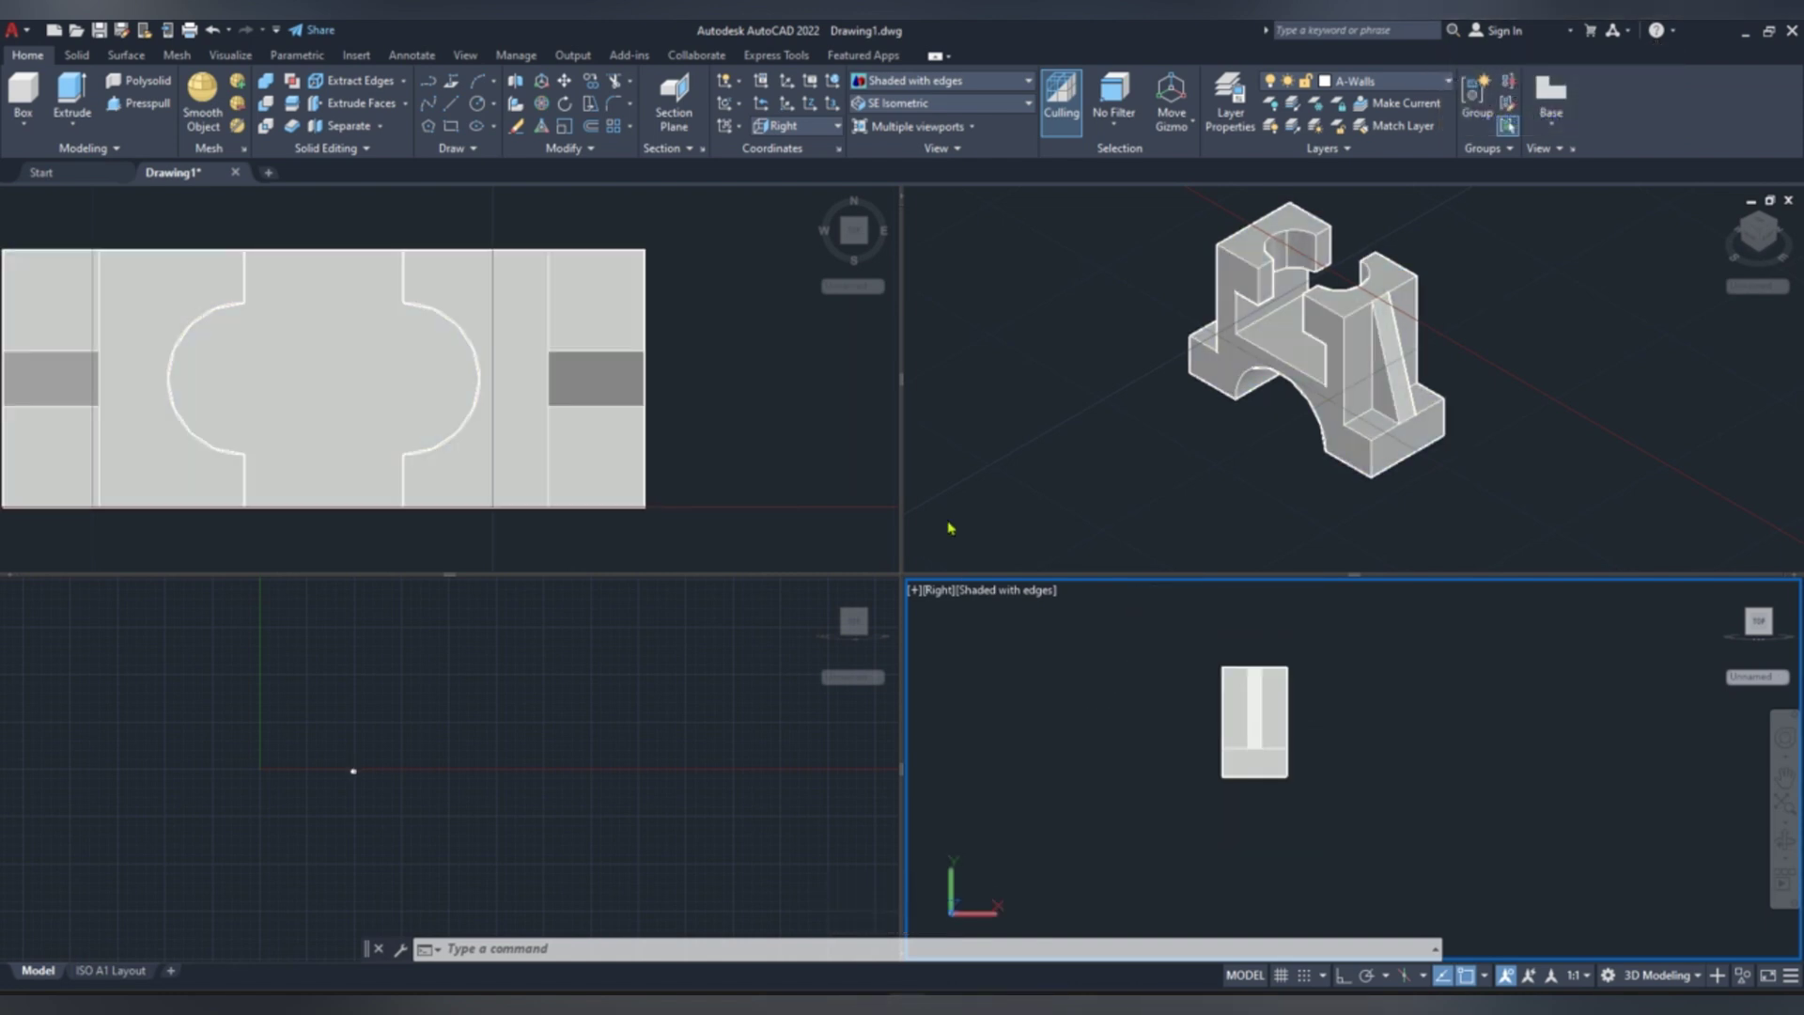
click(860, 563)
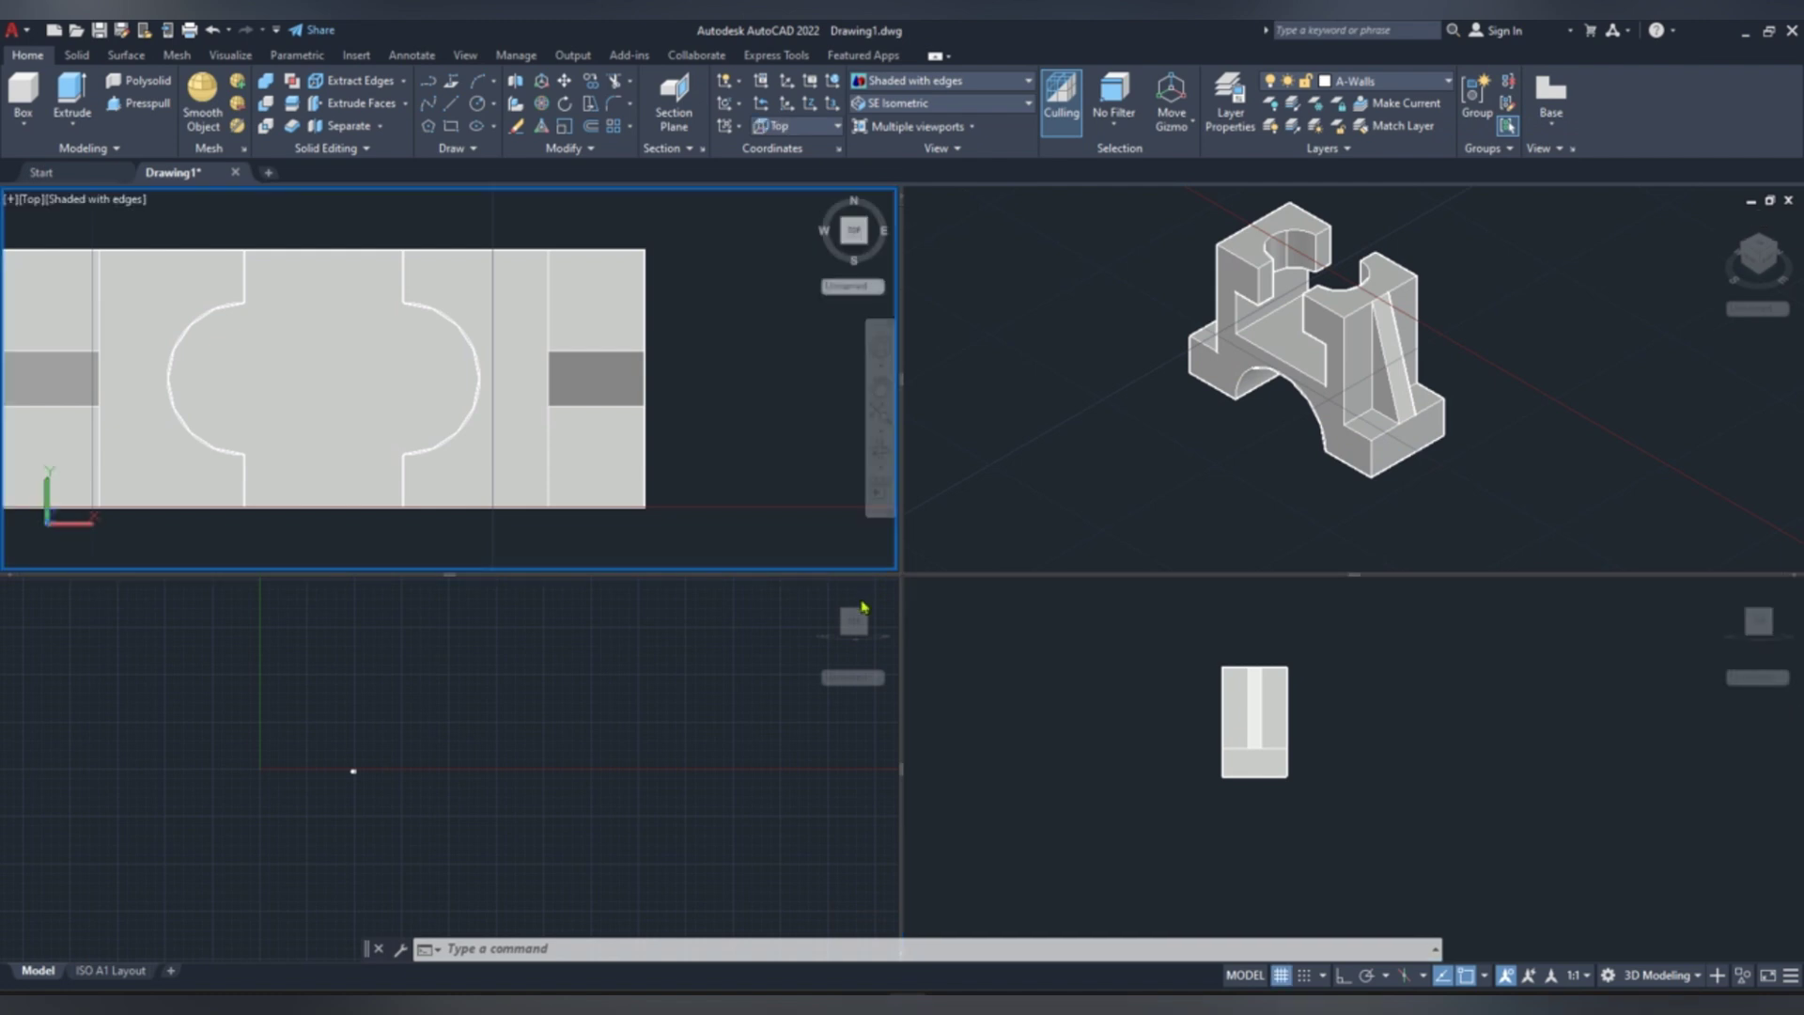
click(1027, 387)
scroll(1381, 273, up, 3)
scroll(1381, 273, down, 3)
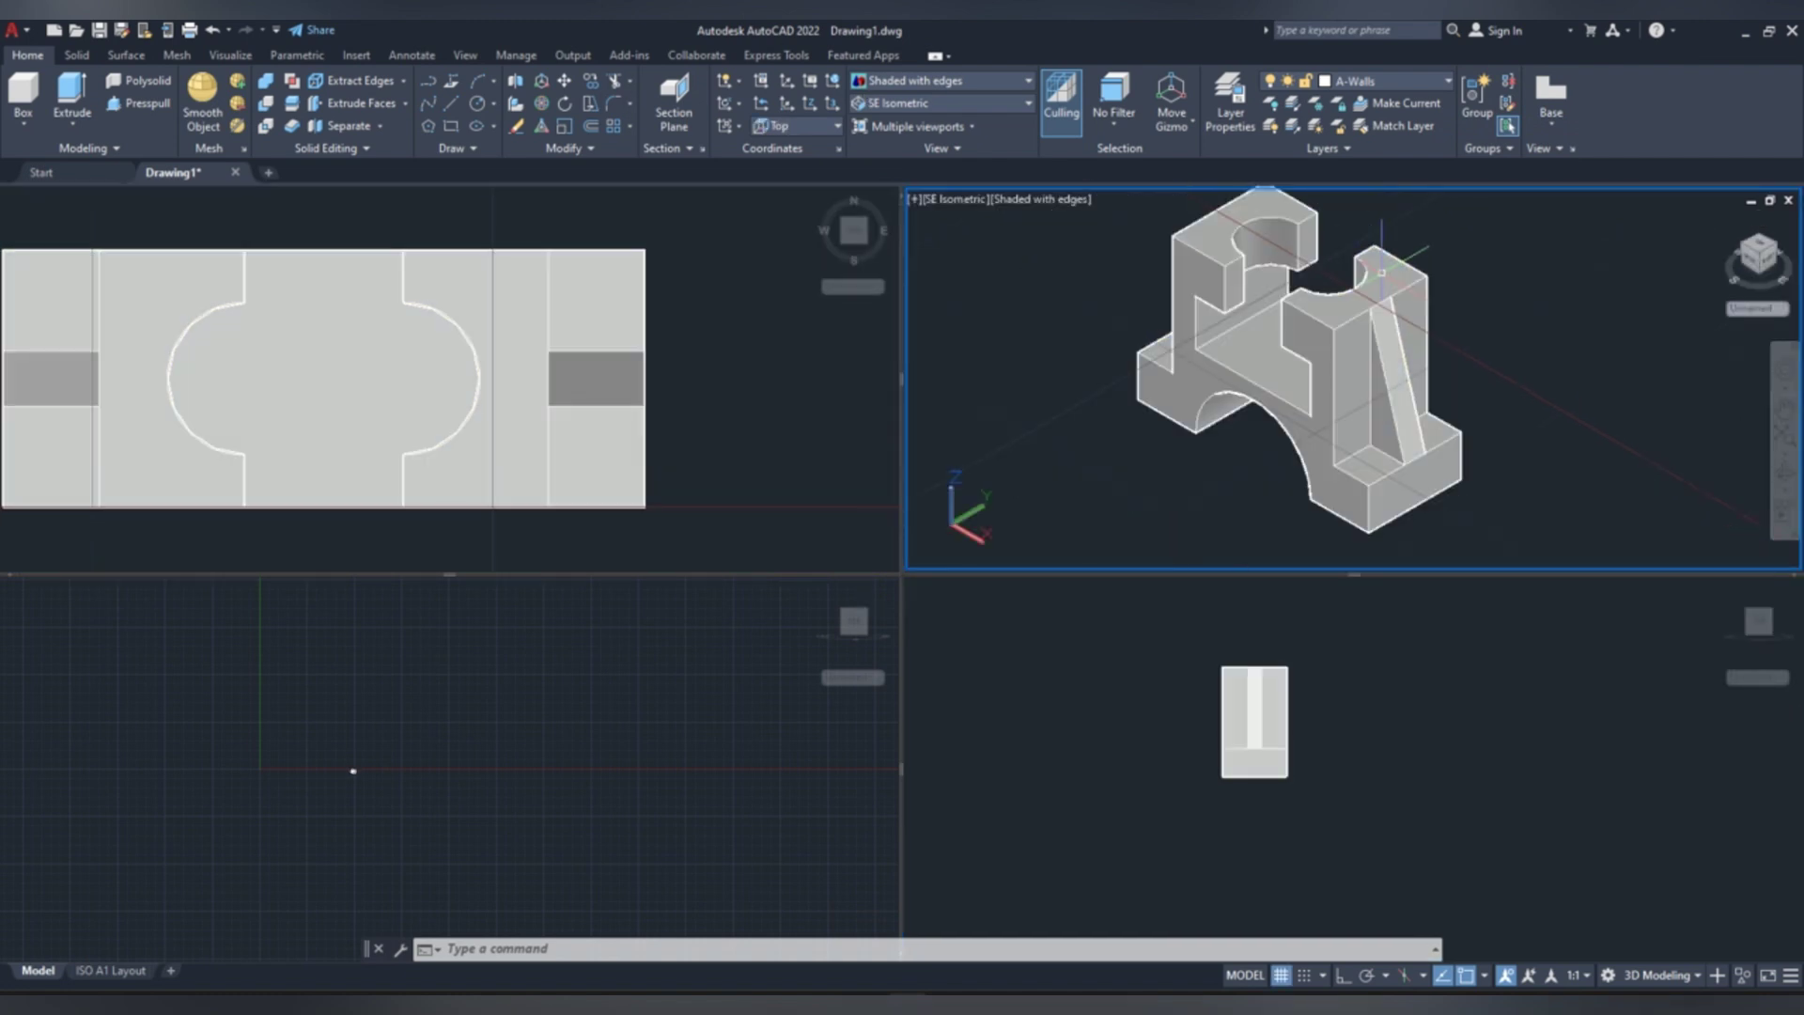
click(319, 383)
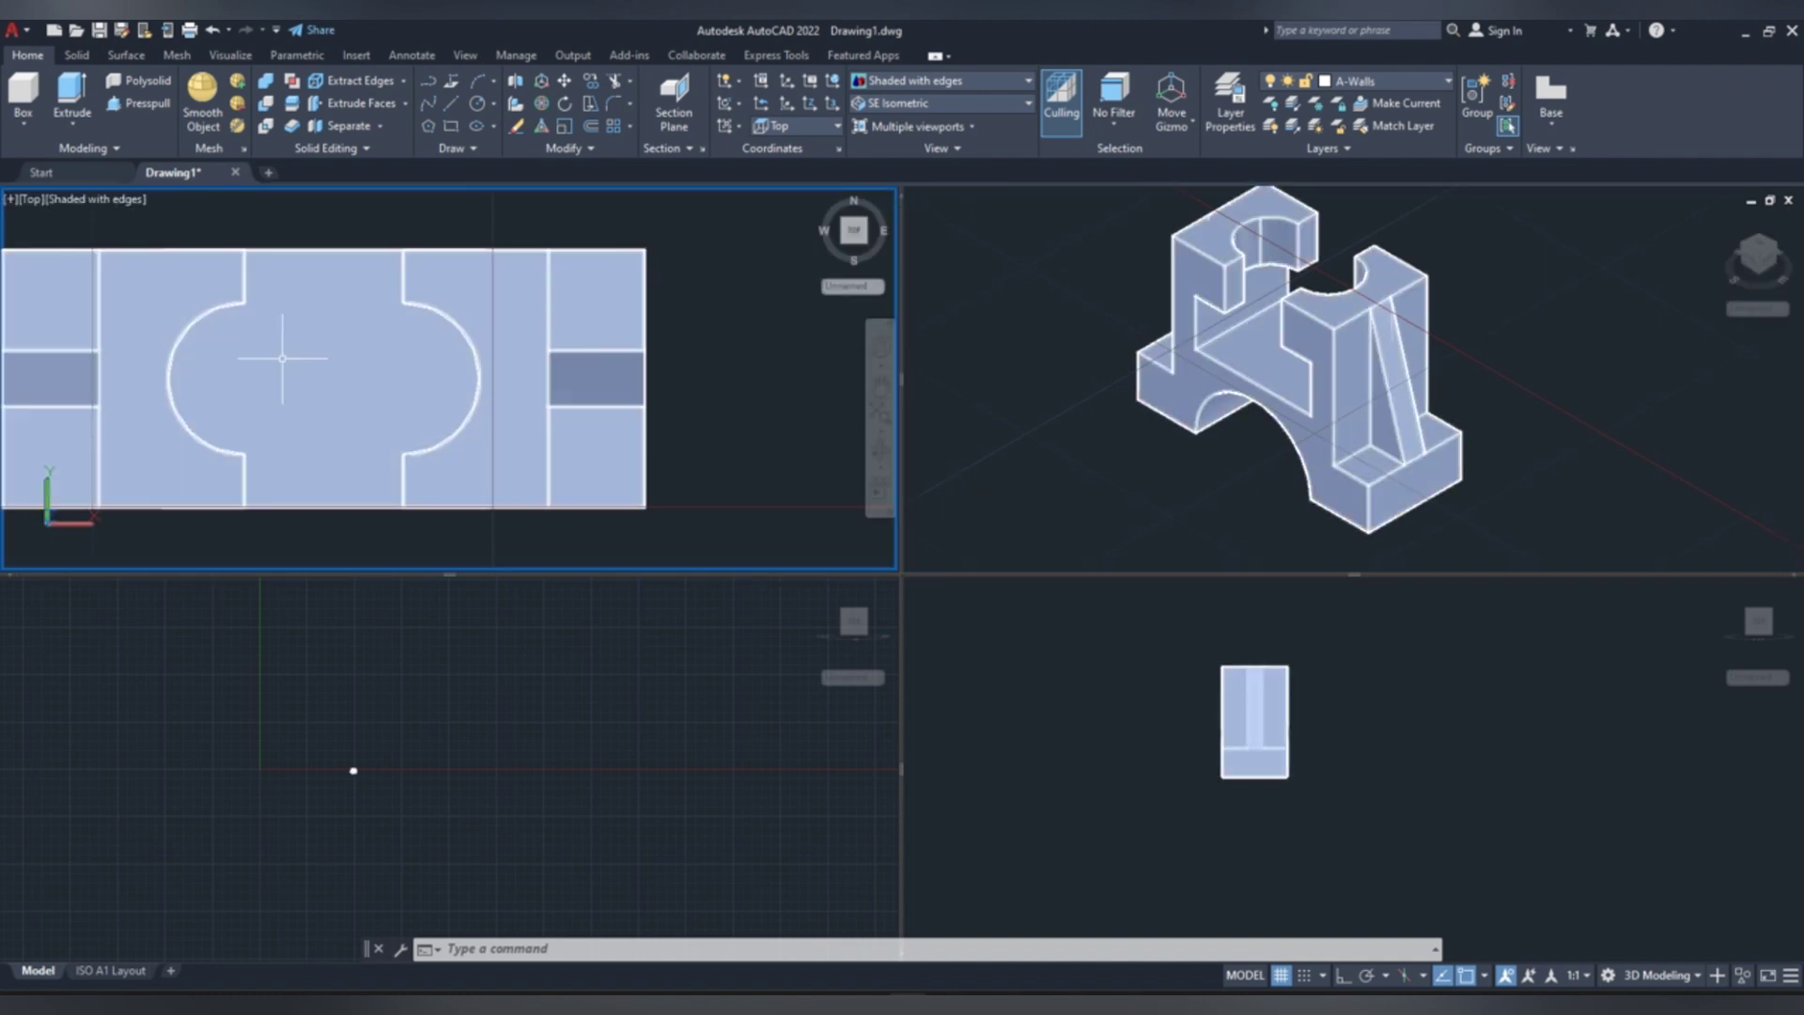
scroll(291, 367, down, 4)
scroll(197, 361, up, 2)
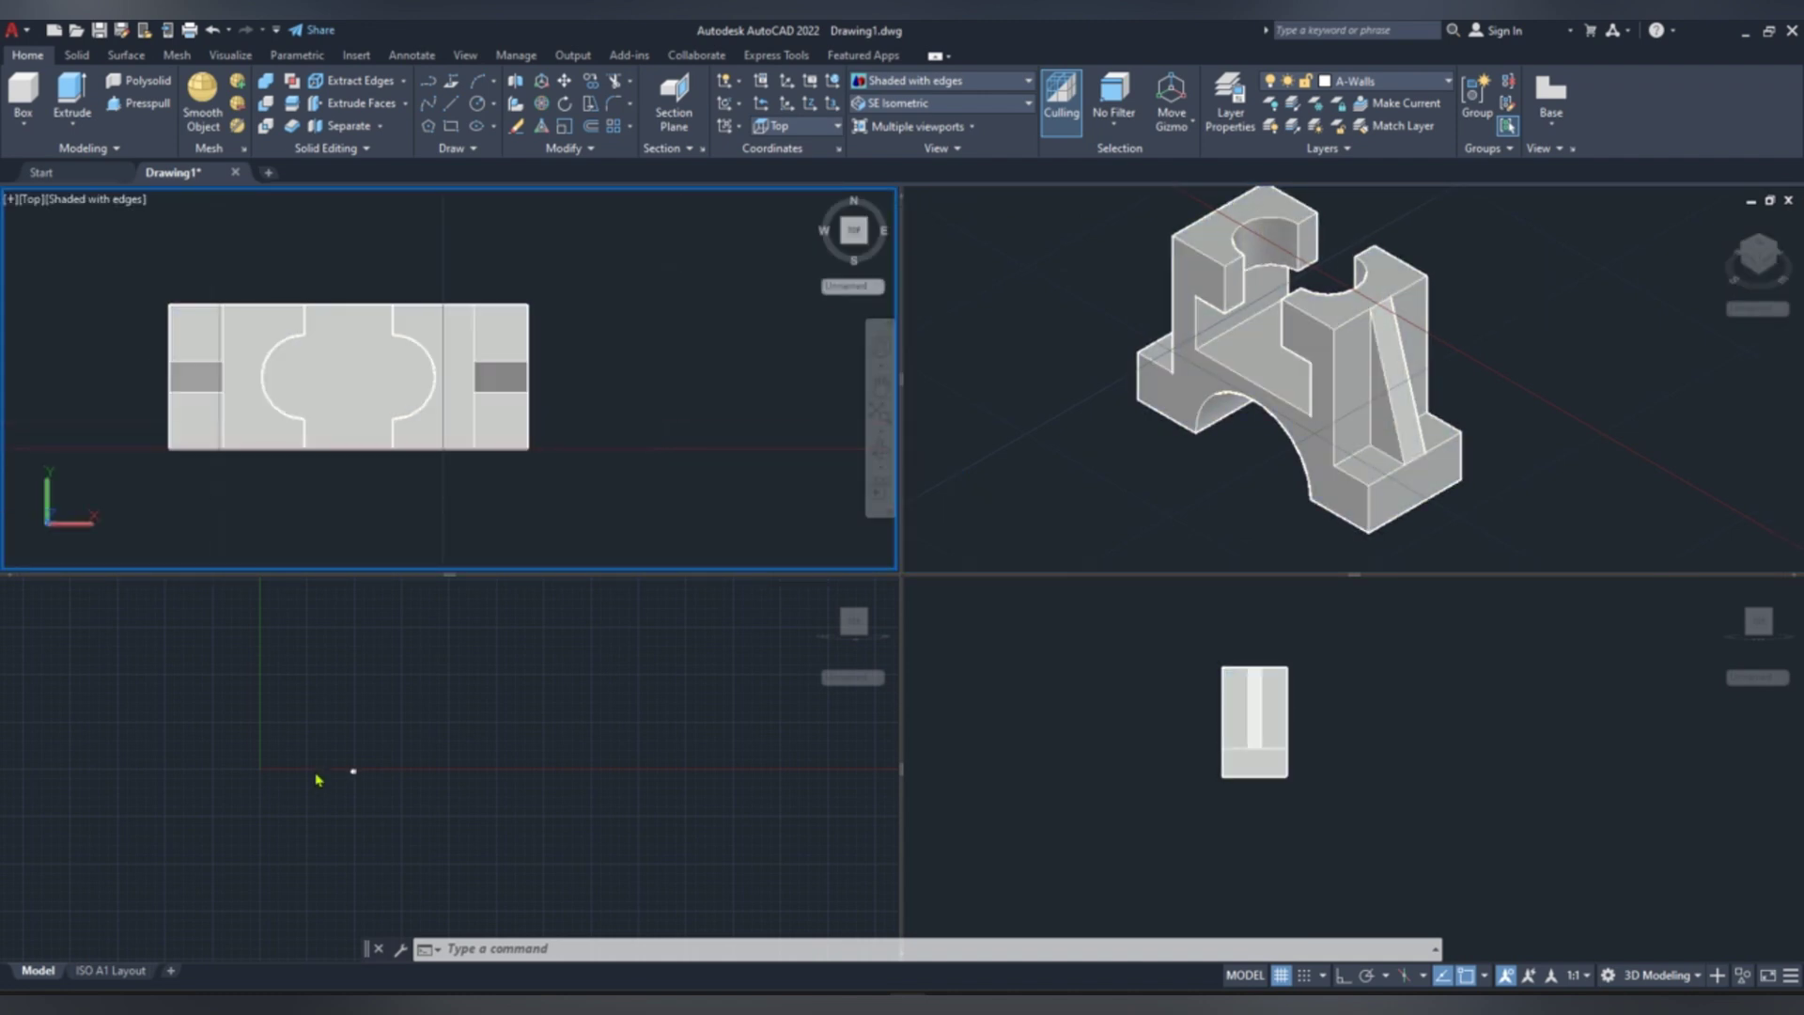
- Zoom the Front and Right viewports to frame the bracket's profile and side view
click(344, 777)
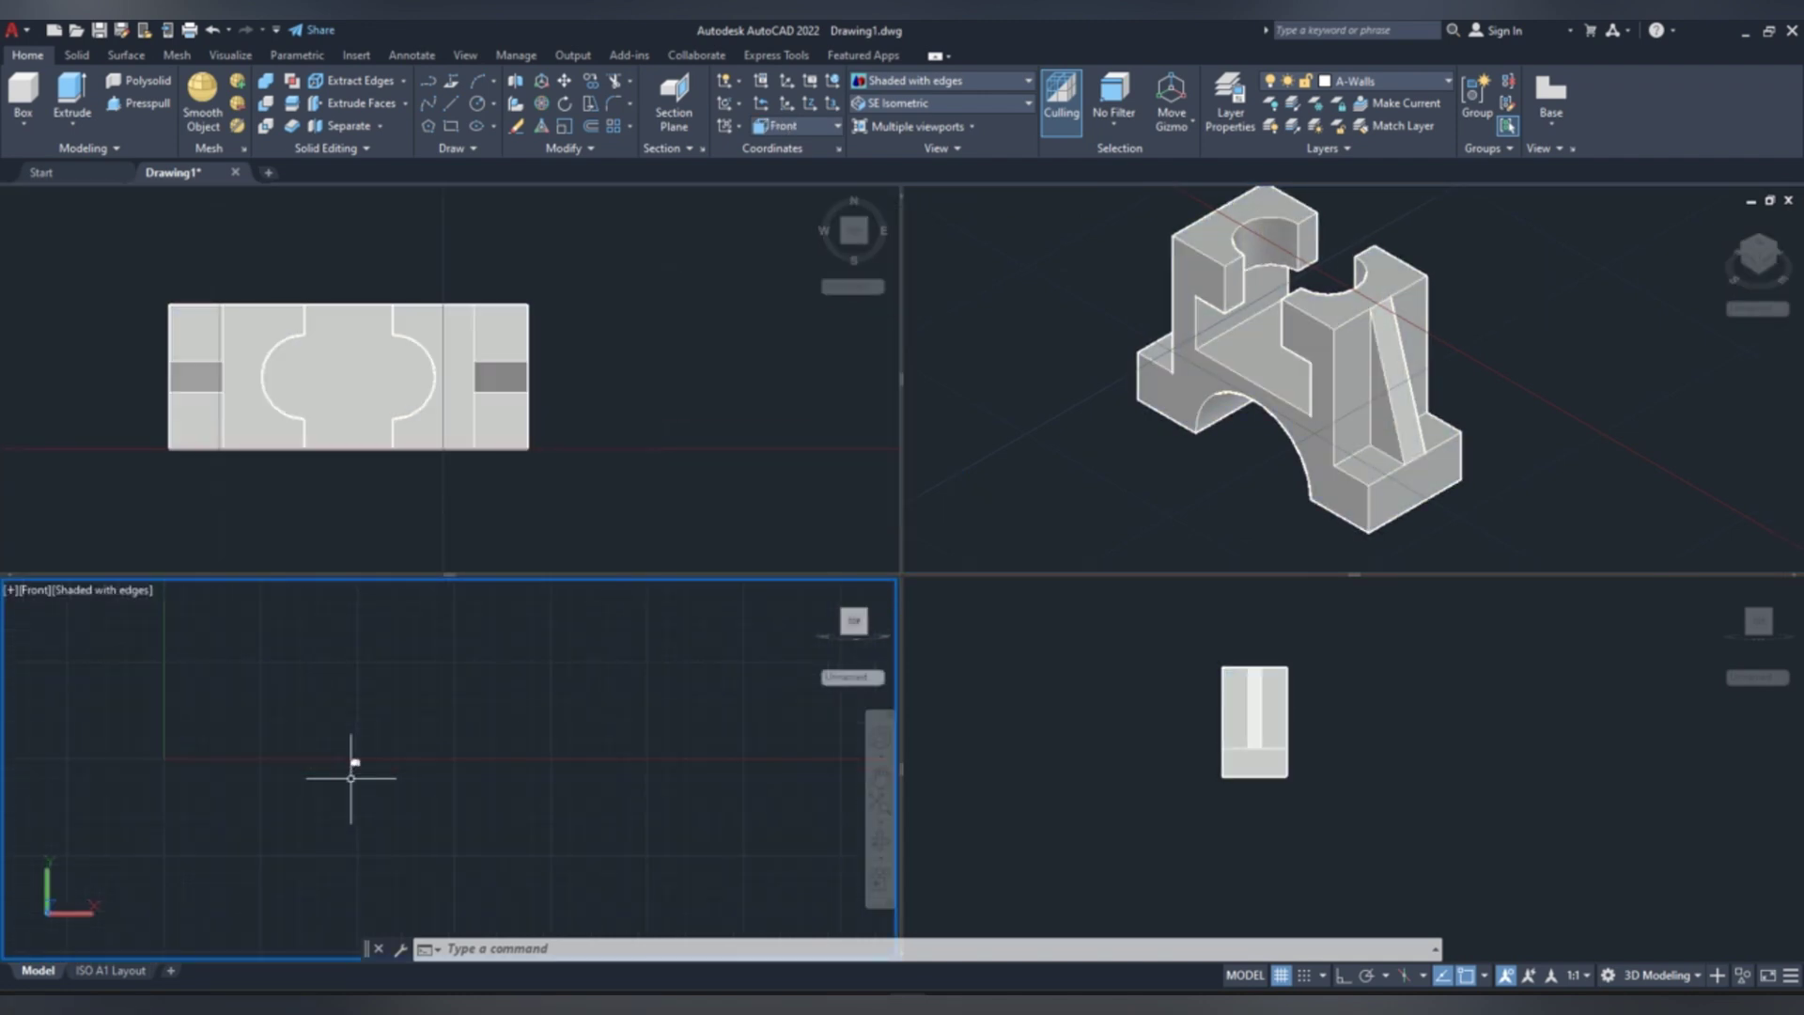
scroll(353, 772, up, 6)
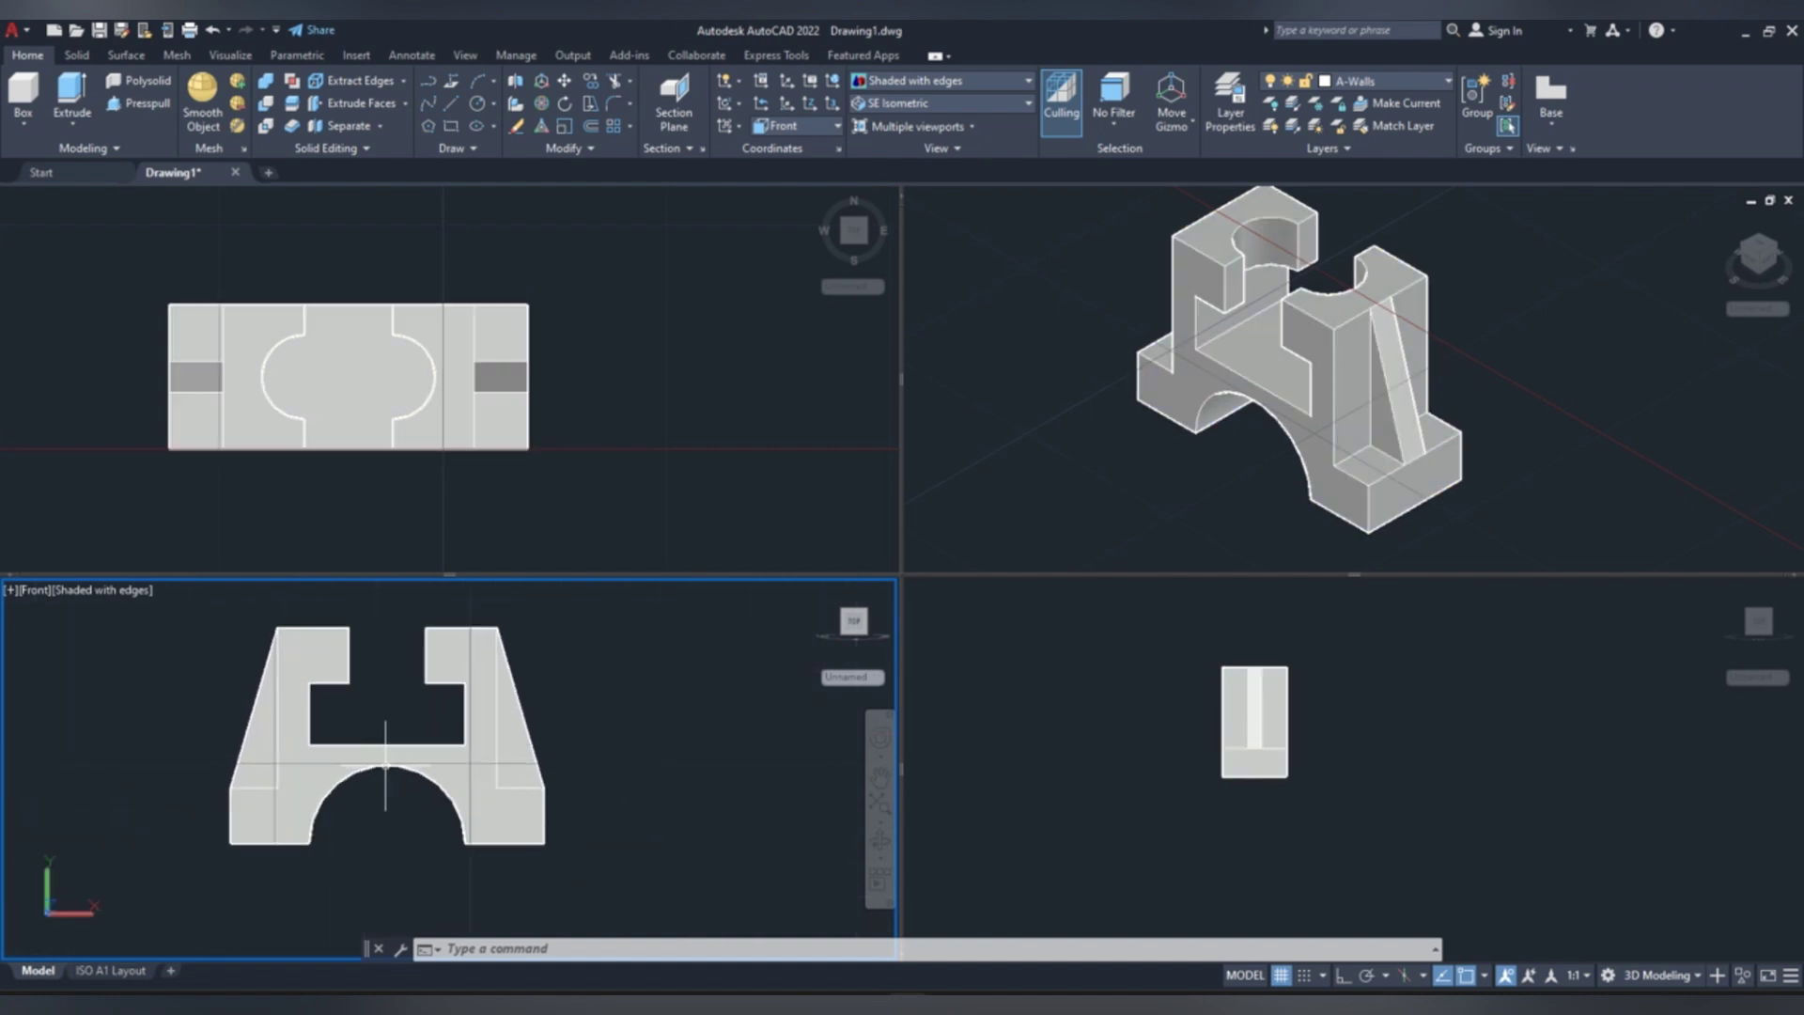
scroll(381, 602, up, 2)
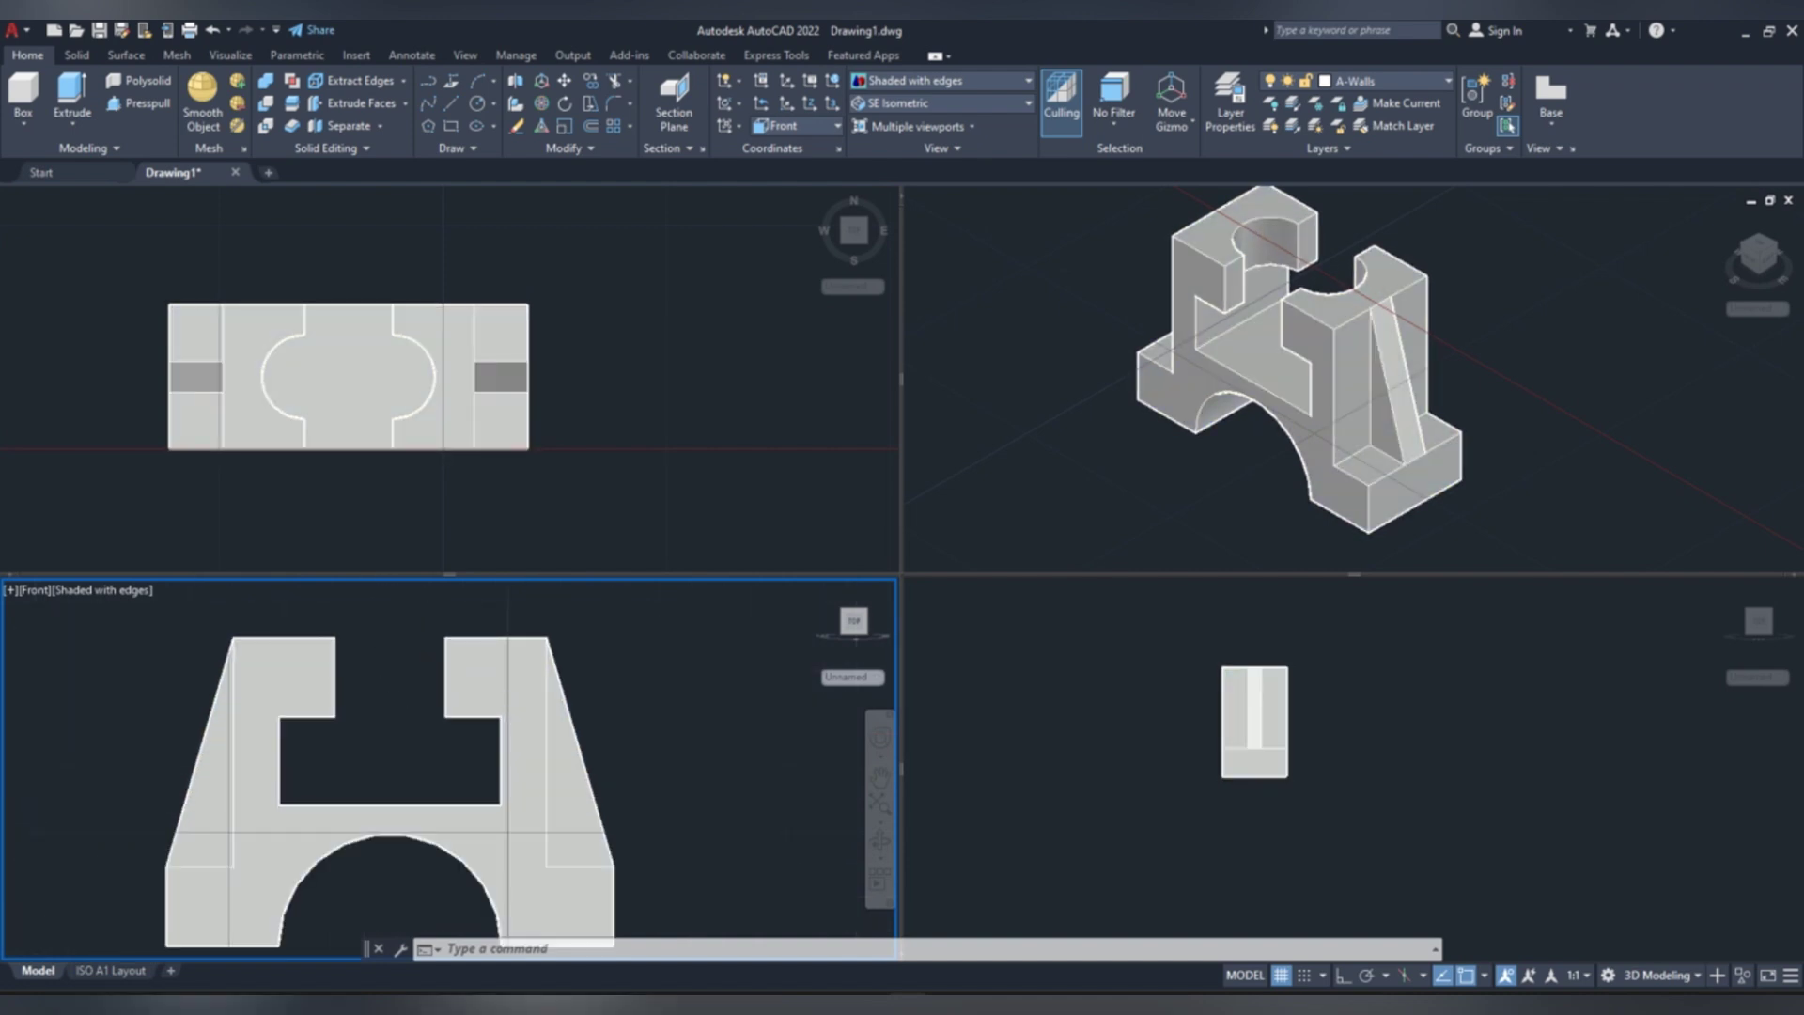
scroll(404, 606, down, 1)
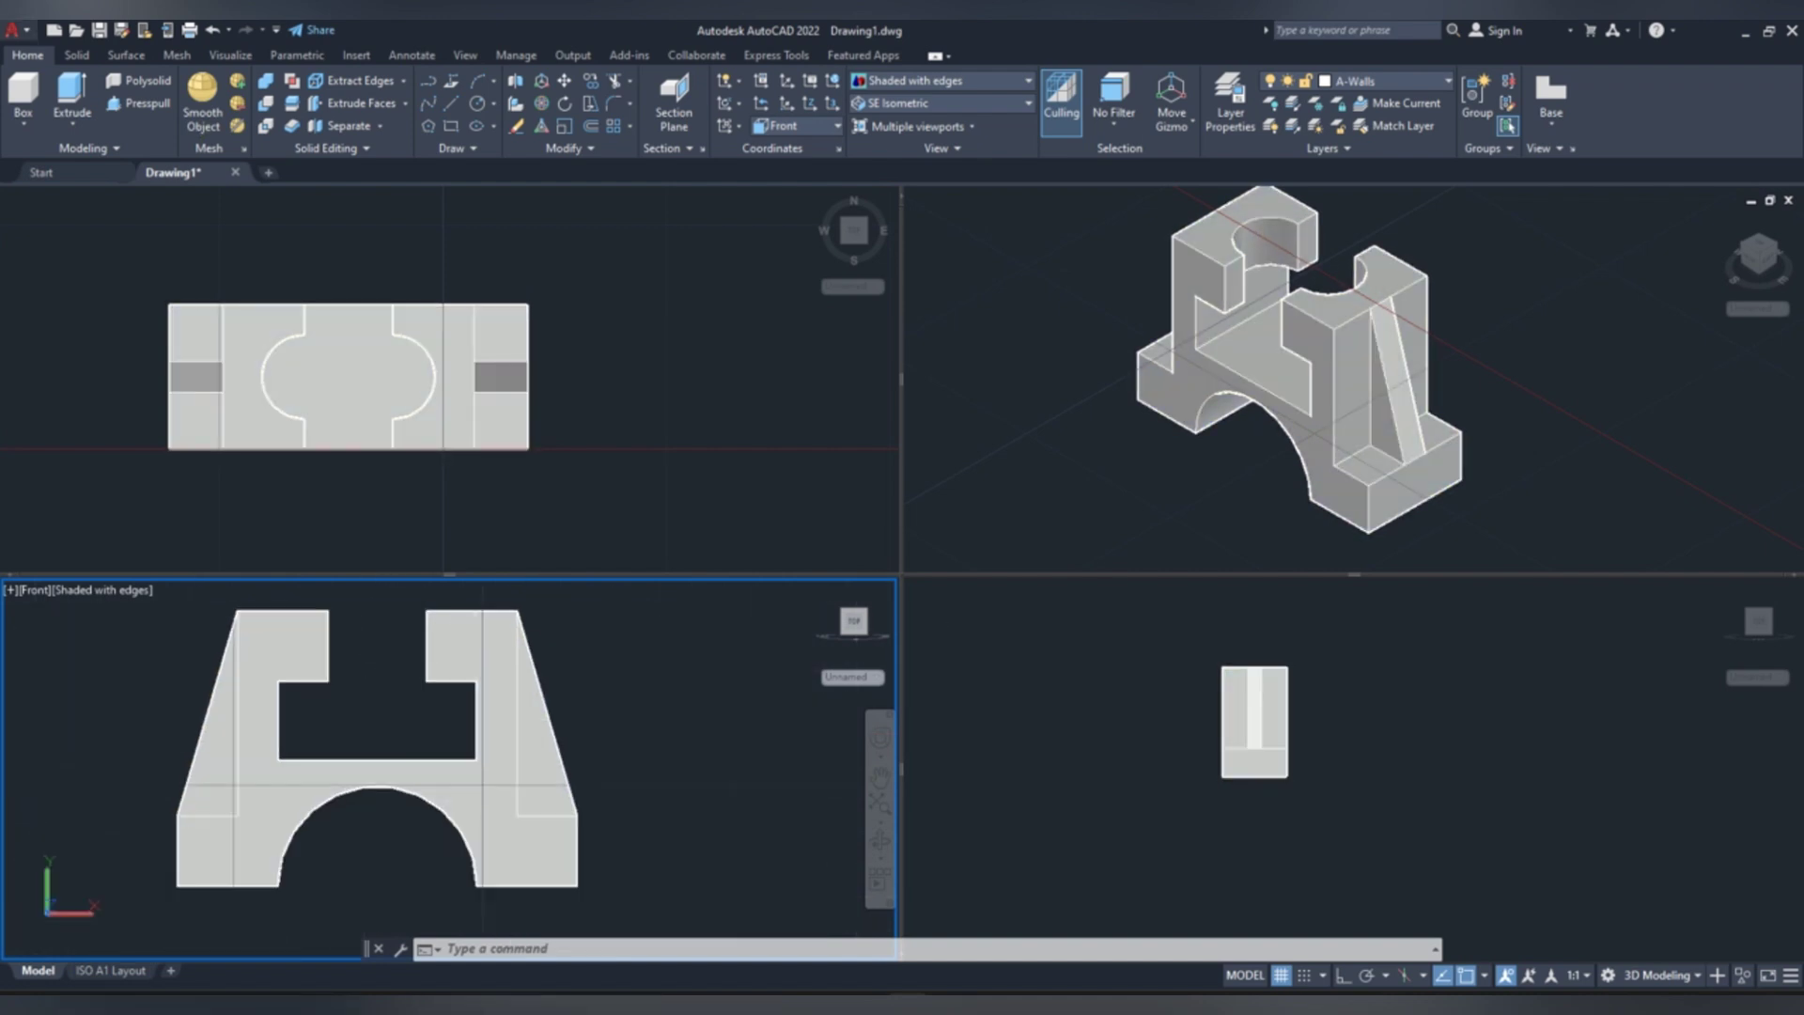
click(1148, 723)
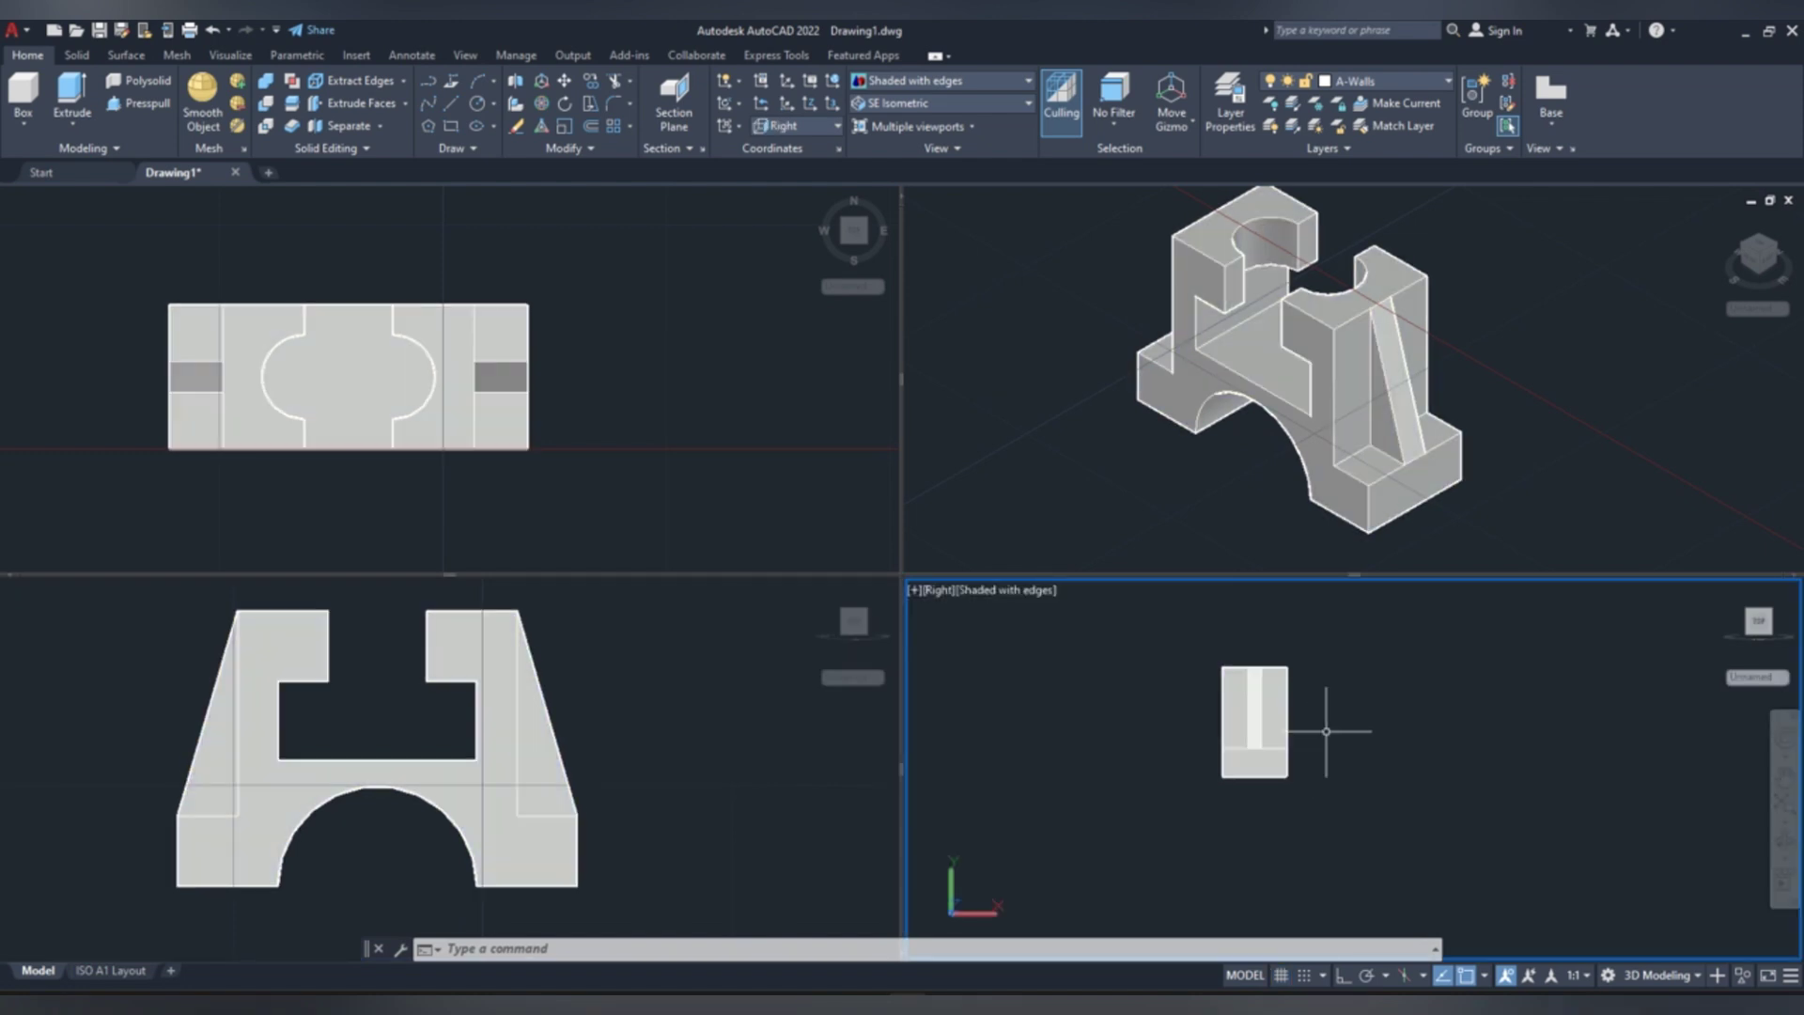
scroll(1318, 725, up, 1)
scroll(1179, 686, up, 2)
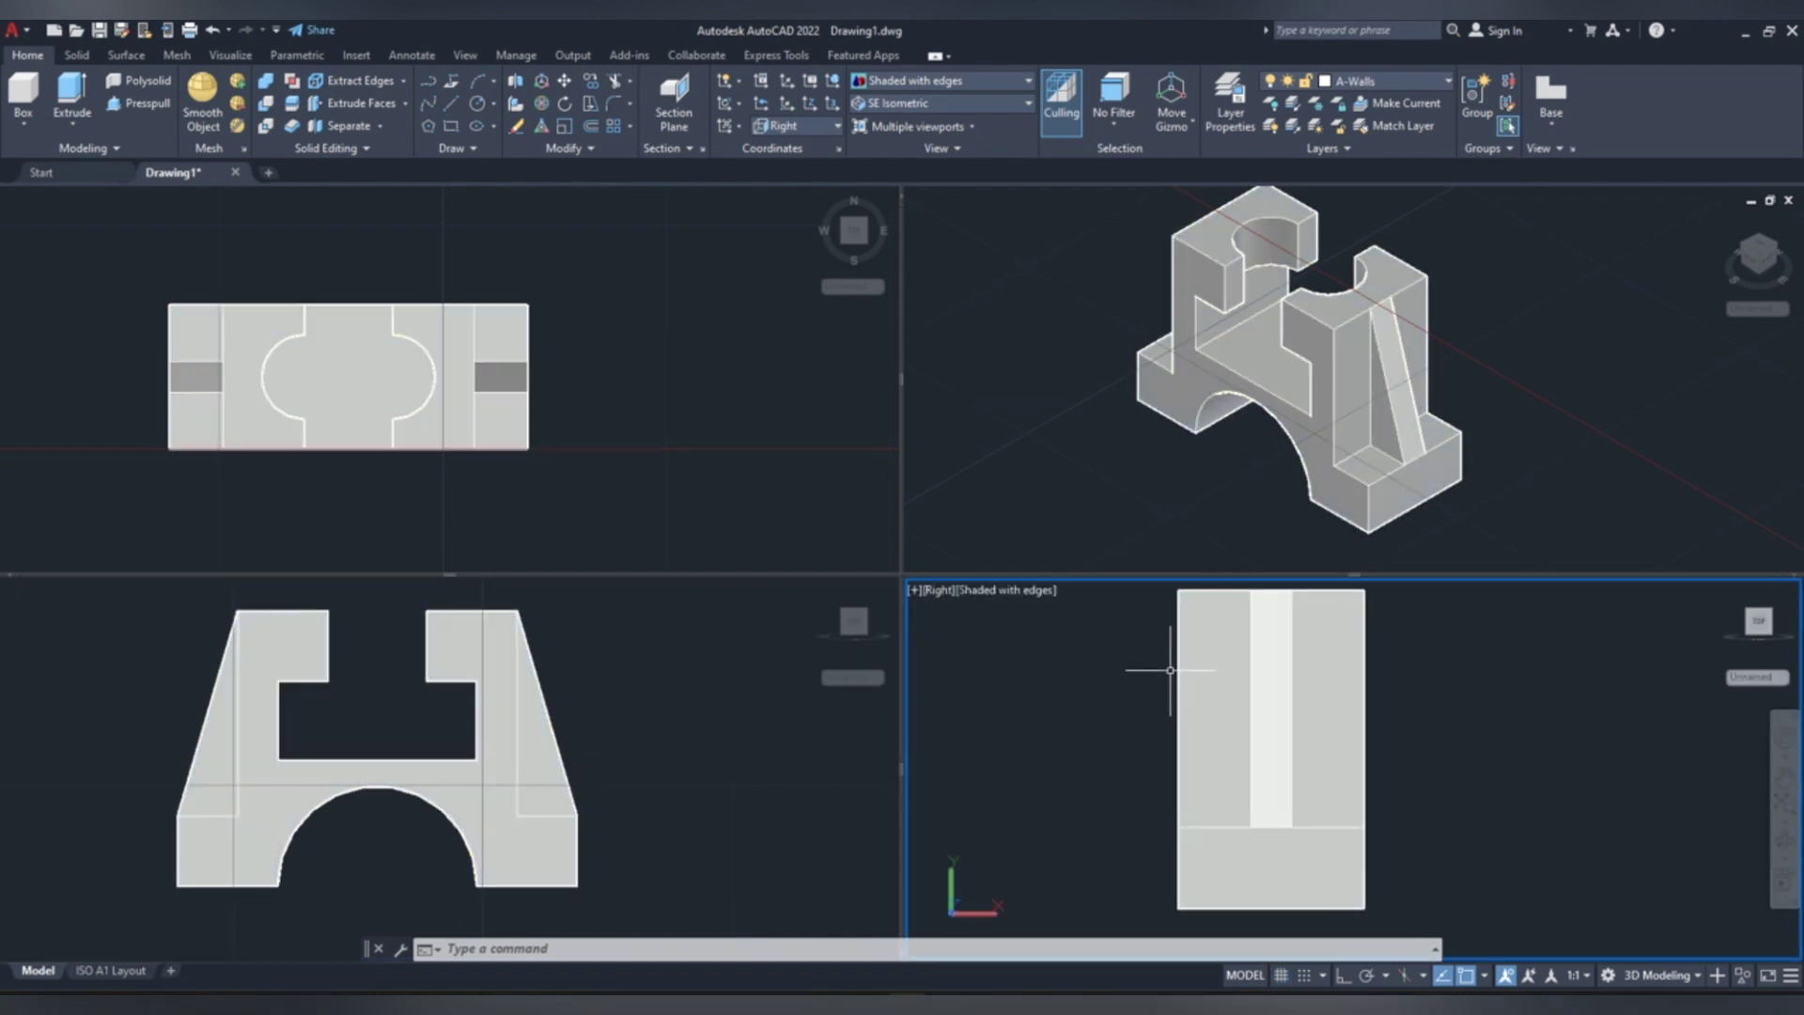
scroll(1170, 653, down, 1)
scroll(1170, 621, up, 1)
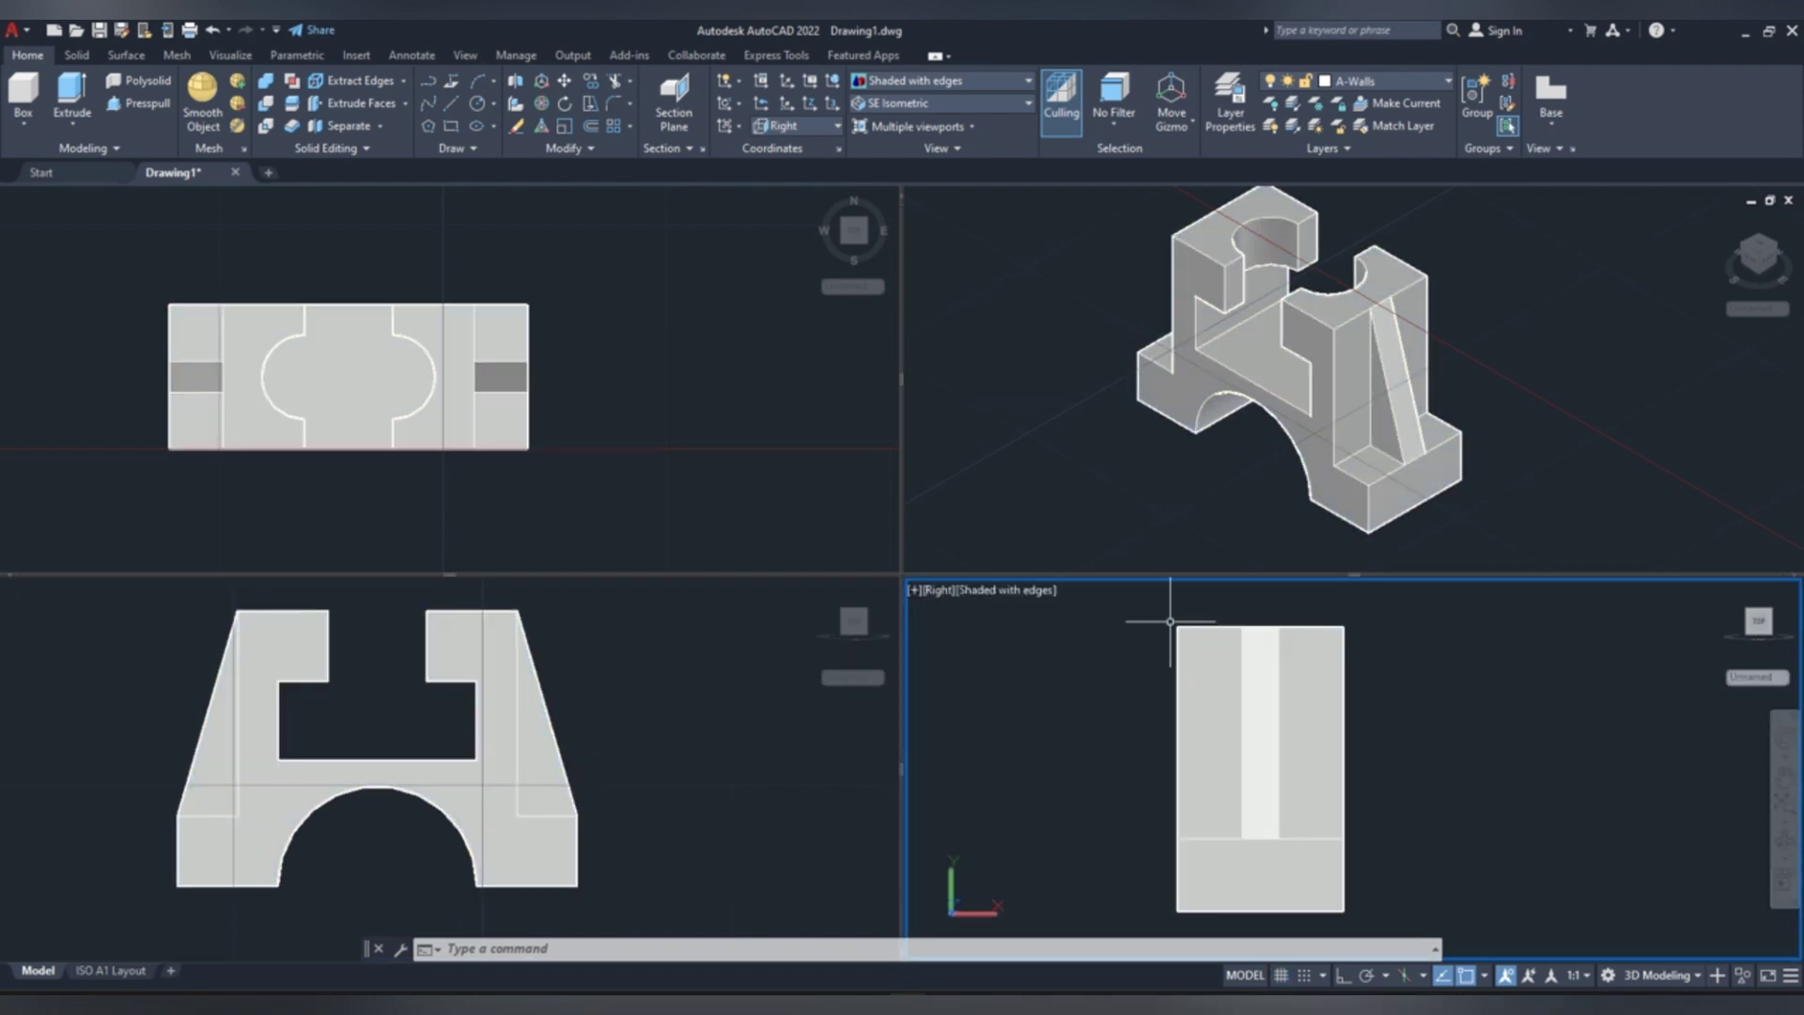